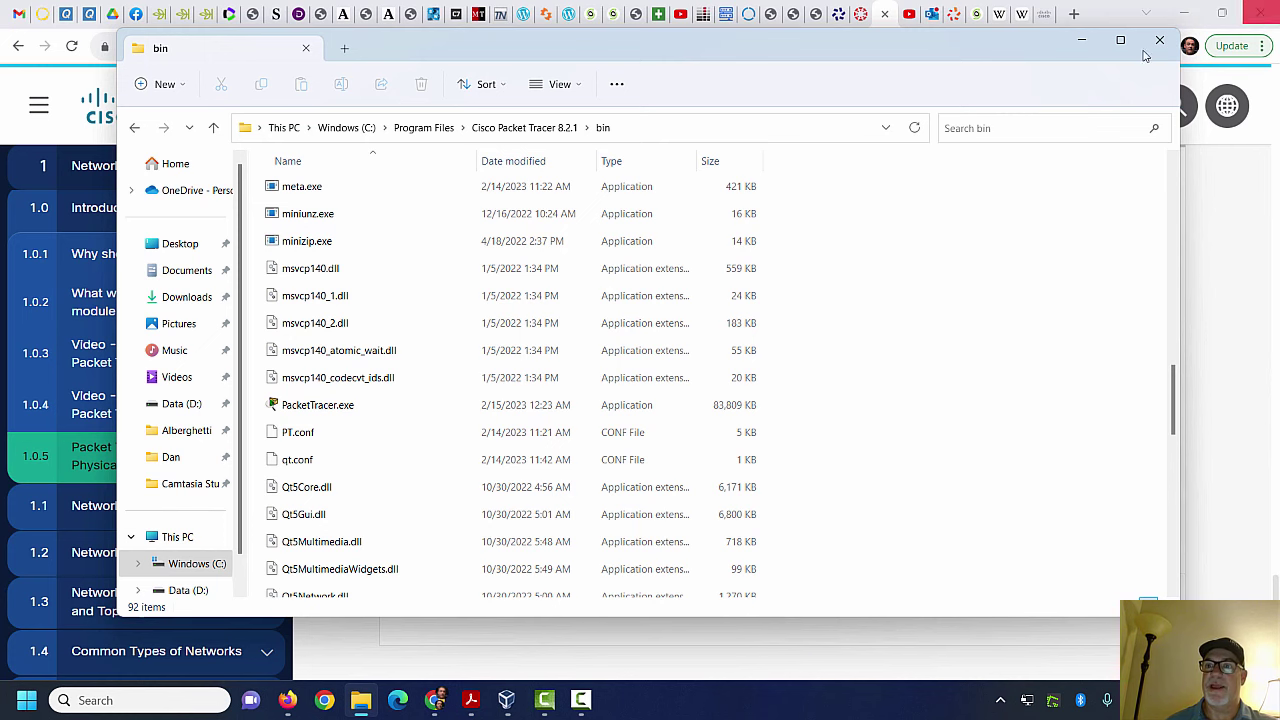
Step: Pin PacketTracer.exe from the Cisco Packet Tracer 8.2.1 bin folder to the taskbar
click(1081, 44)
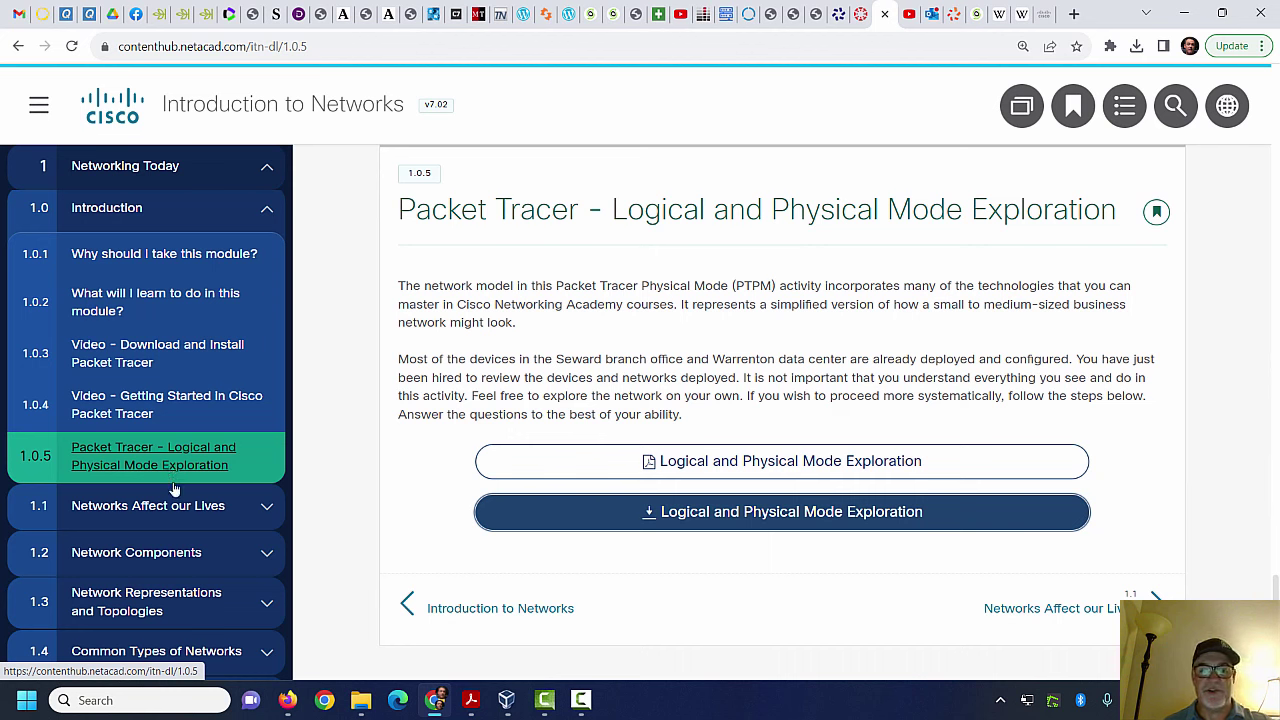
mouse_move(360, 708)
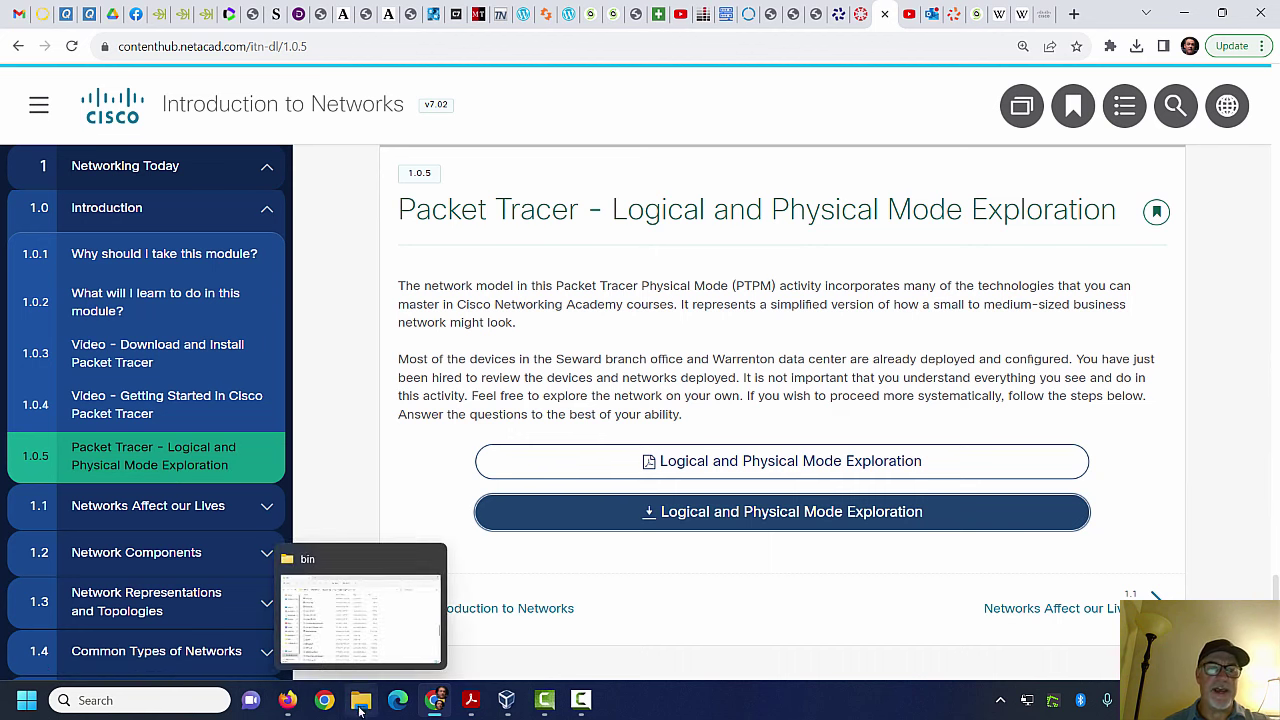
click(360, 612)
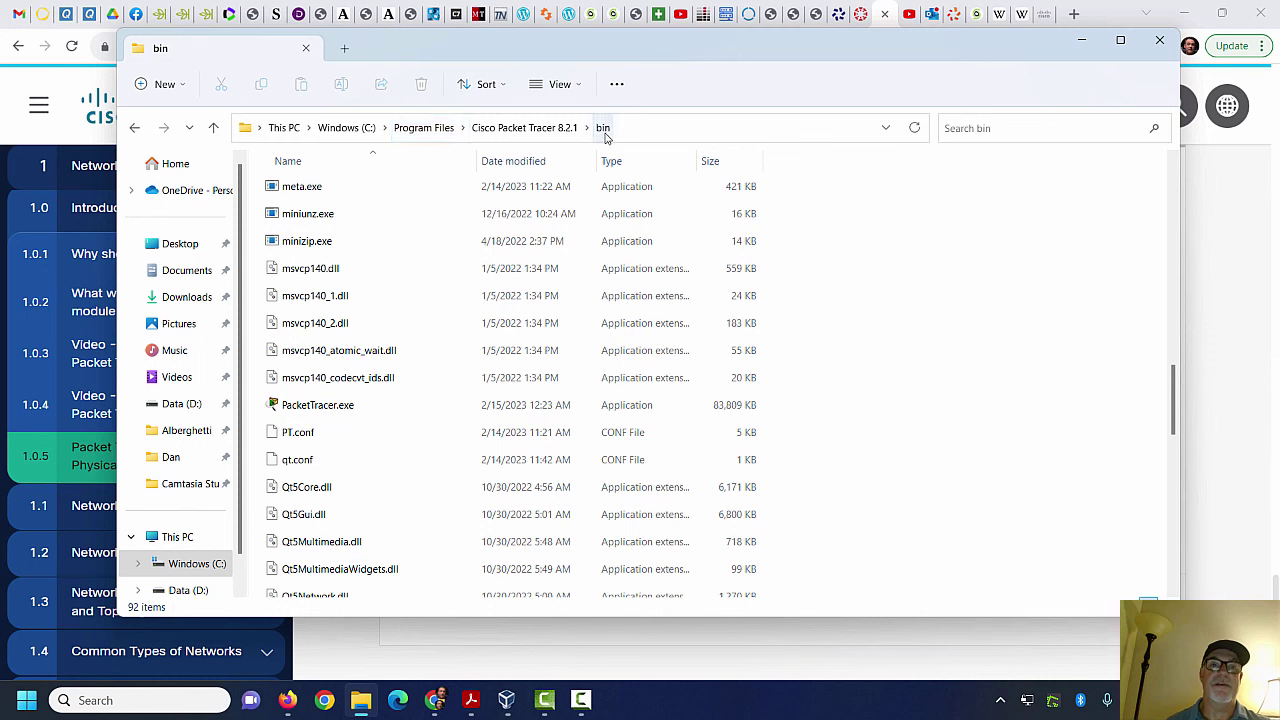
click(324, 412)
right_click(322, 412)
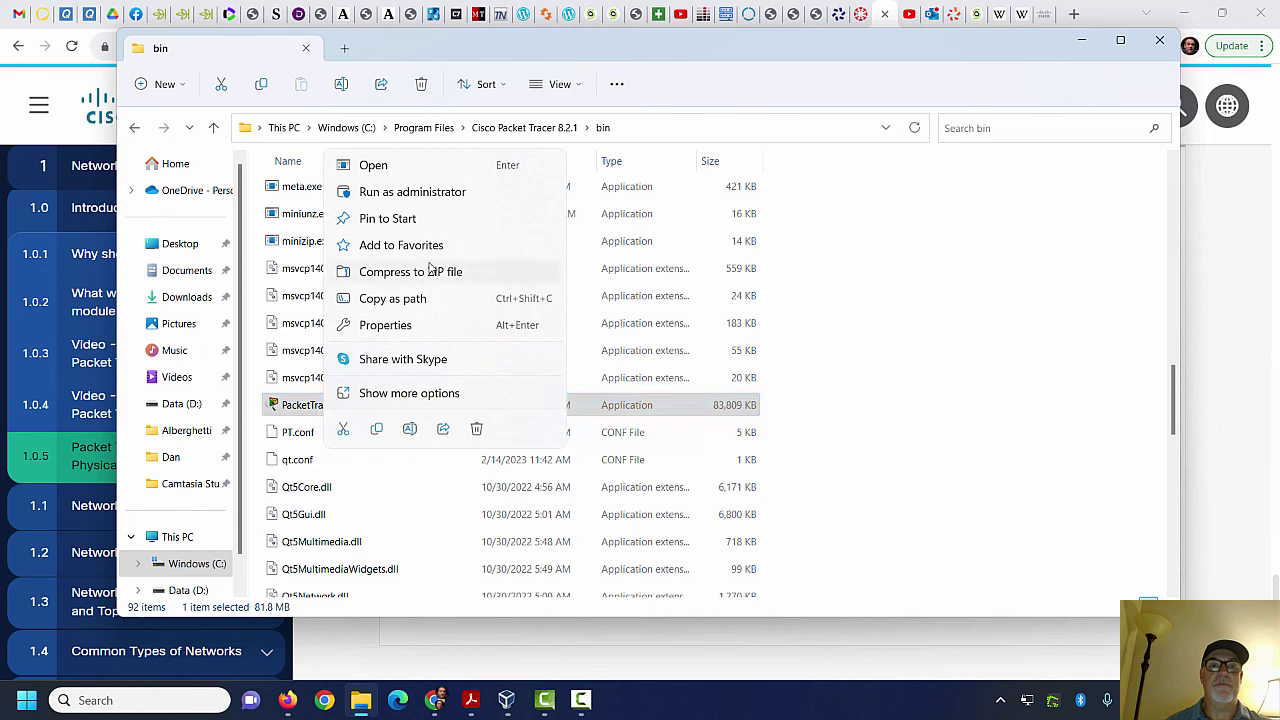
click(413, 396)
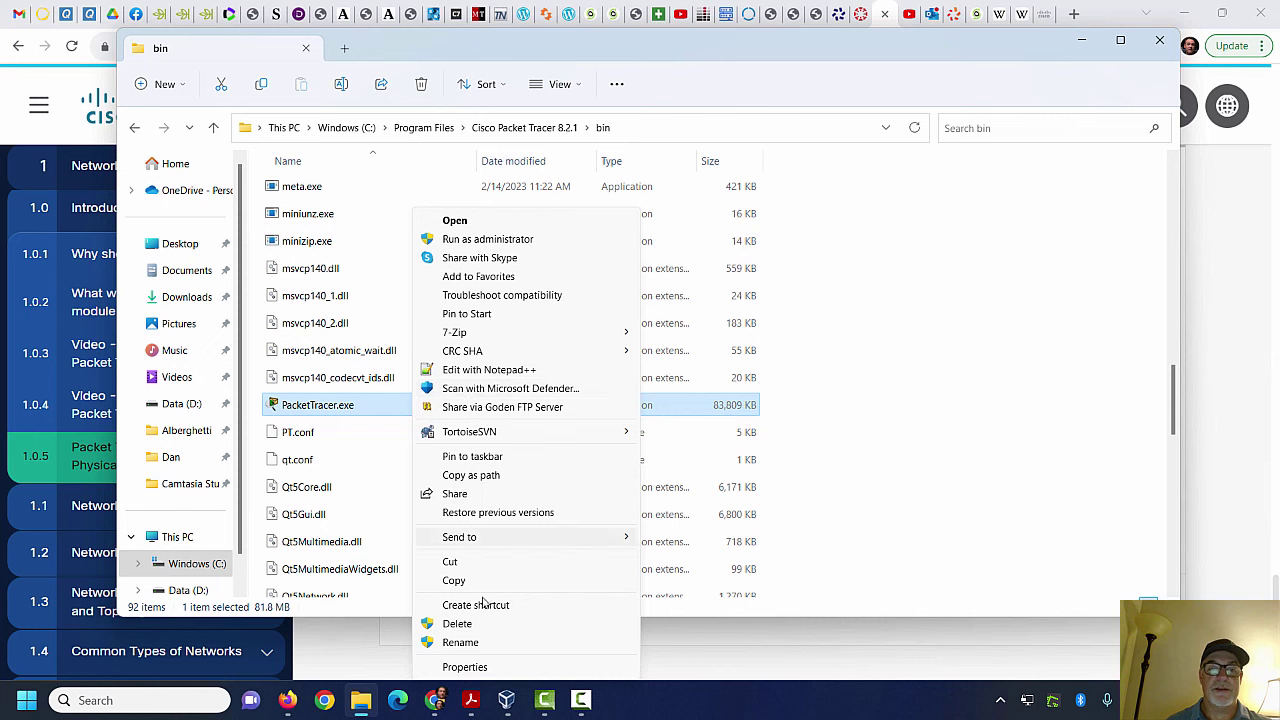
click(473, 456)
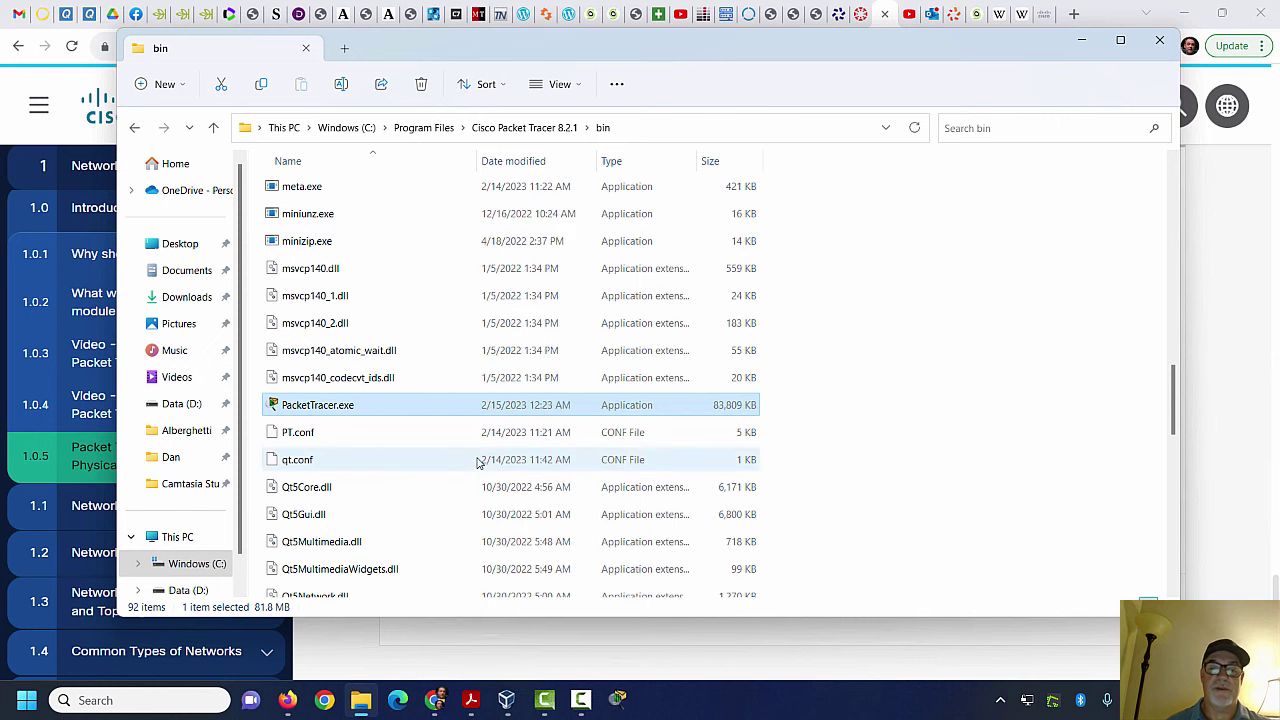
click(620, 705)
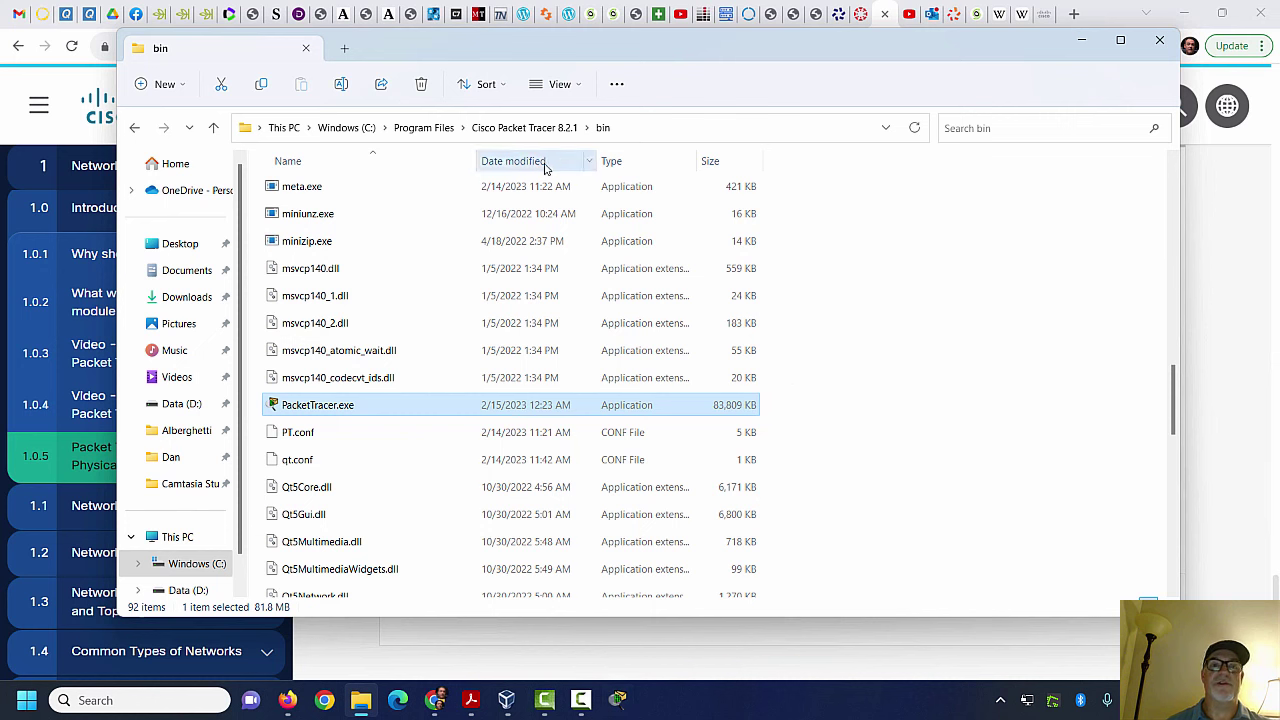
Step: Check the installed Cisco Packet Tracer versions in Program Files, and close the file window
click(424, 128)
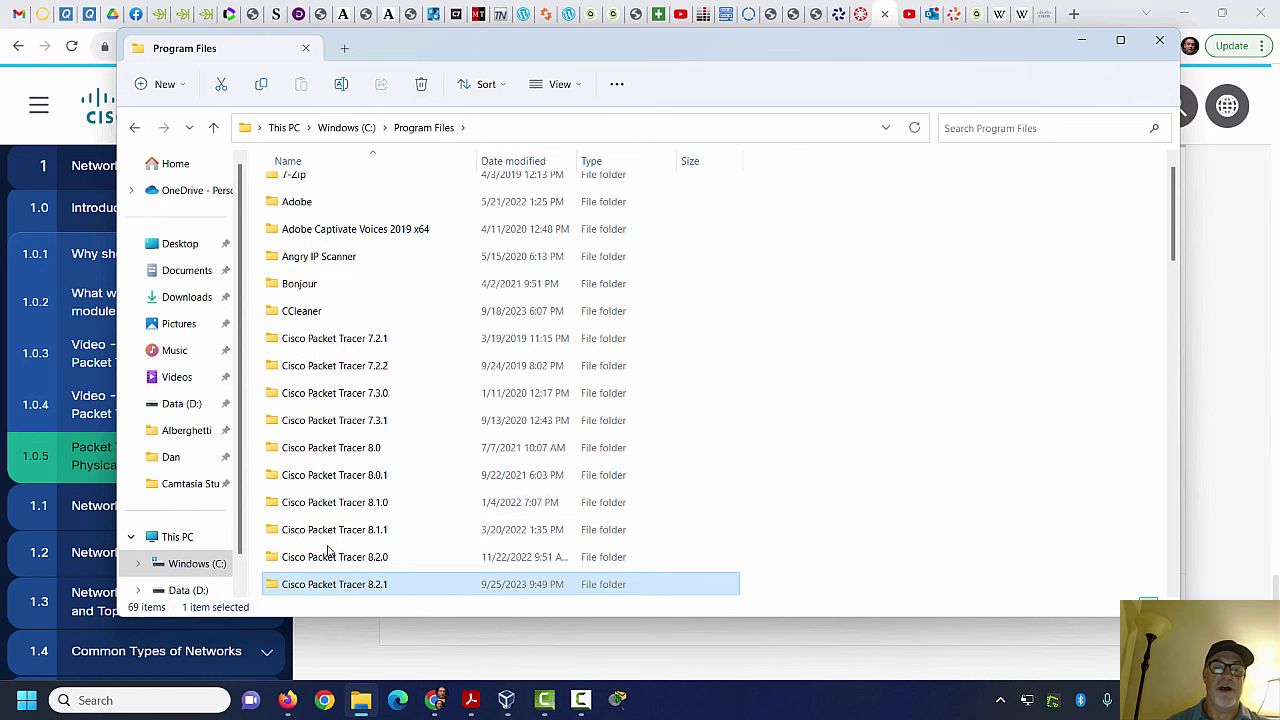
click(1160, 41)
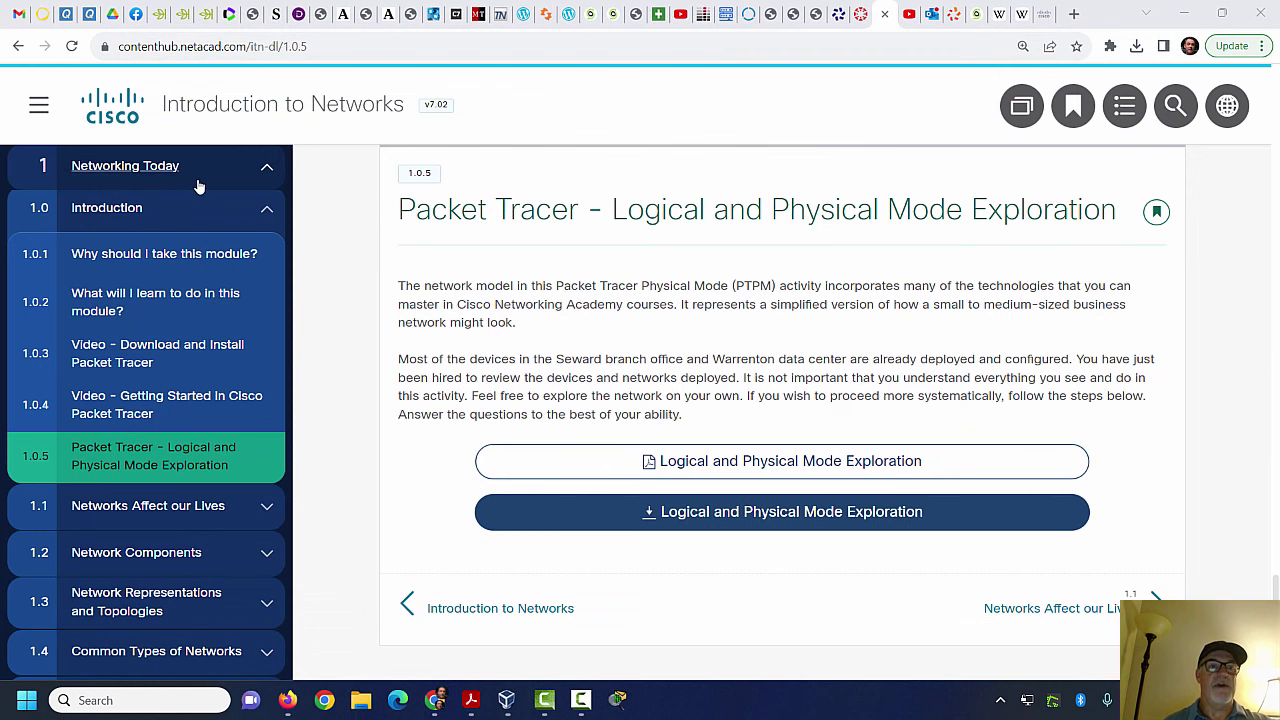
Step: Review the course outline topics in sections 1.2 Network Components and 1.3 Network Representations and Topologies, and return to the 1.0 Introduction topics
click(266, 212)
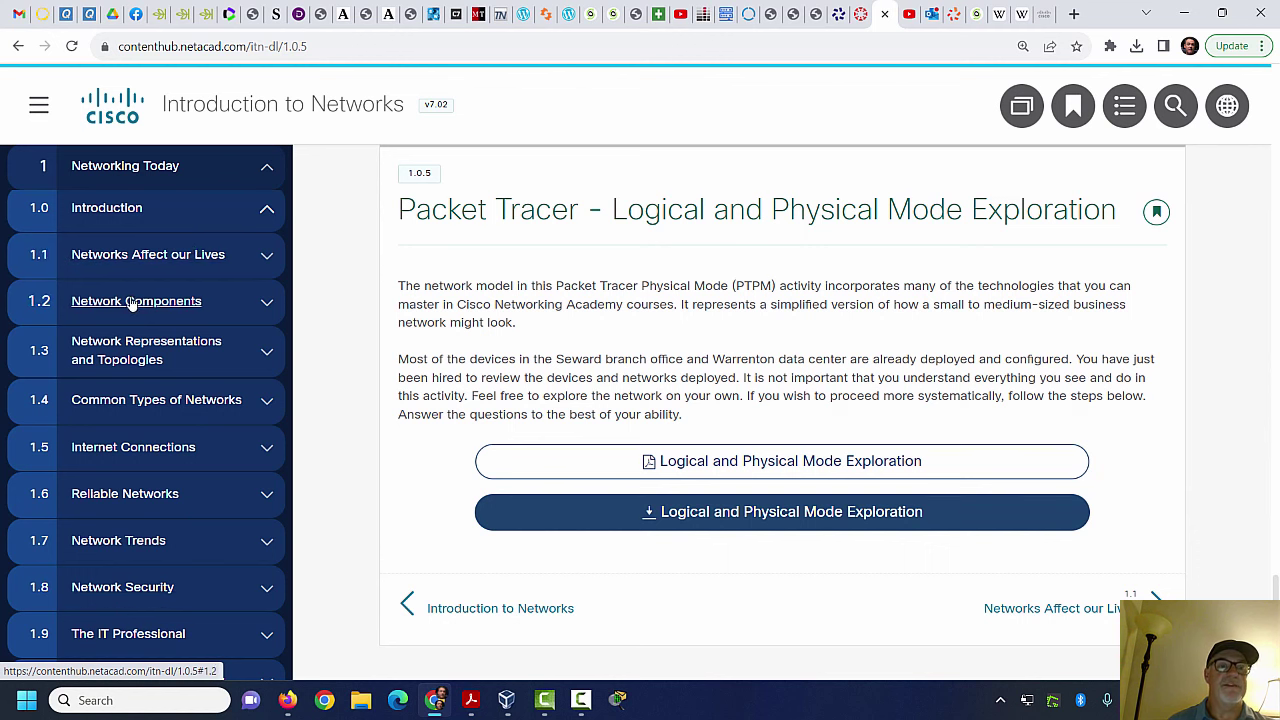
click(266, 304)
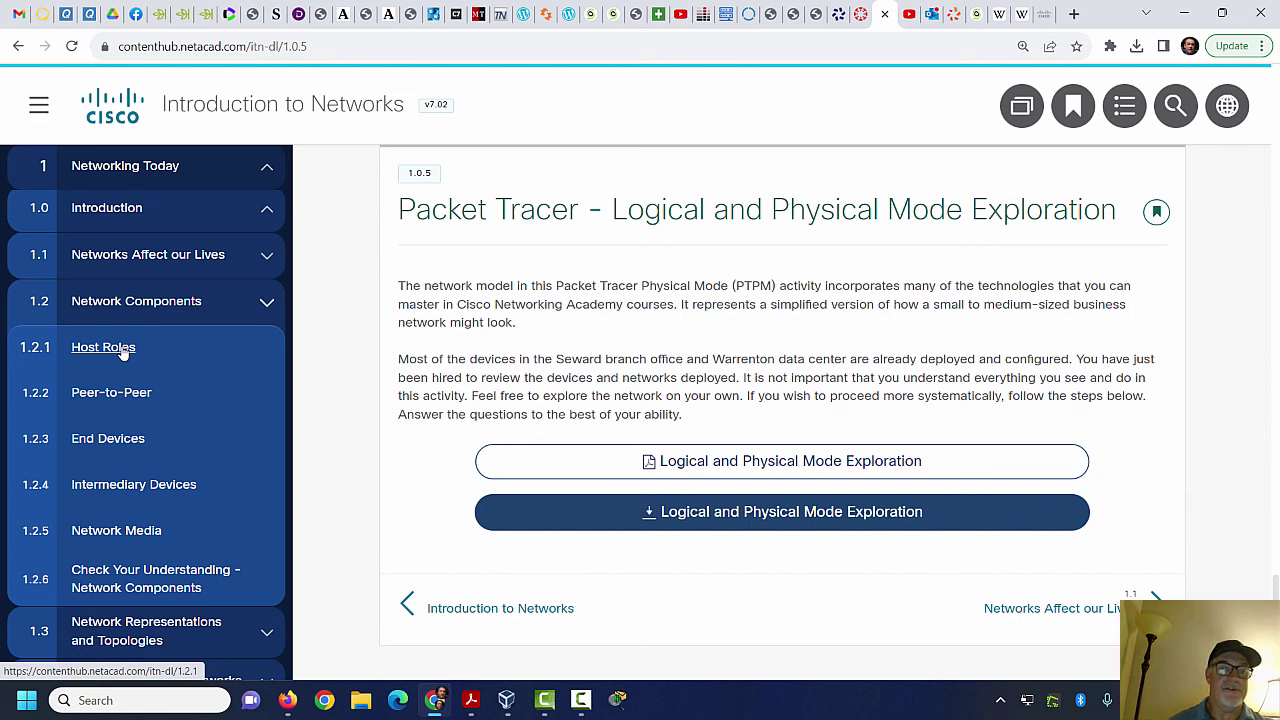
click(268, 312)
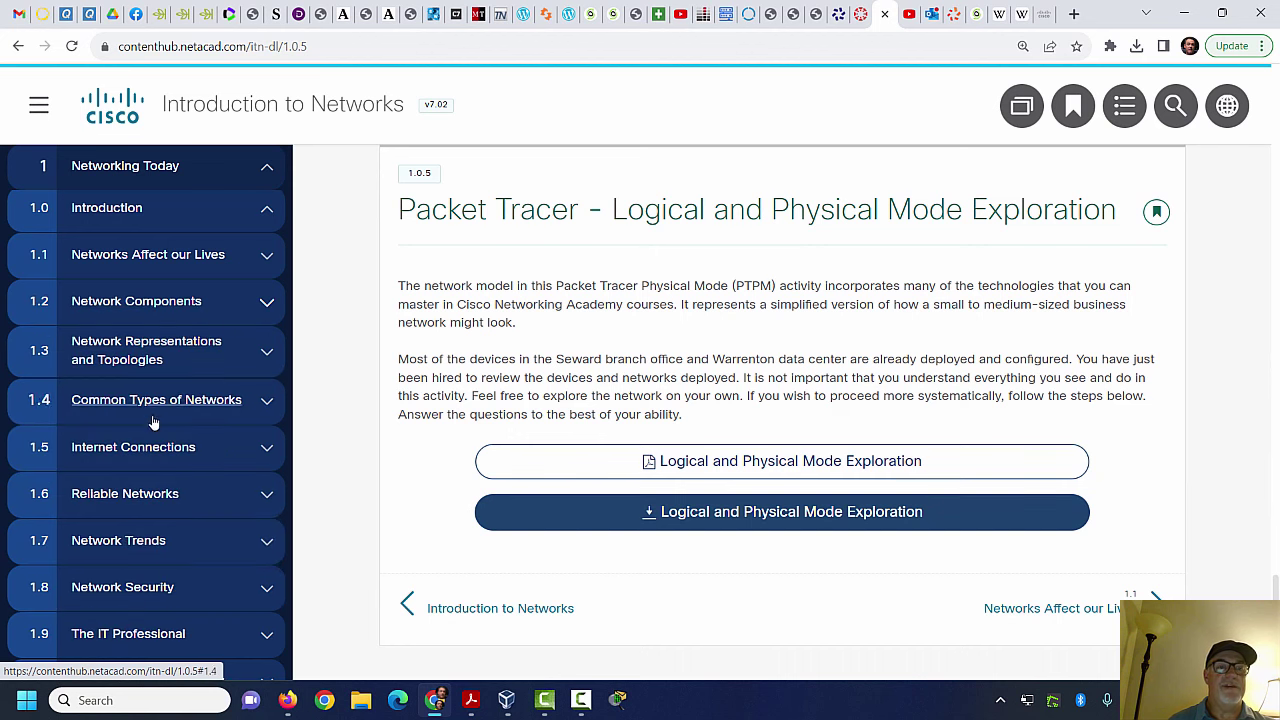
click(267, 353)
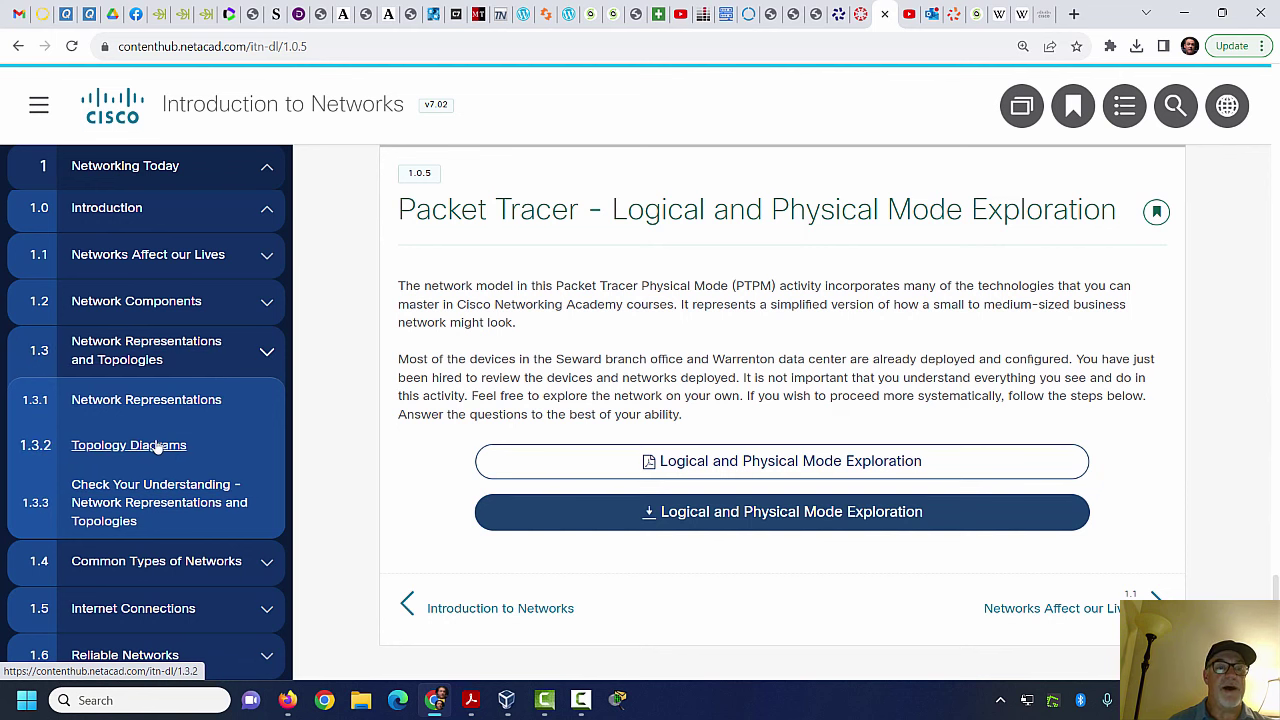
click(270, 357)
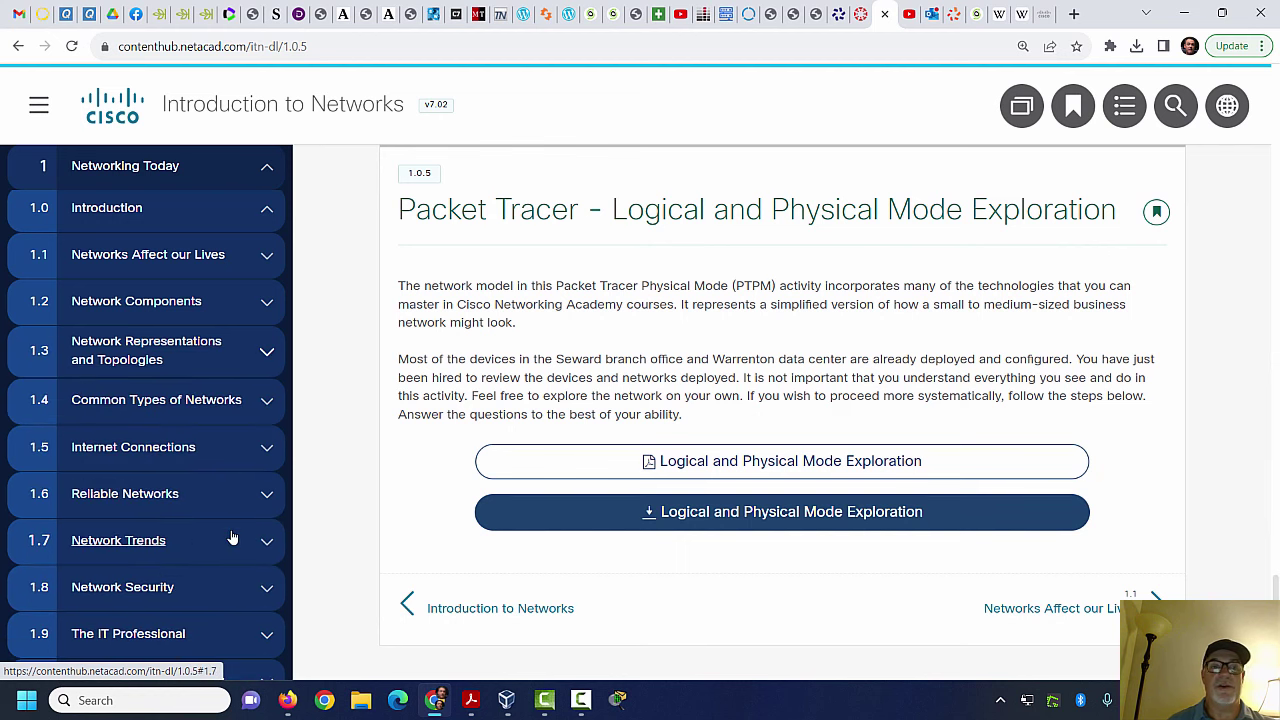
click(267, 212)
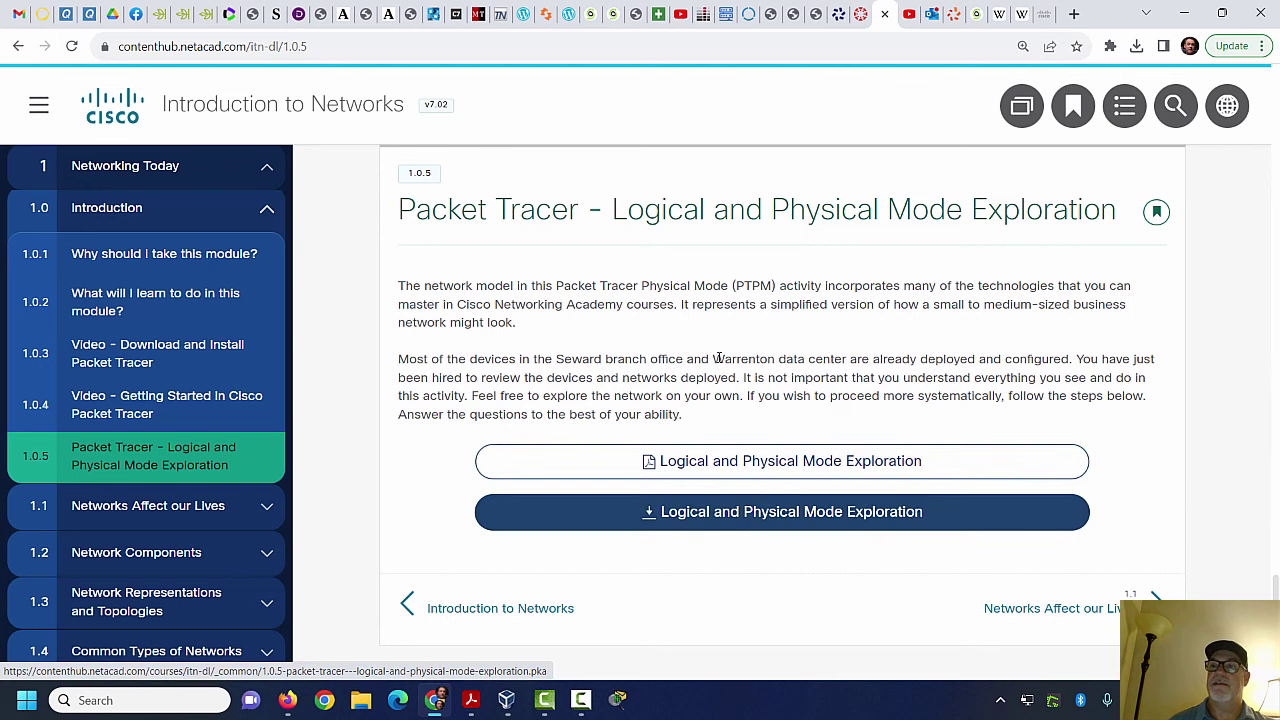
Step: Check the browser's recent downloads for the 1.0.5 Packet Tracer activity file
click(1137, 47)
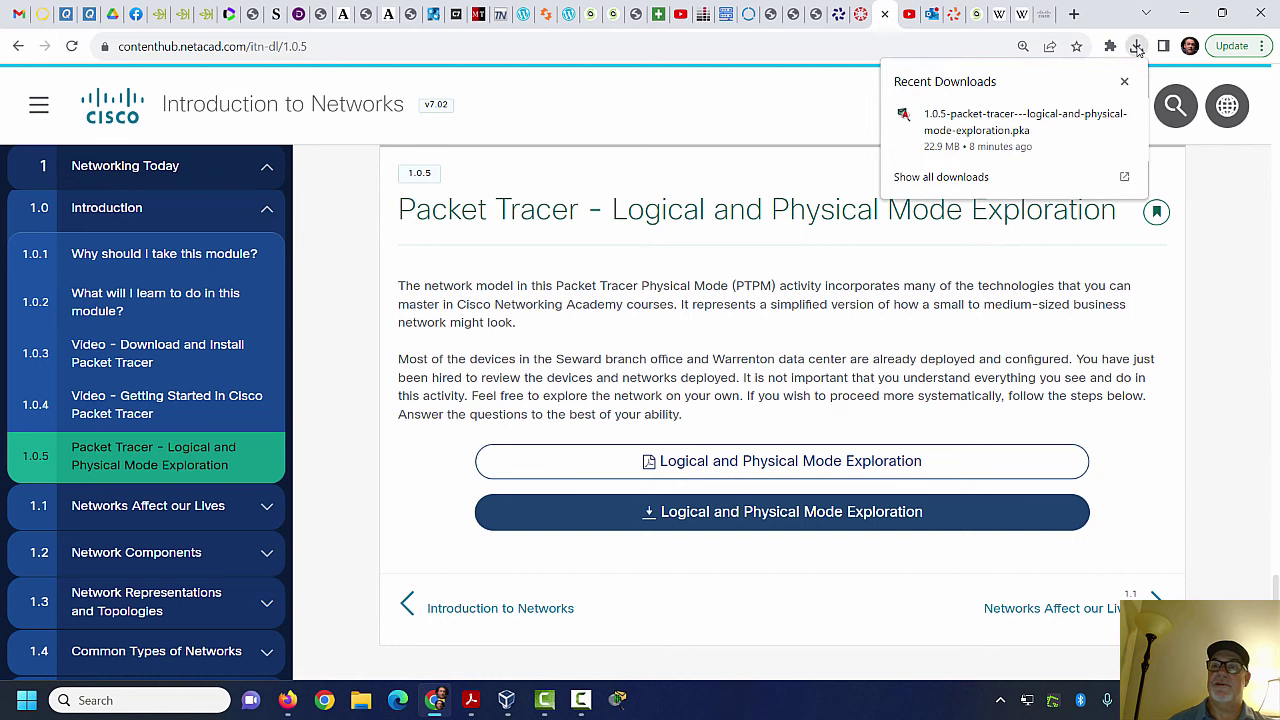
click(1137, 47)
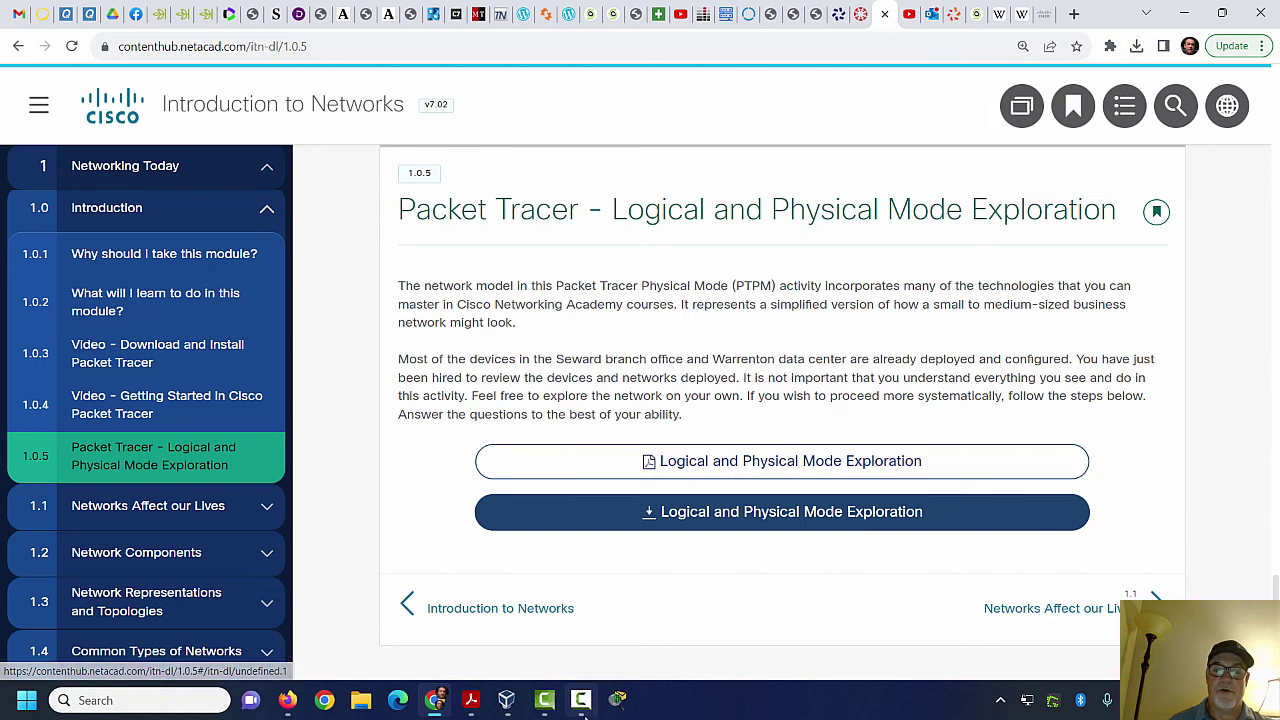
Step: Launch Cisco Packet Tracer and check its version information
click(620, 700)
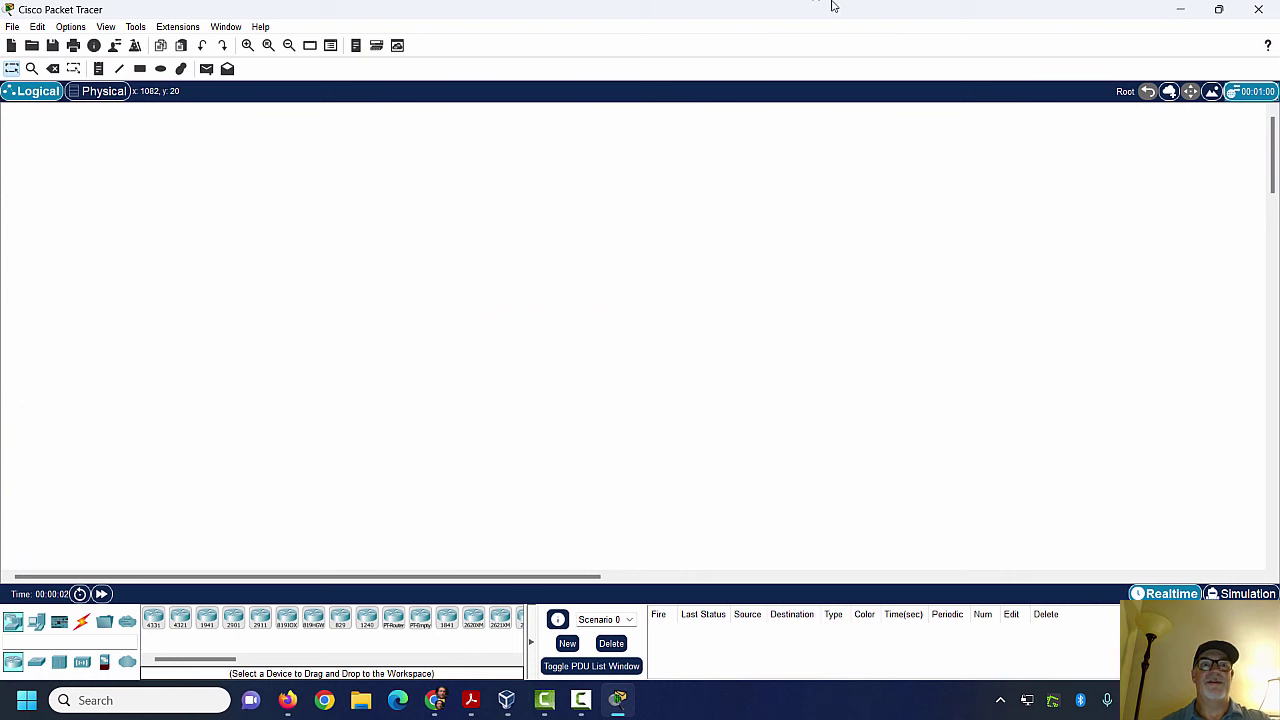
click(260, 30)
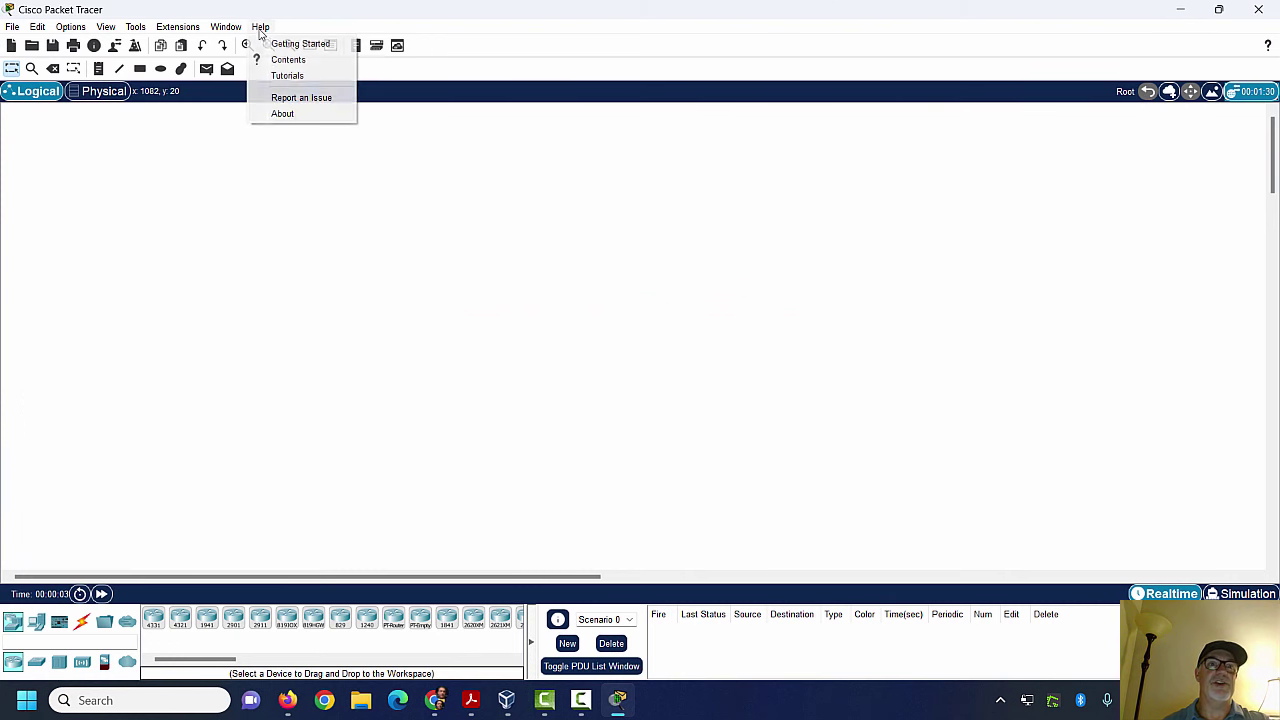
click(283, 114)
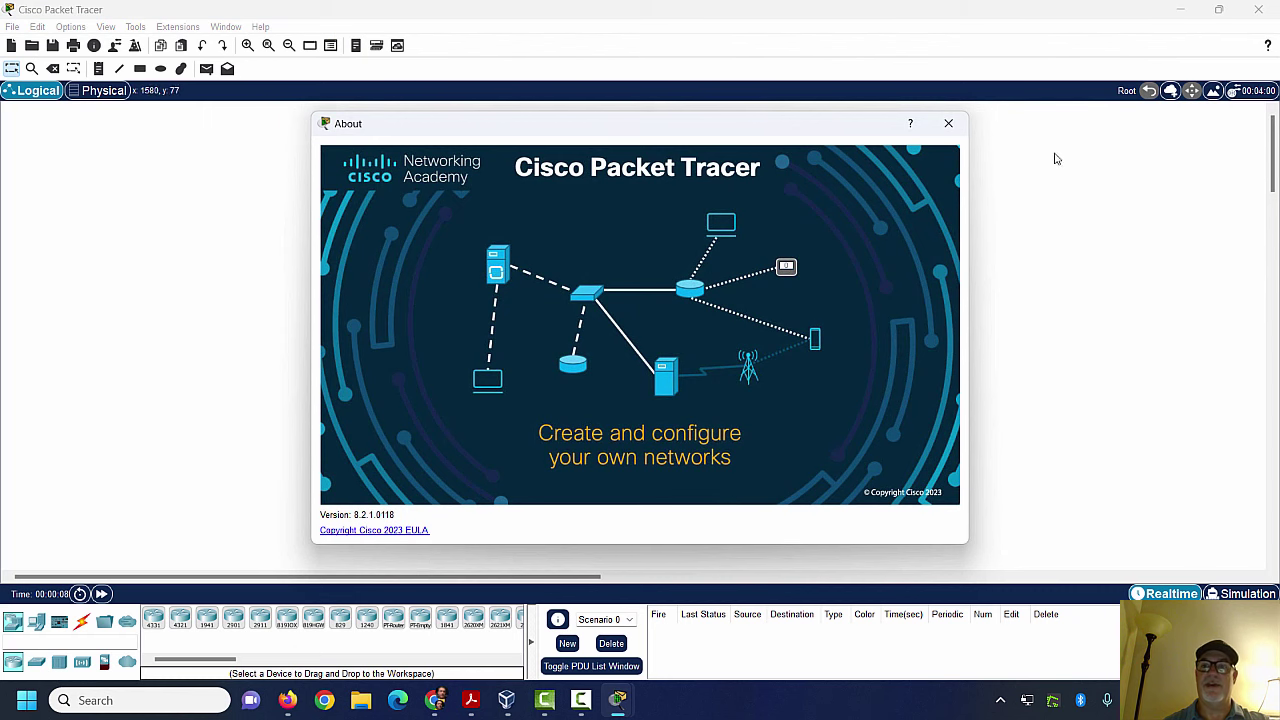
click(946, 123)
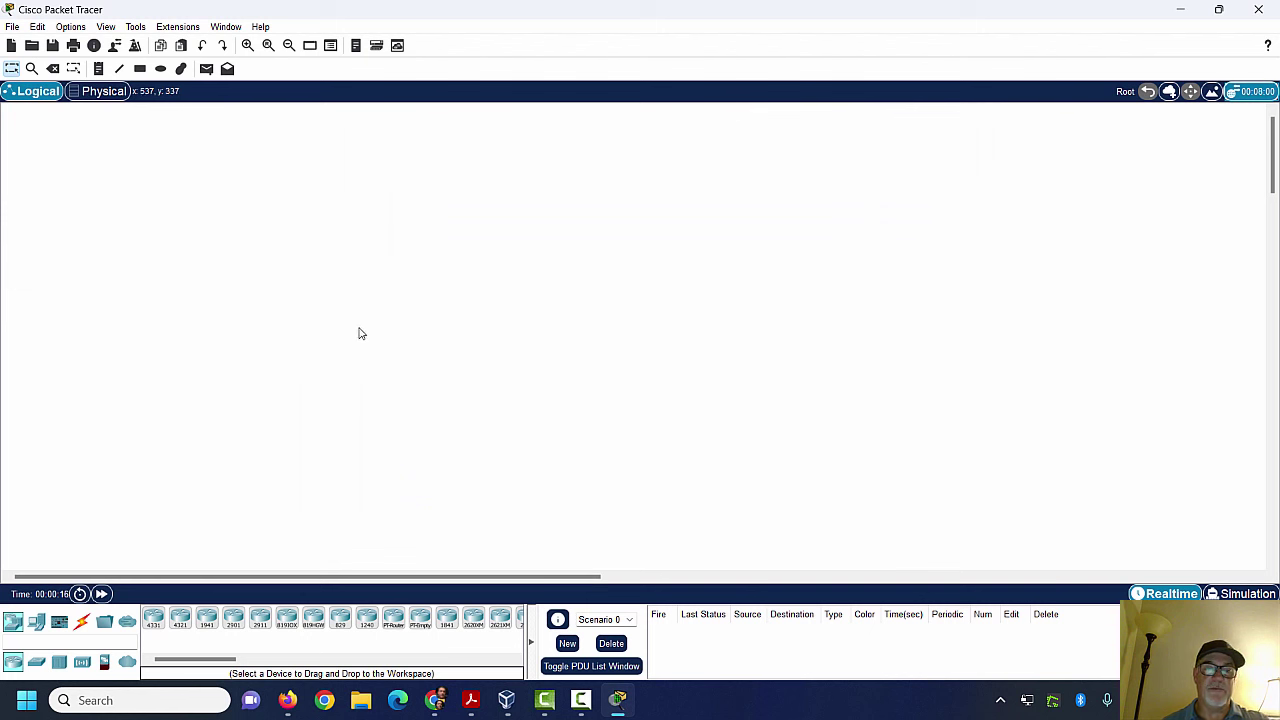
Step: Open the activity file 1.0.5-packet-tracer---logical-and-physical-mode-exploration.pka from Data (D:), sorting the files by date modified to find it
click(13, 27)
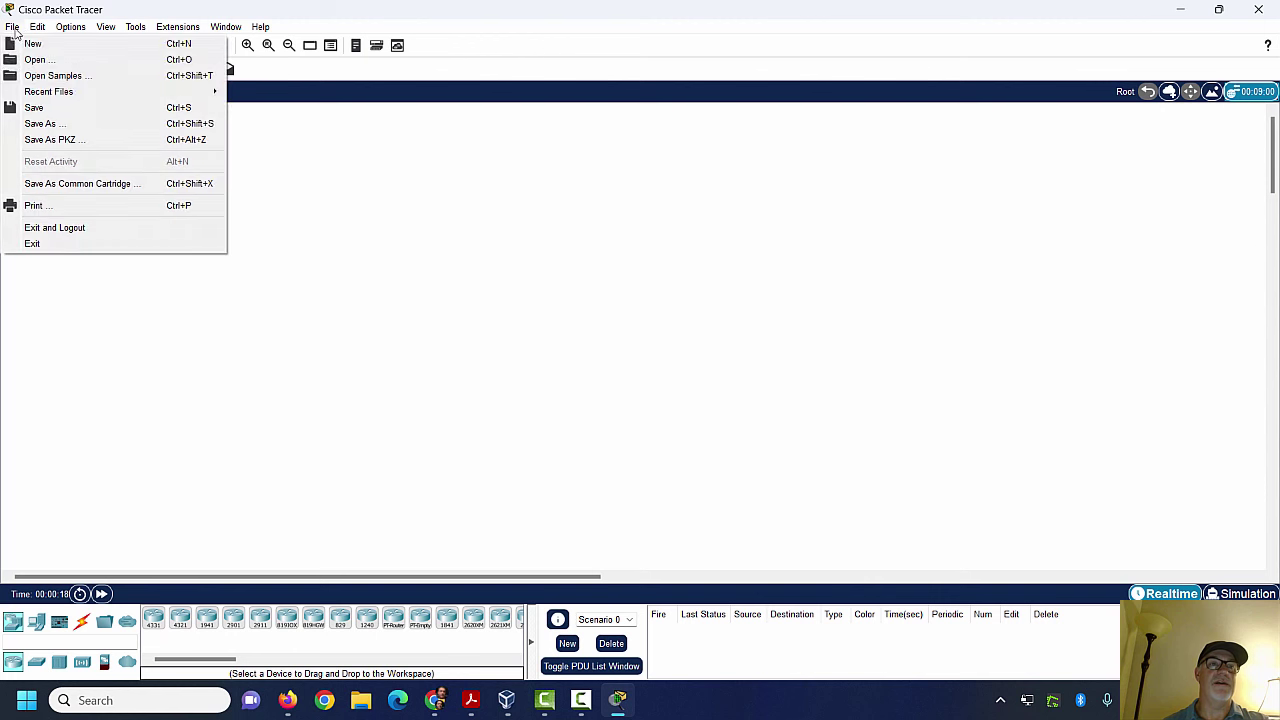
click(39, 60)
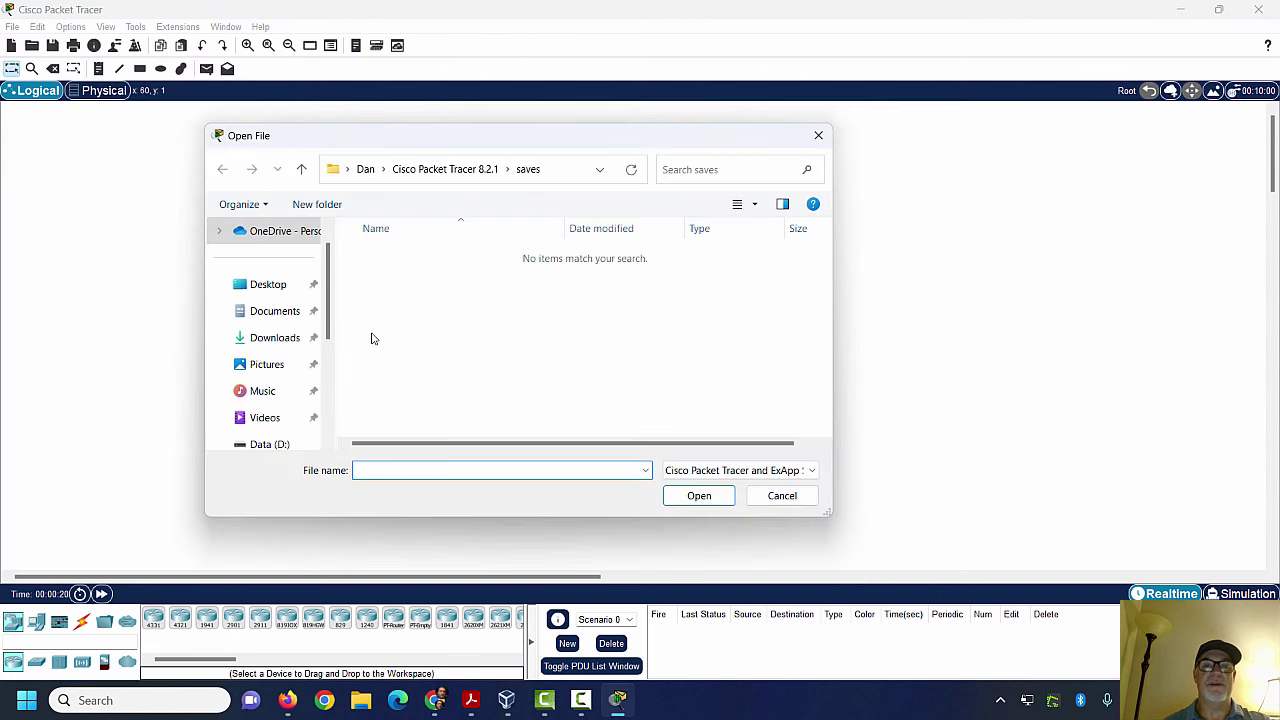
click(255, 337)
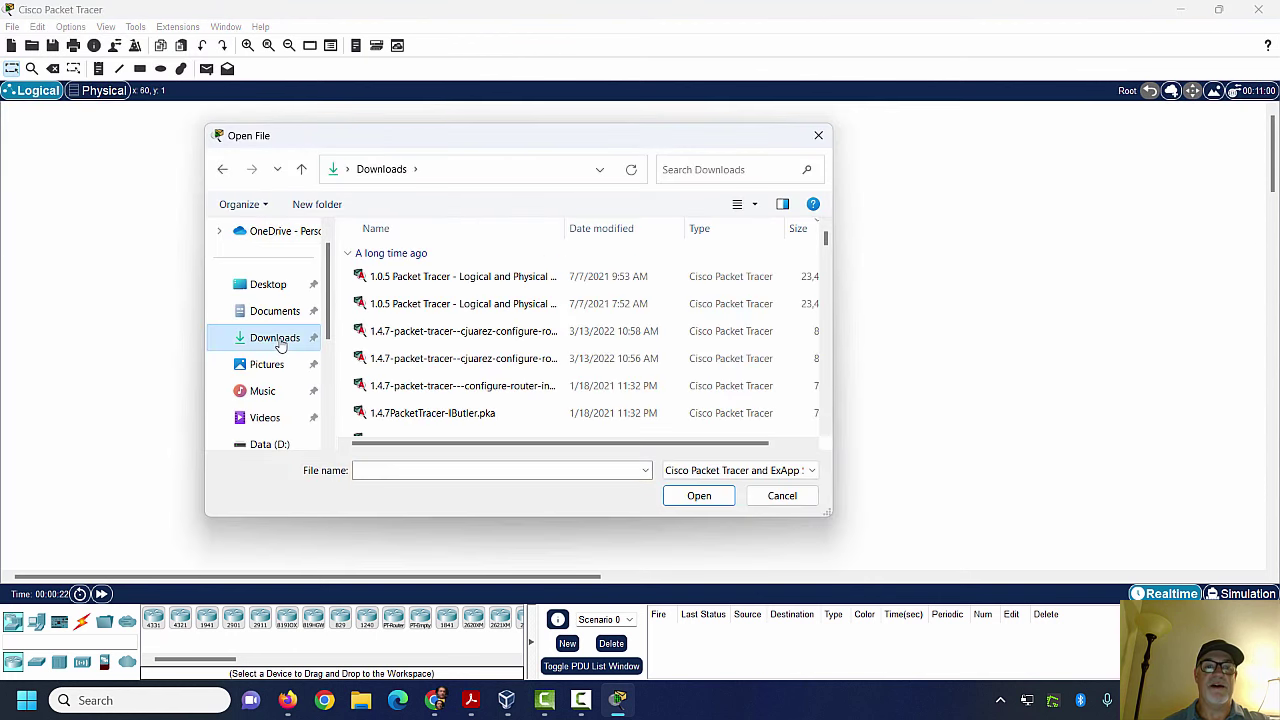
click(605, 229)
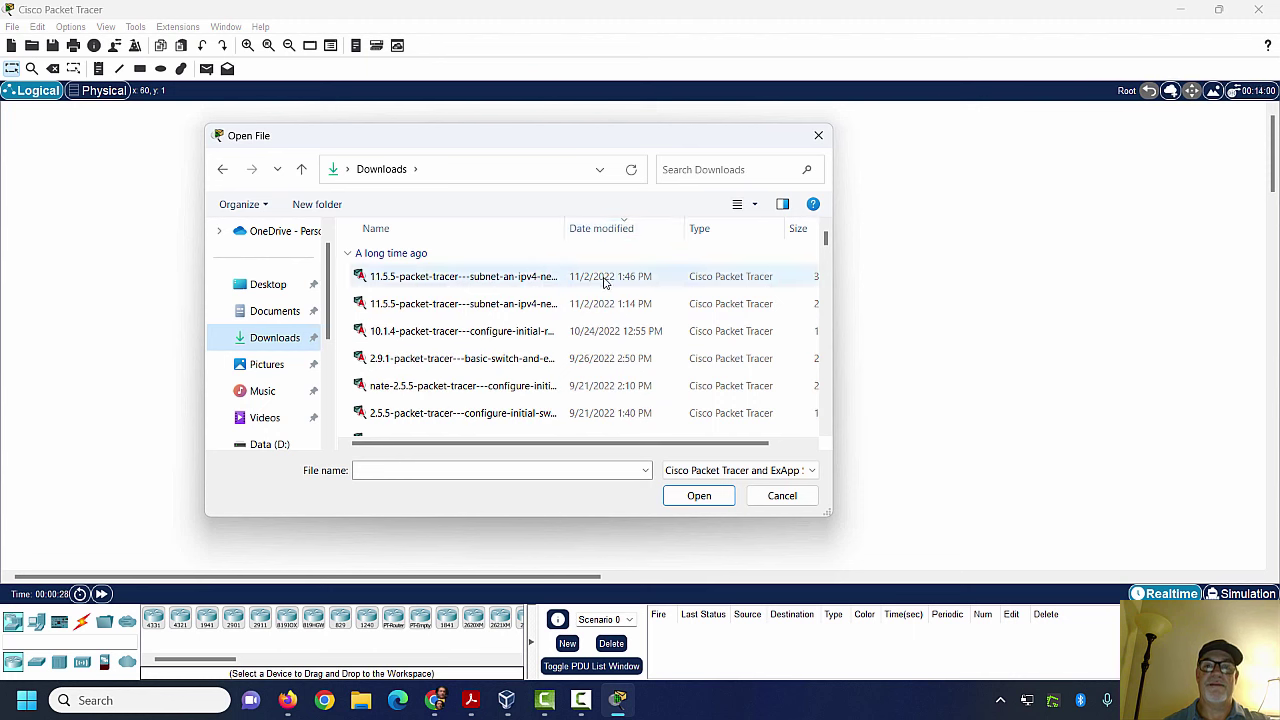
click(272, 445)
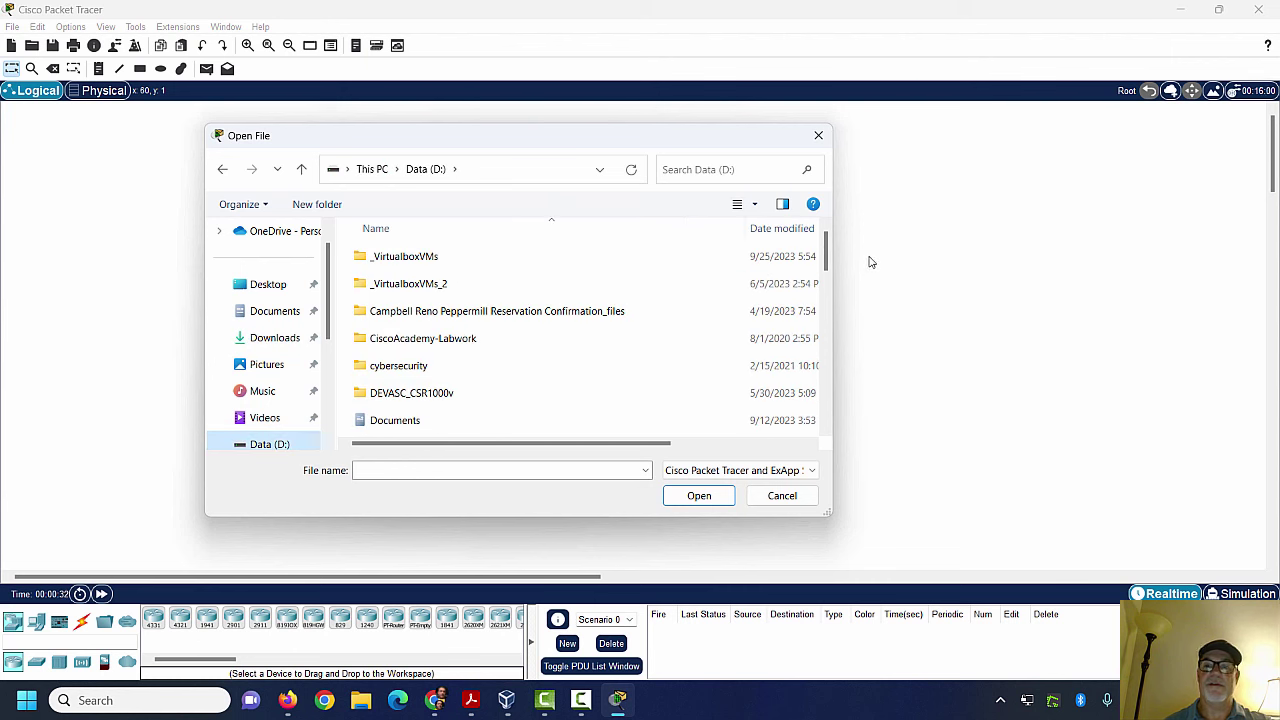
click(775, 229)
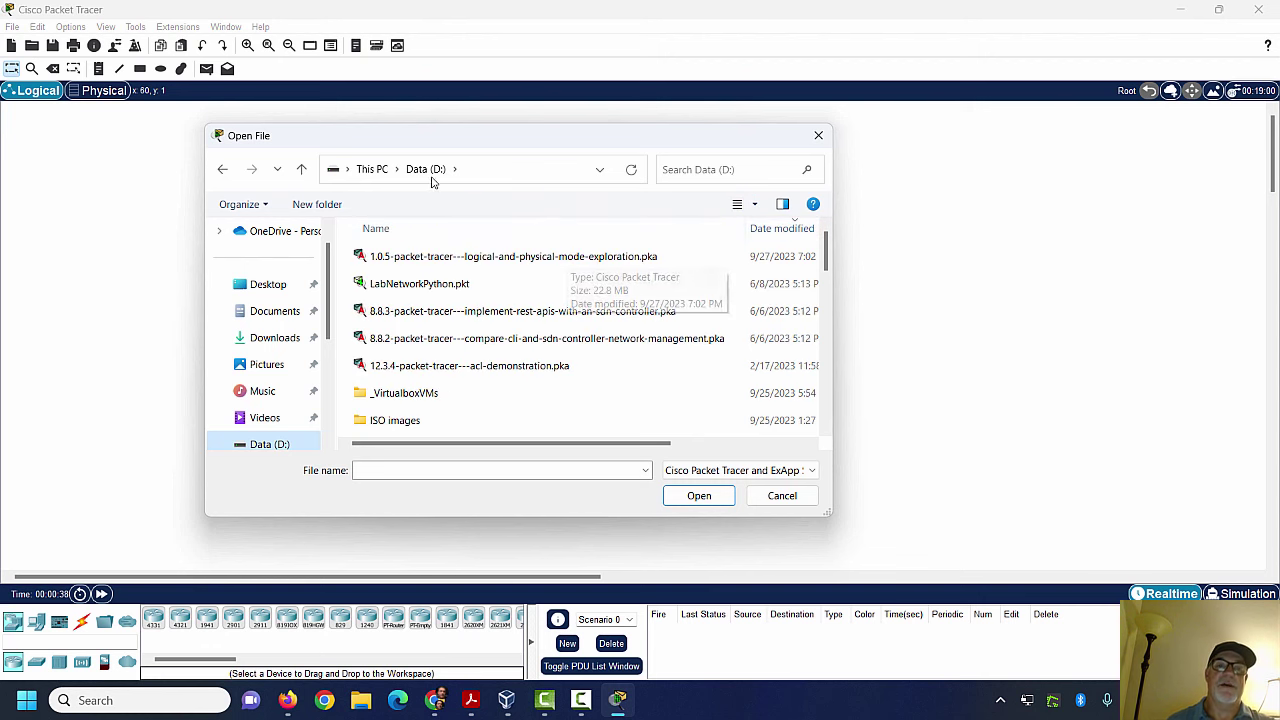
double_click(499, 262)
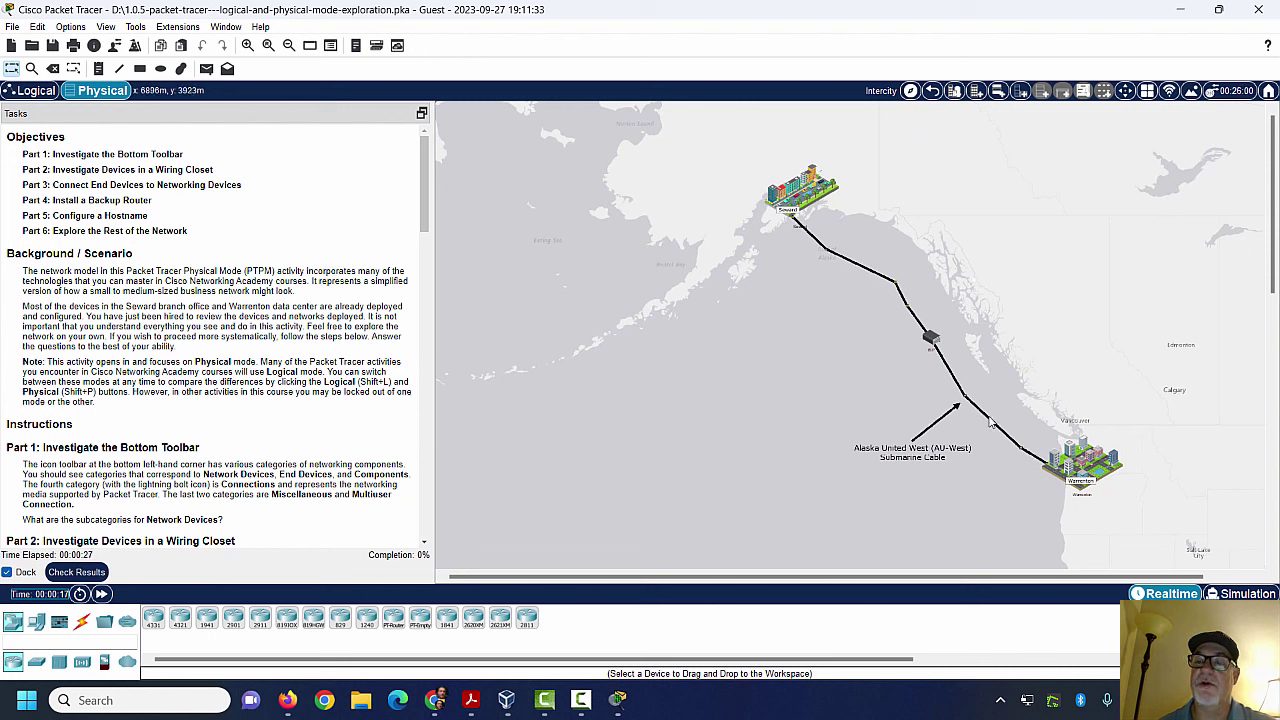
Step: Inspect the ISP equipment rack along the submarine cable in the physical view, and return to the Intercity map
click(932, 339)
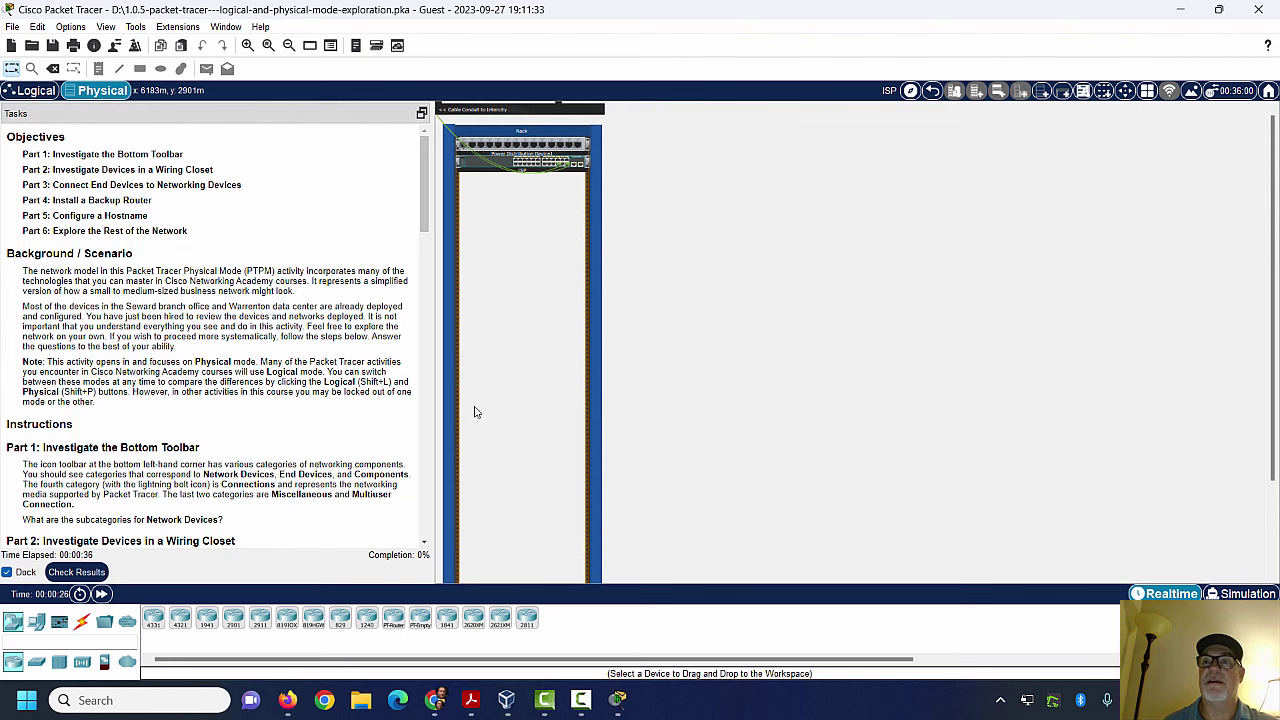
click(932, 93)
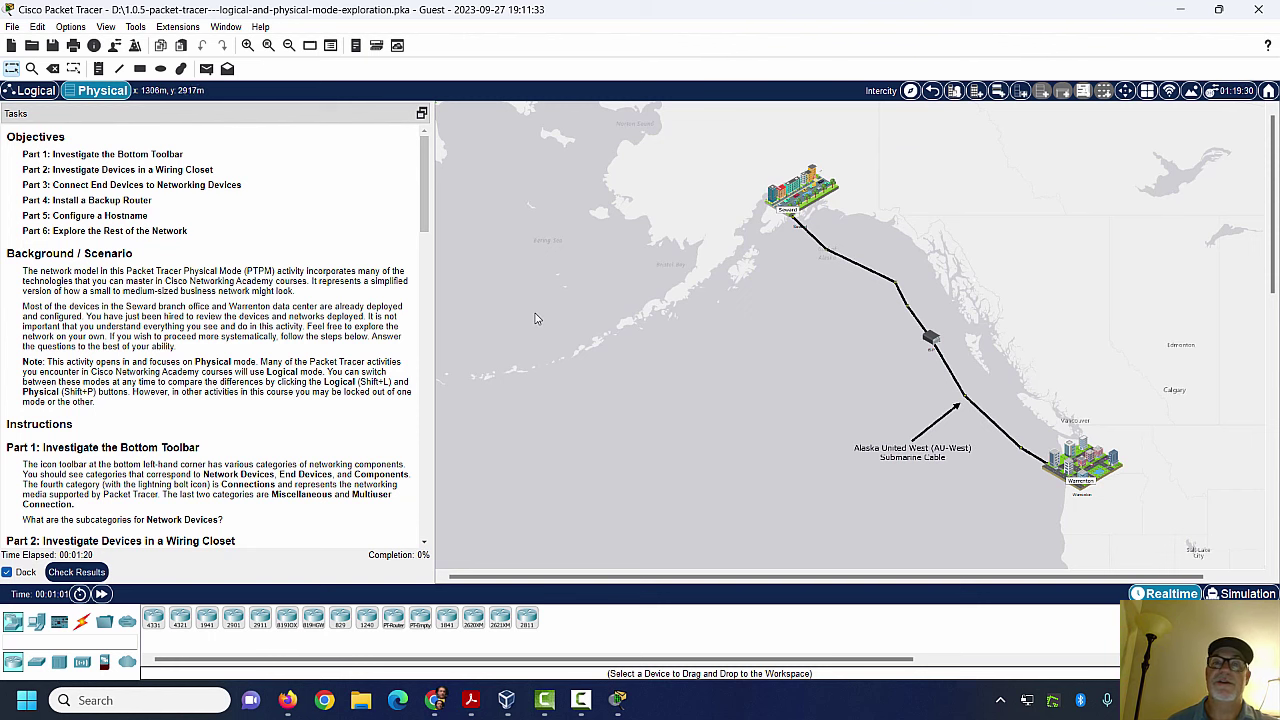
Step: Switch to Logical mode and examine the topology from the Equipment Storage Shelf and Seward Branch Office across to the Telecommuter Home
click(35, 93)
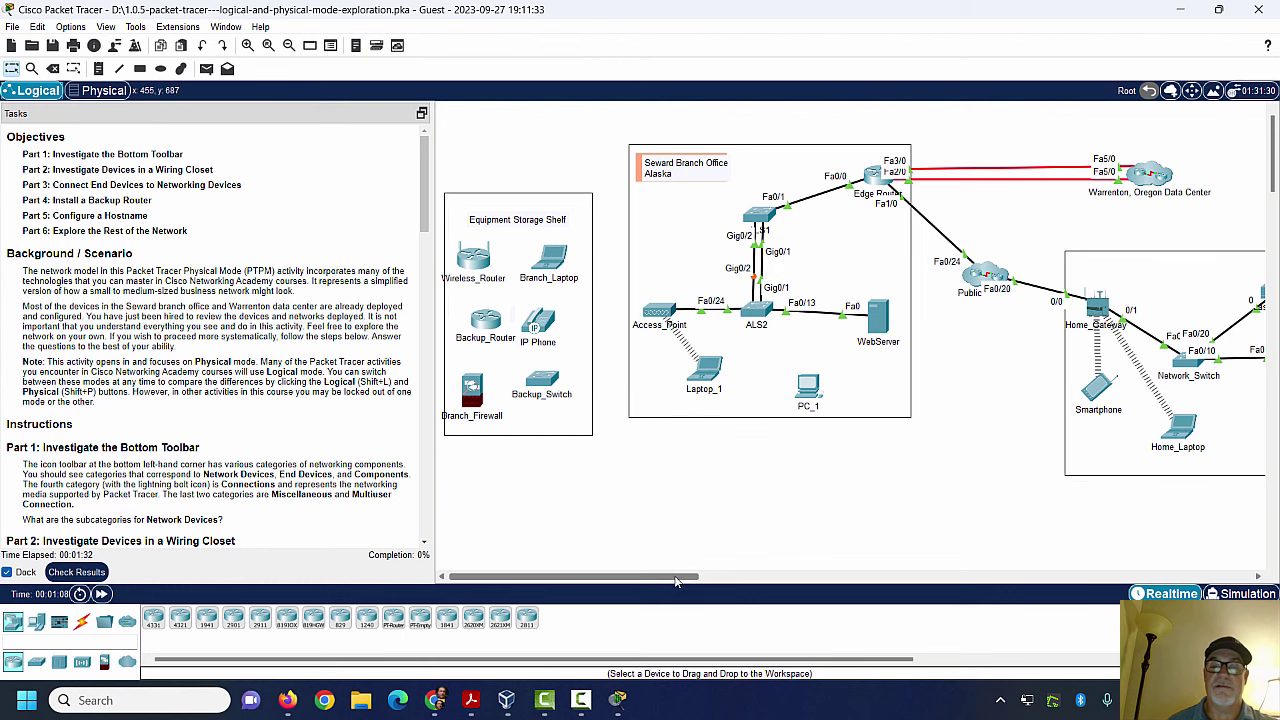
drag(676, 578, 768, 576)
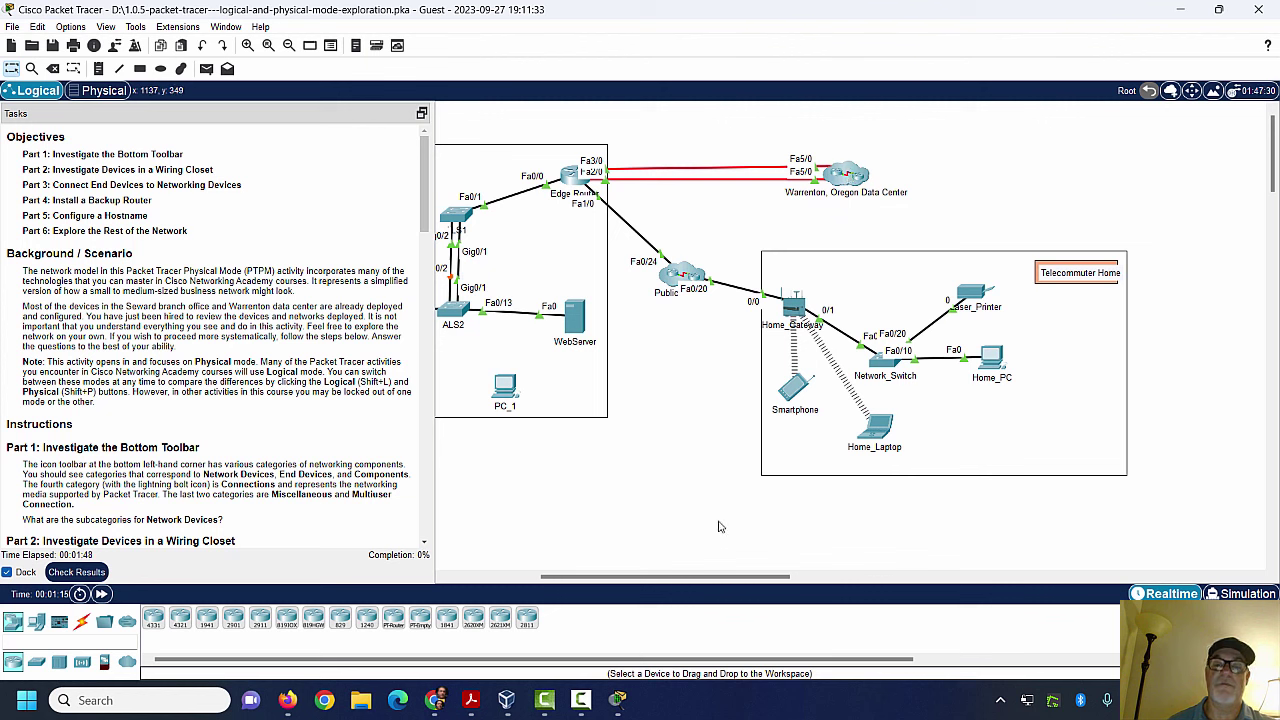
drag(728, 577, 674, 587)
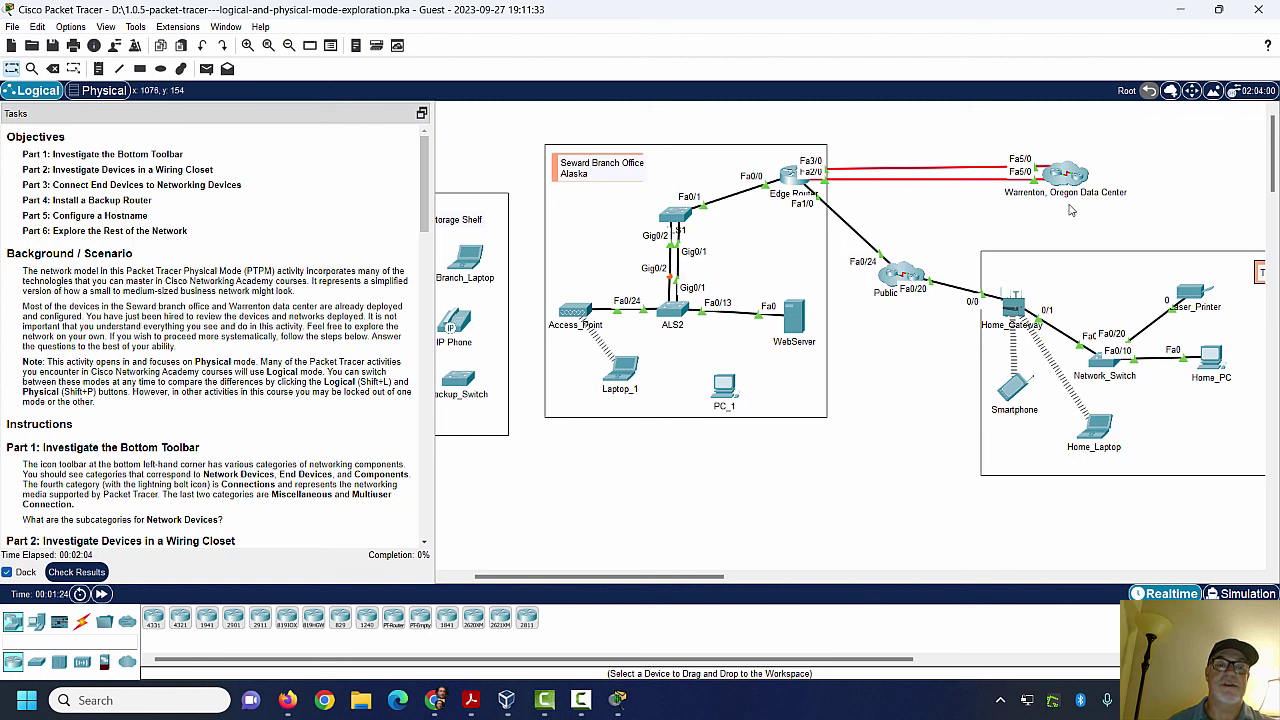
Step: Return to Physical mode and enter the Seward city view from the Intercity map
click(103, 90)
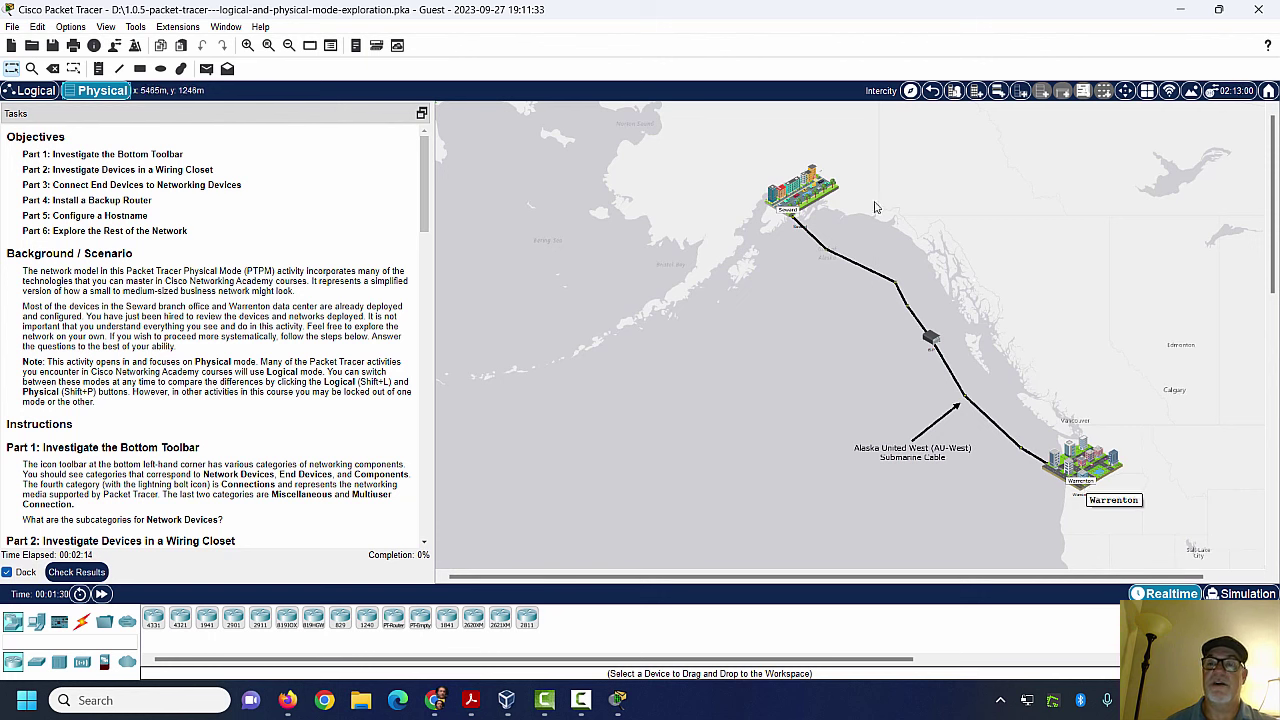
click(801, 199)
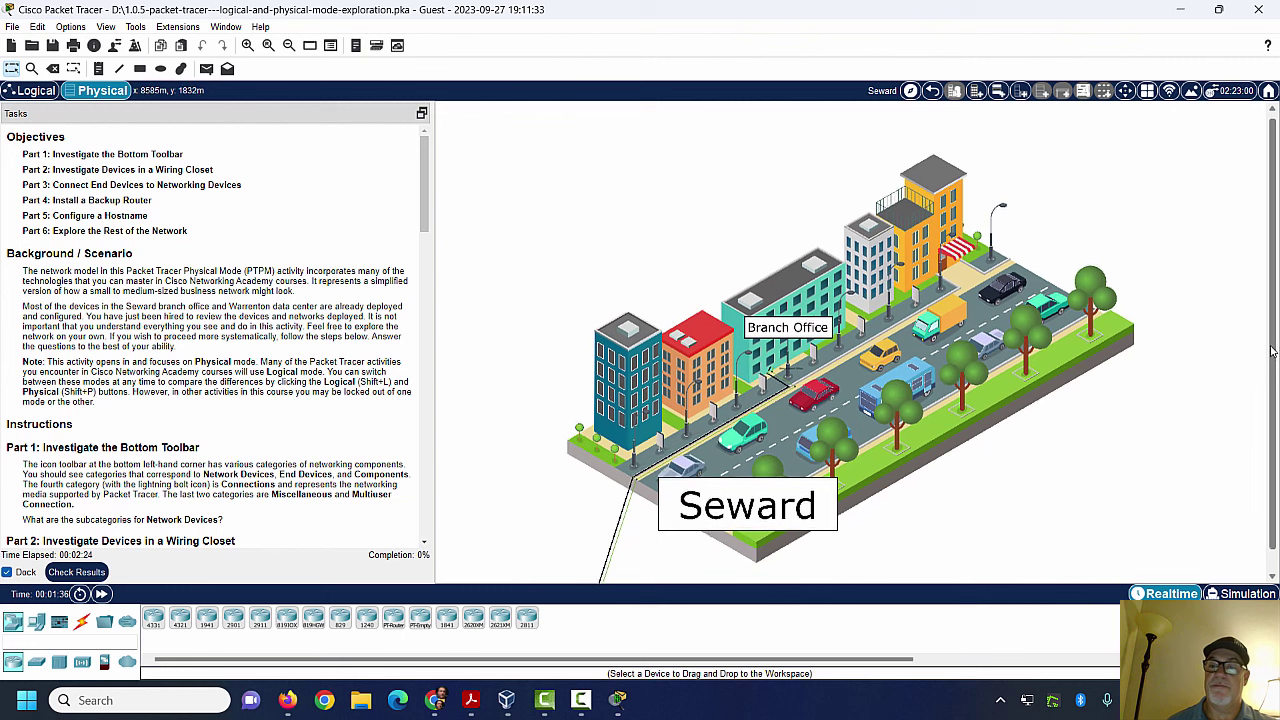
Step: Enter the Branch Office building from the Seward city view
scroll(820, 350, down, 1)
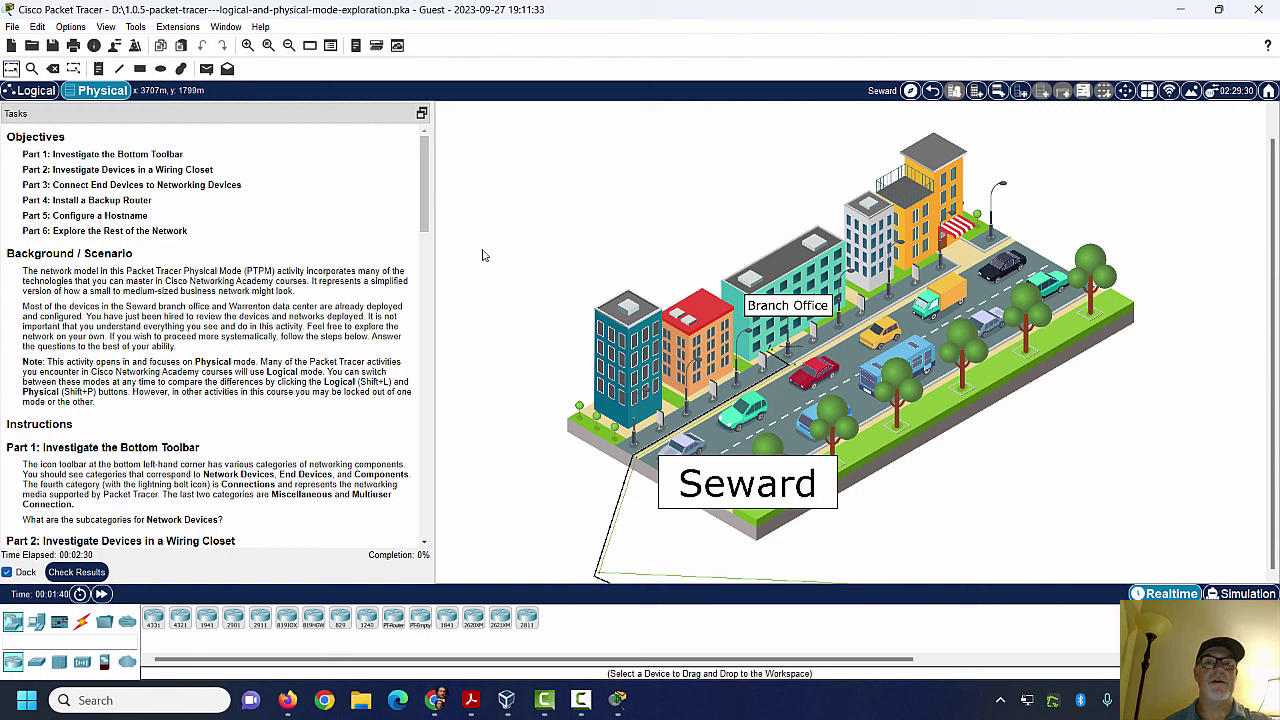
mouse_move(531, 279)
mouse_down()
mouse_move(562, 181)
mouse_move(532, 290)
mouse_up()
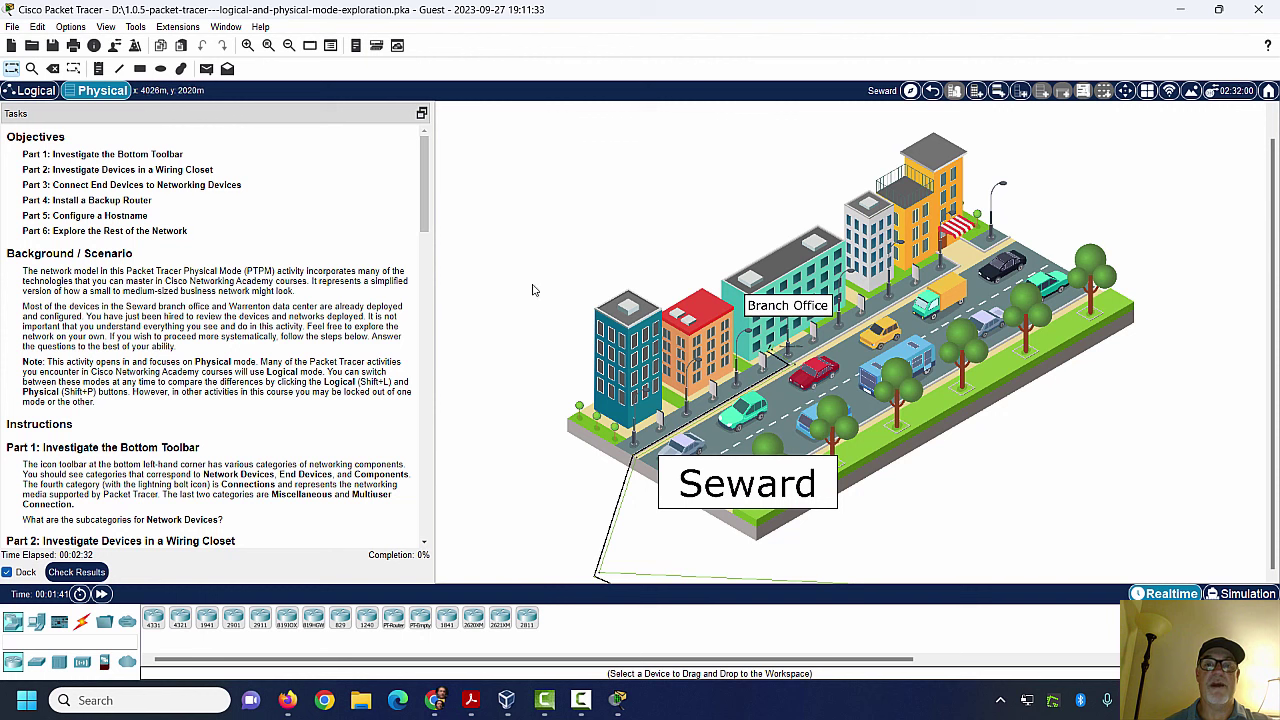
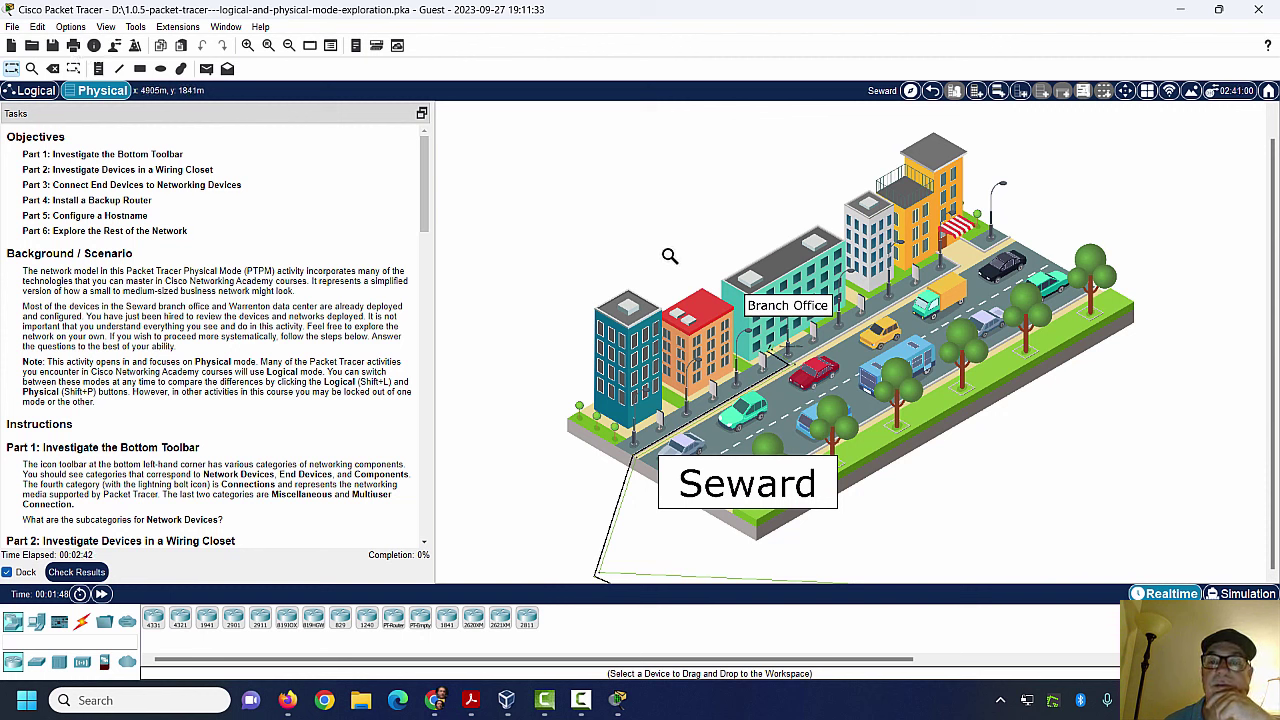
click(12, 70)
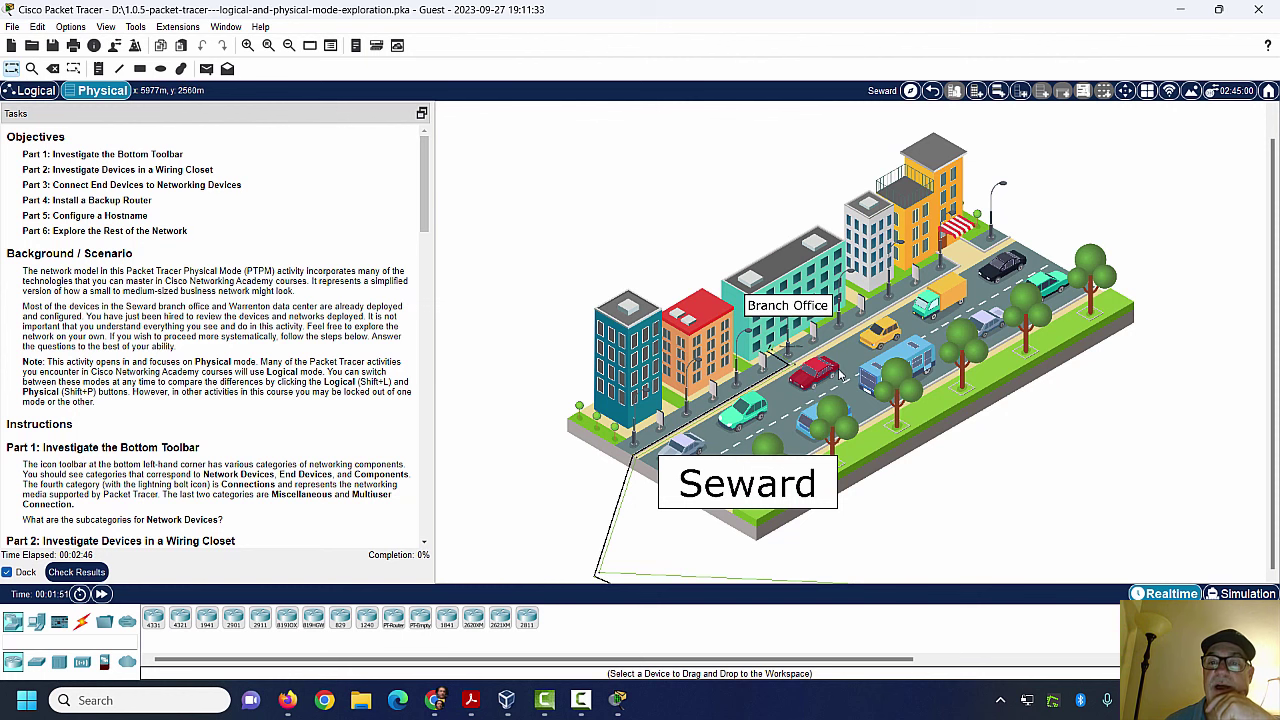
click(795, 302)
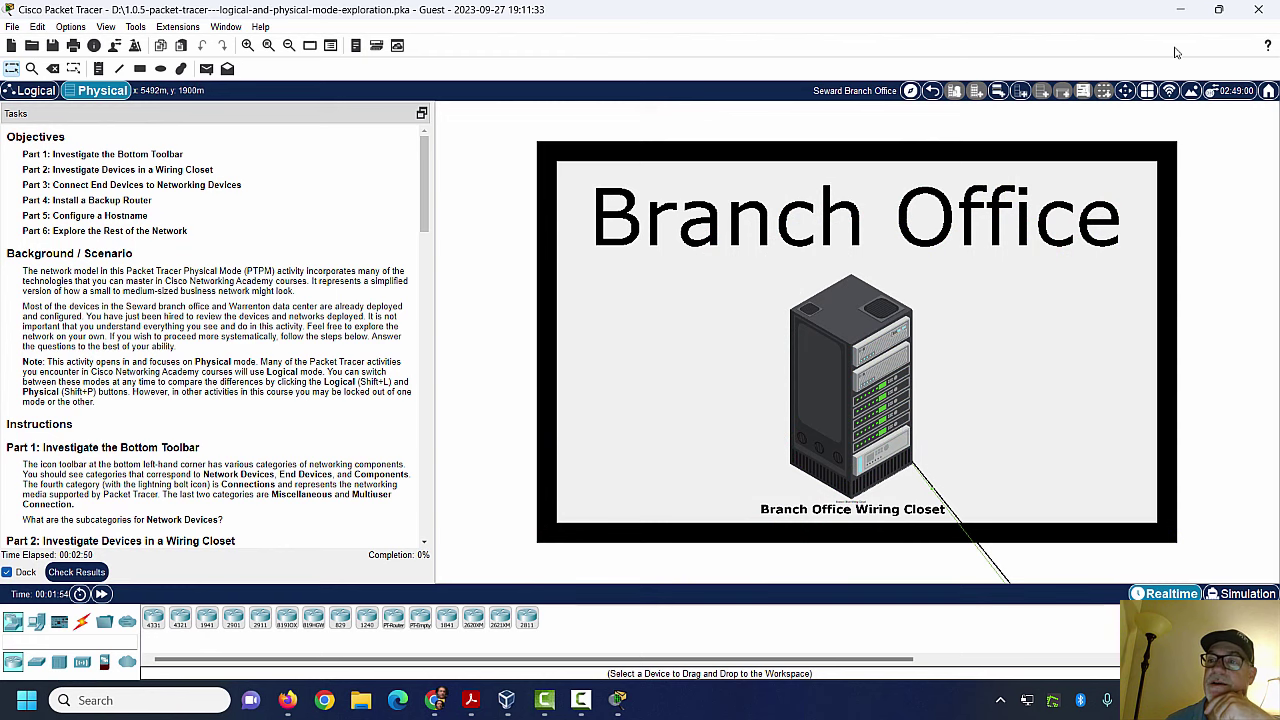
click(1218, 9)
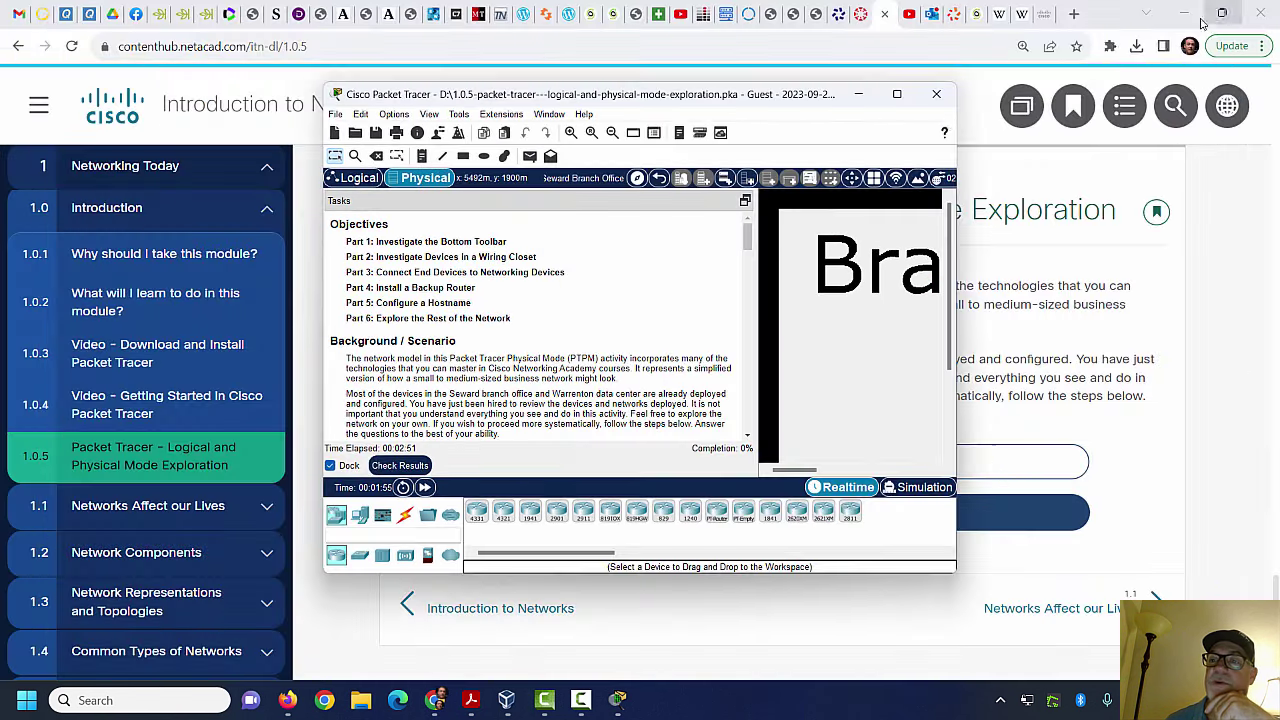
click(897, 95)
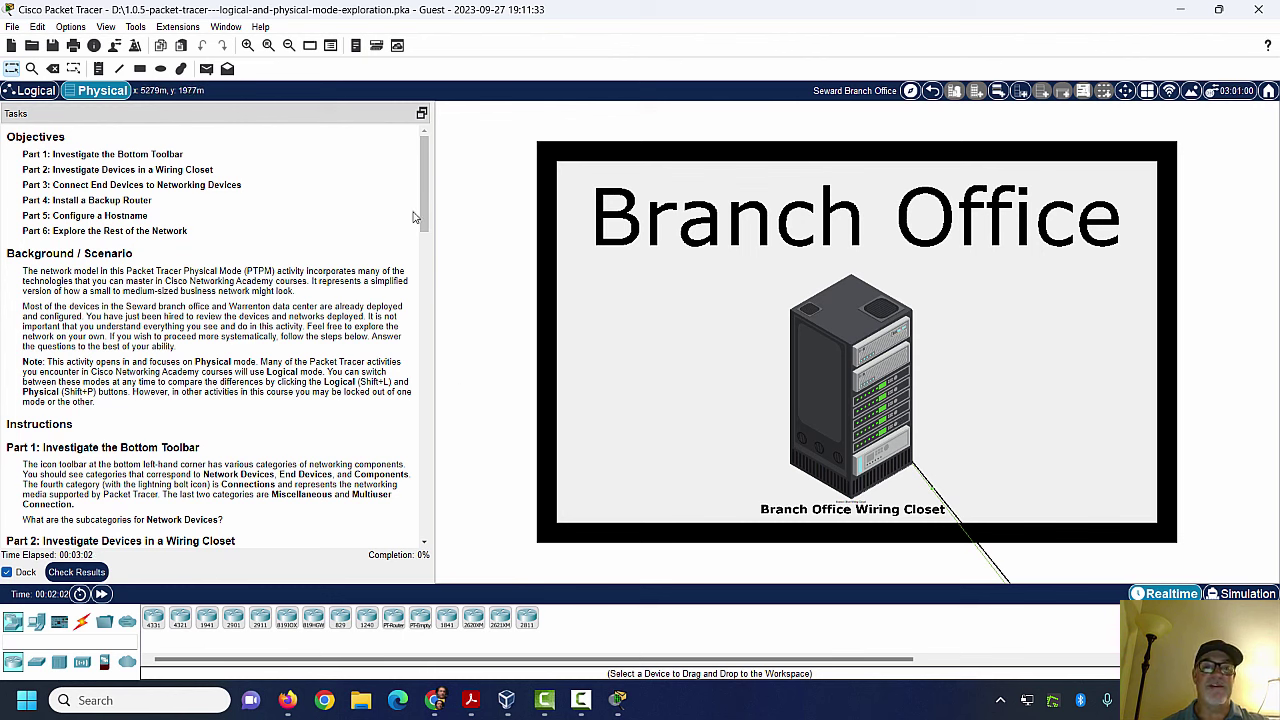
mouse_move(421, 150)
mouse_down()
mouse_move(420, 186)
mouse_move(421, 150)
mouse_up()
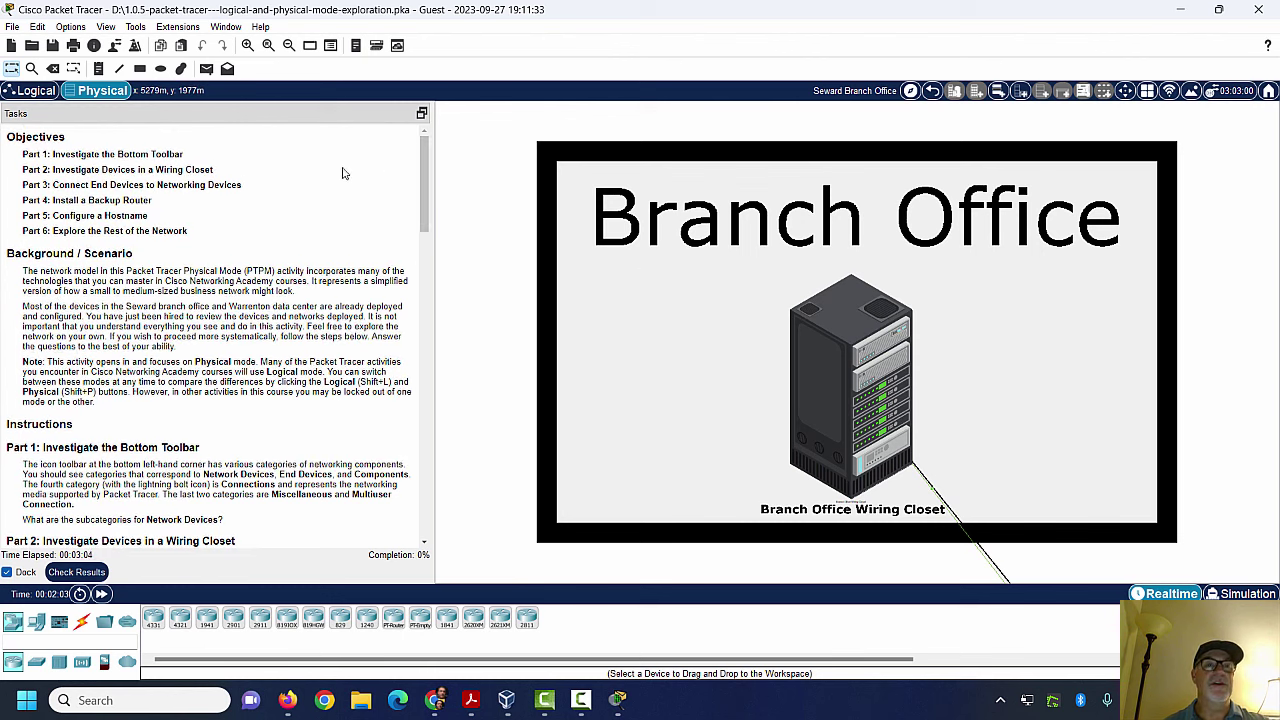
Step: Go back up from the Branch Office through Seward to the Intercity map and bring the Seward city into view
click(932, 91)
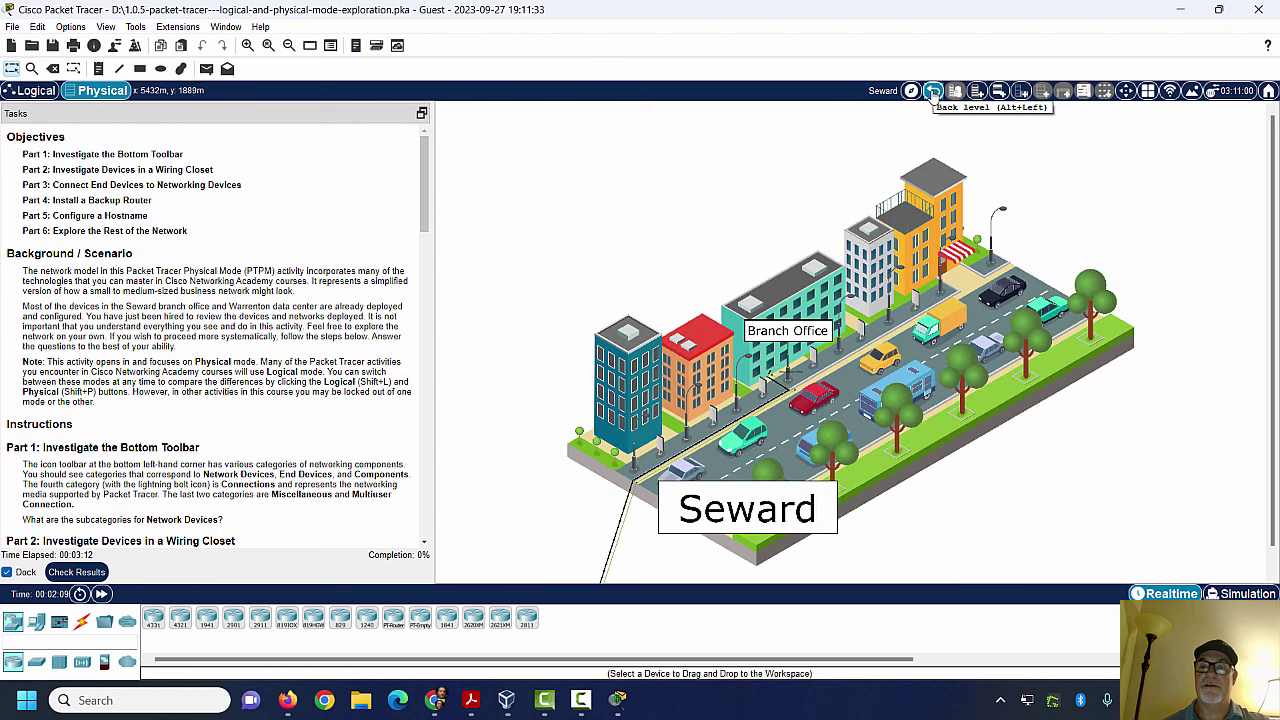
click(932, 91)
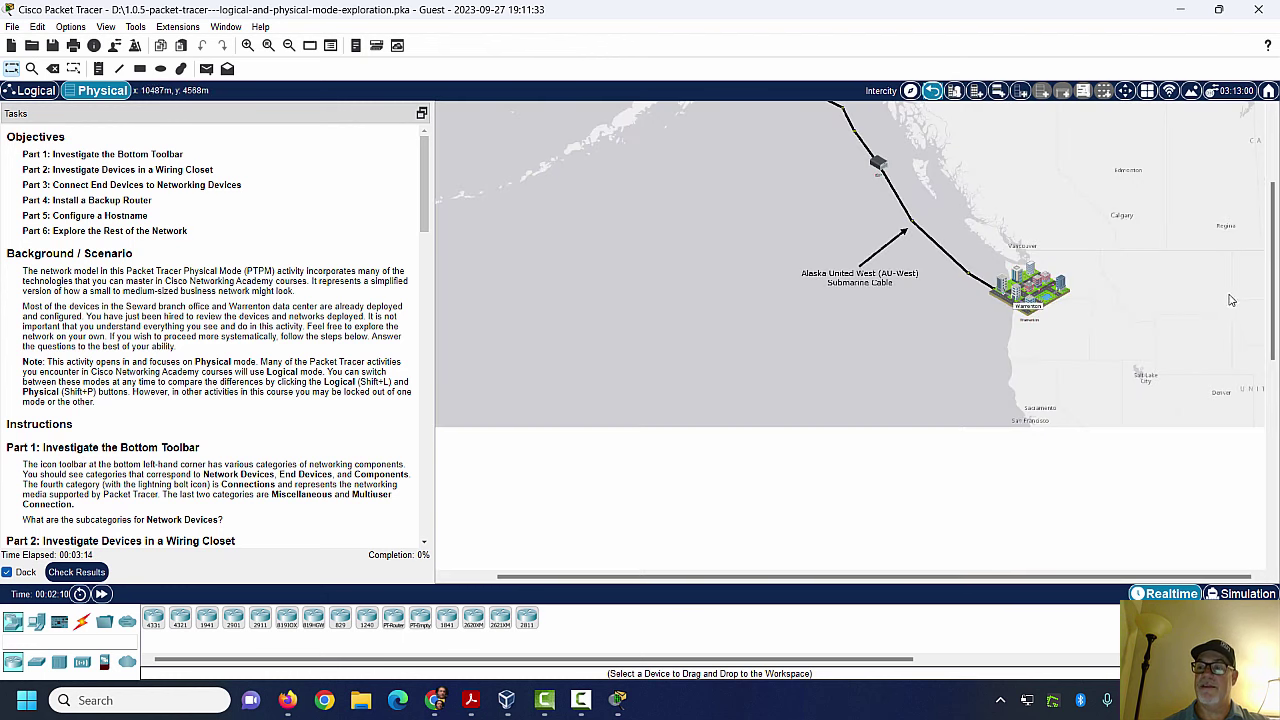
drag(1275, 328, 1275, 248)
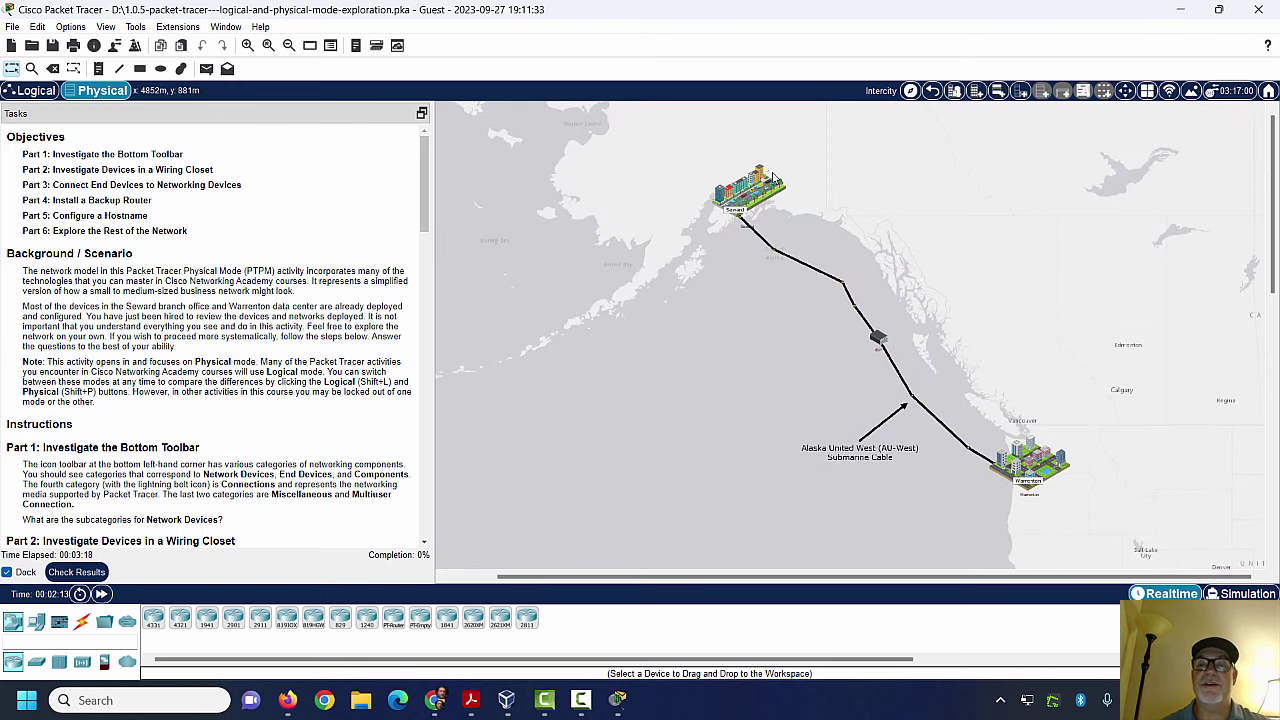
Step: Enter the Branch Office Wiring Closet by way of Seward and the Branch Office, and inspect its rack, cable pegboard and shelf
click(764, 186)
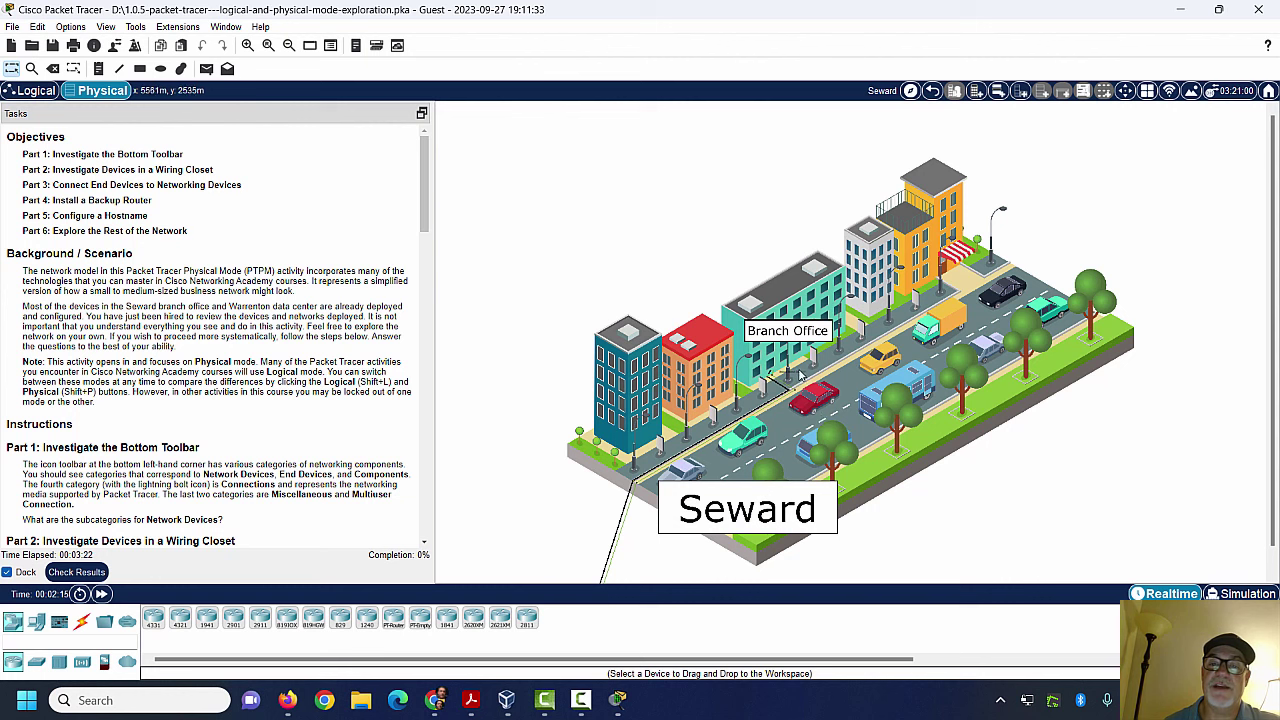
click(798, 305)
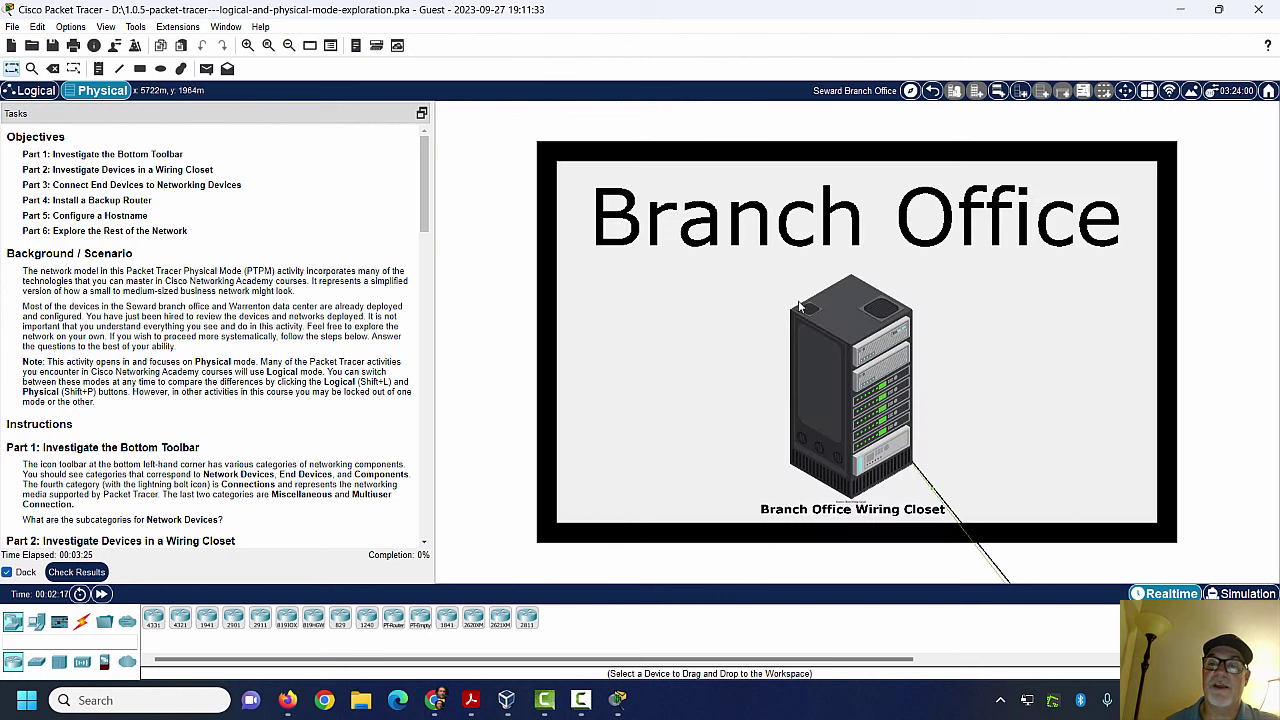
click(855, 400)
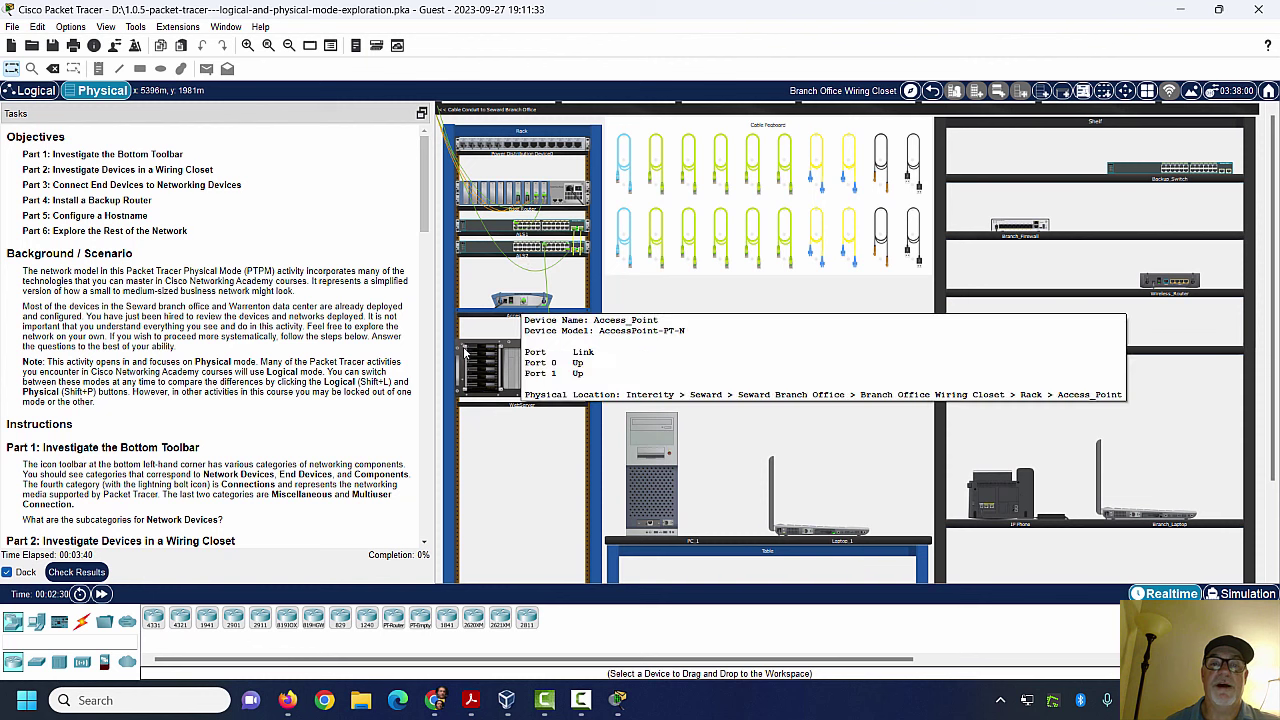
mouse_move(497, 389)
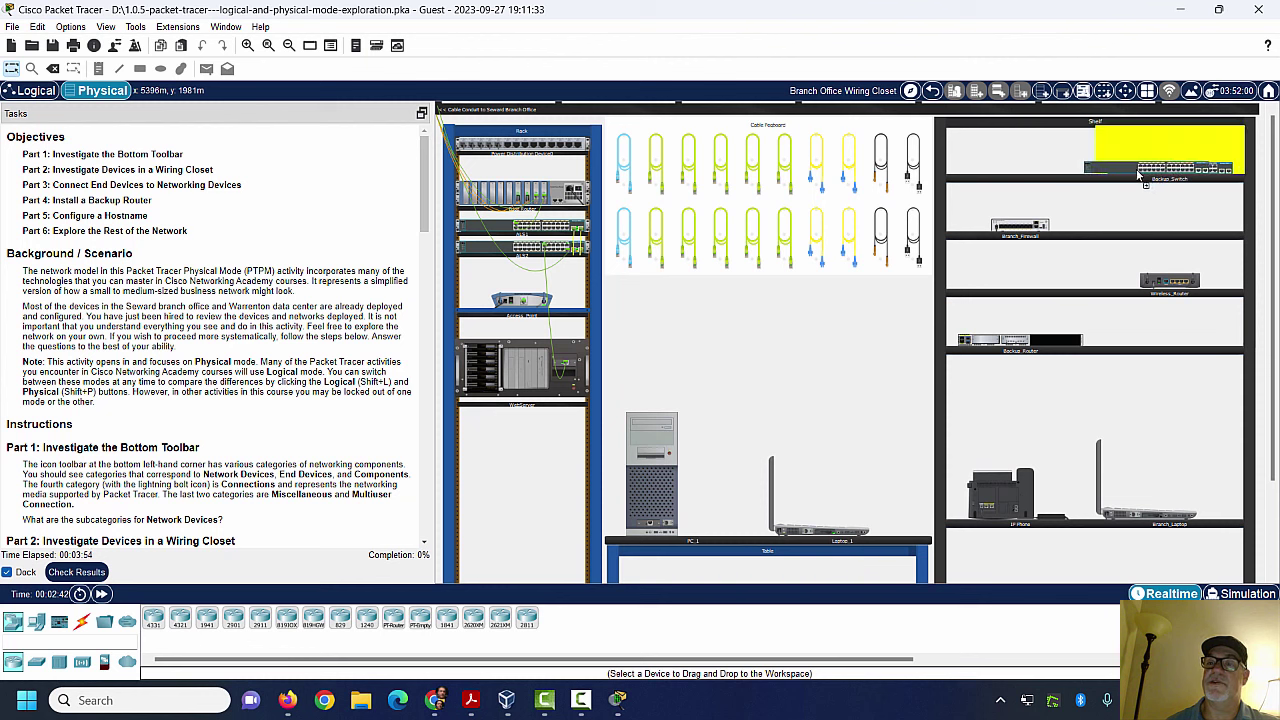
click(785, 233)
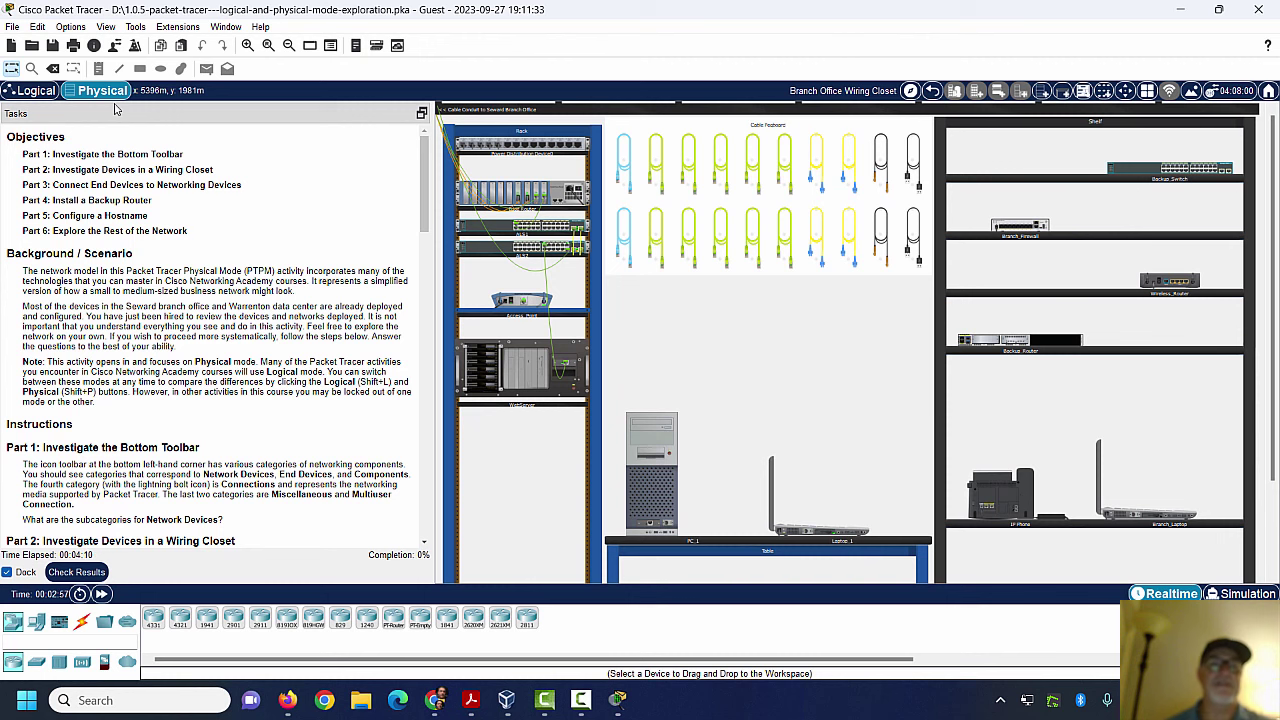
Step: Switch to Logical mode, bring up the command prompt in the CLI of switch ALS1 in the Seward Branch Office, and close the device window
click(34, 91)
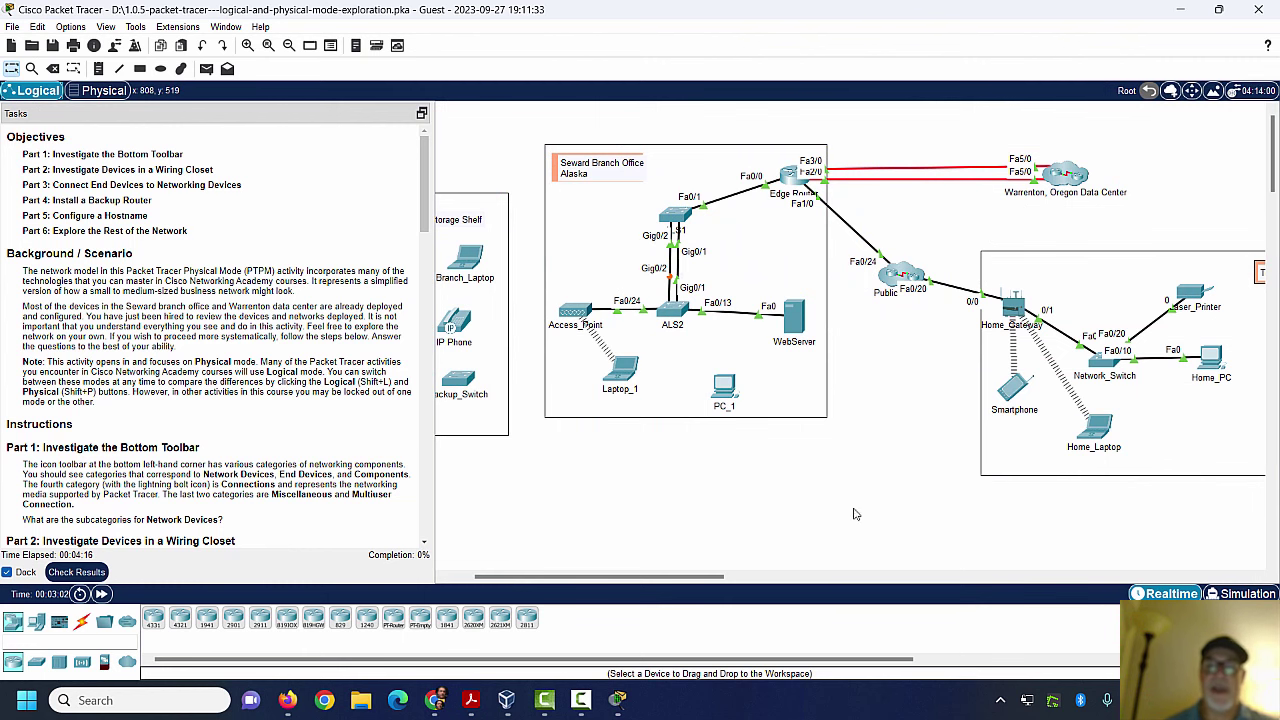
drag(687, 577, 736, 577)
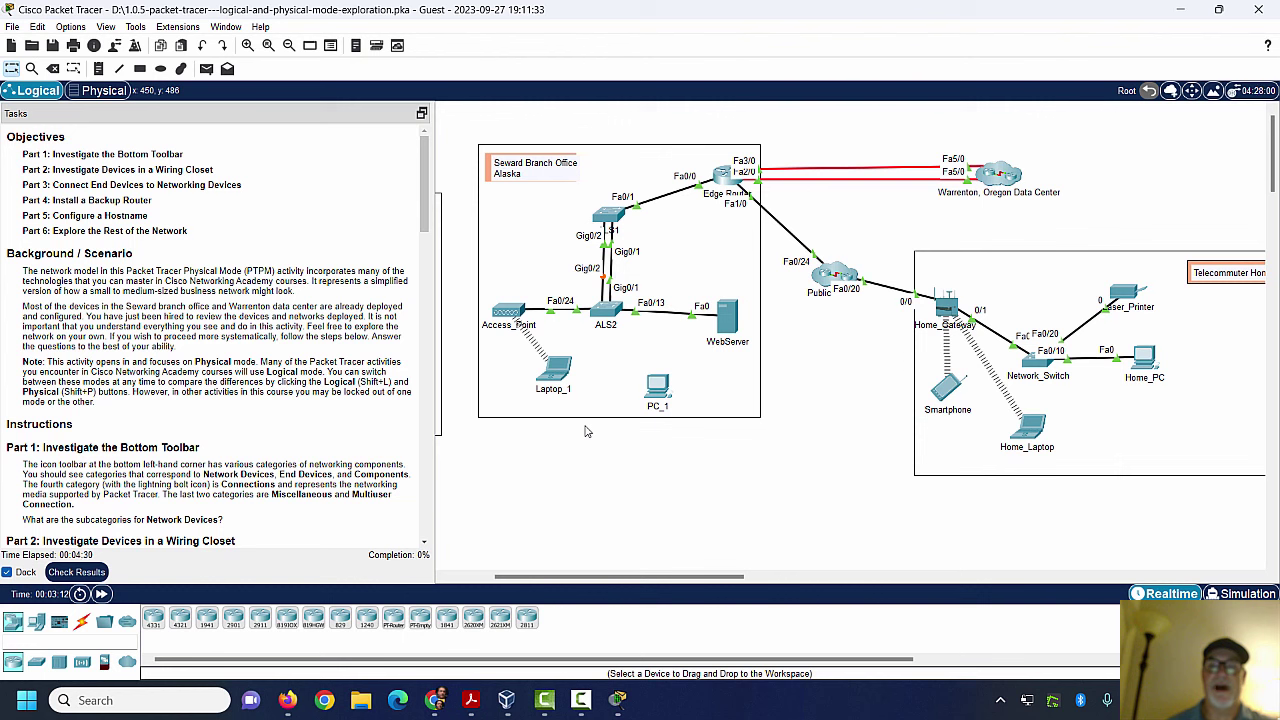
click(611, 217)
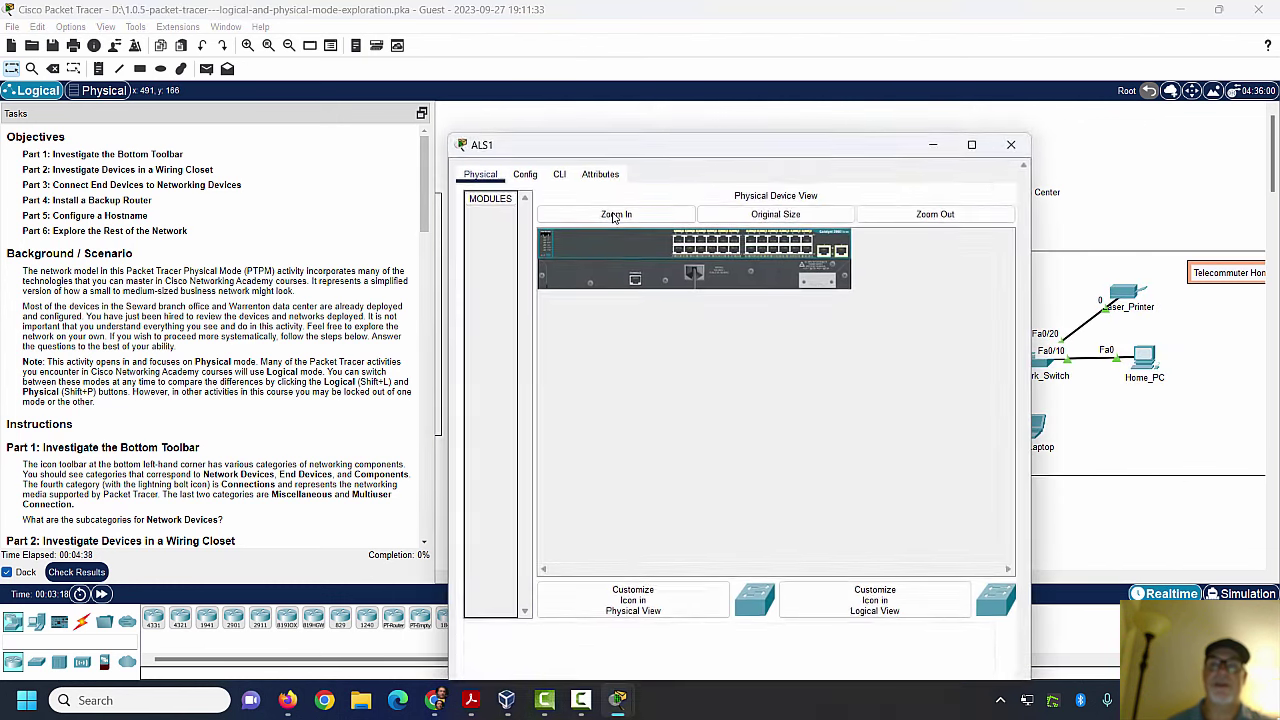
click(559, 130)
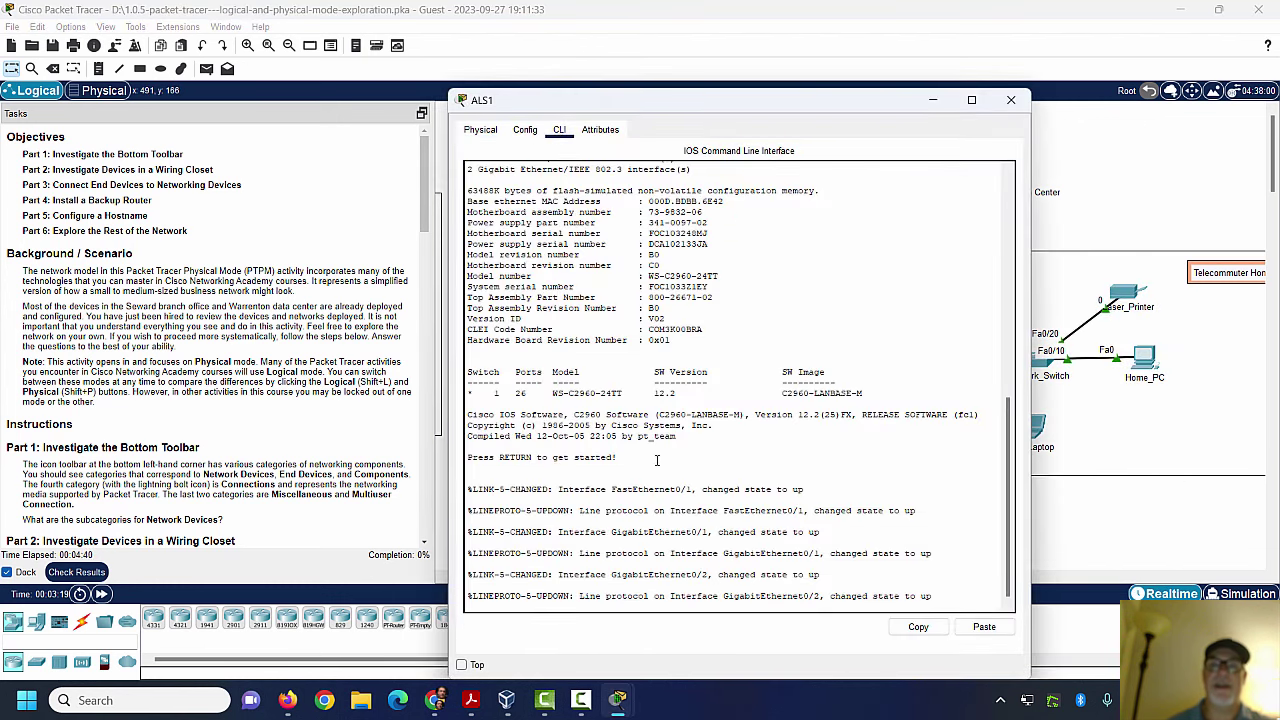
key(Return)
key(Return)
key(Return)
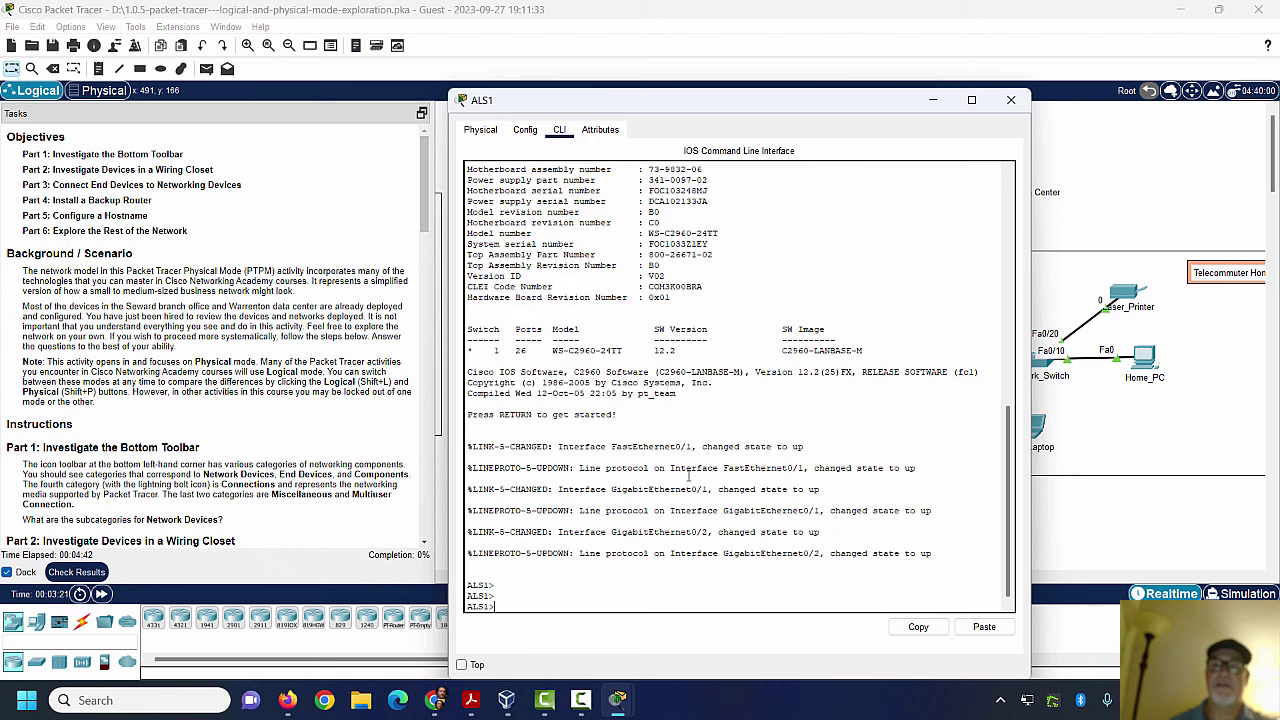
click(1011, 100)
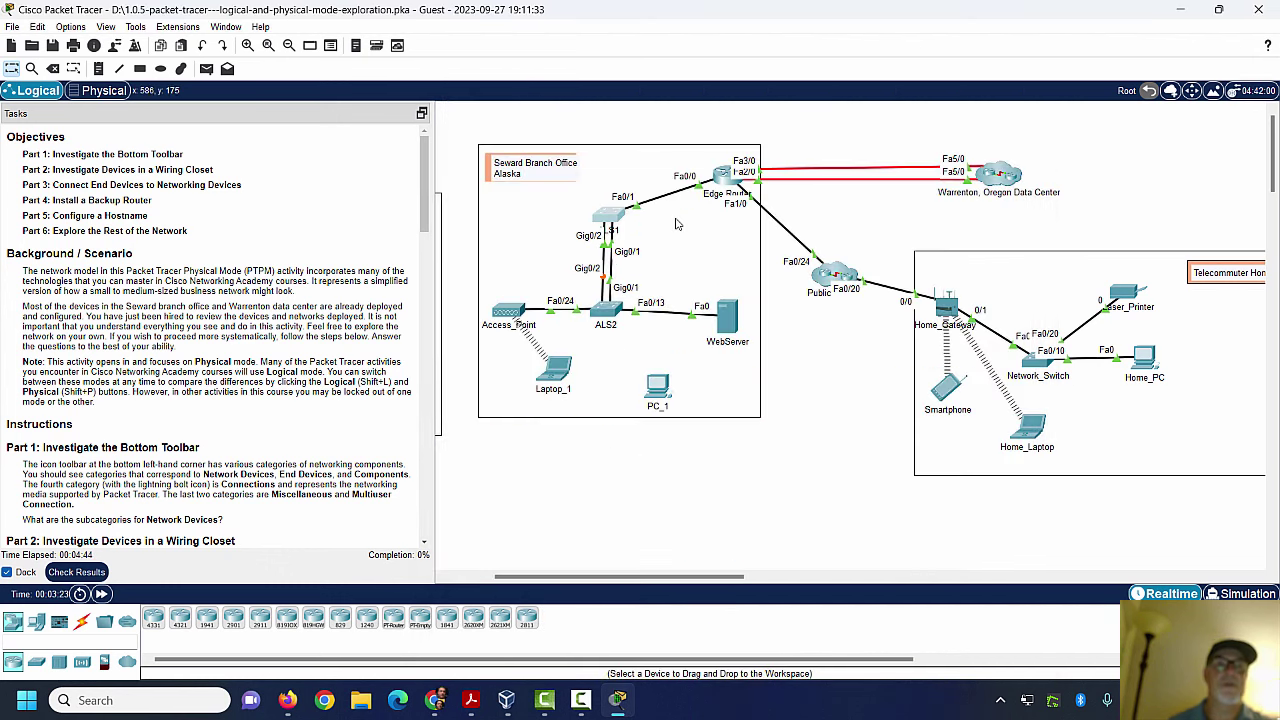
Step: Switch to Physical mode and view the CLI of the same ALS1 switch from the wiring closet rack
click(102, 90)
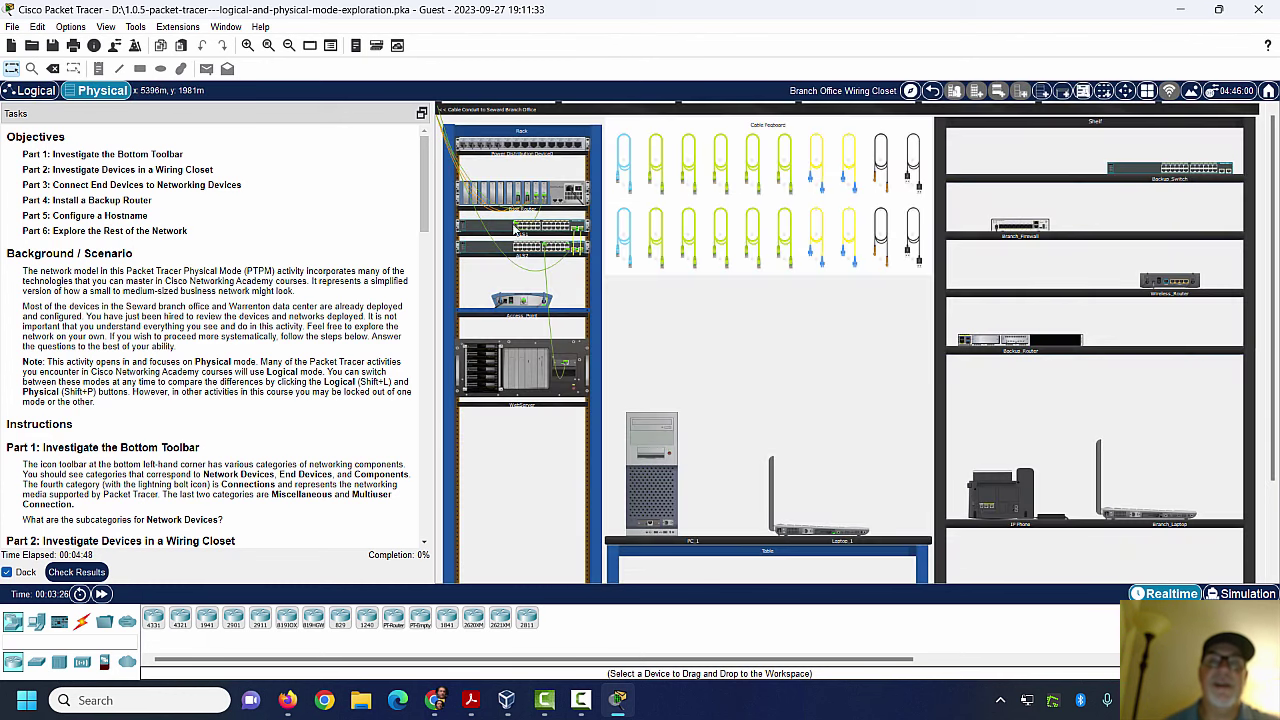
click(503, 232)
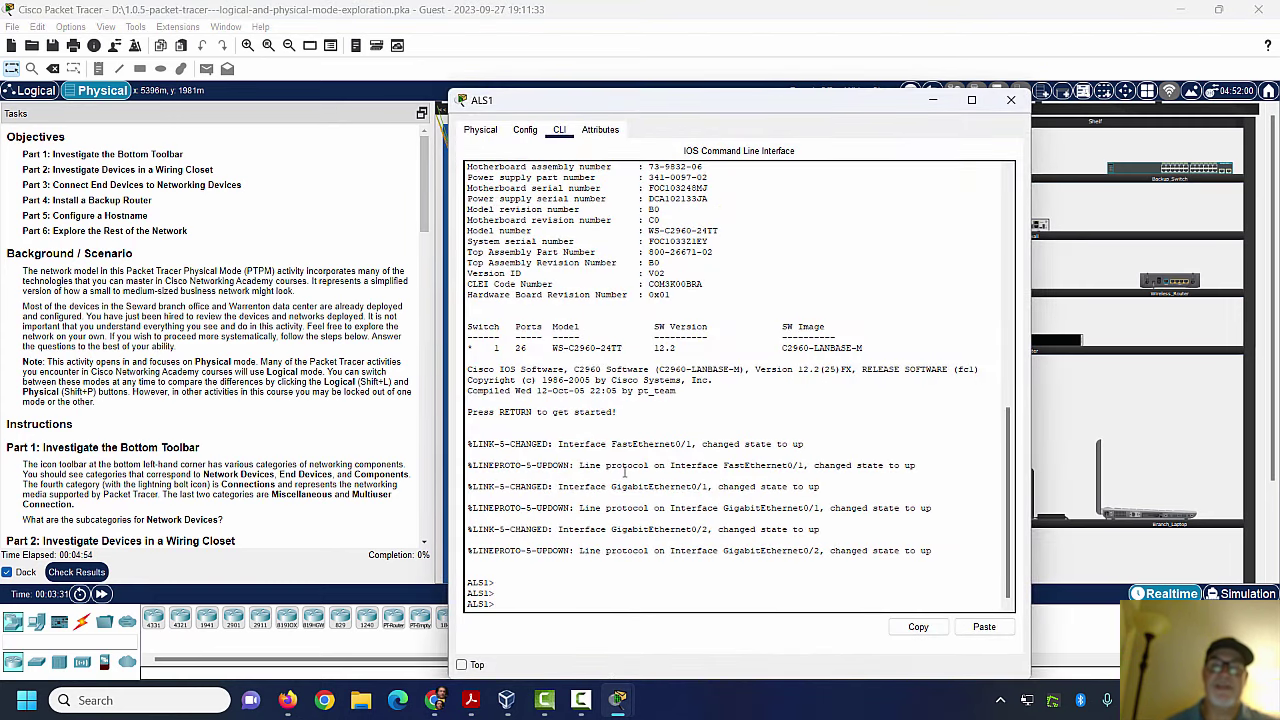
click(1011, 100)
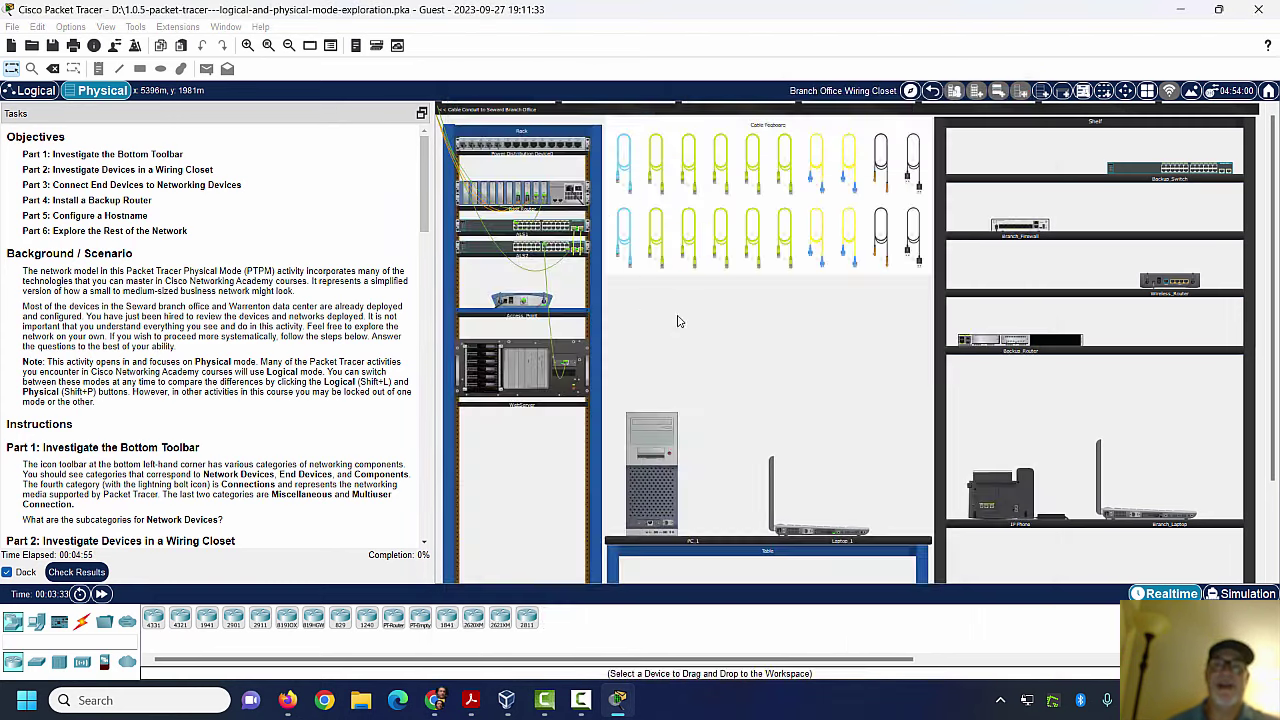
Step: View the CLI of switch ALS2 in the wiring closet rack and close its window
click(483, 256)
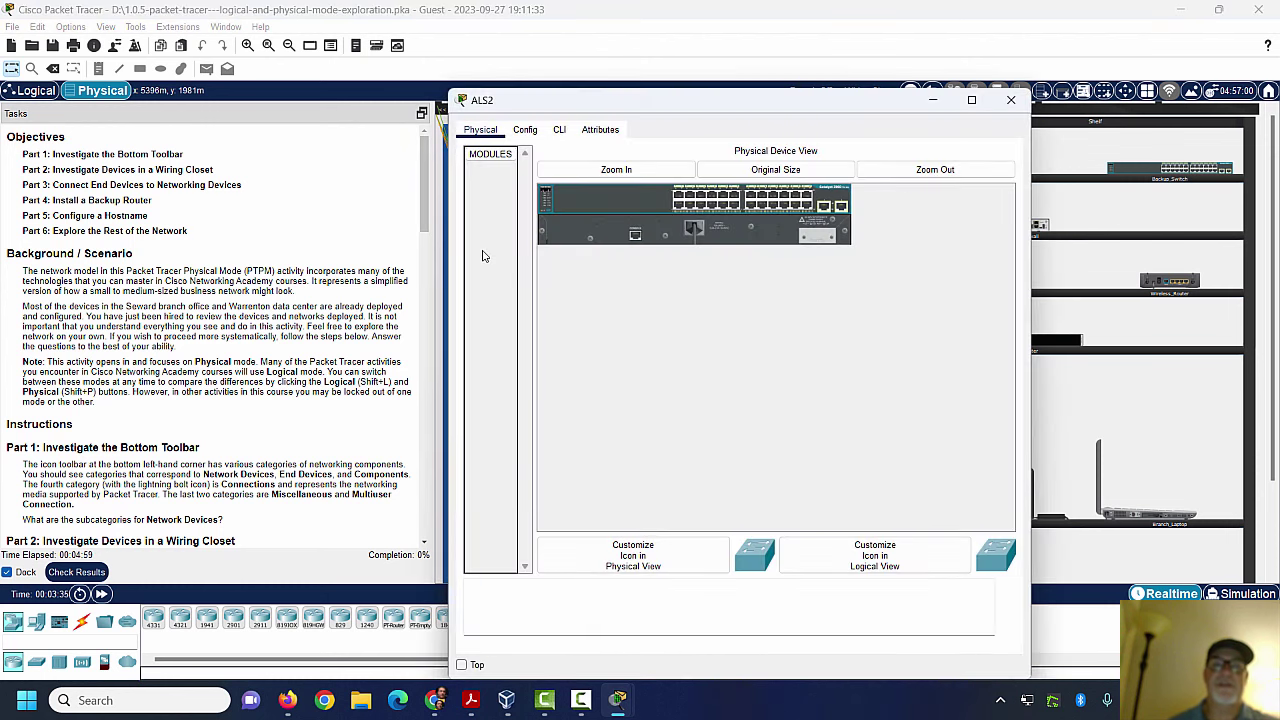
click(557, 135)
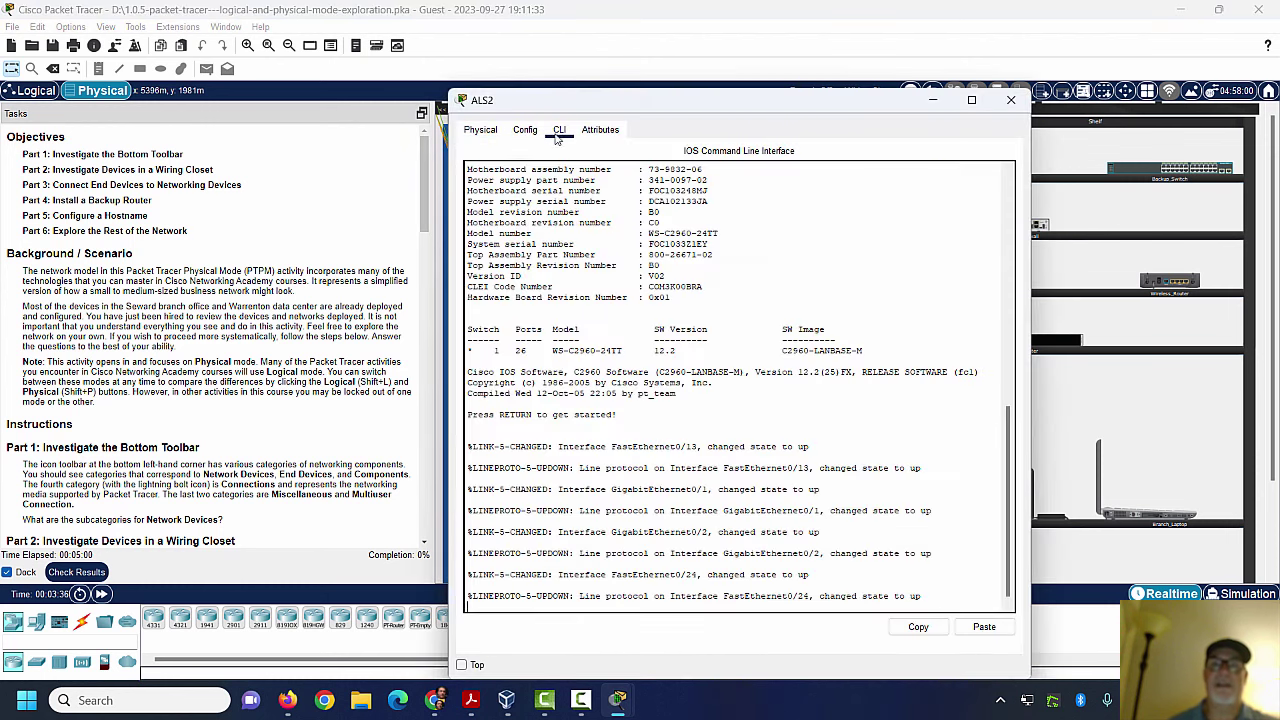
click(1010, 101)
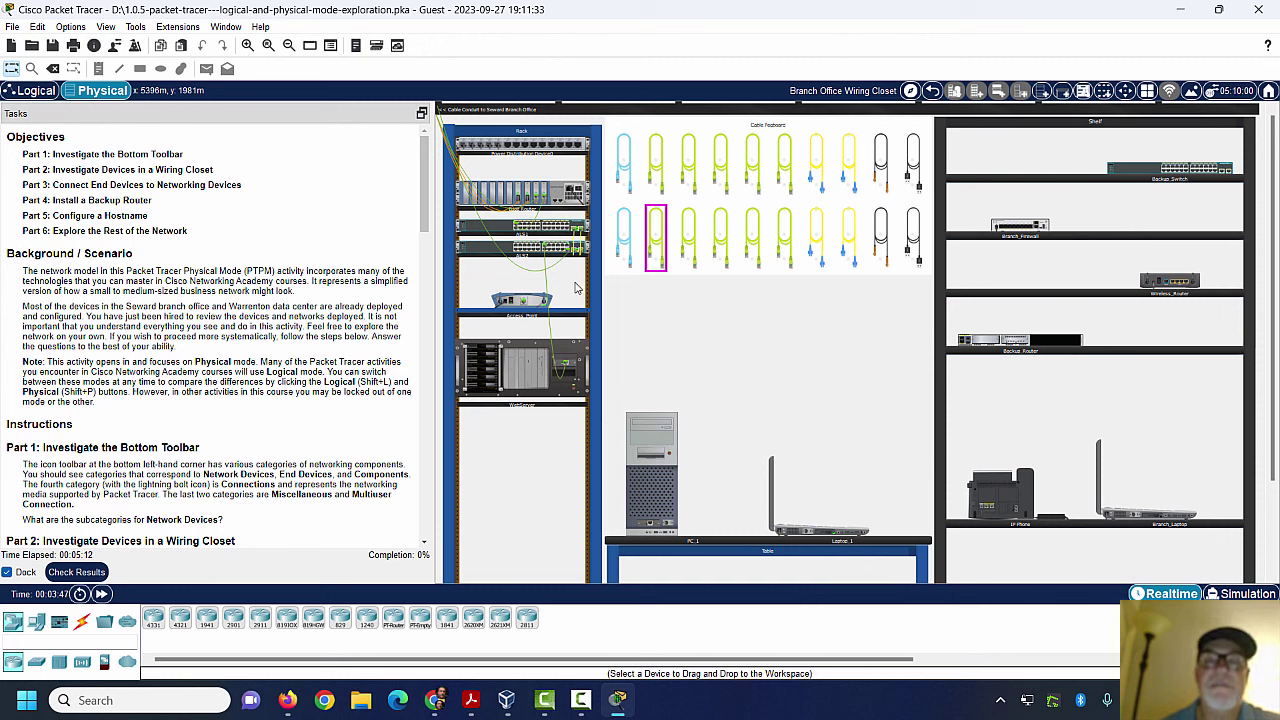
Step: Check the WebServer's device details and examine the Edge Router's modules and ports in an enlarged physical device view
mouse_move(565, 352)
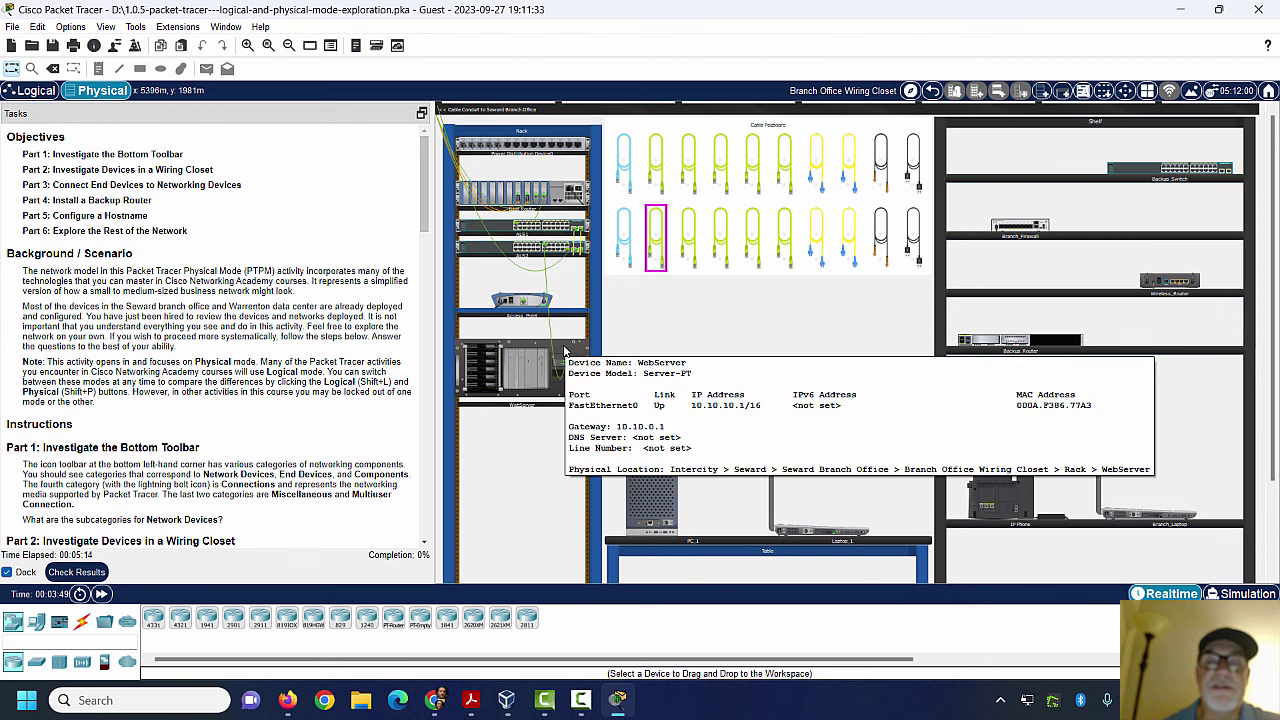
mouse_move(560, 195)
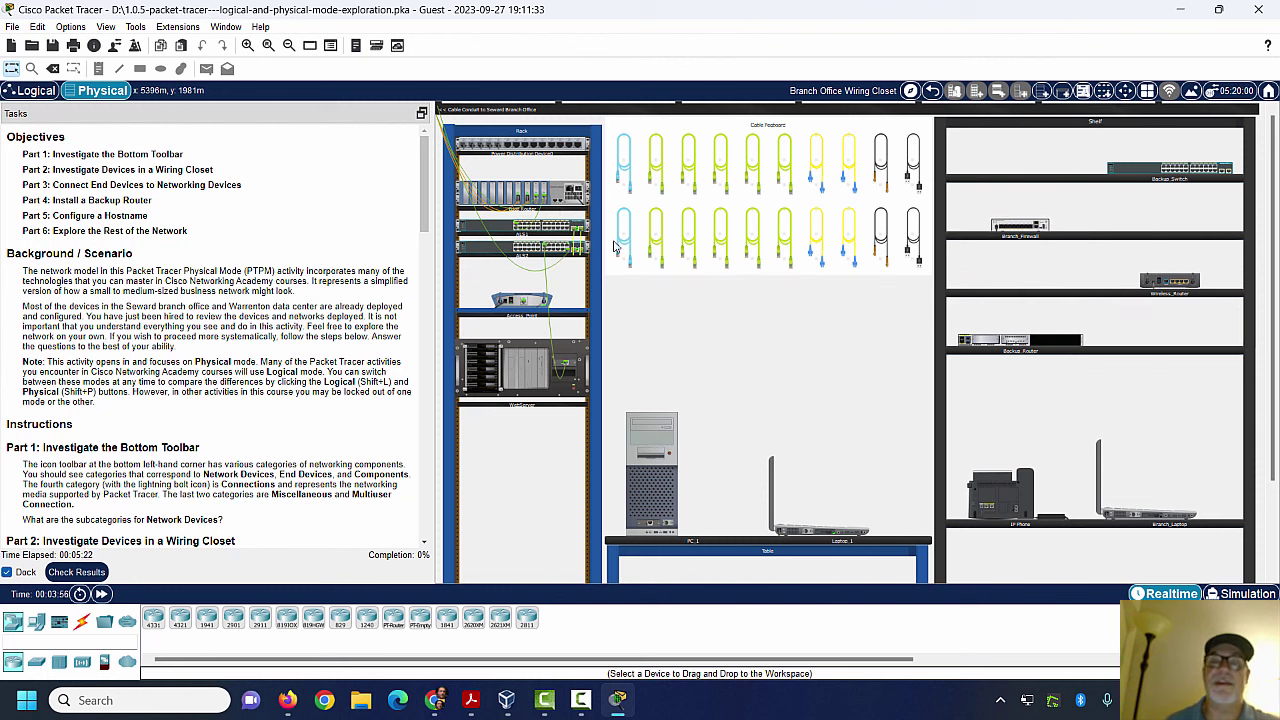
click(560, 195)
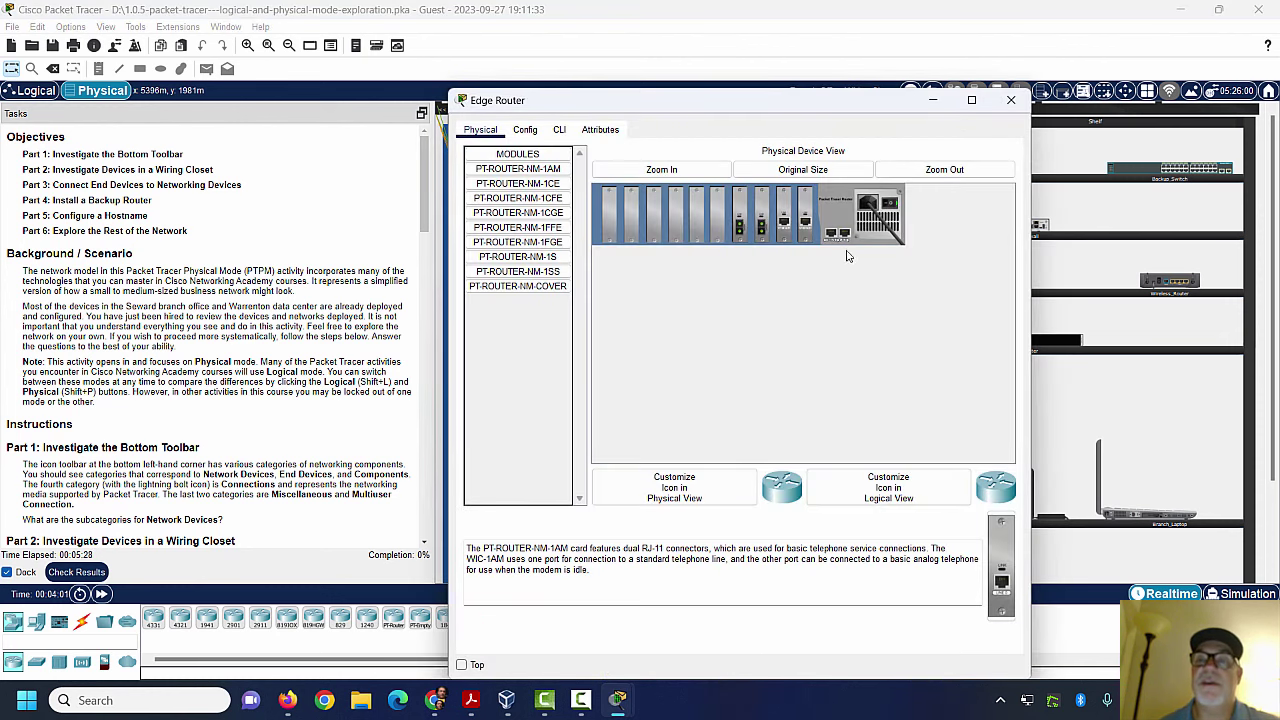
click(661, 170)
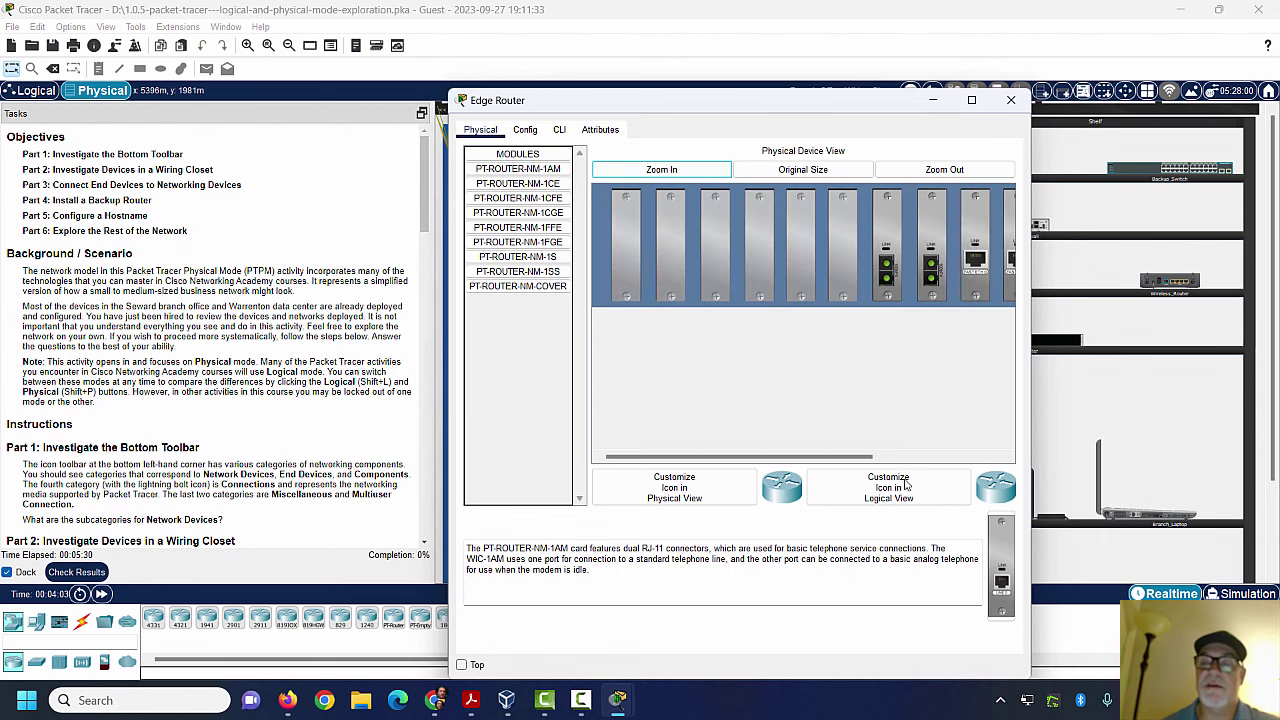
drag(857, 457, 975, 468)
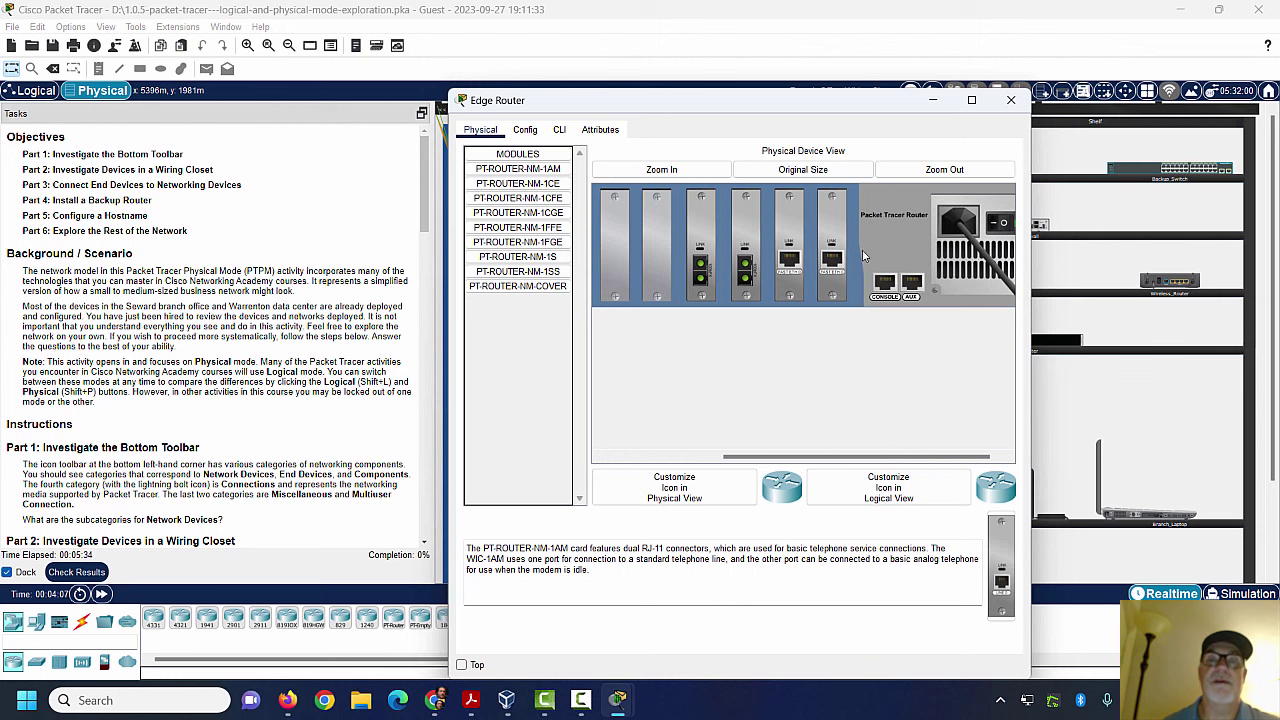
Step: View the Edge Router's global configuration settings and bring up the command prompt in its CLI
click(530, 133)
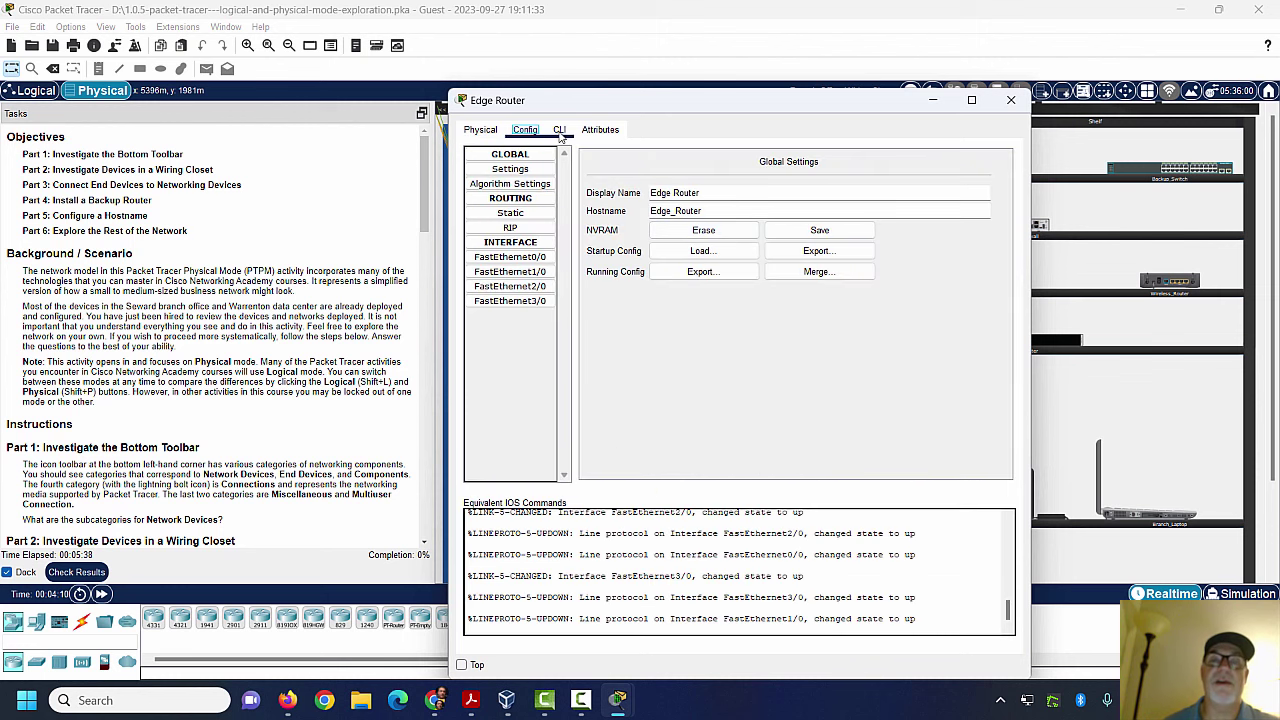
click(560, 131)
key(Return)
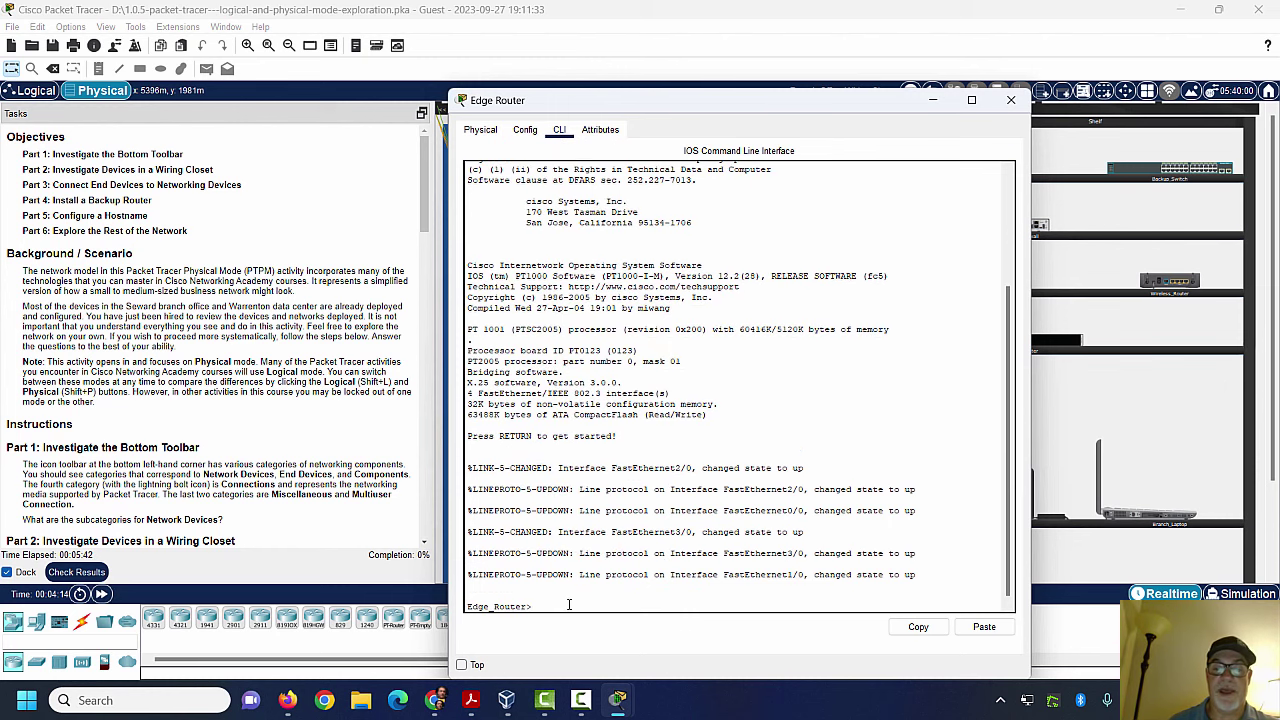
Step: Close the Edge Router window and read the Part 1 and Part 2 task instructions
click(1011, 100)
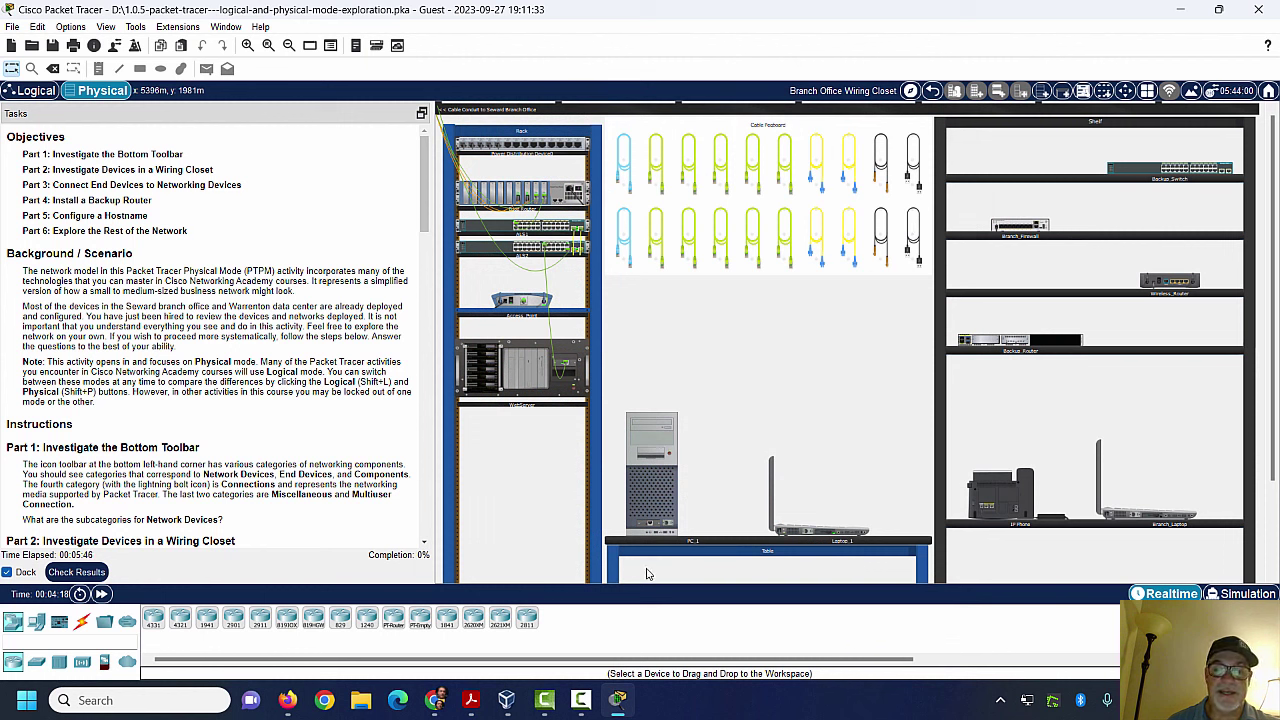
mouse_move(616, 705)
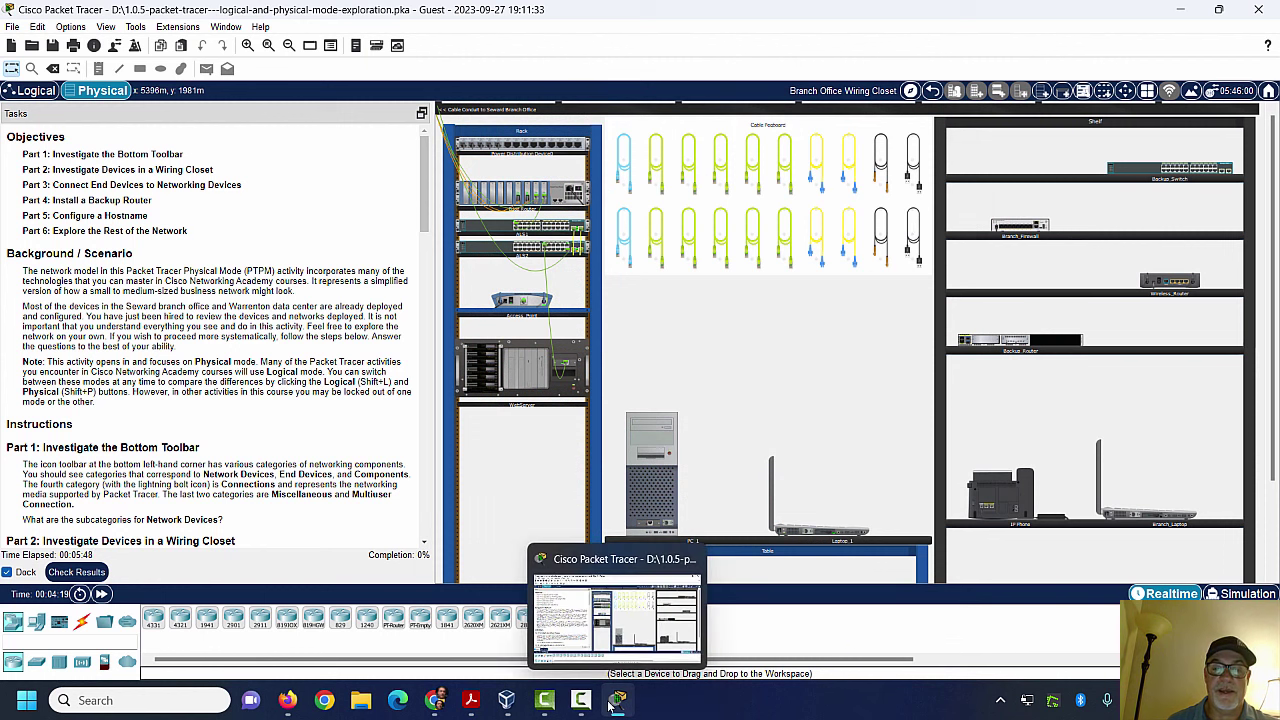
click(567, 645)
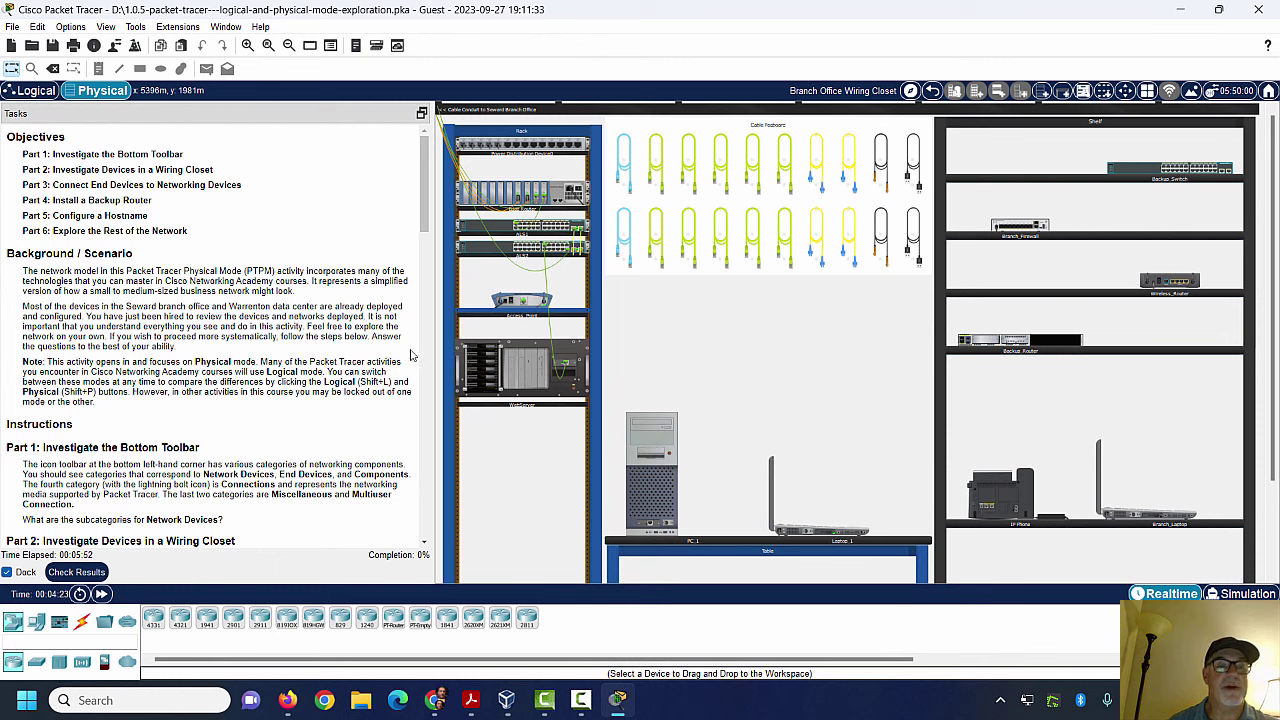
drag(428, 191, 436, 259)
scroll(196, 166, up, 1)
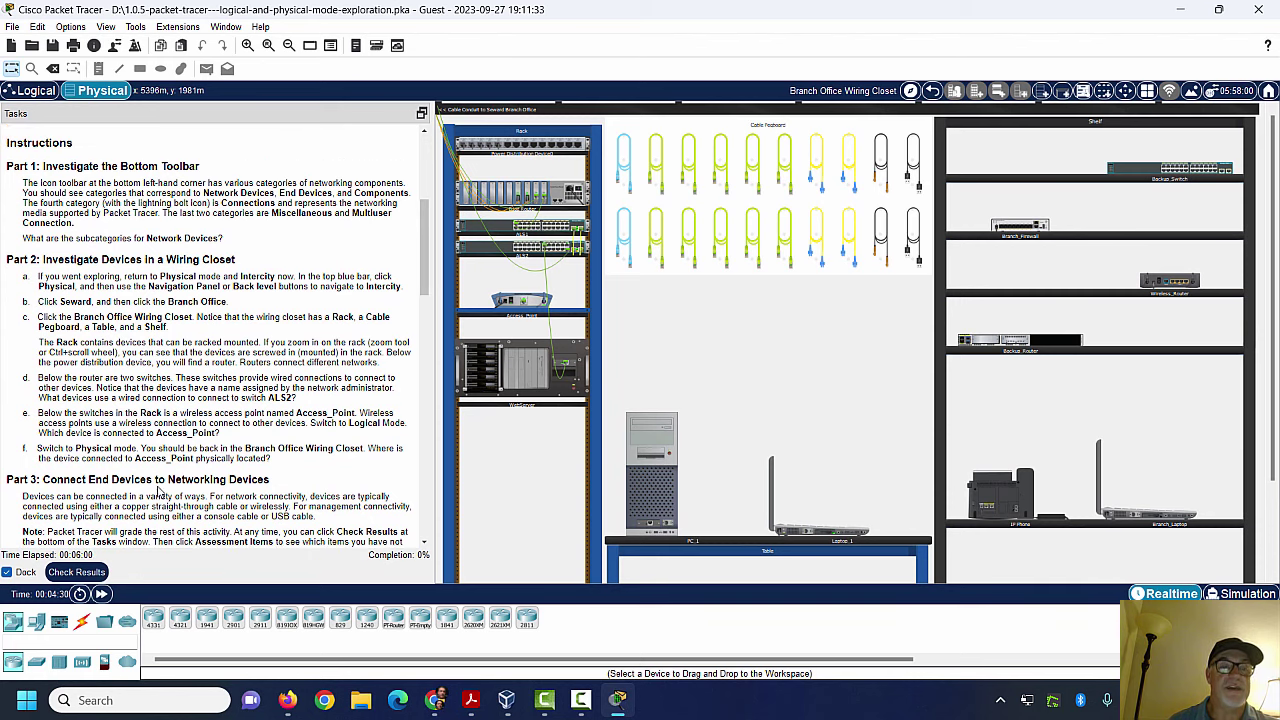
drag(424, 266, 408, 288)
drag(453, 135, 452, 132)
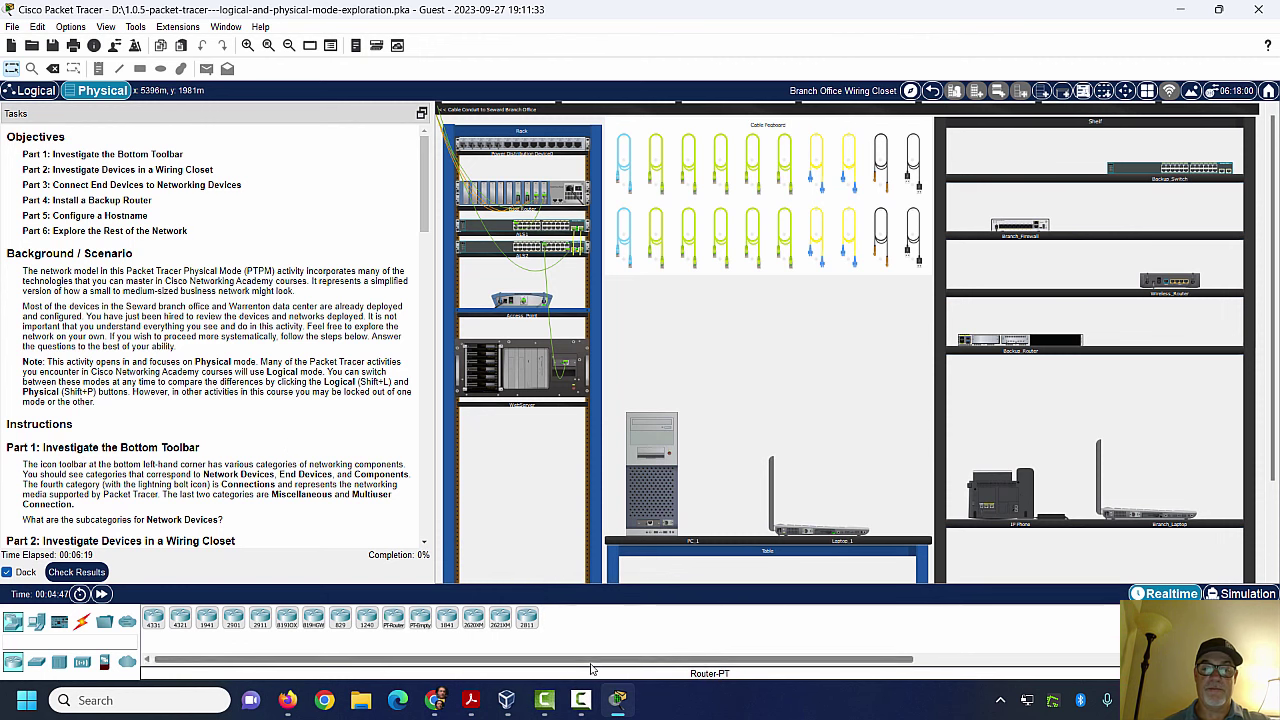
click(581, 702)
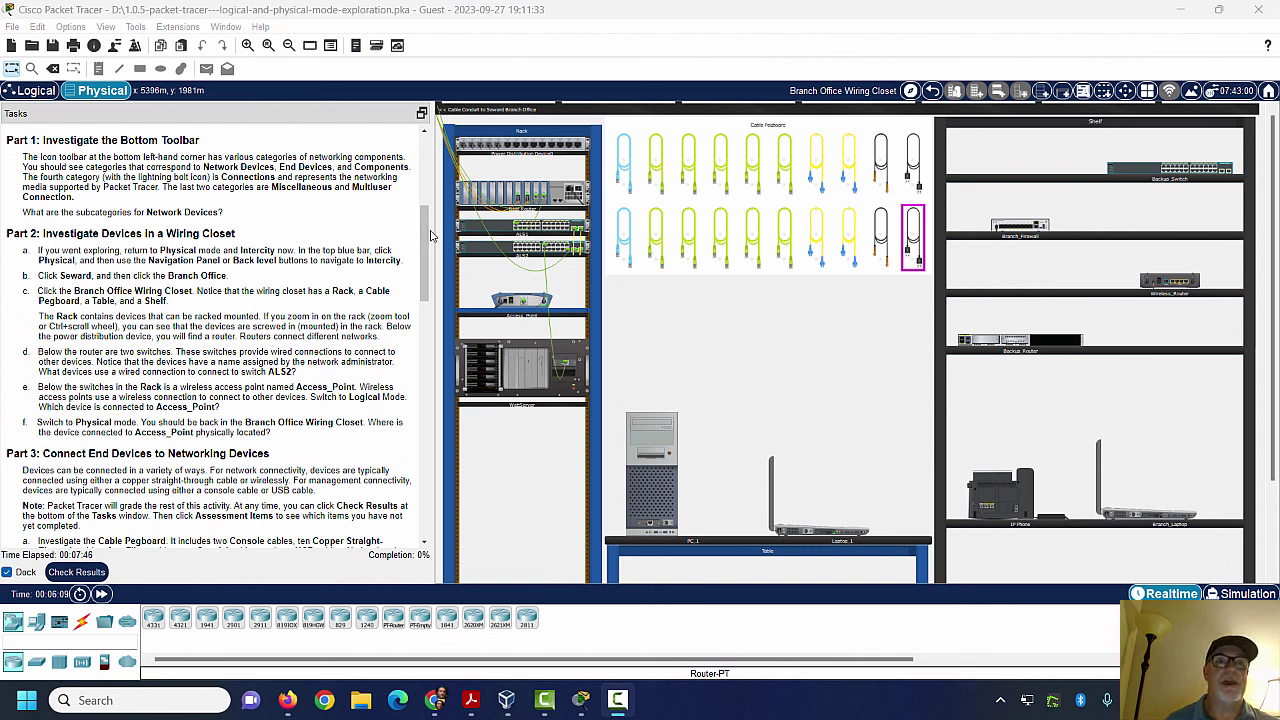
scroll(422, 260, down, 1)
scroll(422, 260, down, 1)
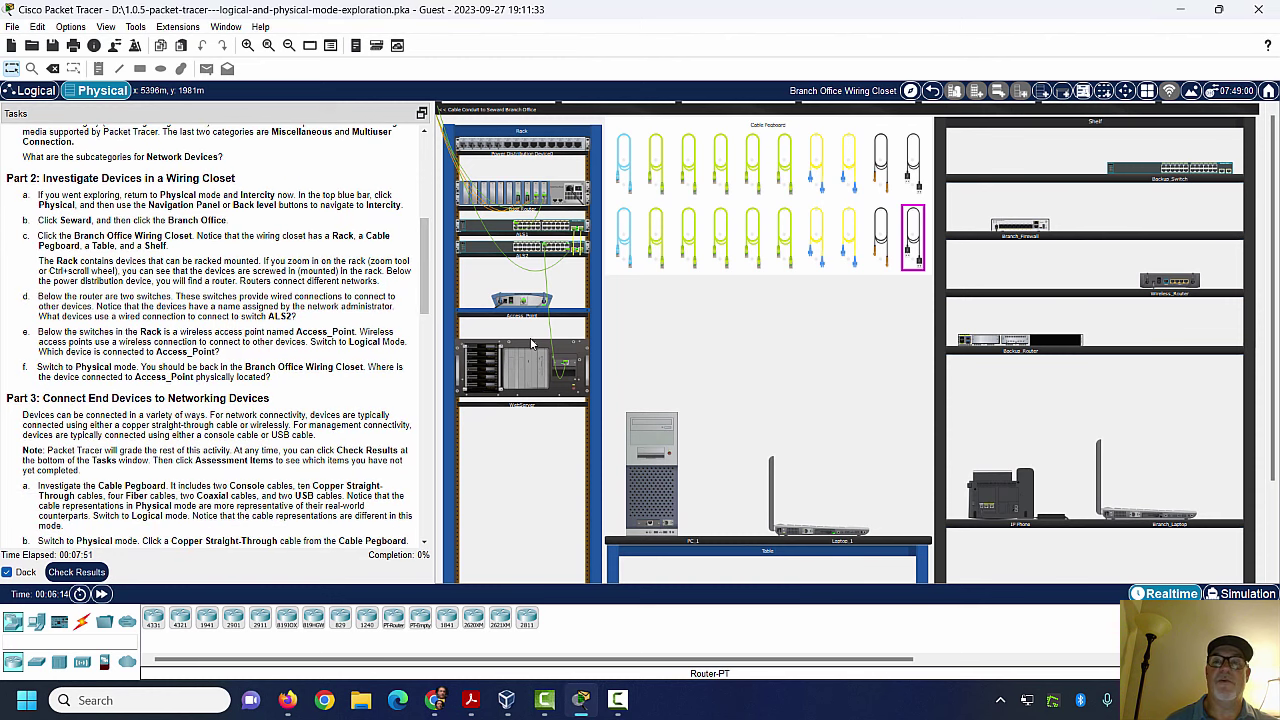
Step: Go back up to the Intercity map, and navigate through Seward and the Branch Office into the Branch Office Wiring Closet
click(933, 92)
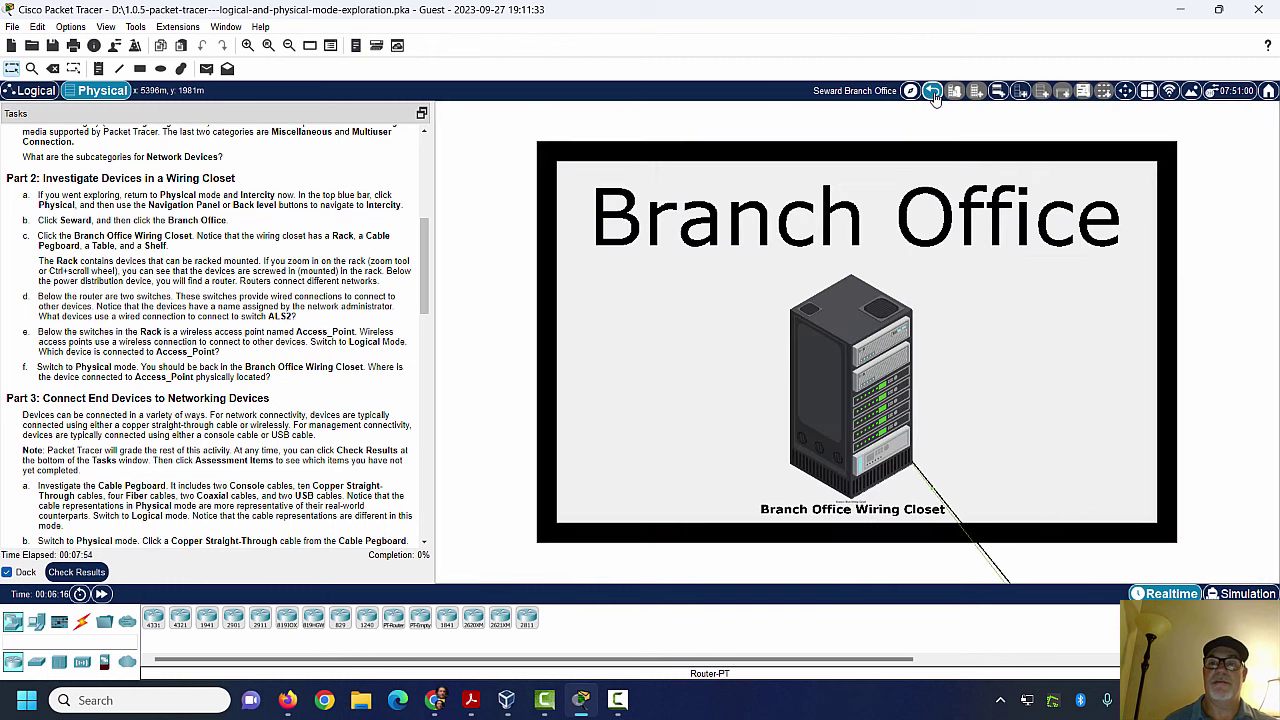
click(933, 92)
click(933, 92)
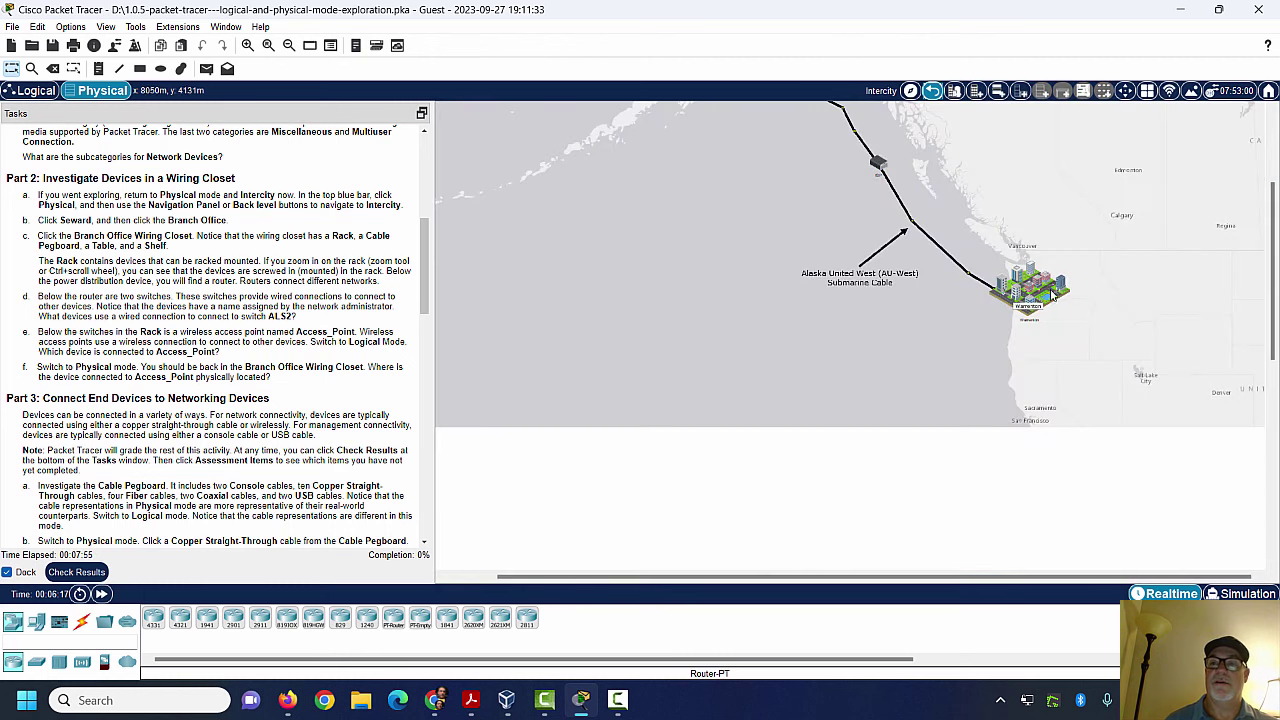
scroll(1263, 315, up, 3)
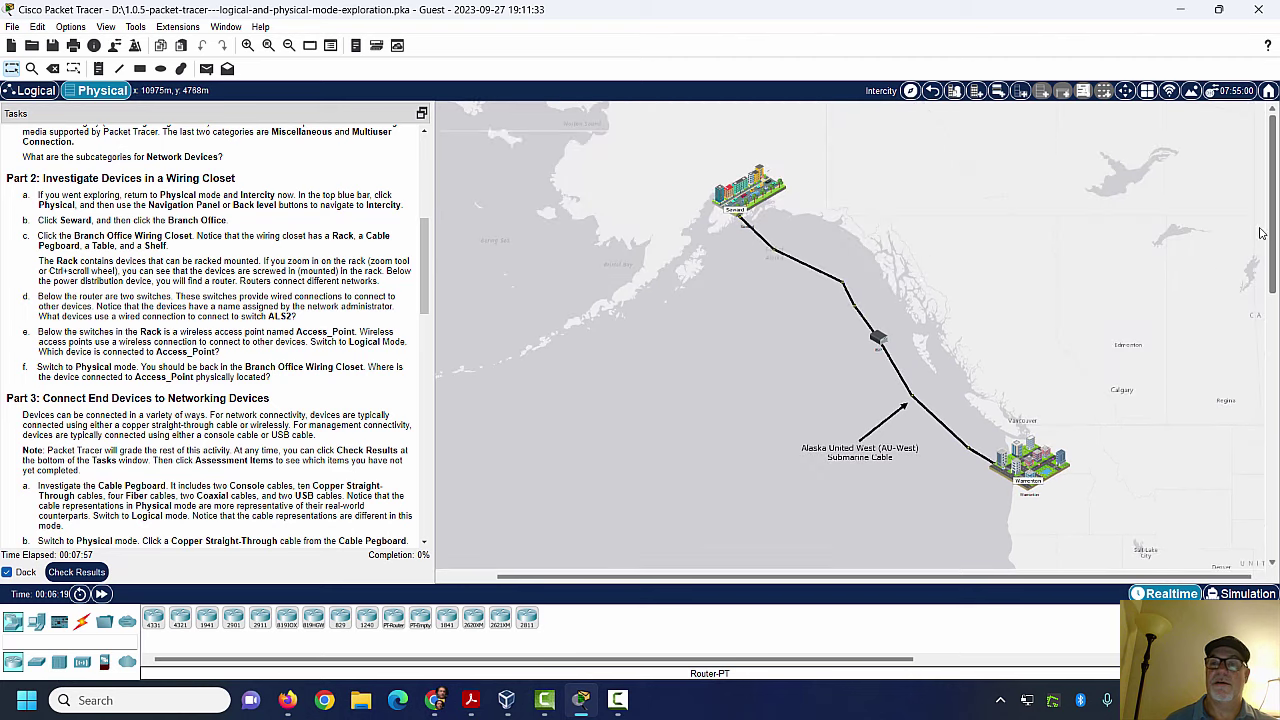
click(751, 196)
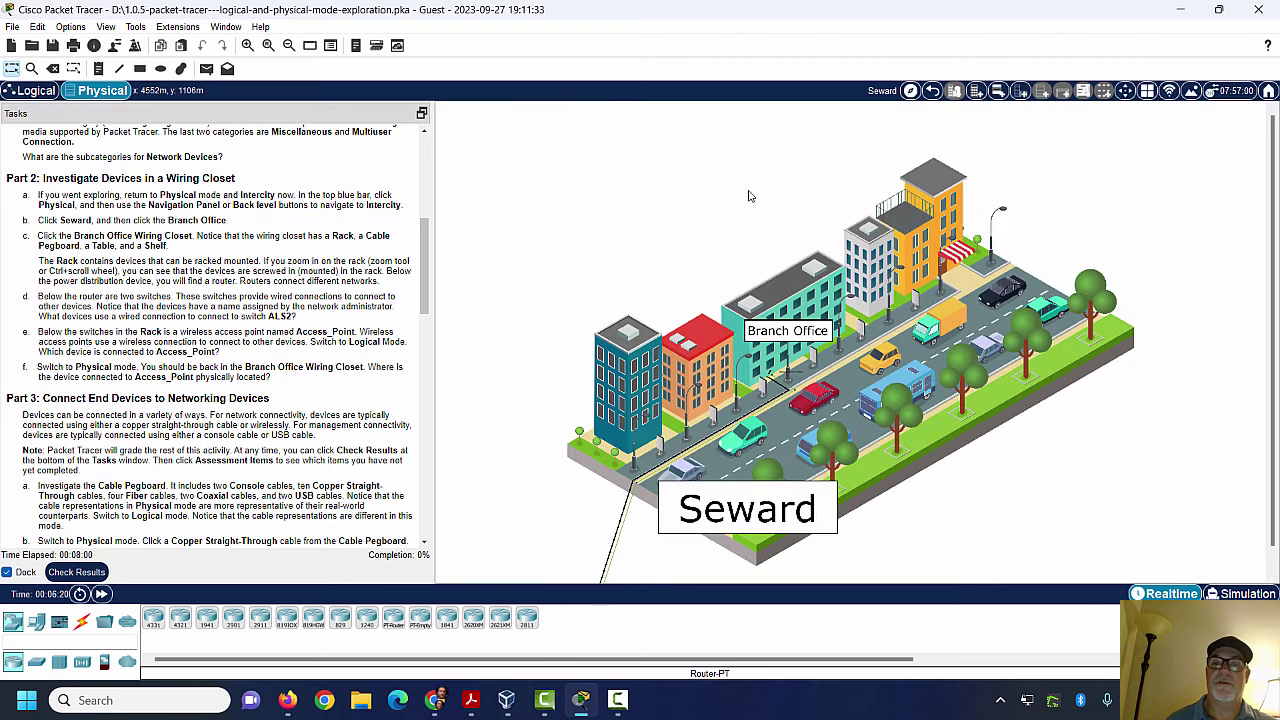
click(783, 333)
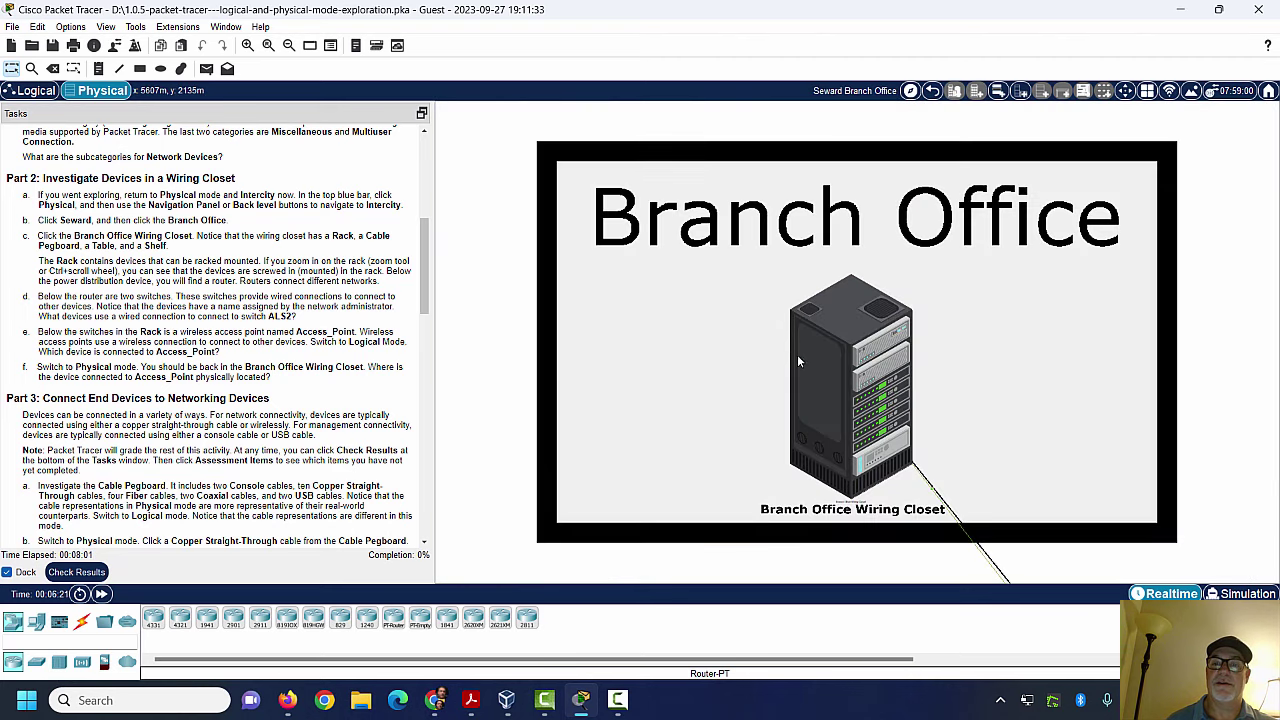
click(831, 397)
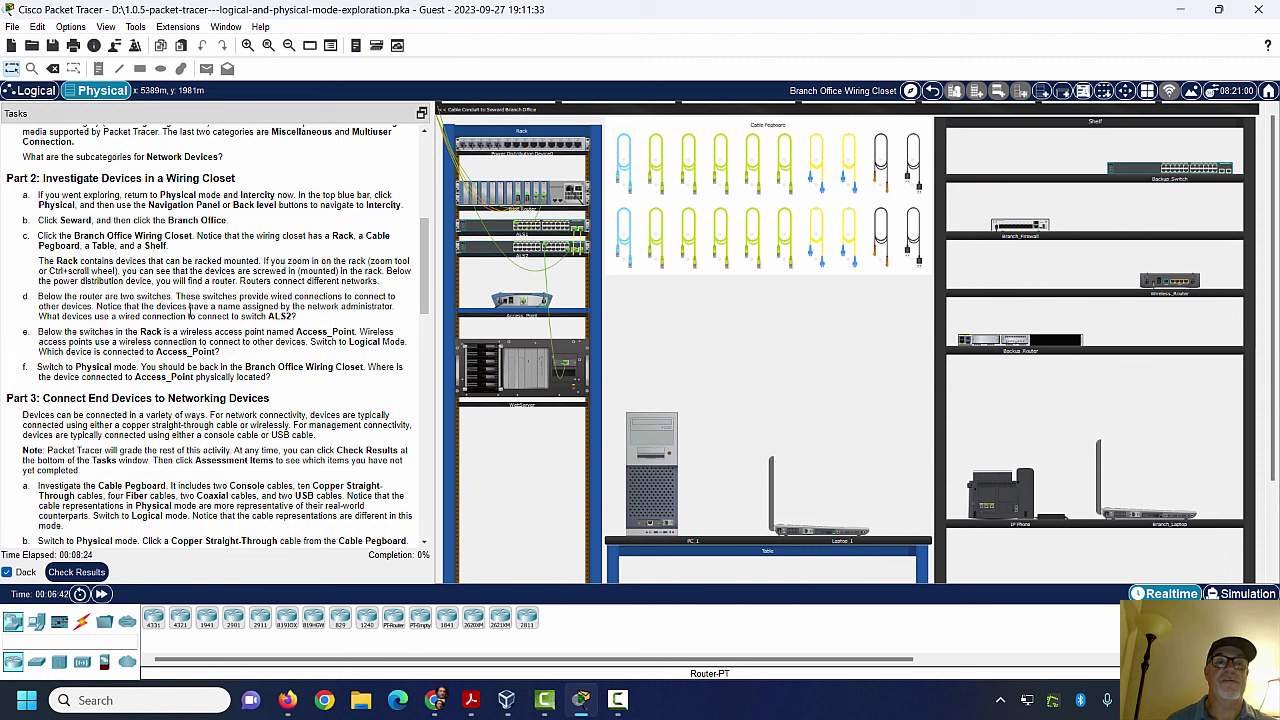
Step: Check in Logical mode which devices are wired to switch ALS2, and return to Physical mode
click(36, 91)
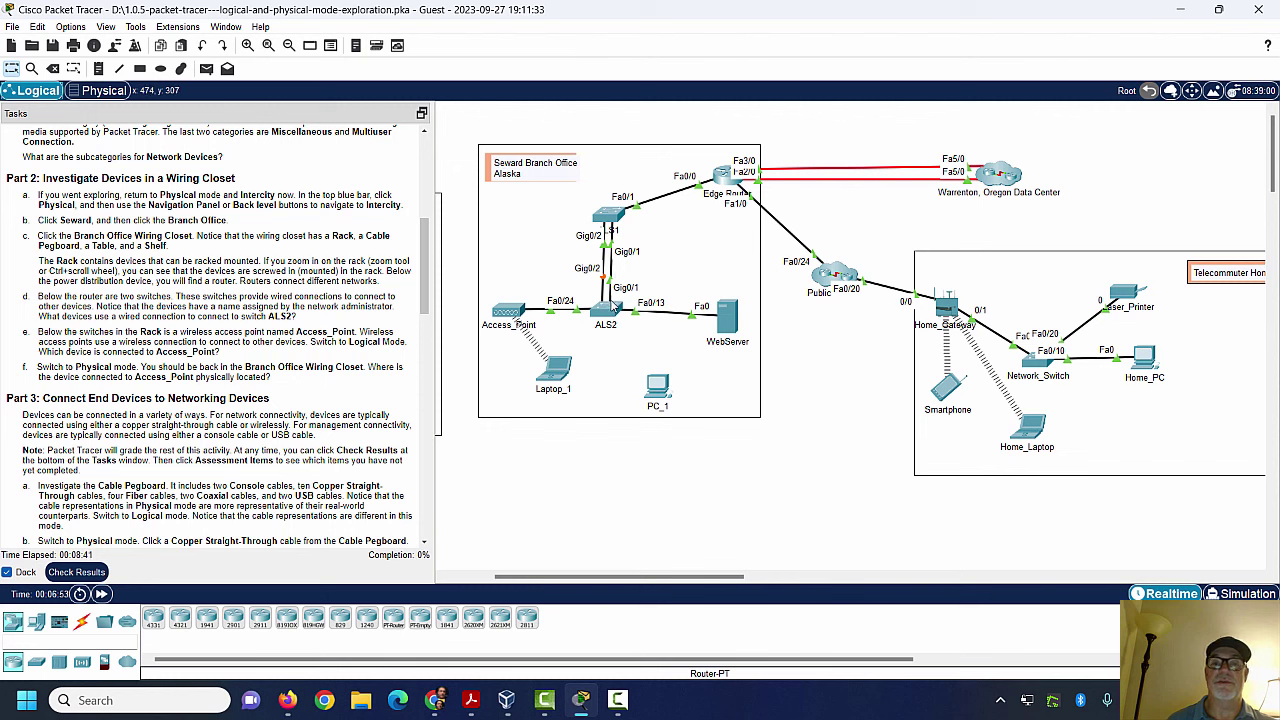
mouse_move(610, 313)
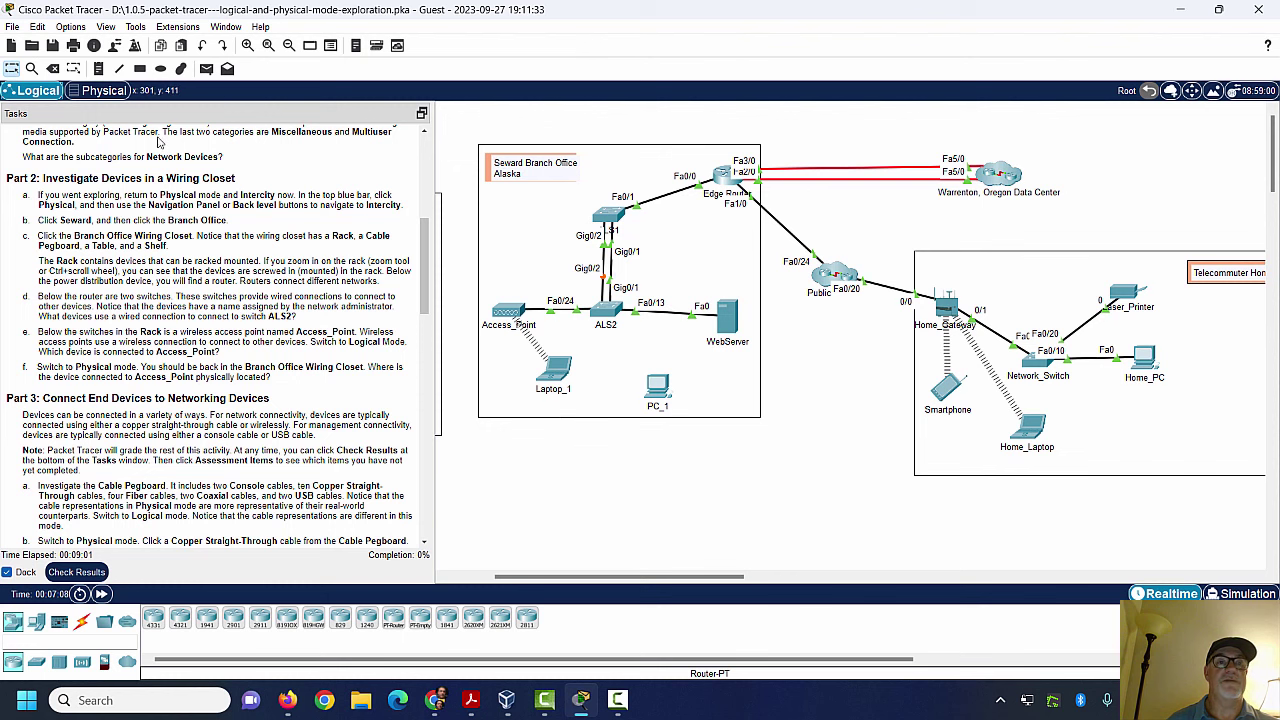
click(103, 90)
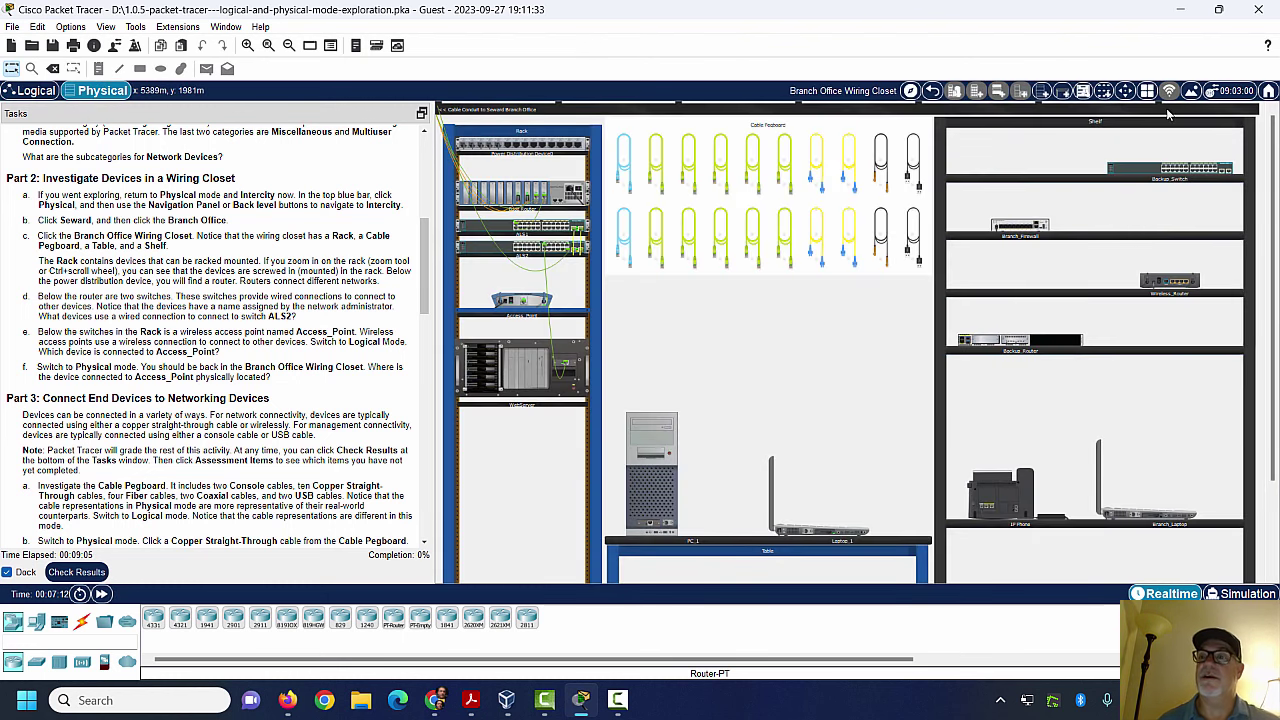
Step: Enlarge the wiring closet rack and inspect Access_Point's modules and port in its device window
click(625, 180)
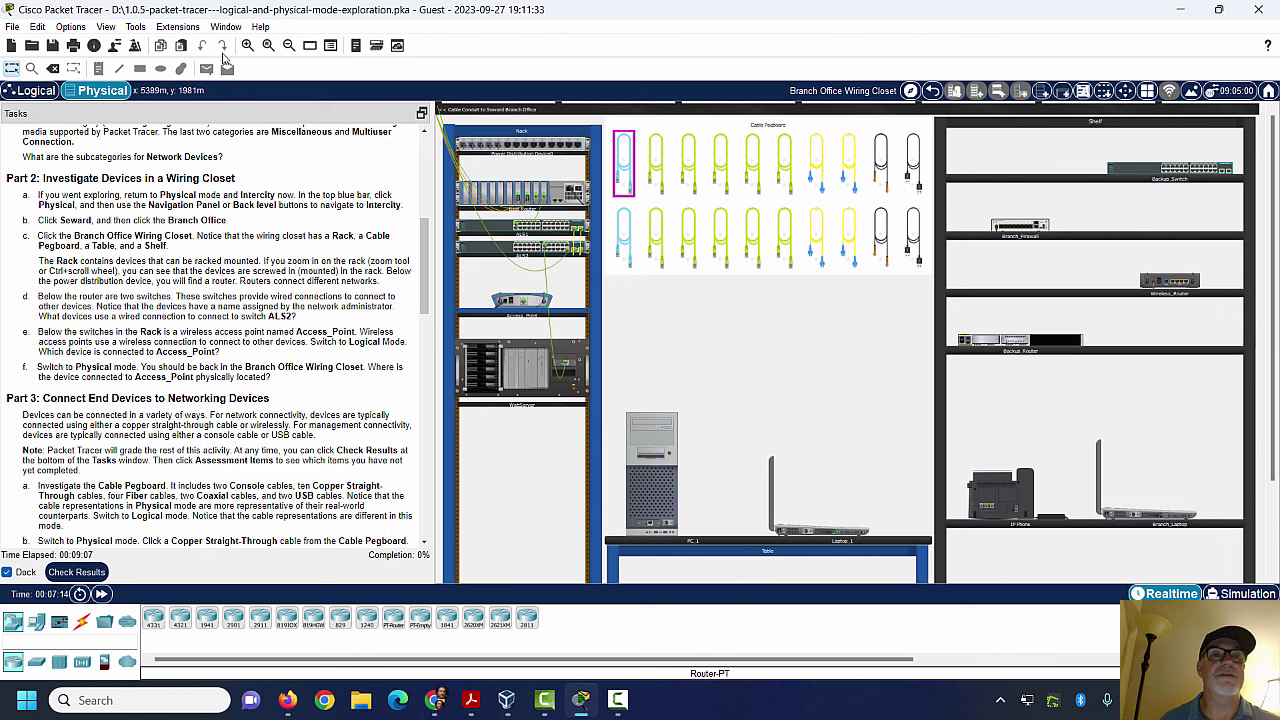
click(248, 45)
click(554, 253)
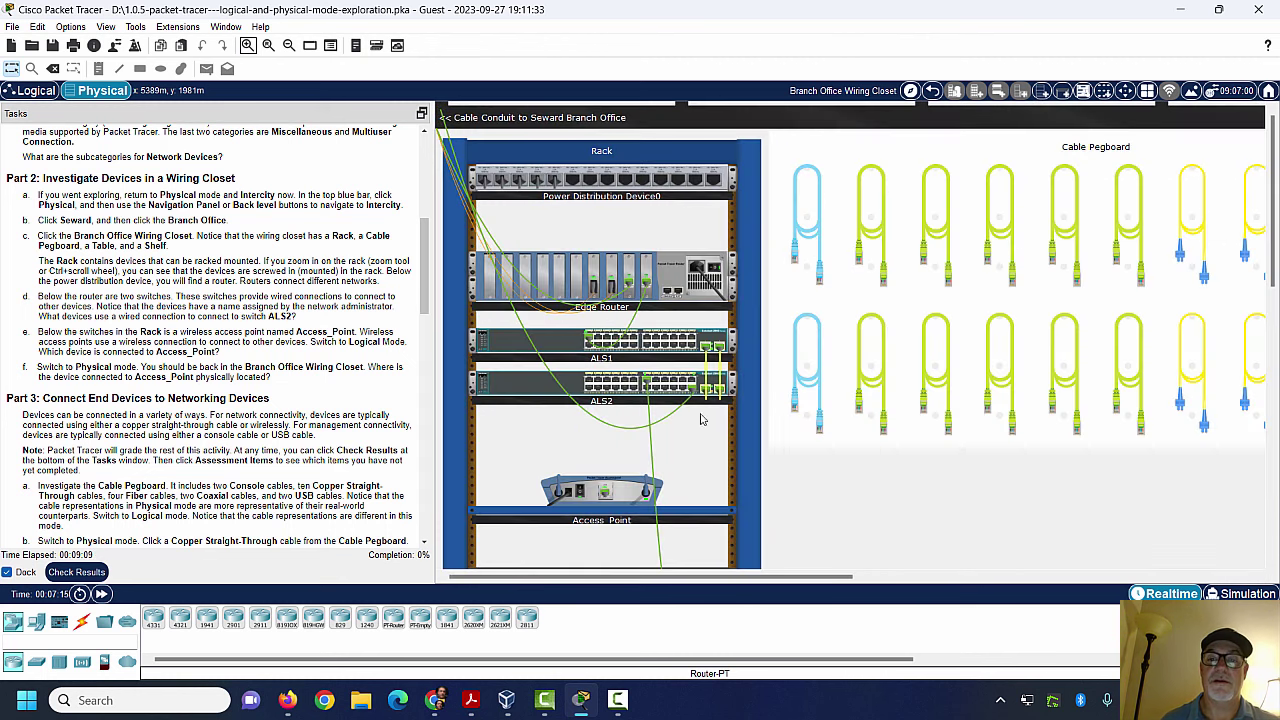
drag(1274, 205, 1273, 310)
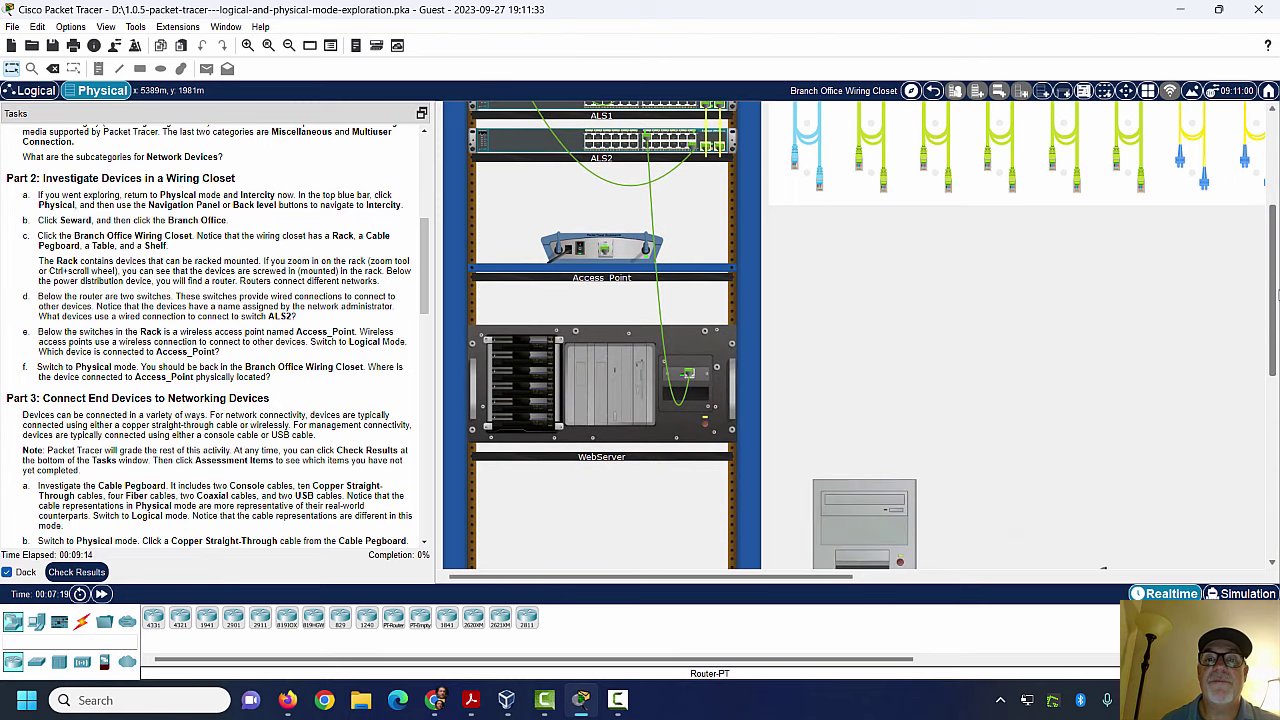
click(568, 257)
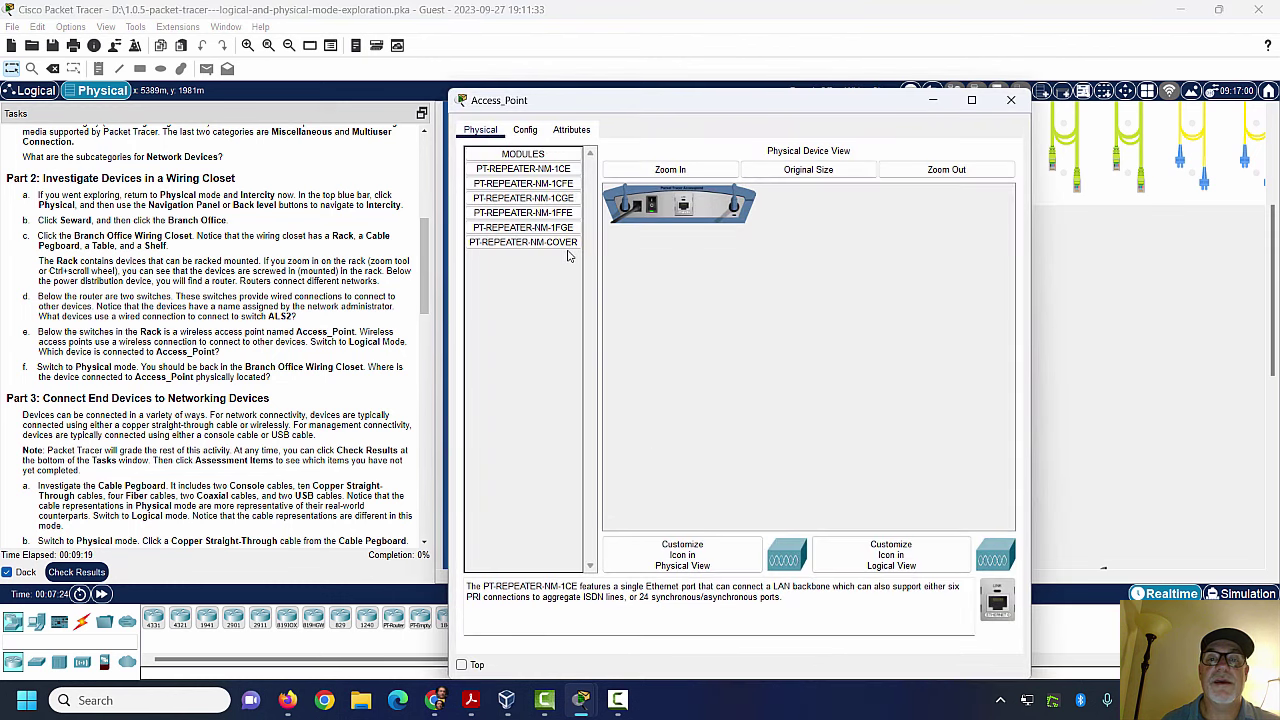
click(1011, 100)
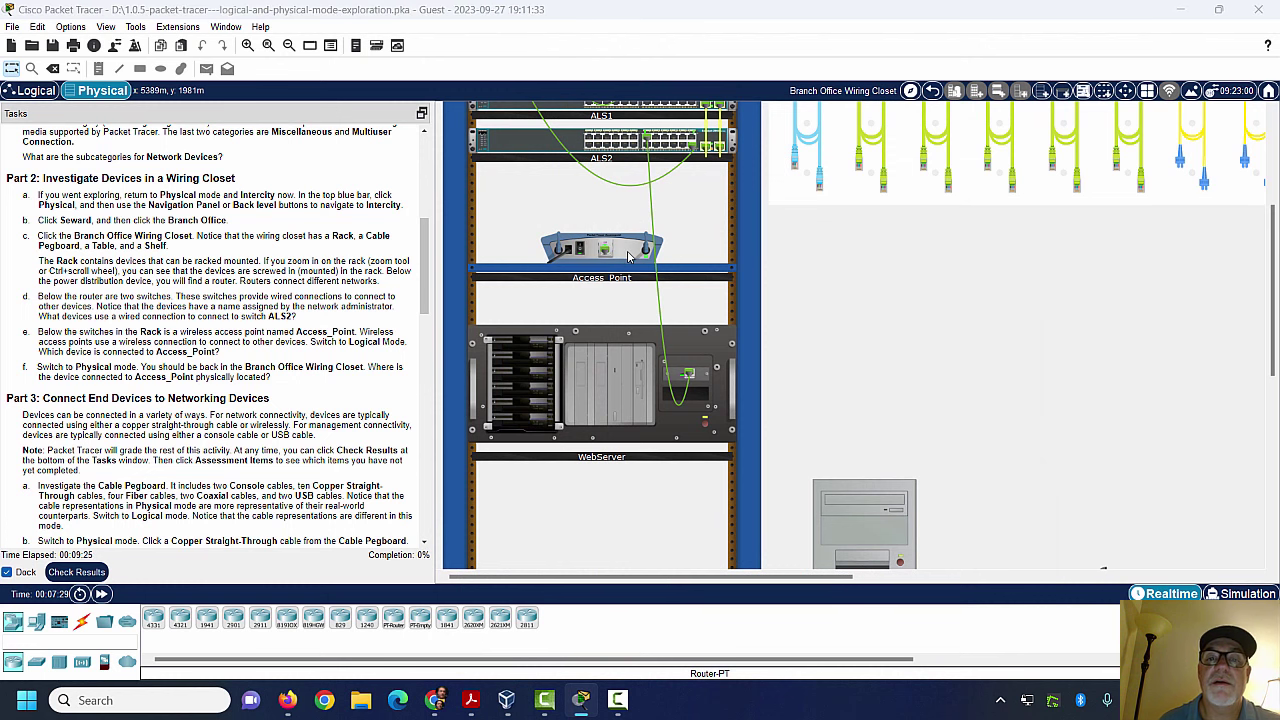
click(628, 257)
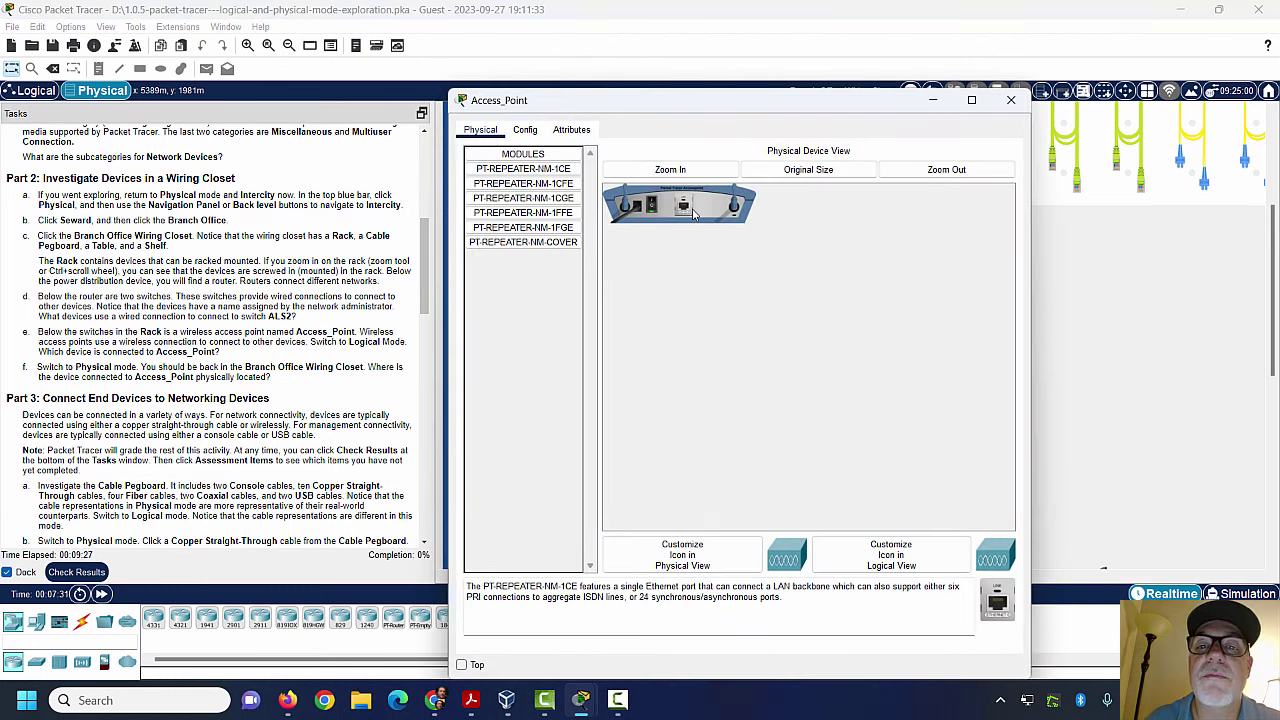
click(1012, 101)
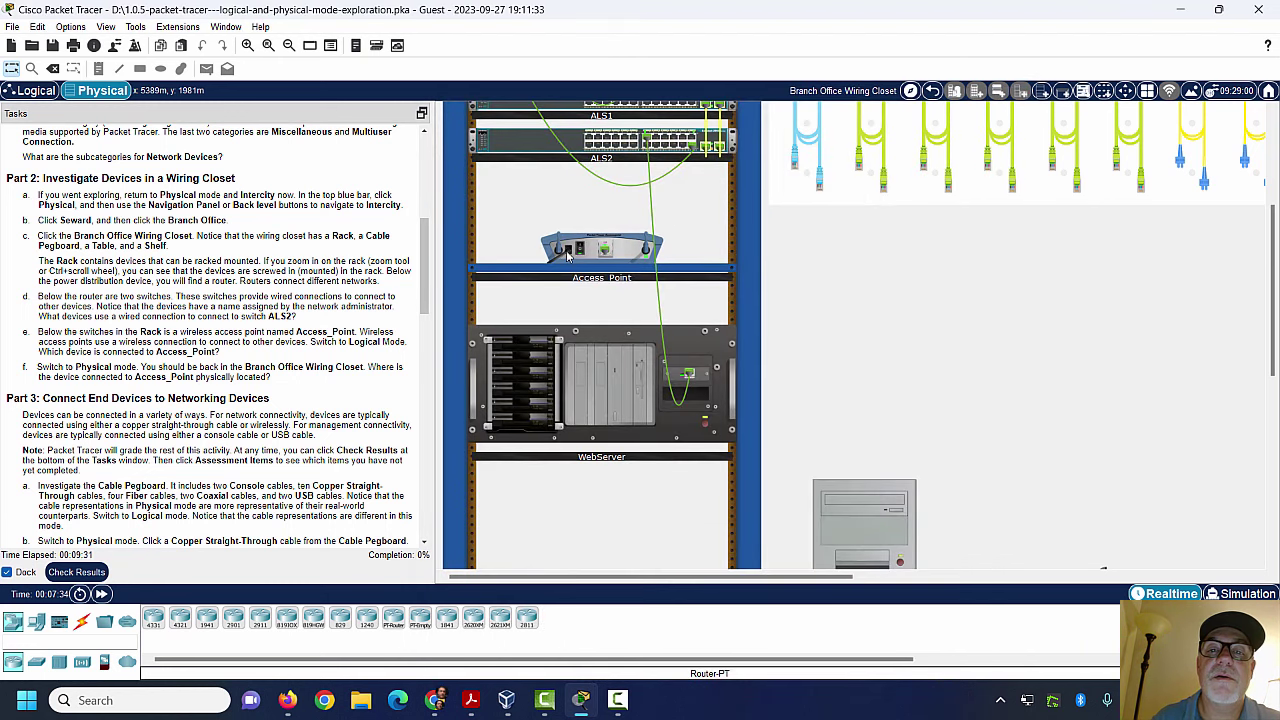
Step: Check the cable connection details of Access_Point's port and examine the device in an enlarged physical view
mouse_move(605, 252)
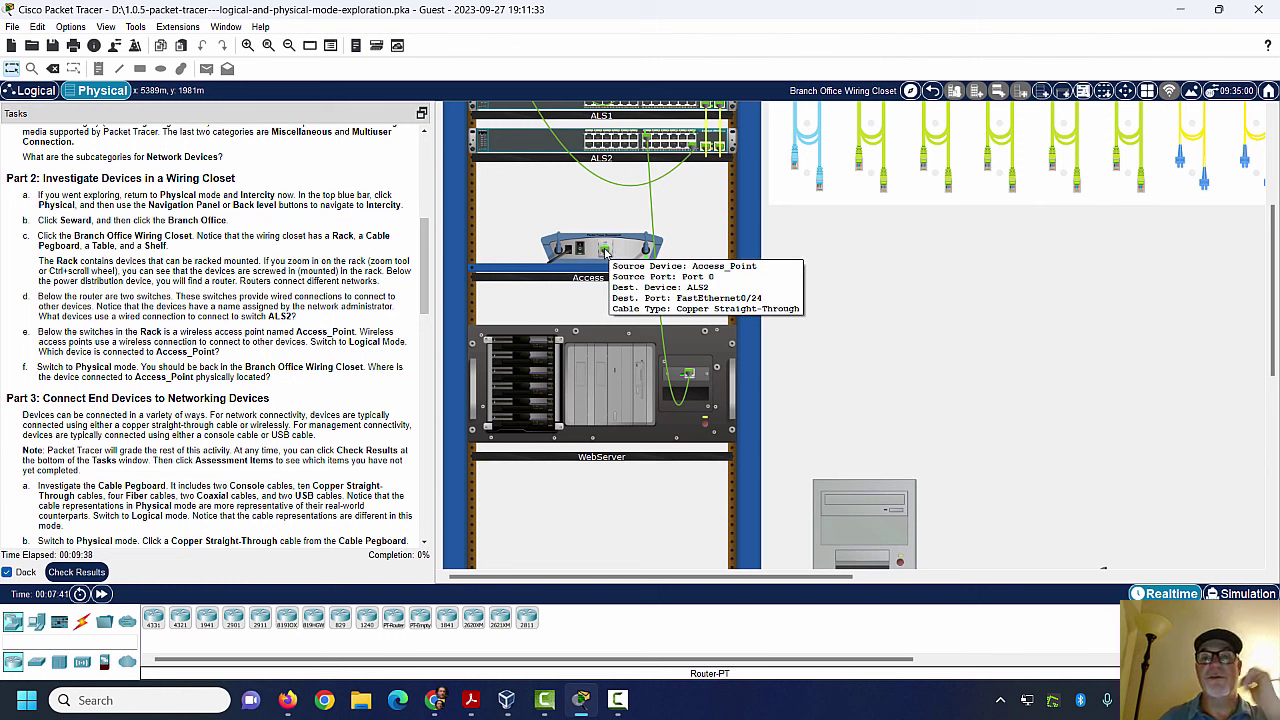
click(620, 252)
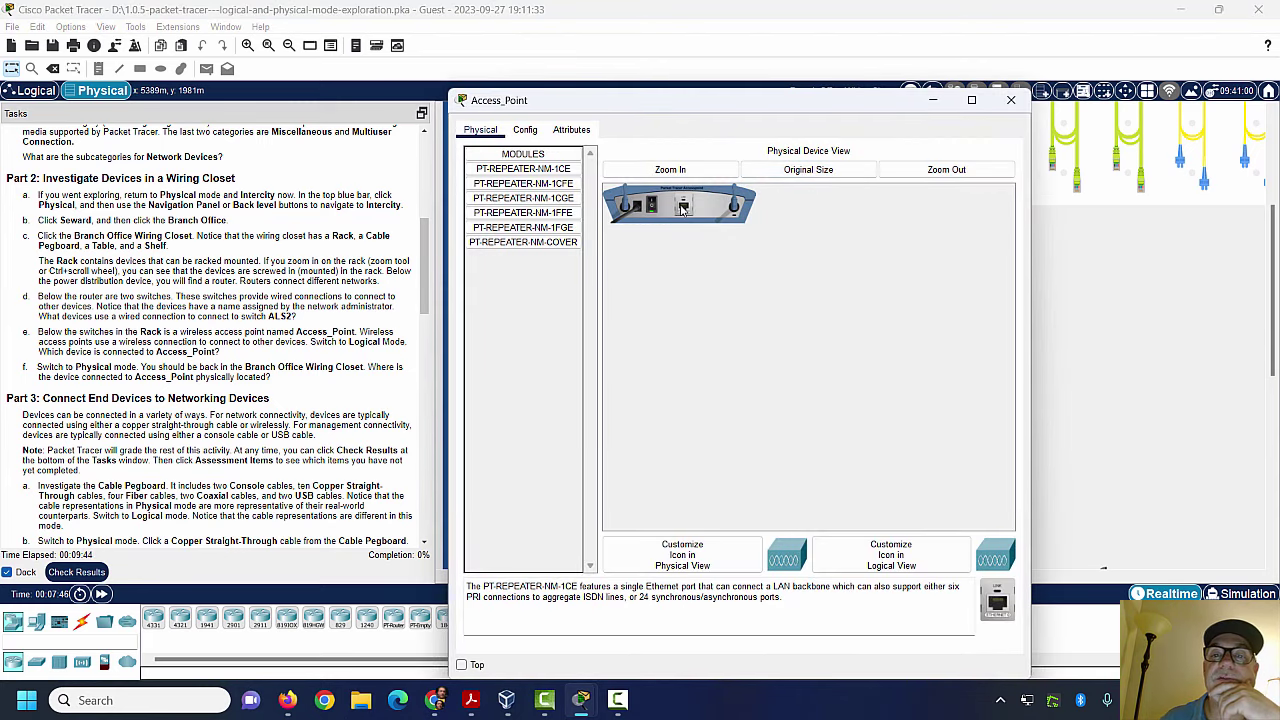
click(670, 172)
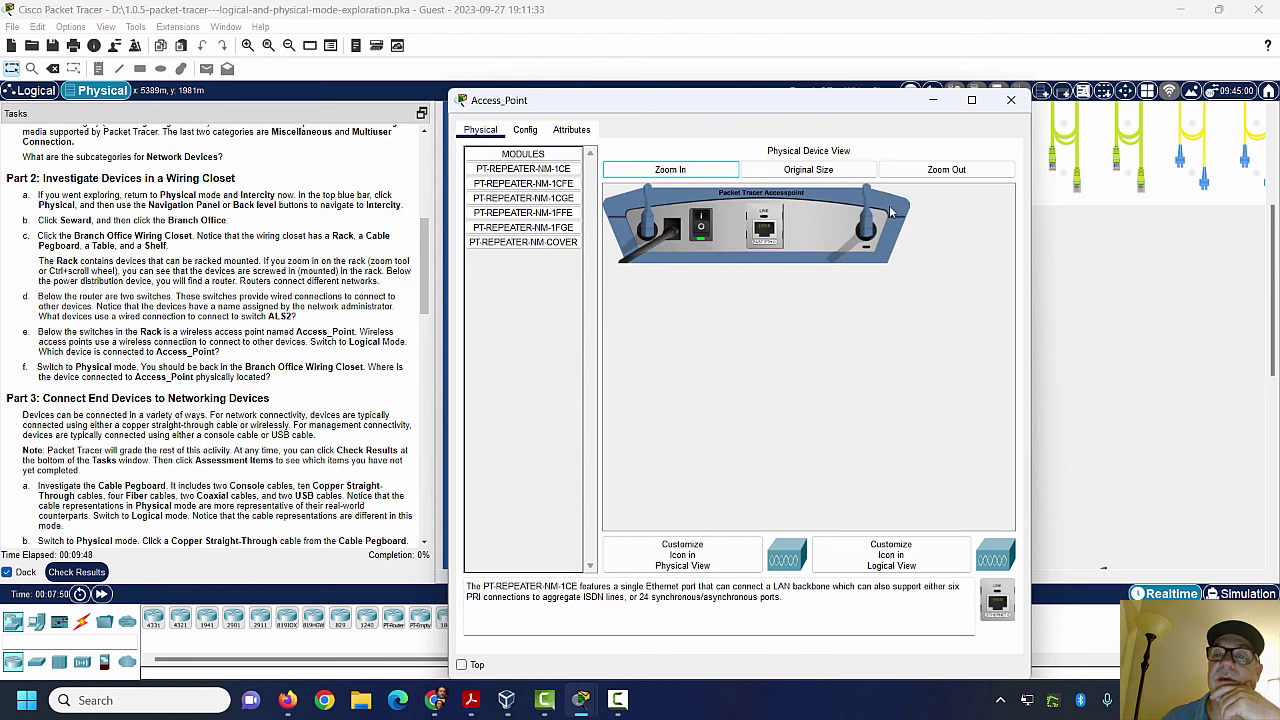
click(1010, 100)
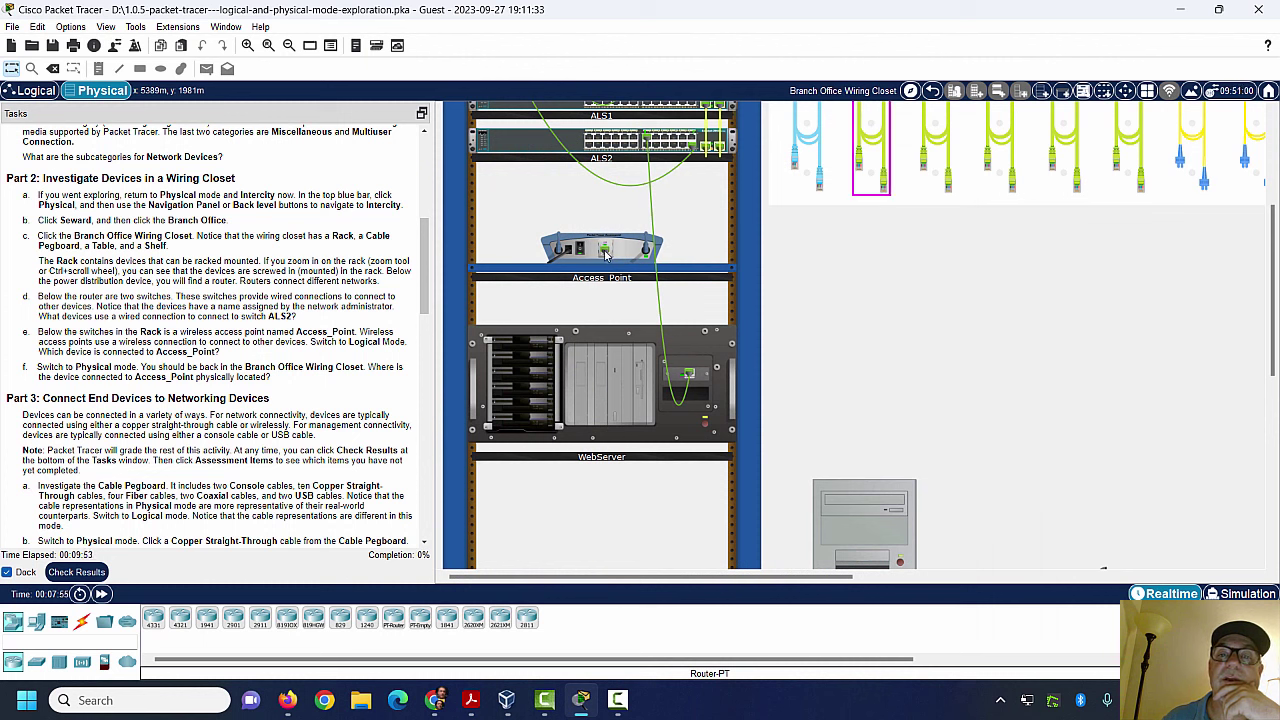
mouse_move(605, 255)
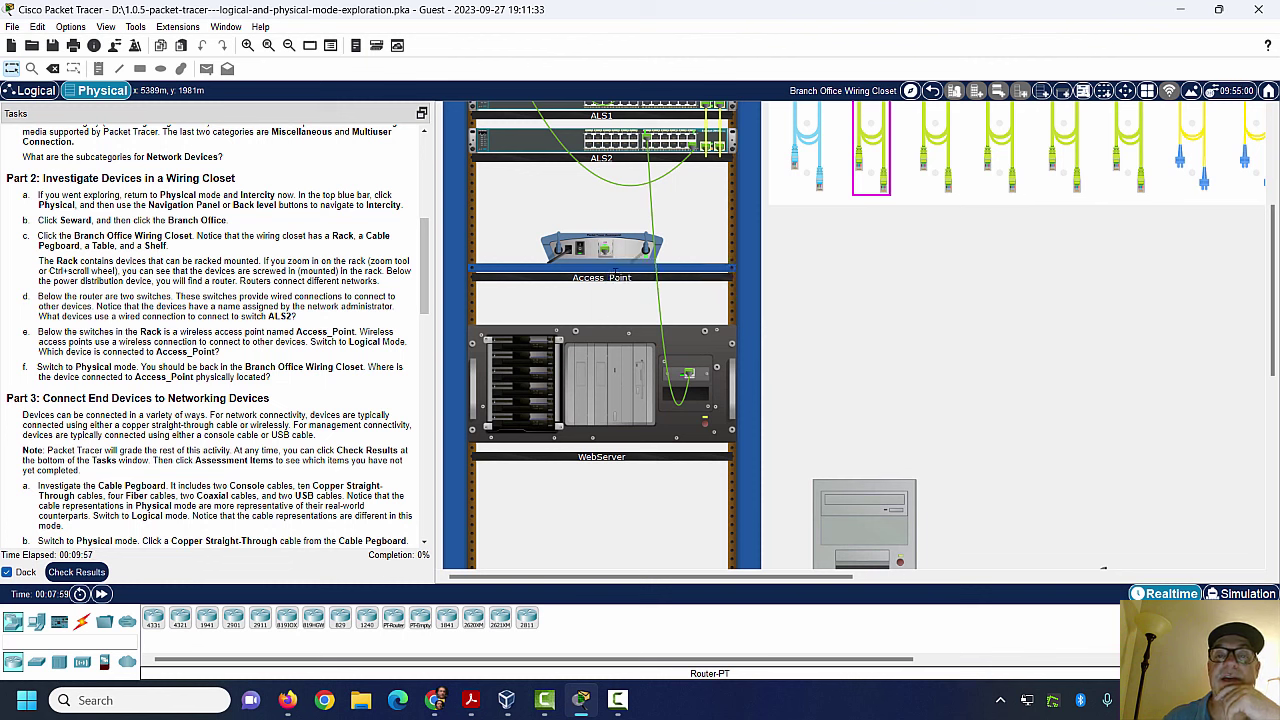
Step: Check Laptop_1's wireless connection and location details on the table, and view its physical modules
drag(1275, 322, 1274, 418)
drag(840, 578, 910, 578)
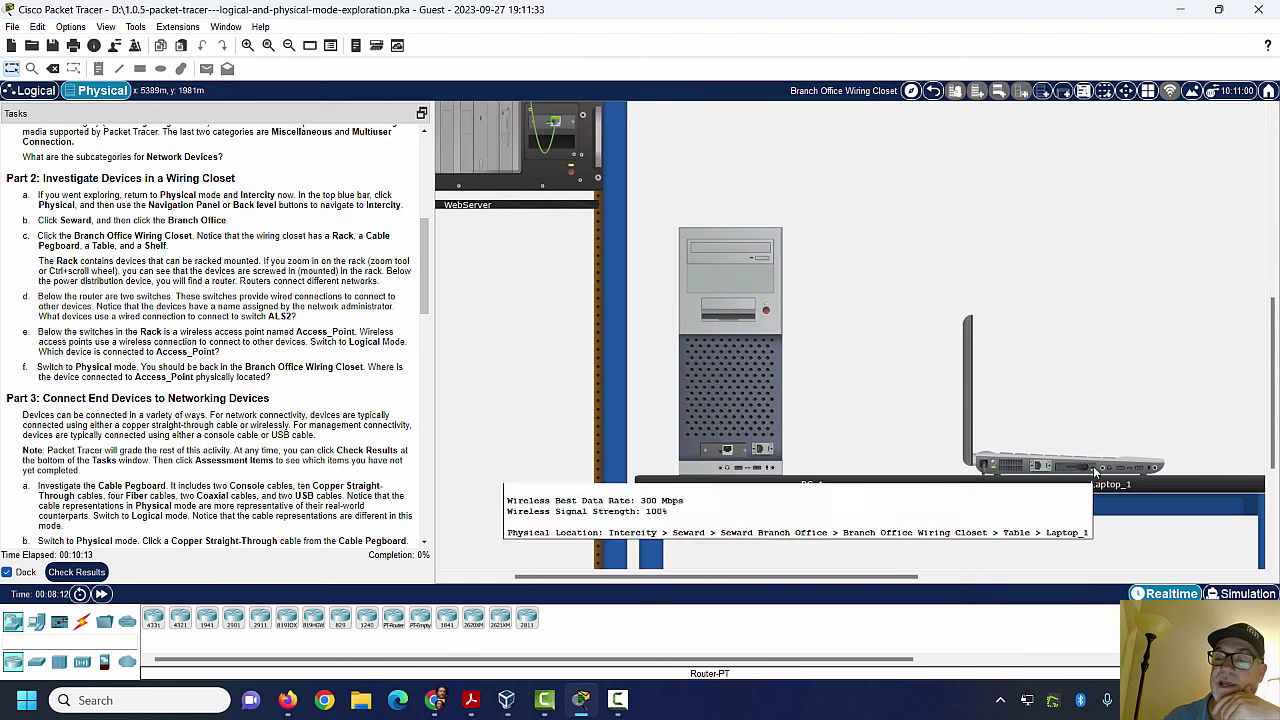
click(997, 338)
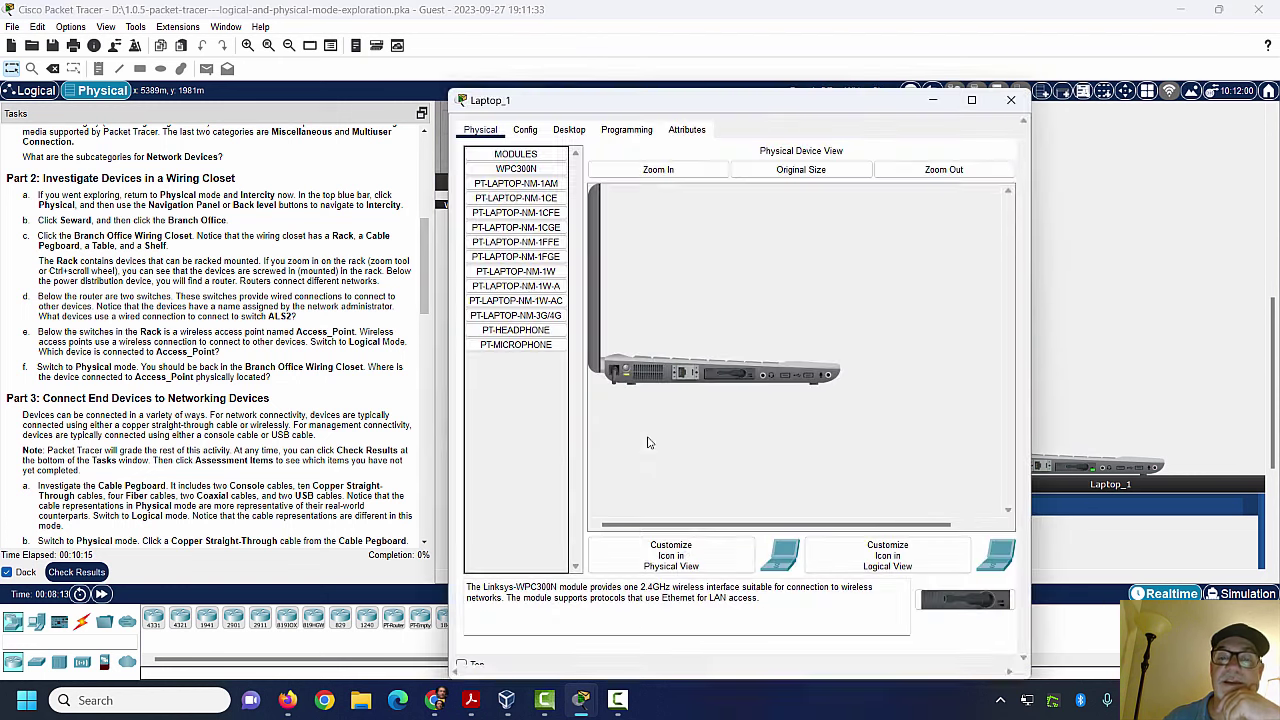
click(1011, 100)
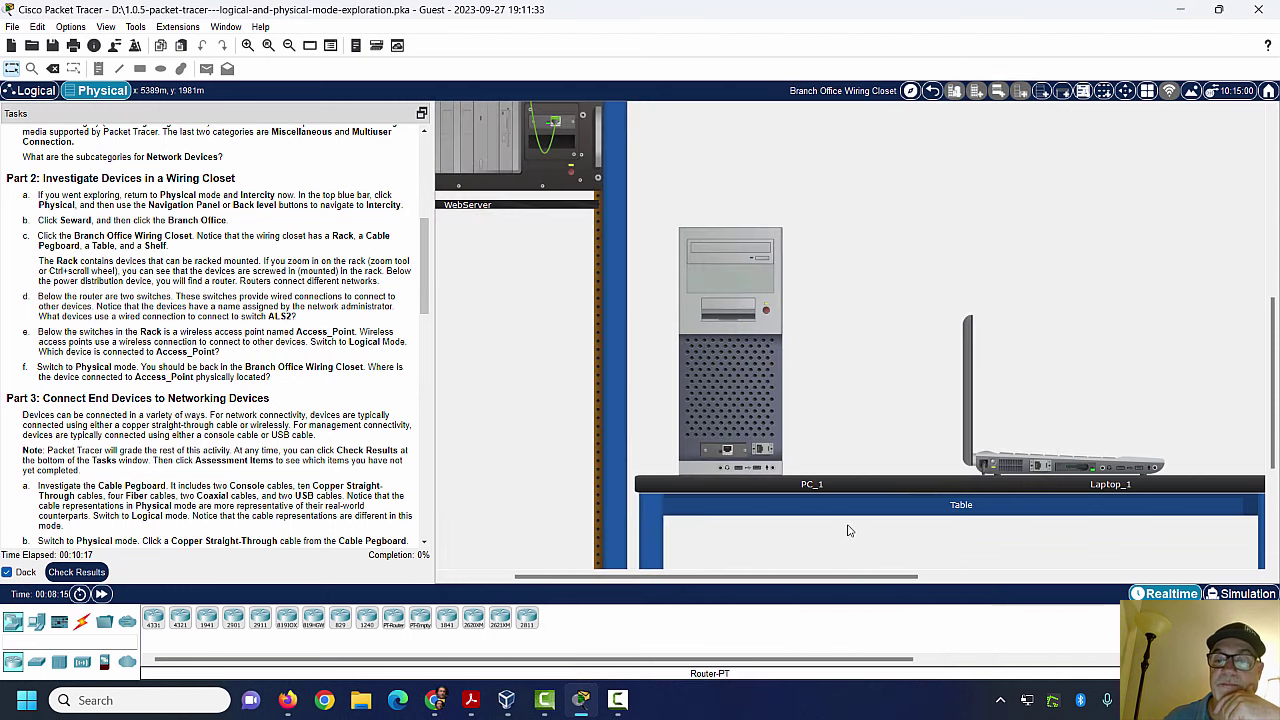
Step: Return to the rack and move Access_Point slightly lower, between switch ALS2 and the WebServer
drag(842, 578, 655, 606)
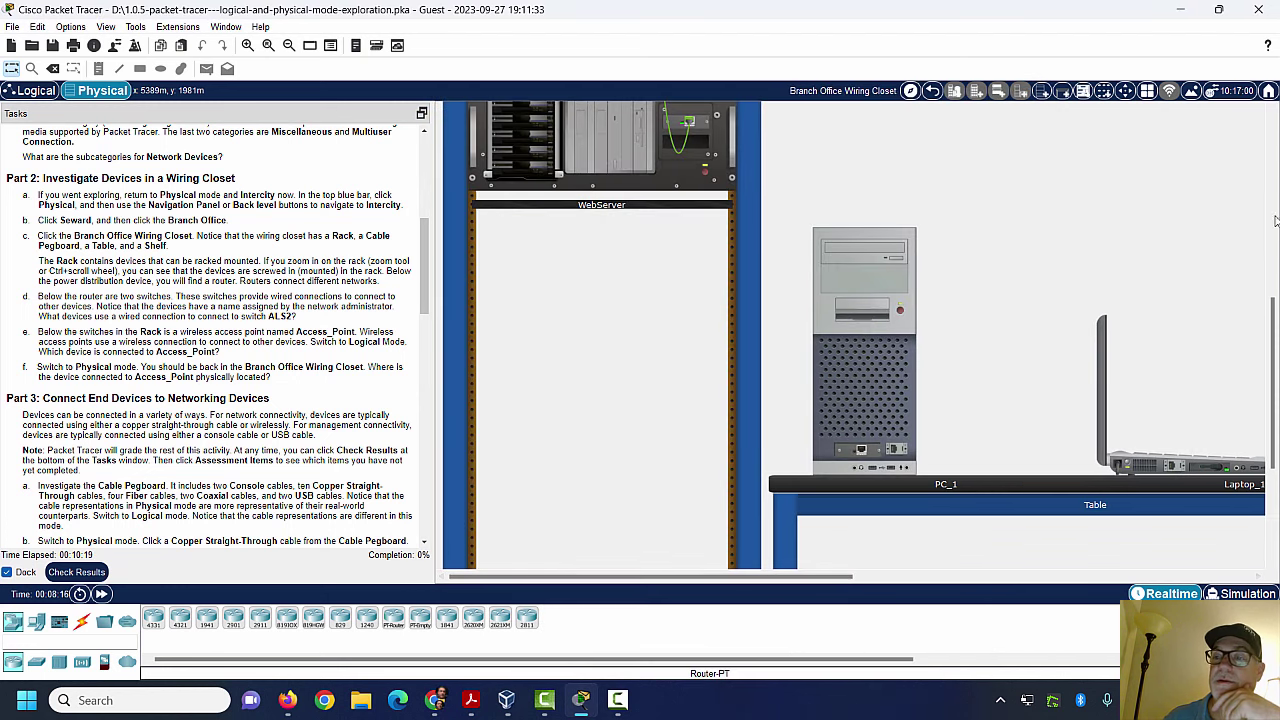
drag(1267, 313, 1266, 214)
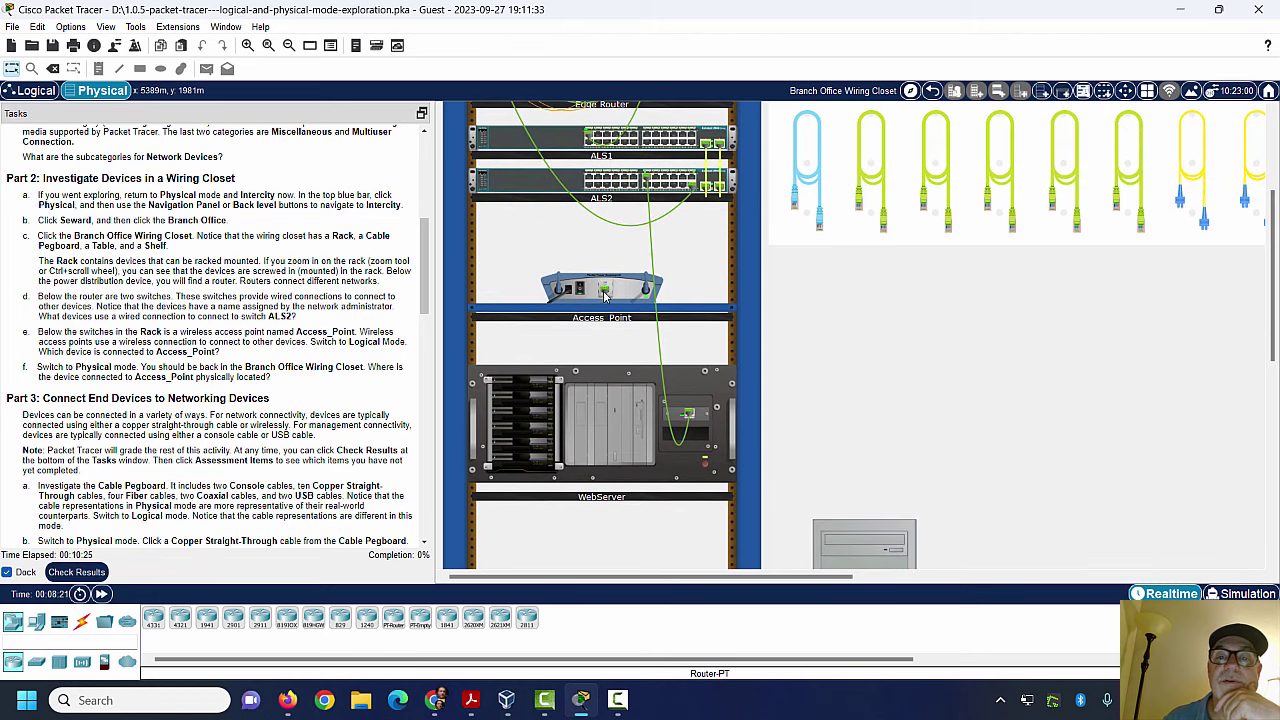
drag(603, 286, 607, 300)
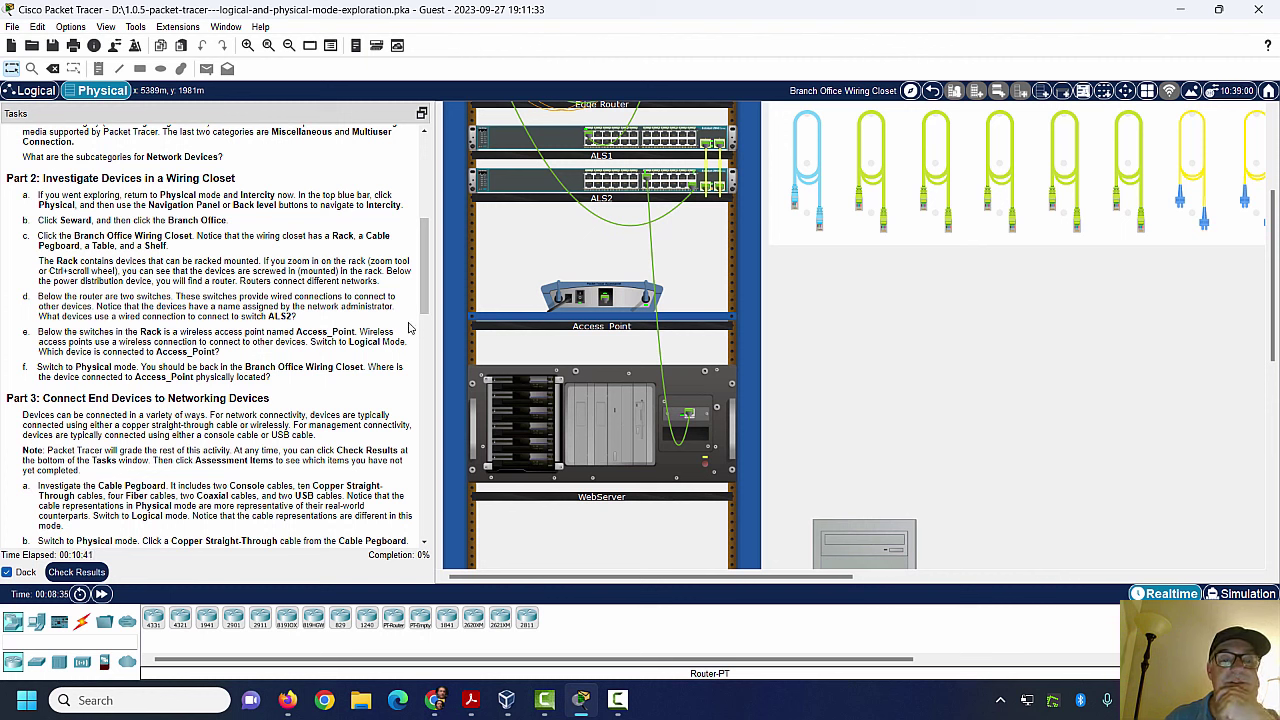
Step: Read the Part 3 instructions on connecting end devices to networking devices
scroll(427, 312, down, 3)
scroll(427, 312, down, 2)
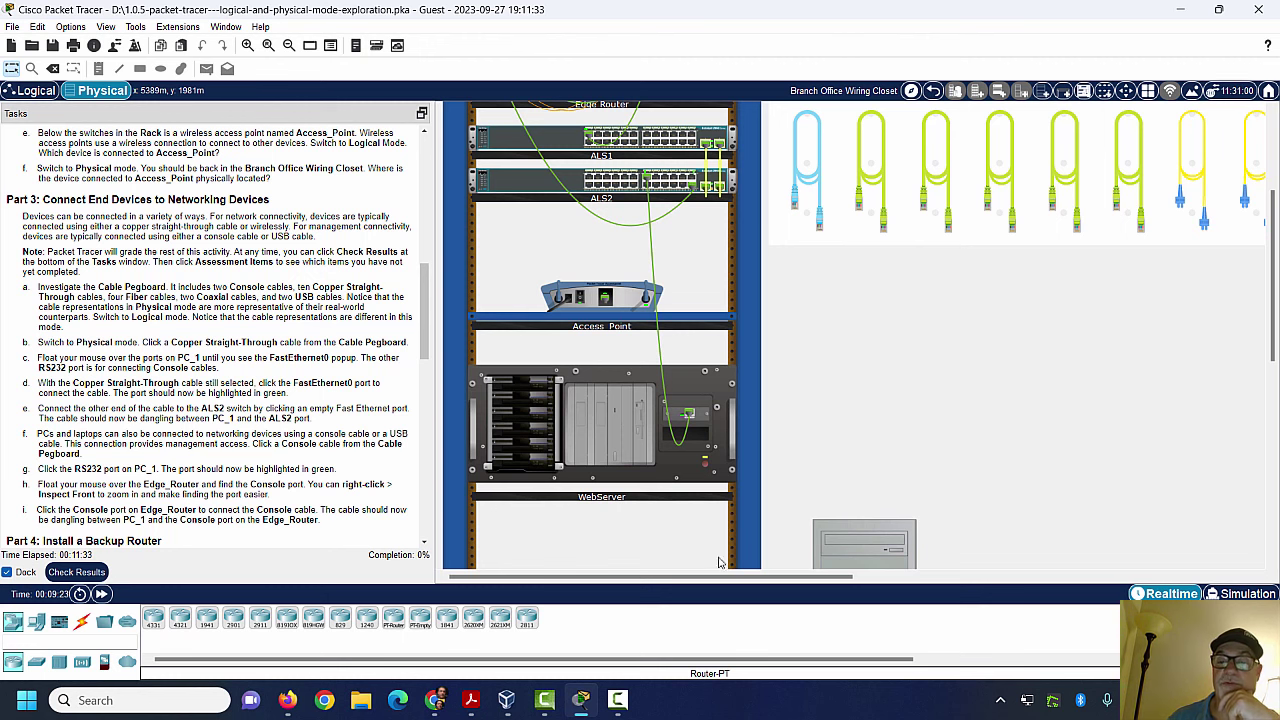
Step: Take a Copper Straight-Through cable from the Cable Pegboard and attach it to PC_1's FastEthernet0 port
mouse_move(742, 578)
mouse_down()
mouse_move(768, 580)
mouse_move(735, 580)
mouse_up()
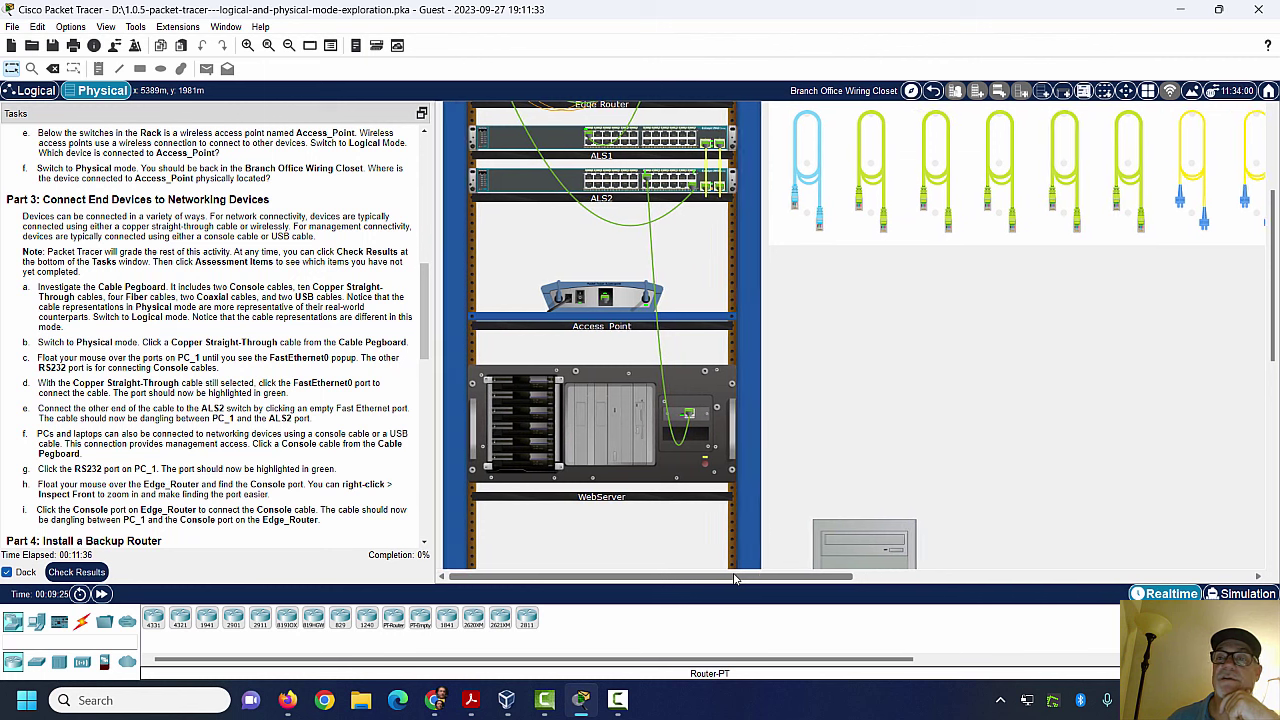
click(288, 45)
click(577, 326)
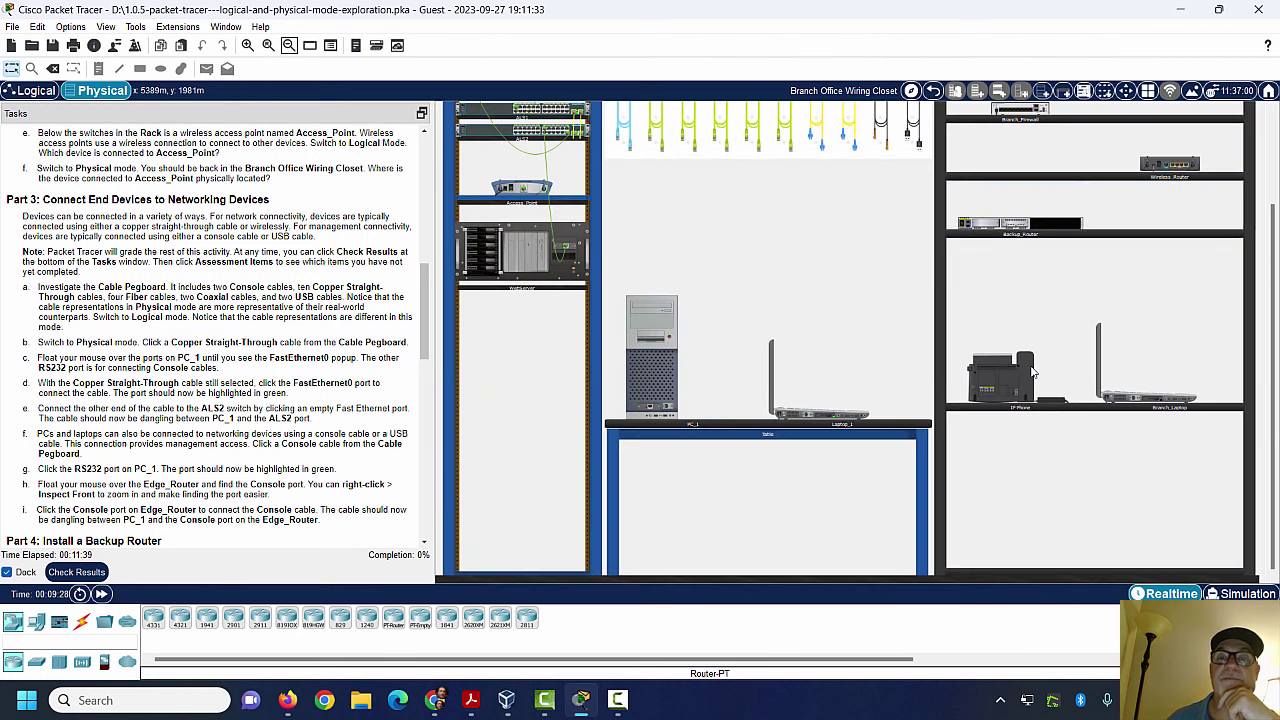
drag(1272, 383, 1265, 270)
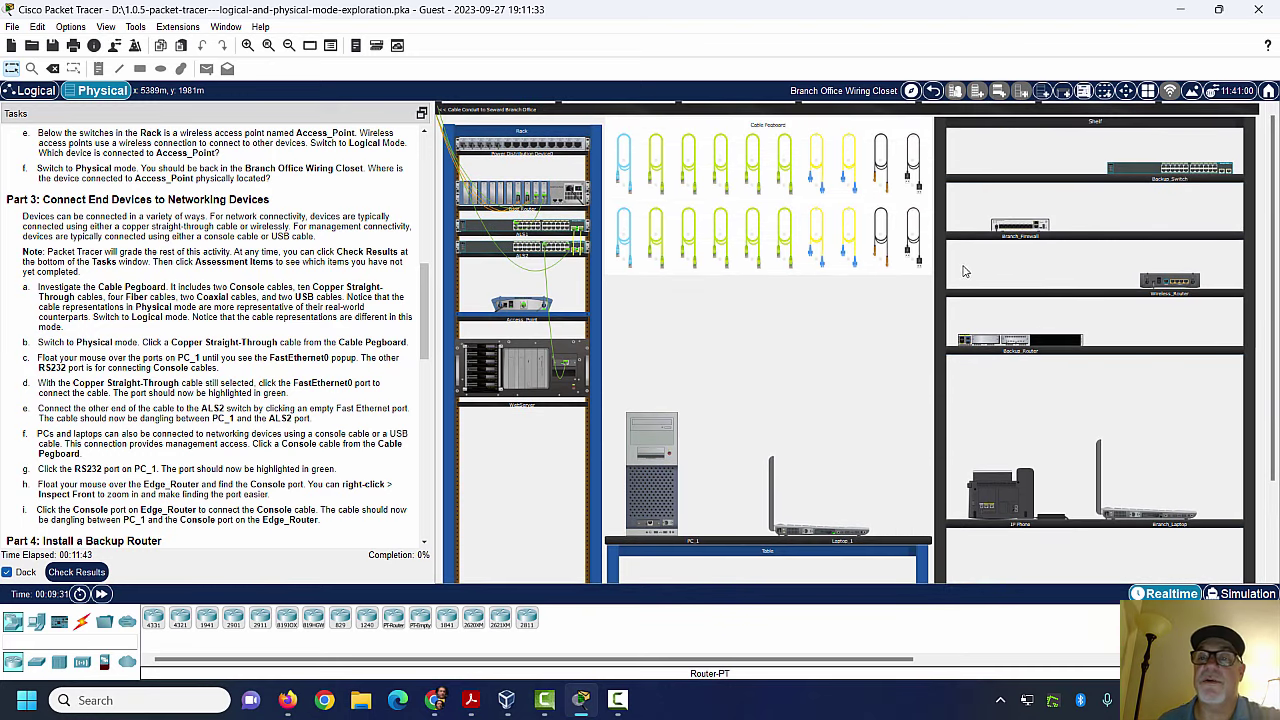
click(658, 237)
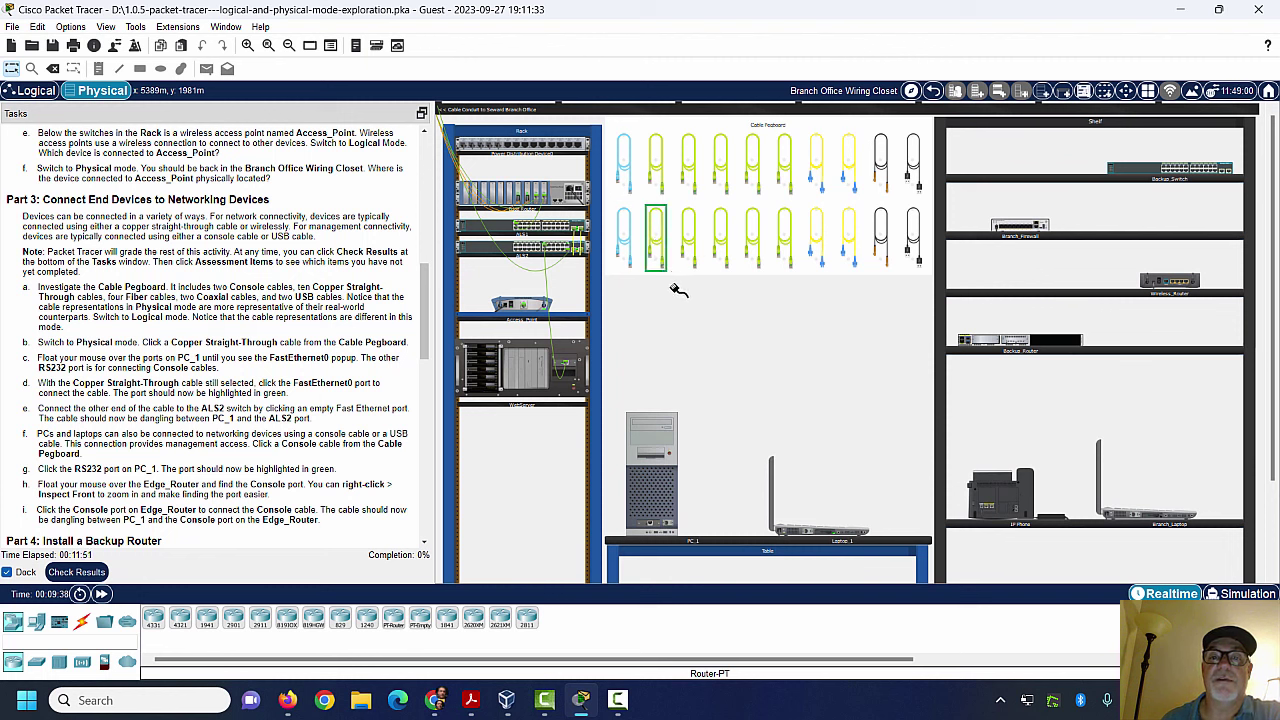
click(247, 45)
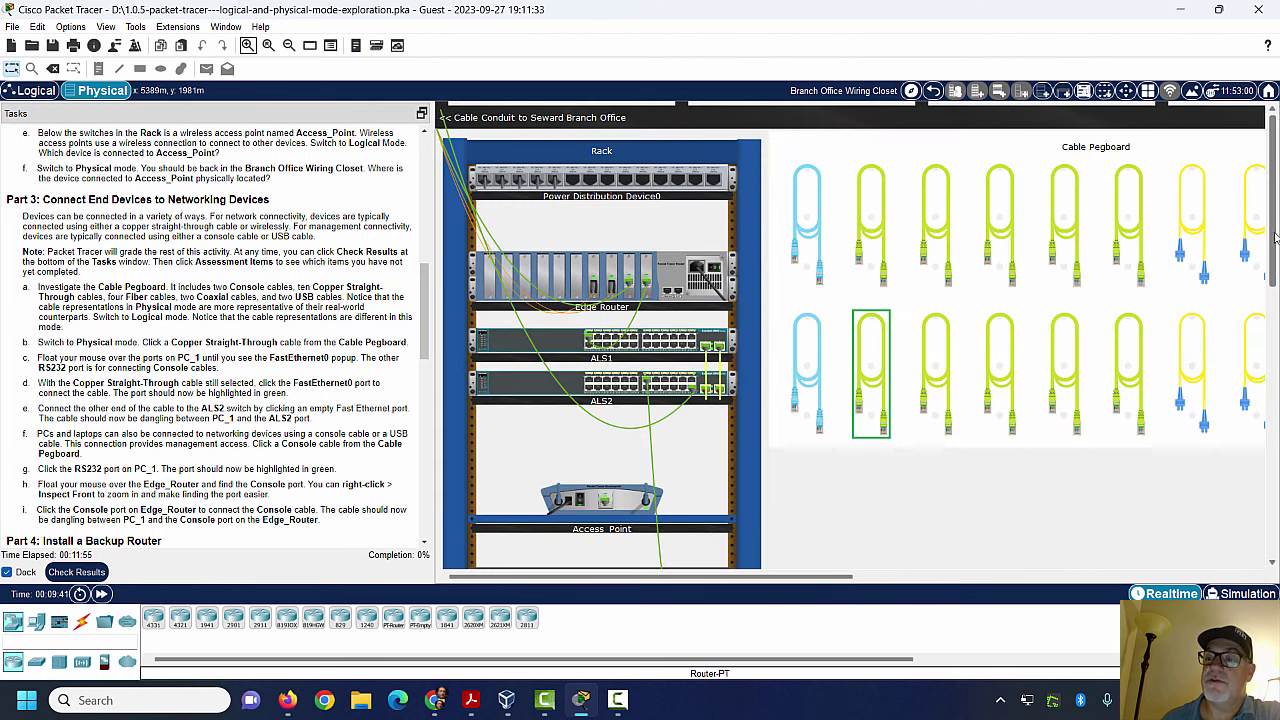
drag(1275, 237, 1275, 410)
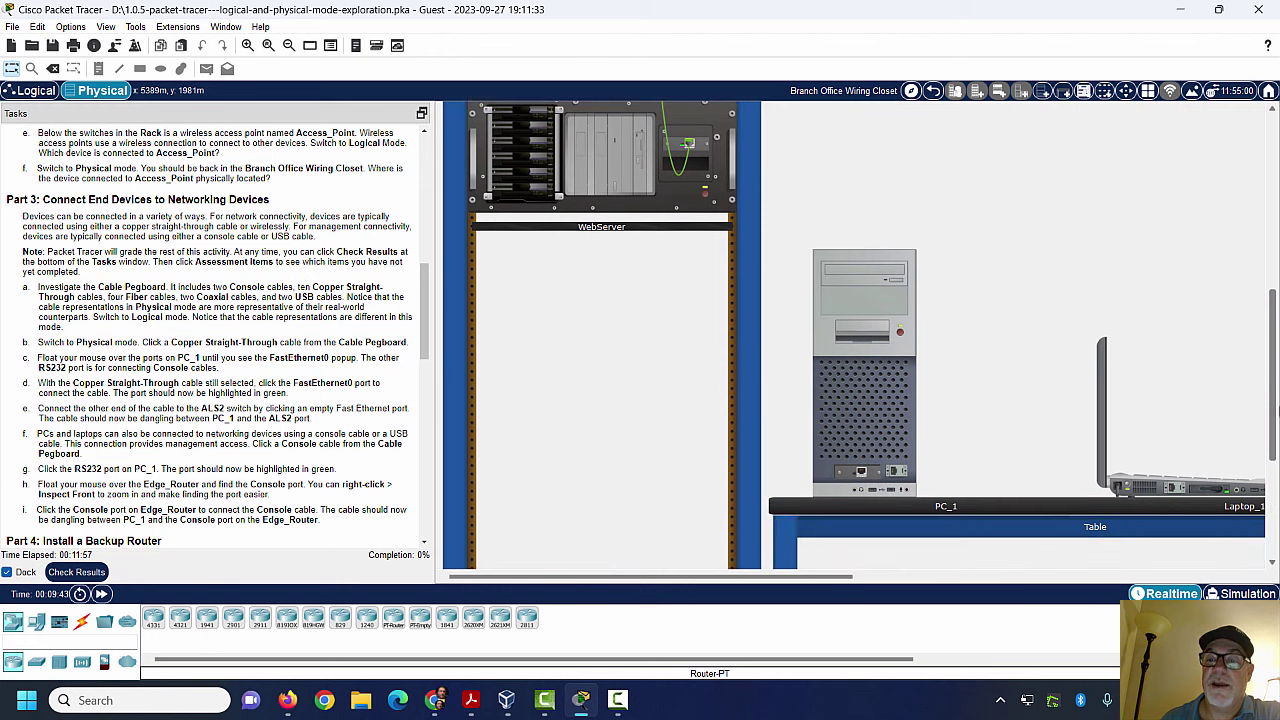
click(862, 475)
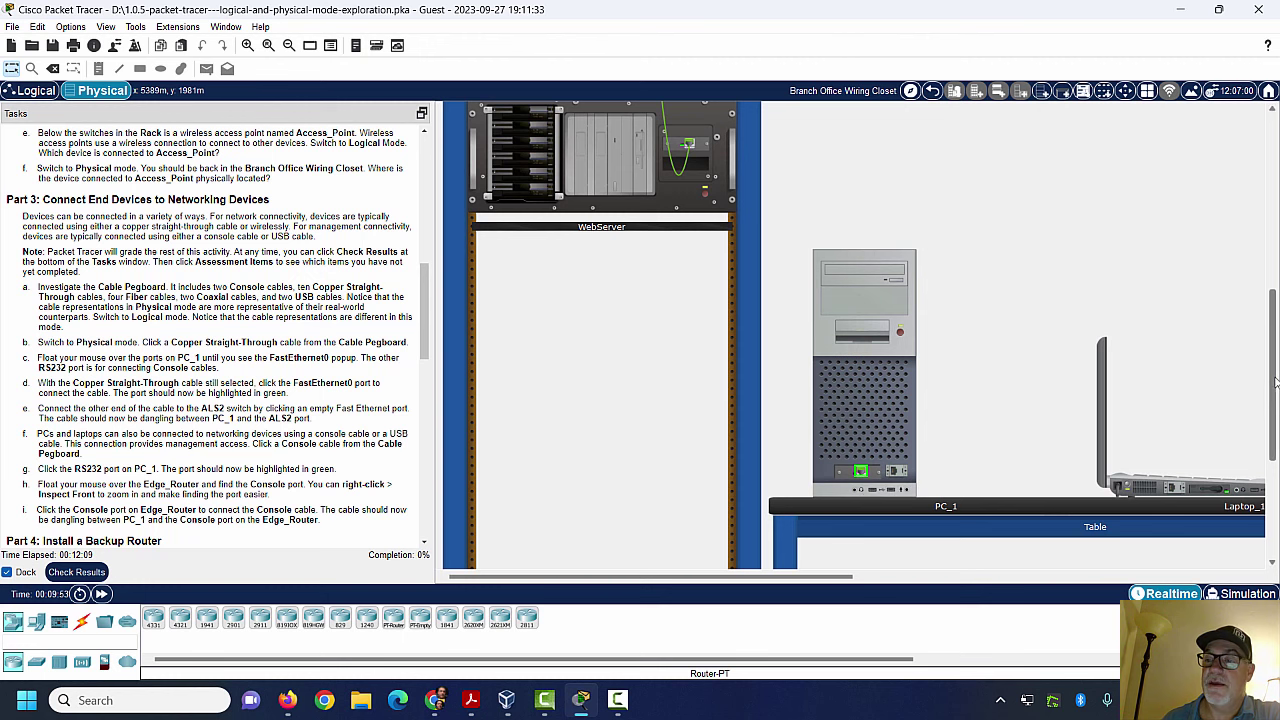
Step: Connect the straight-through cable's other end to an empty Fast Ethernet port on ALS2 and check the link at PC_1
drag(1276, 360, 1262, 255)
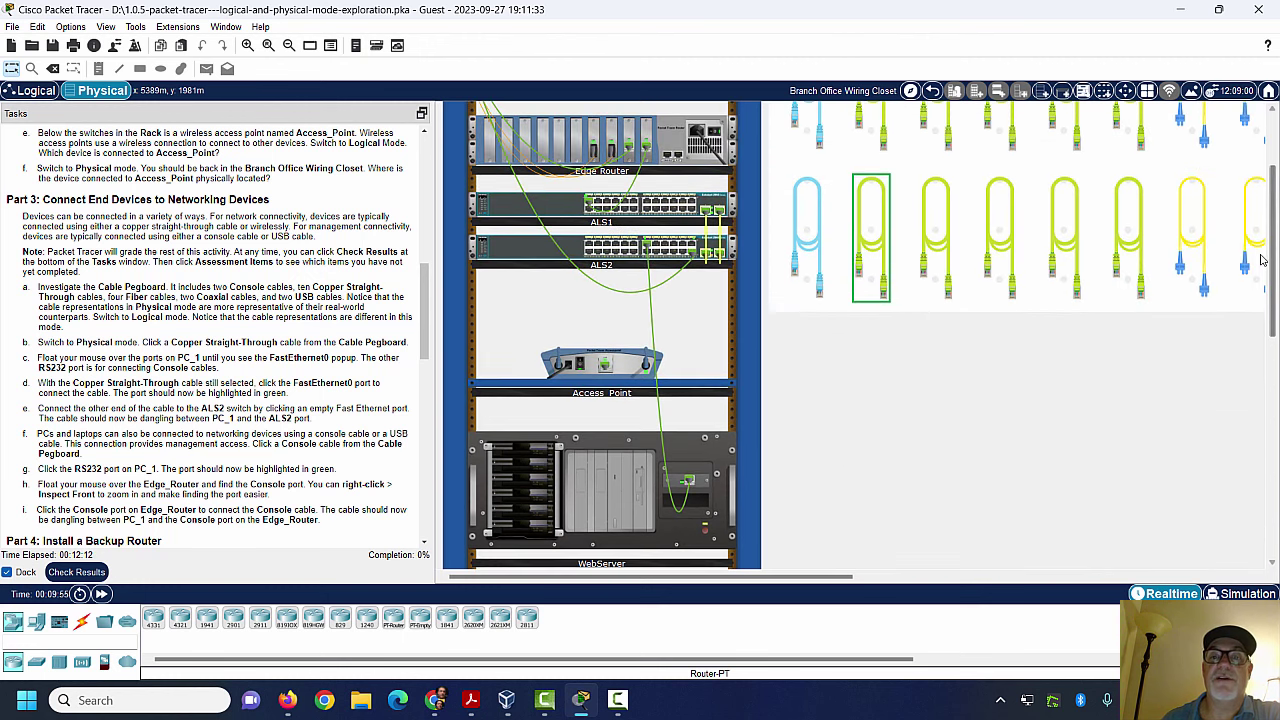
click(590, 248)
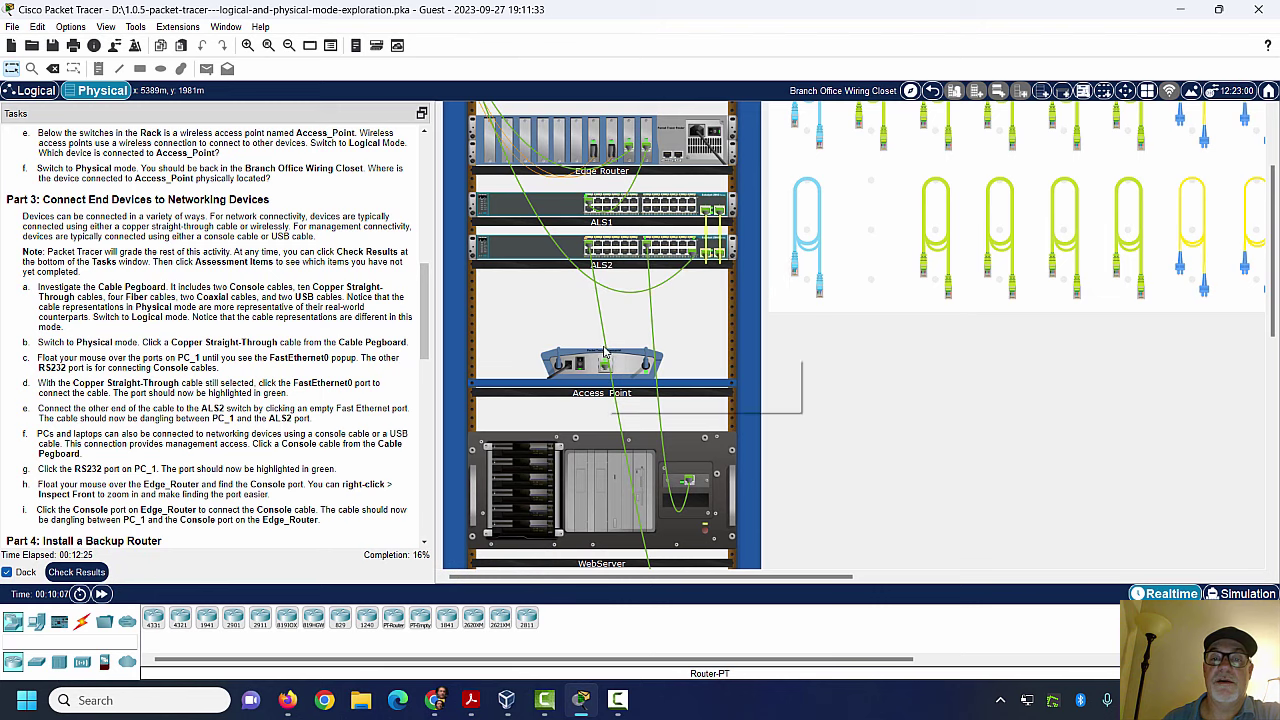
scroll(1273, 321, down, 5)
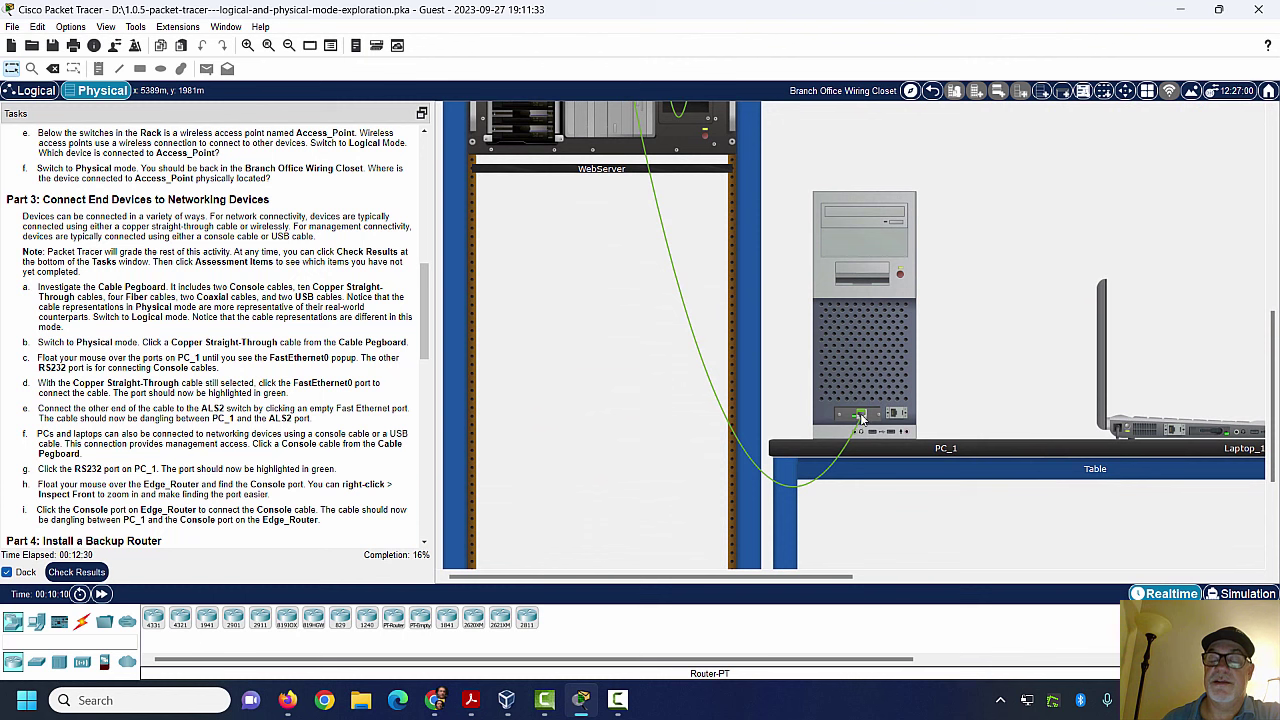
mouse_move(860, 418)
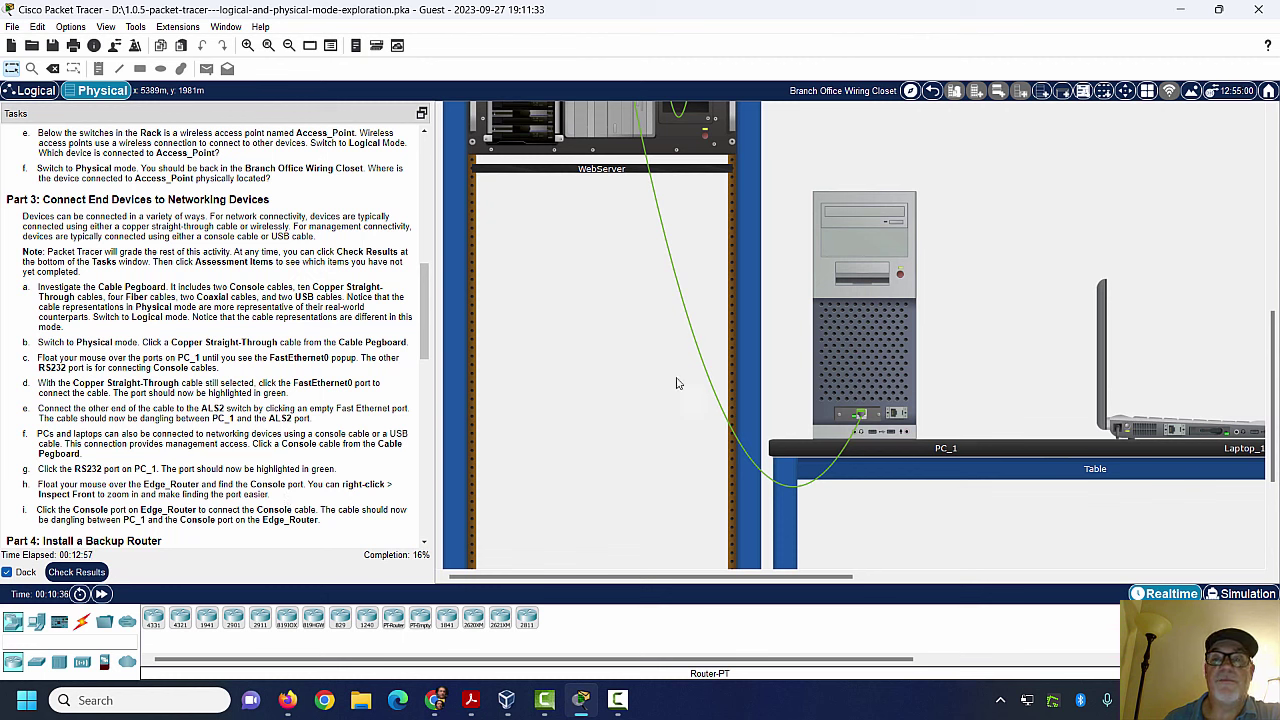
Step: Take a Console cable from the Cable Pegboard and attach it to the RS 232 port on PC_1
drag(821, 421, 992, 298)
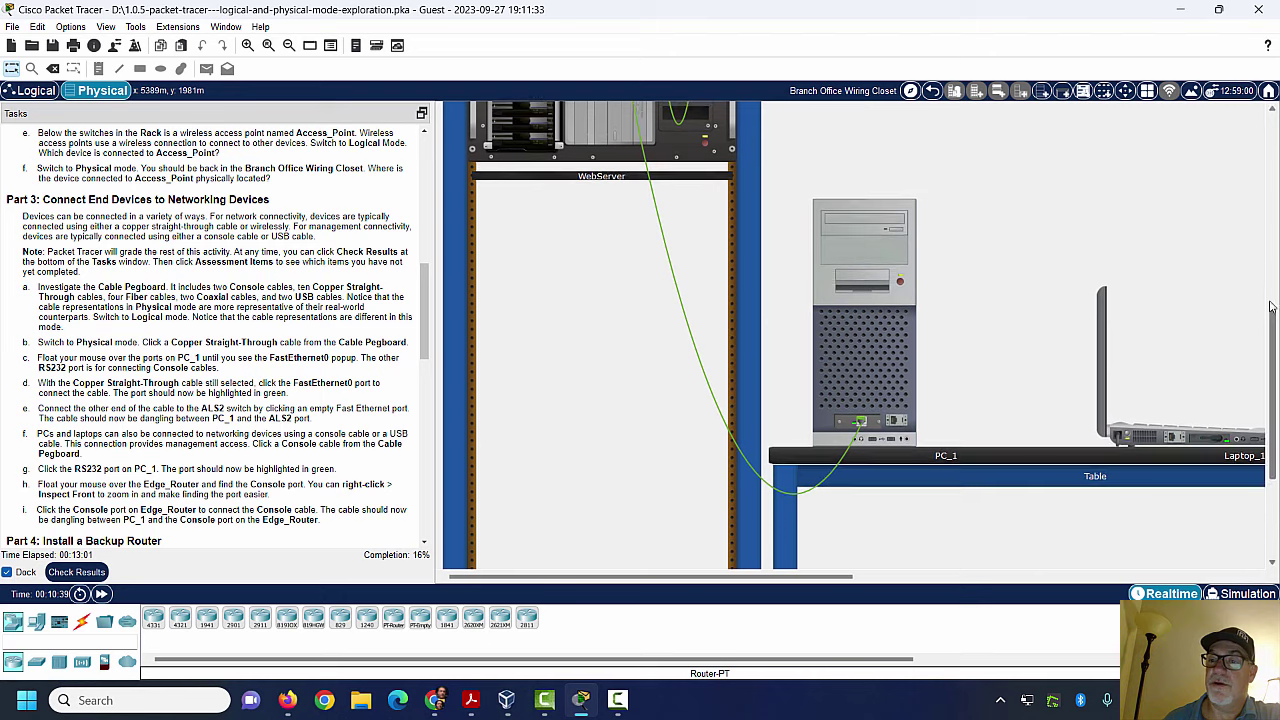
drag(1271, 307, 1272, 125)
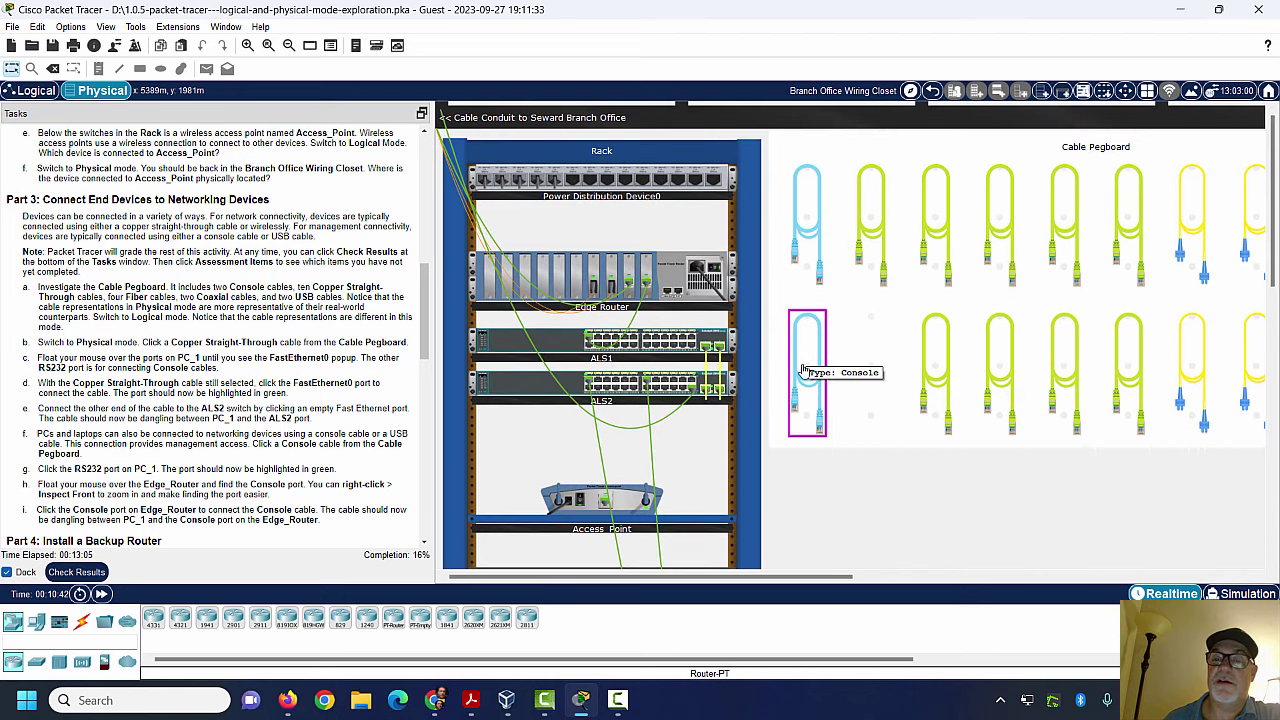
click(801, 370)
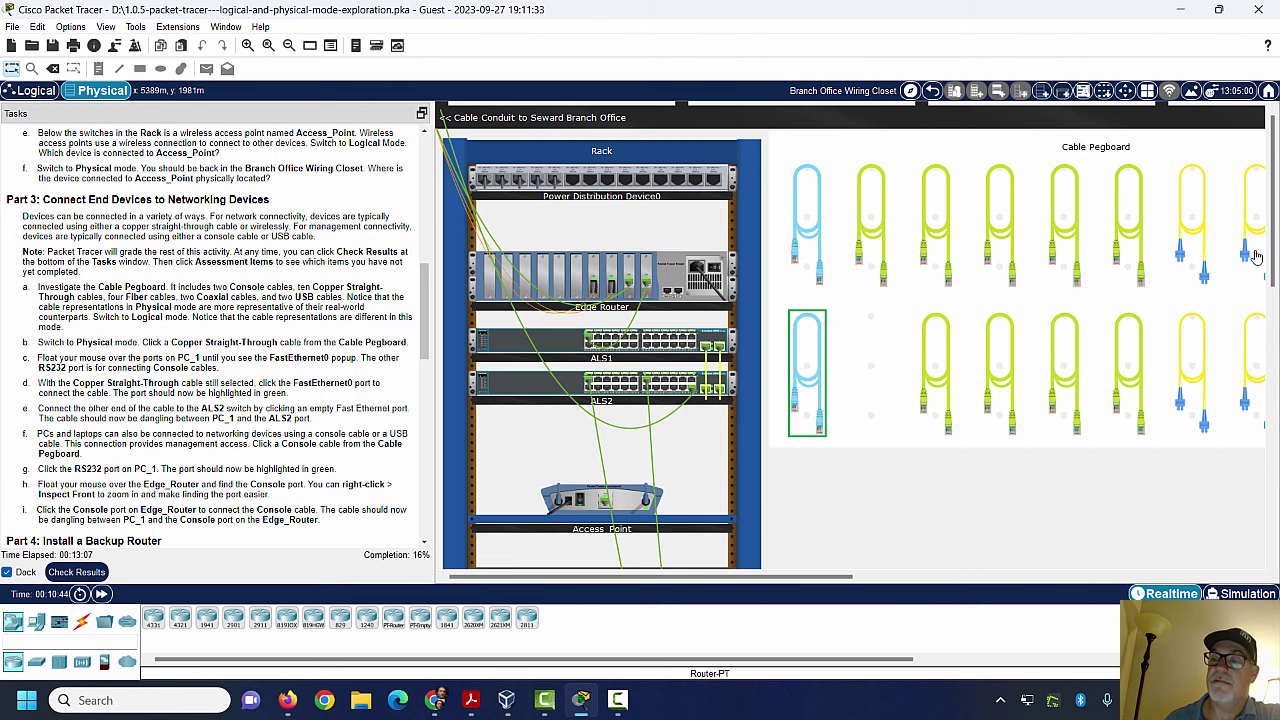
drag(1272, 257, 1274, 468)
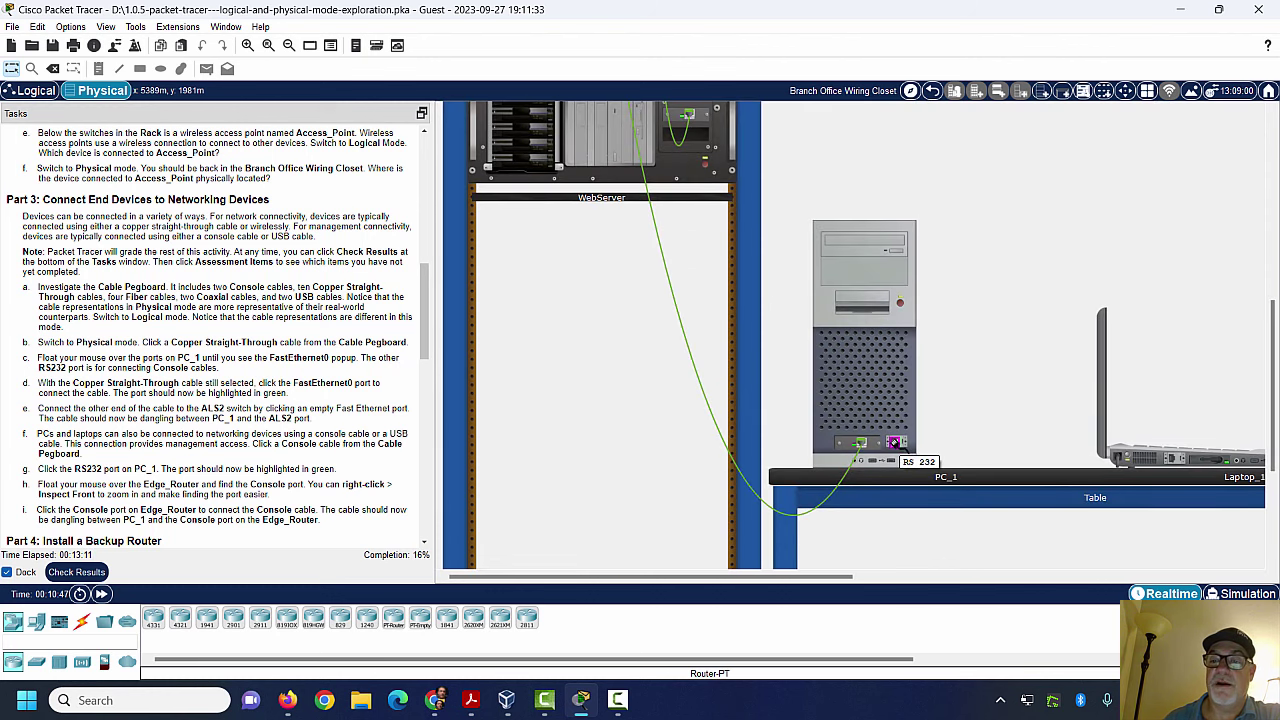
click(896, 442)
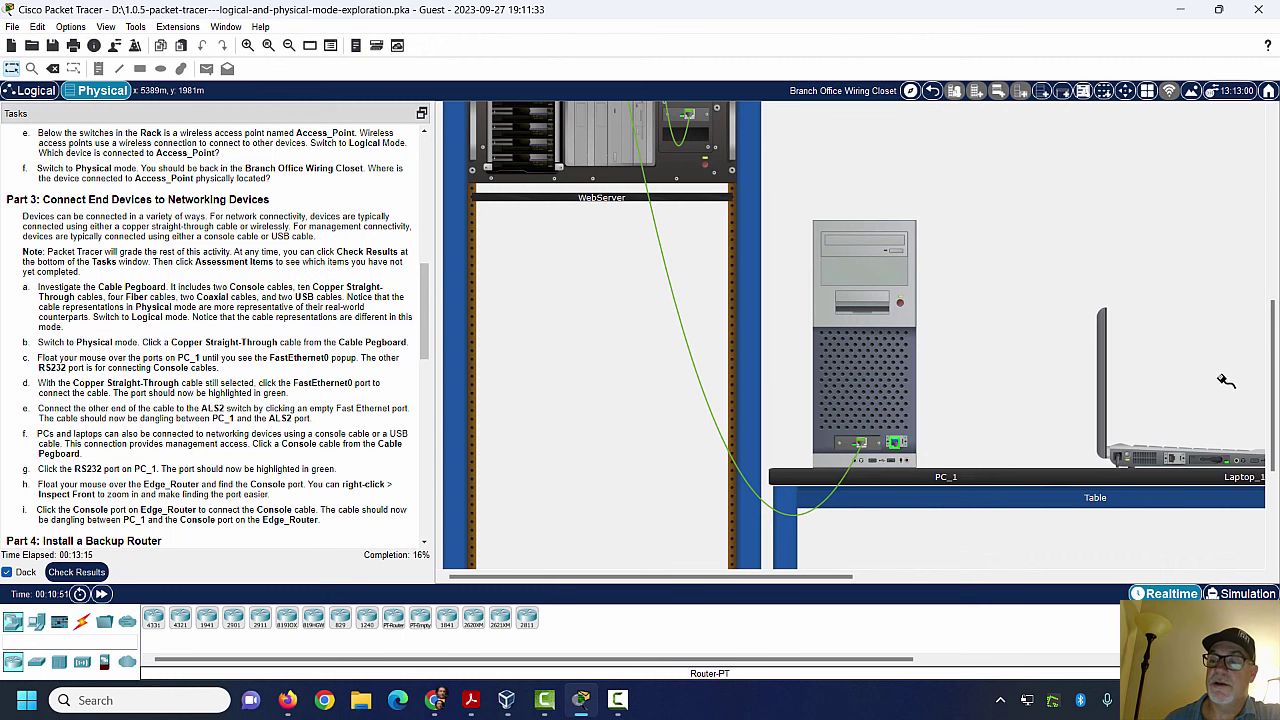
Step: Connect the Console cable's other end to the Console port on Edge_Router and follow the cable back to PC_1
scroll(1275, 427, up, 10)
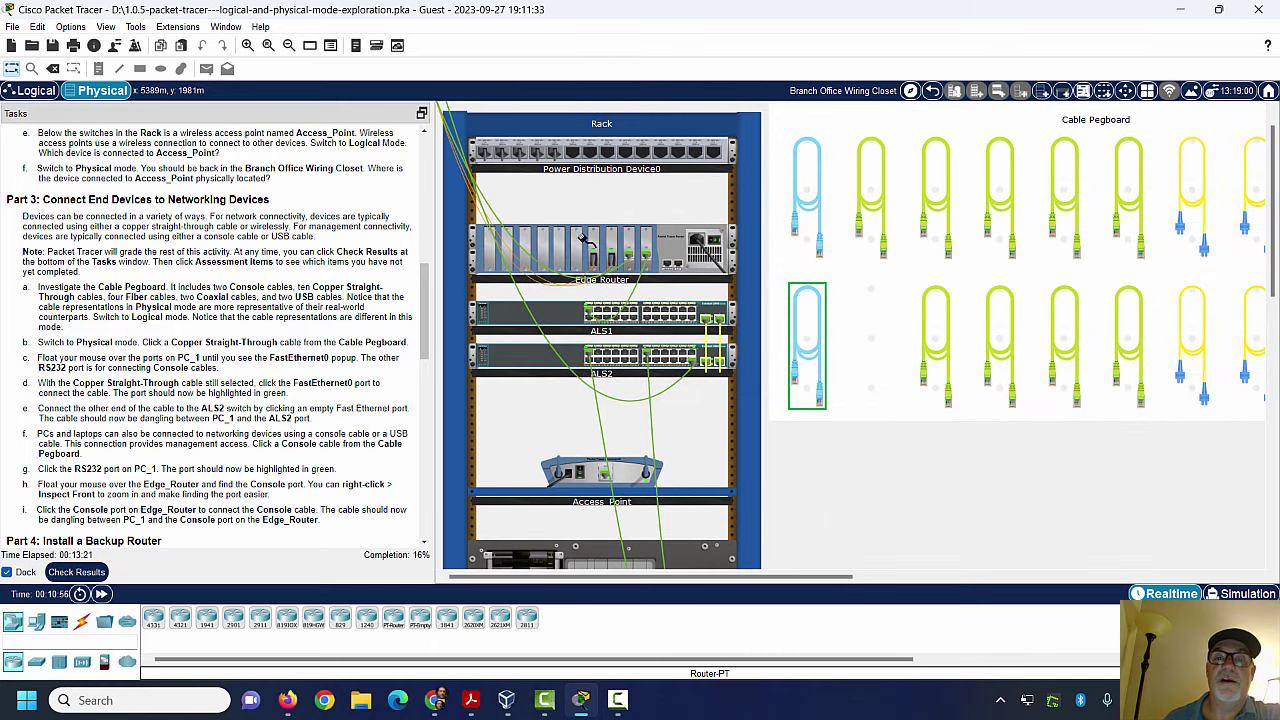
click(806, 195)
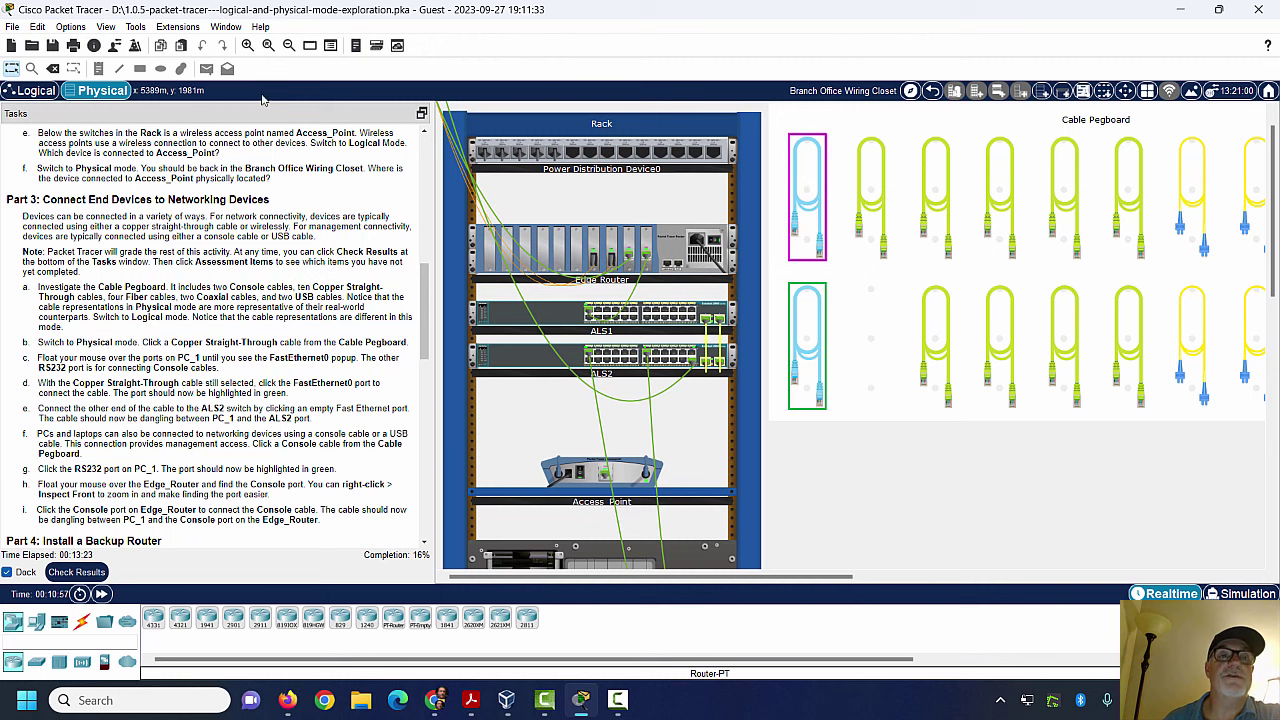
click(249, 46)
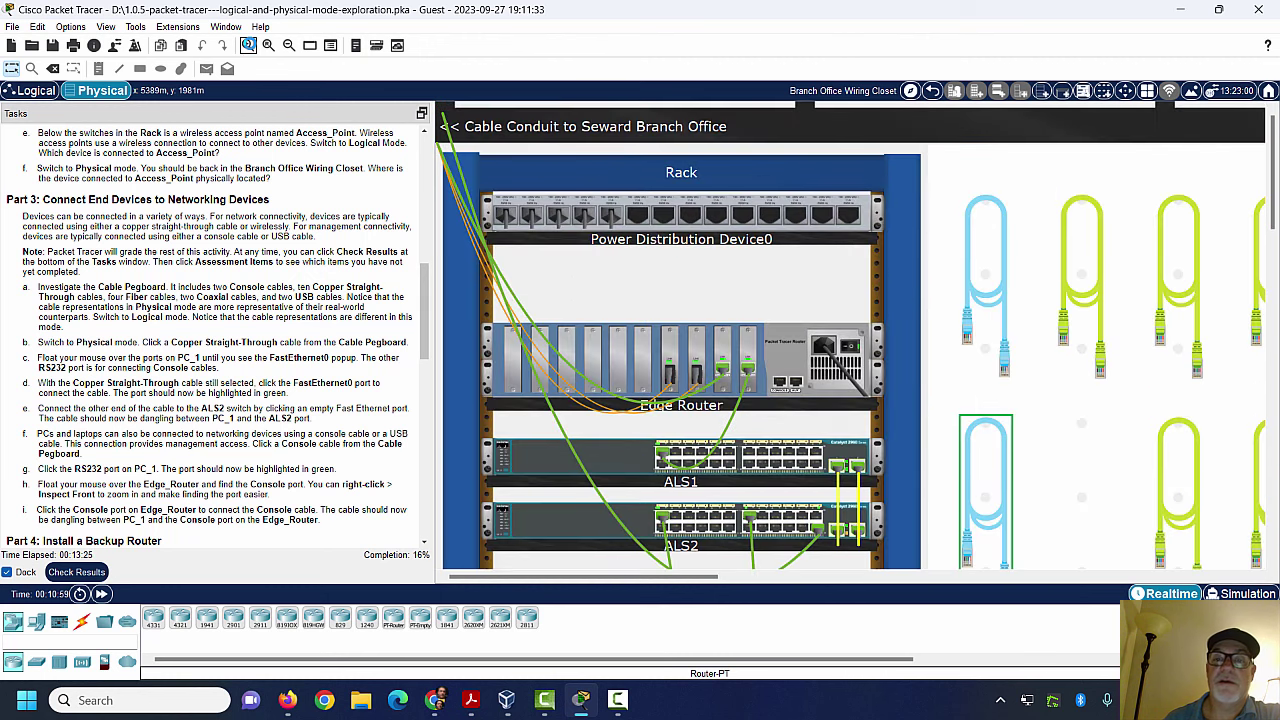
click(249, 46)
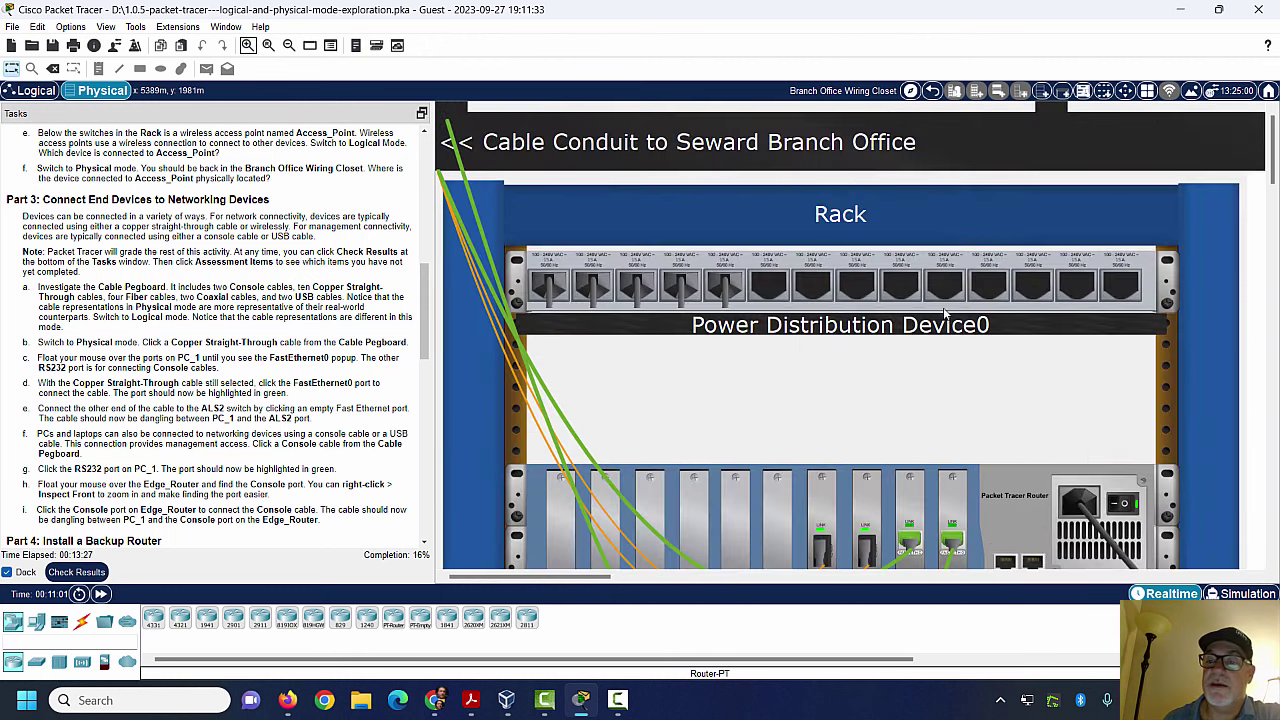
drag(1274, 165, 1275, 188)
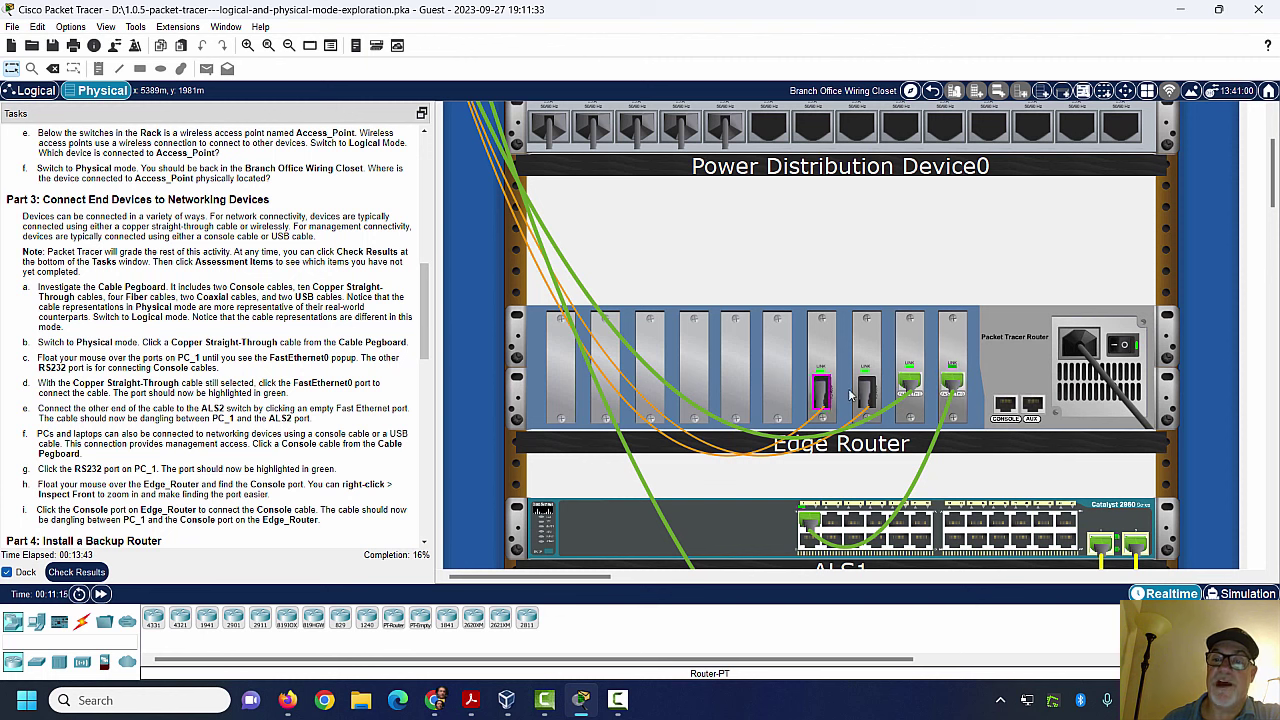
click(1008, 408)
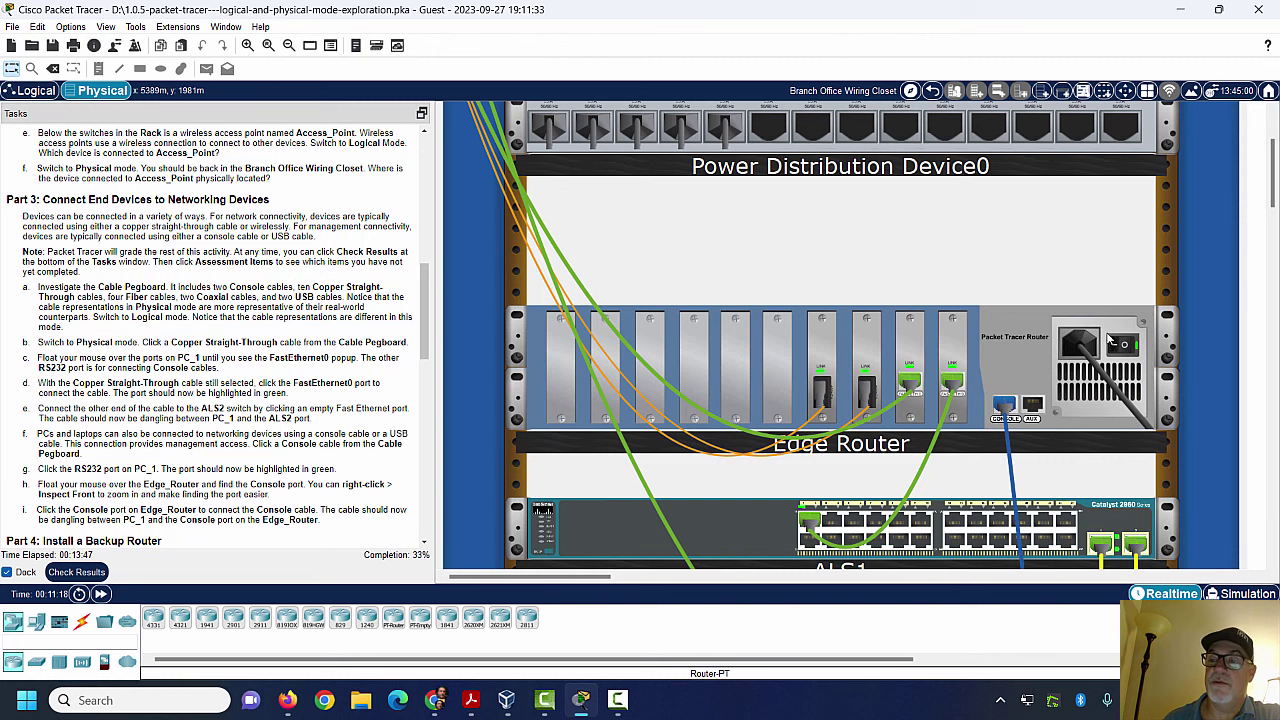
scroll(1274, 185, down, 3)
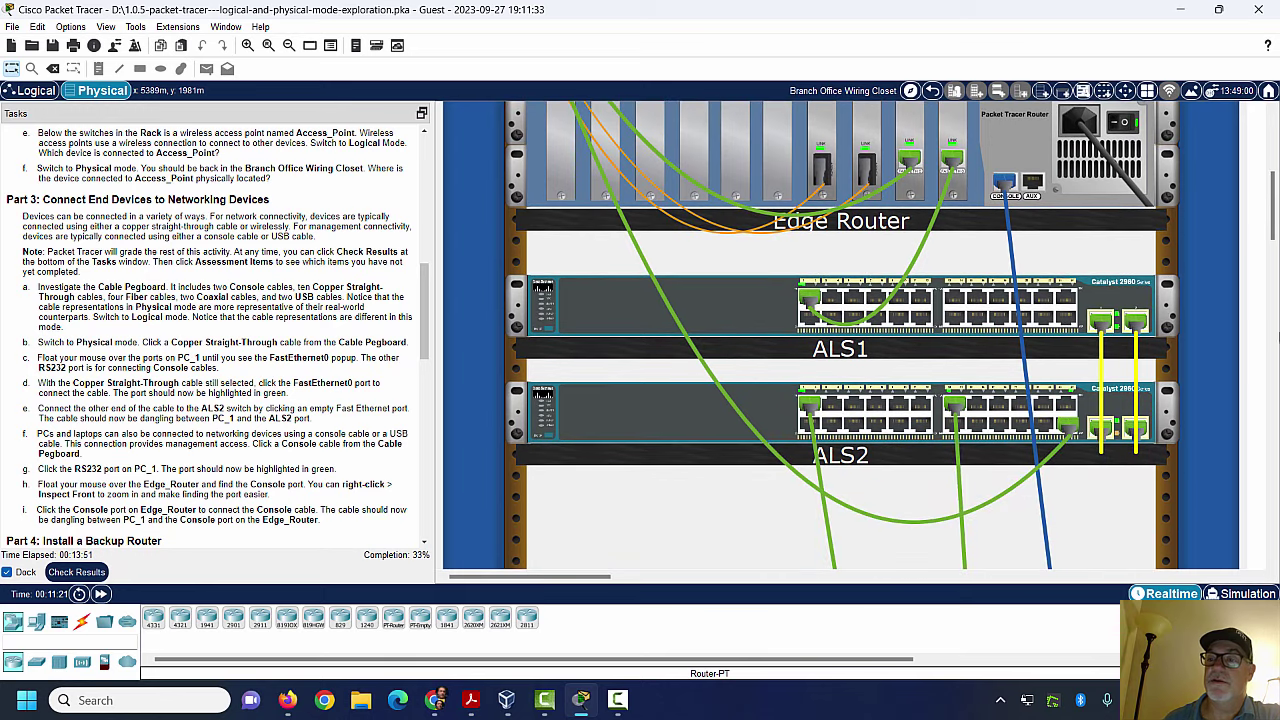
scroll(1274, 232, down, 12)
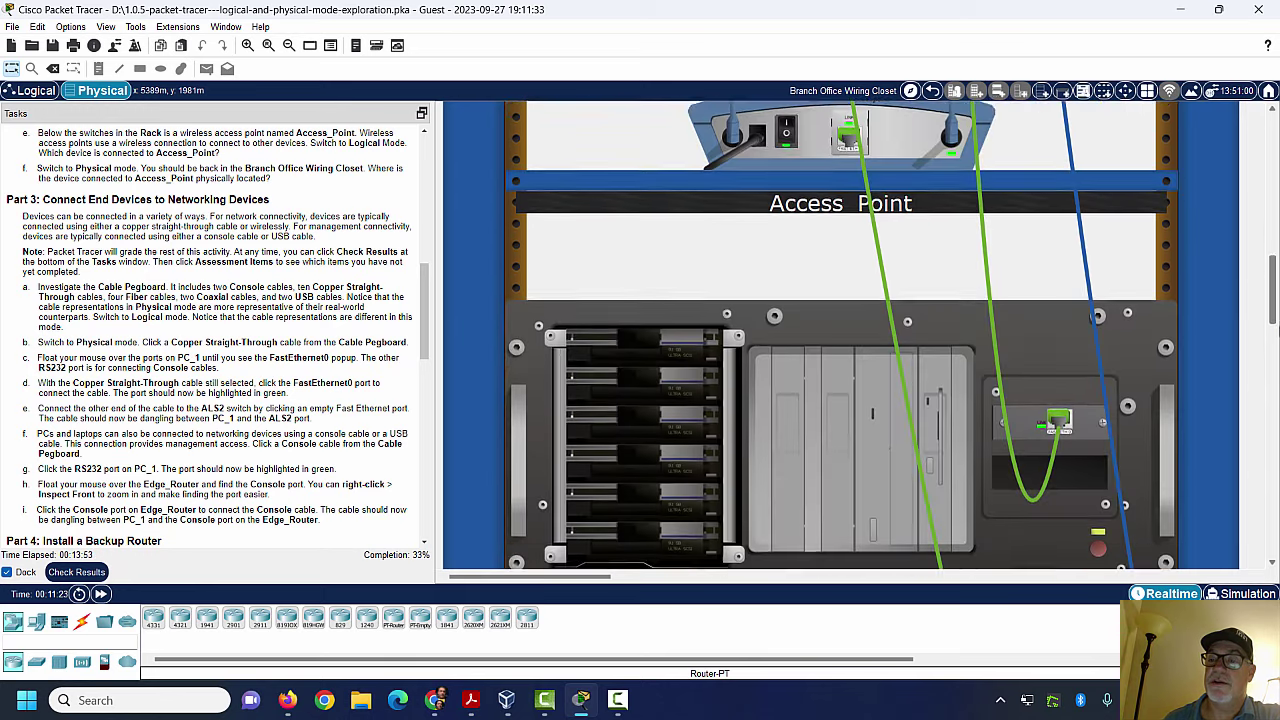
scroll(1272, 360, down, 5)
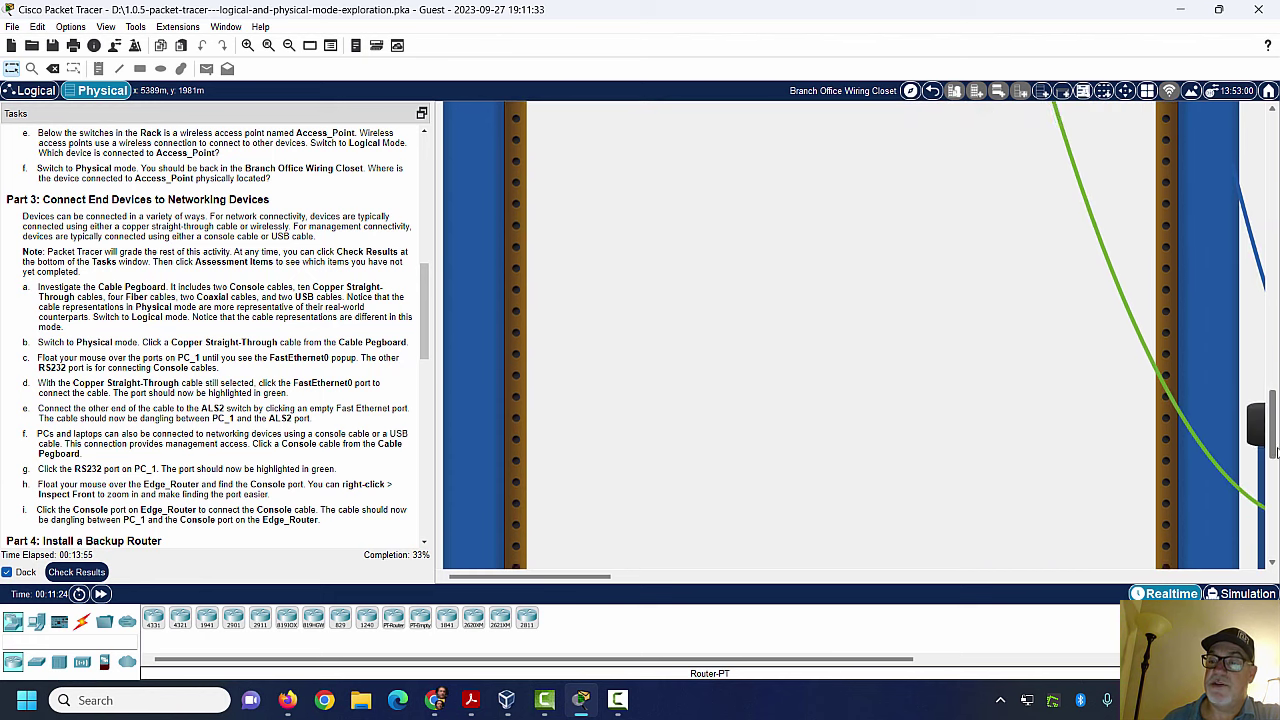
drag(573, 578, 673, 583)
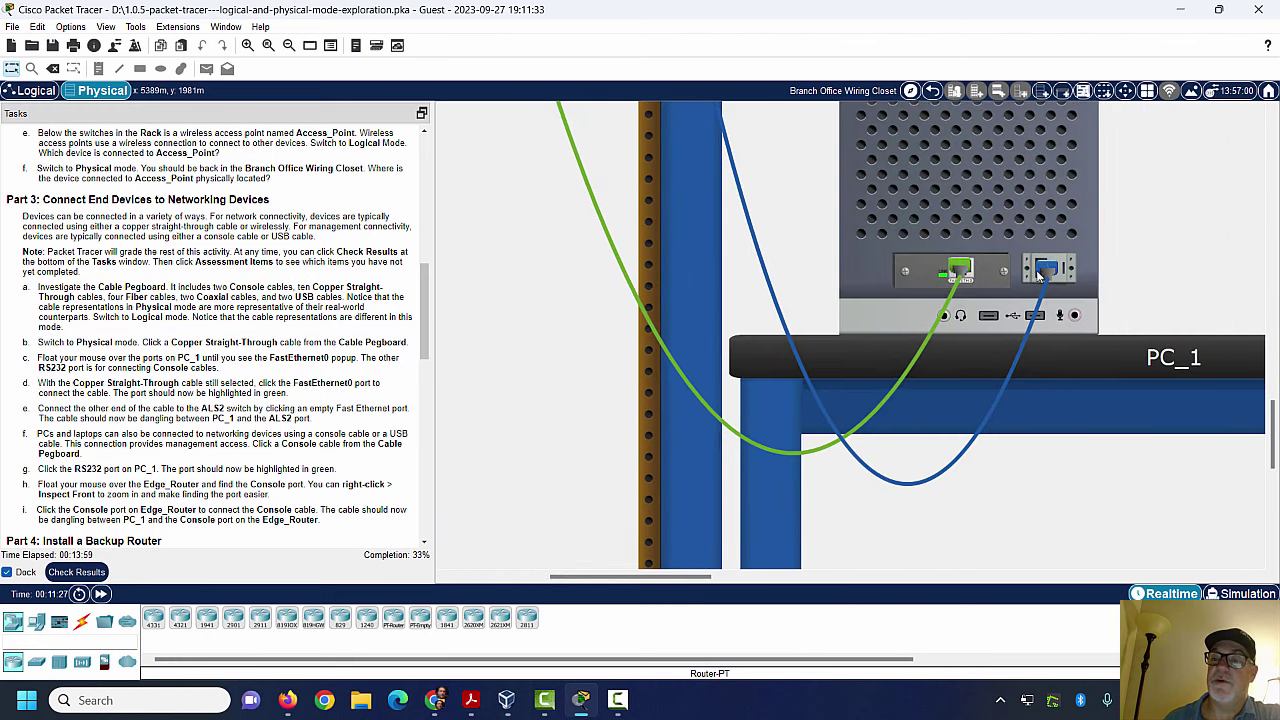
mouse_move(1054, 277)
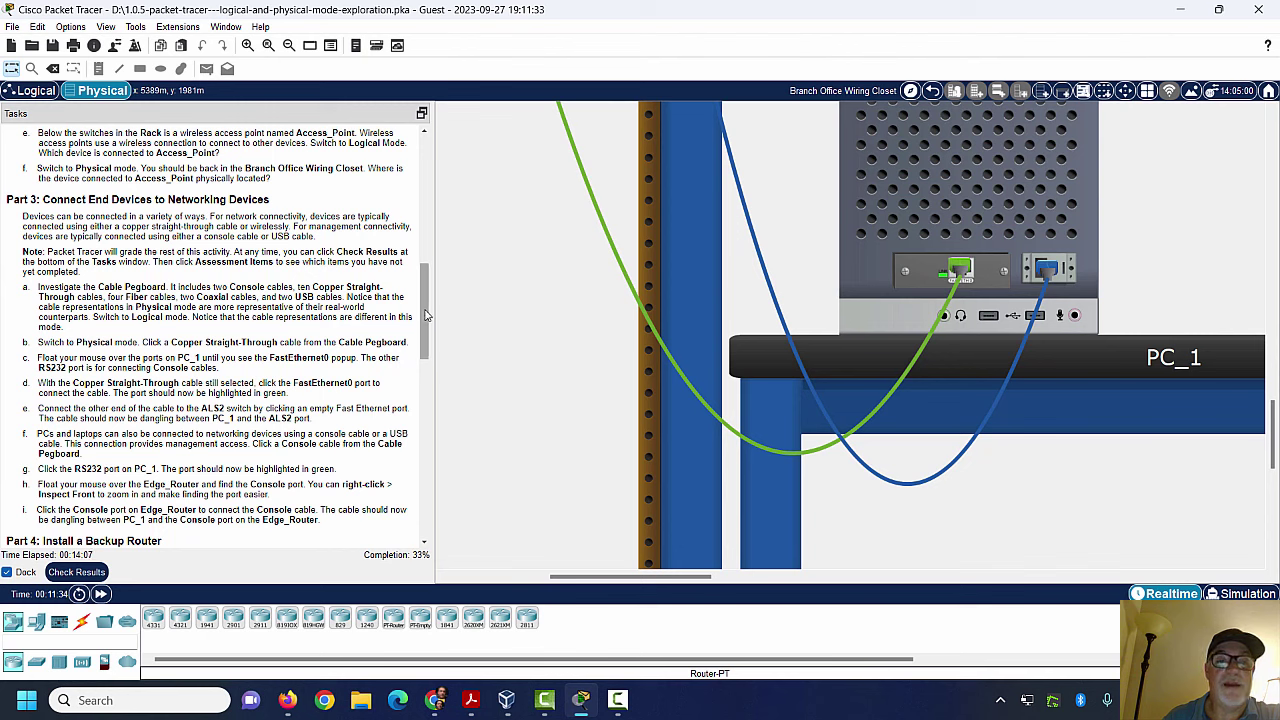
Step: Read the Part 4 instructions for installing a backup router and examine Laptop_1, the Shelf's devices and the whole wiring closet
drag(418, 318, 424, 401)
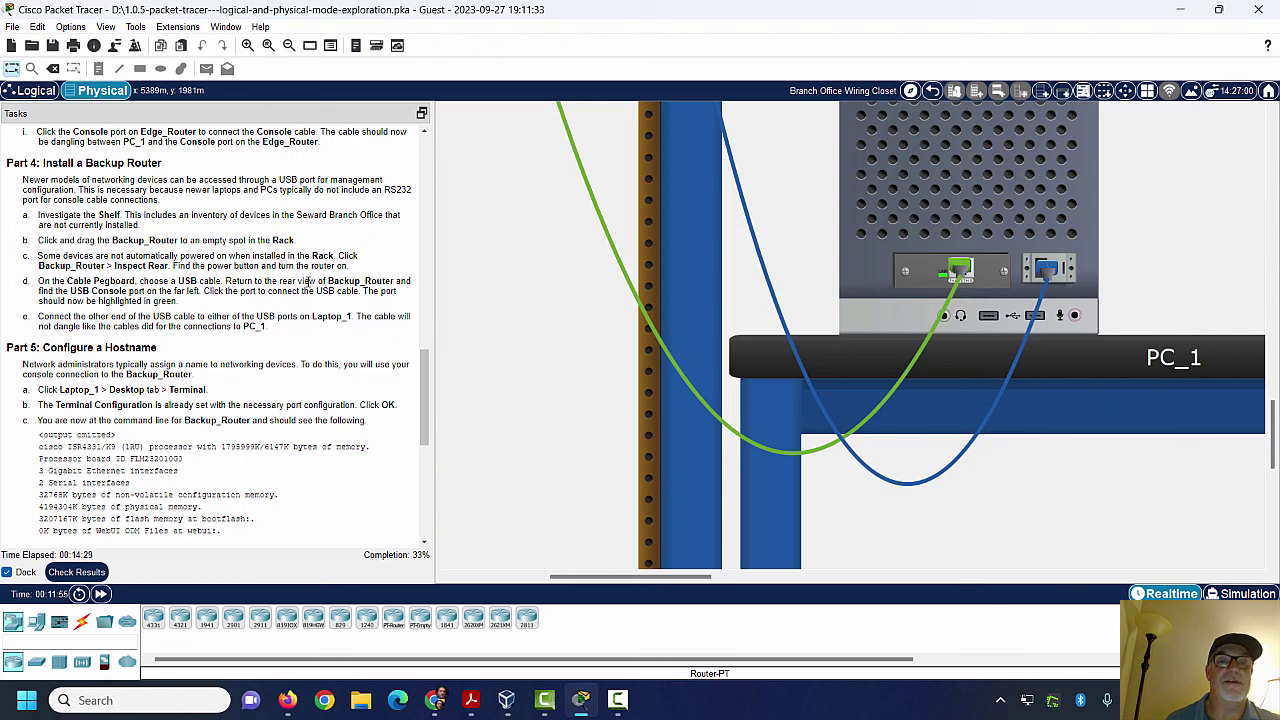
drag(568, 577, 790, 580)
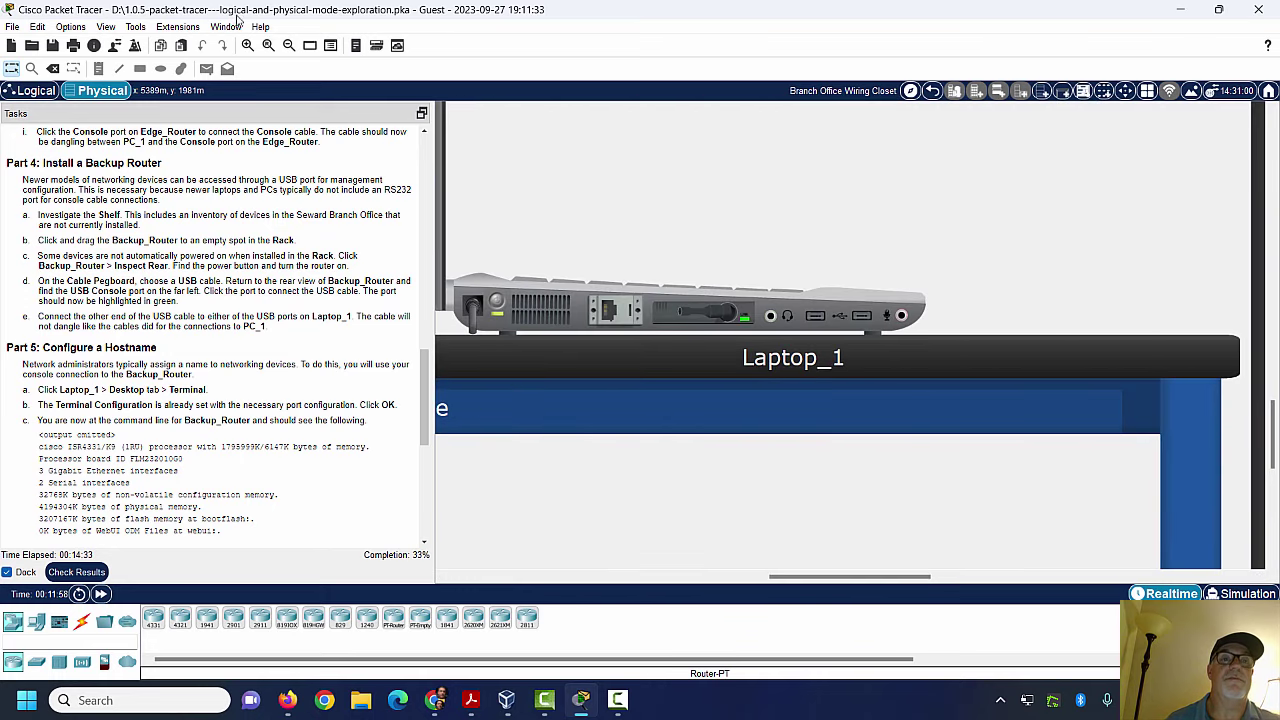
click(288, 46)
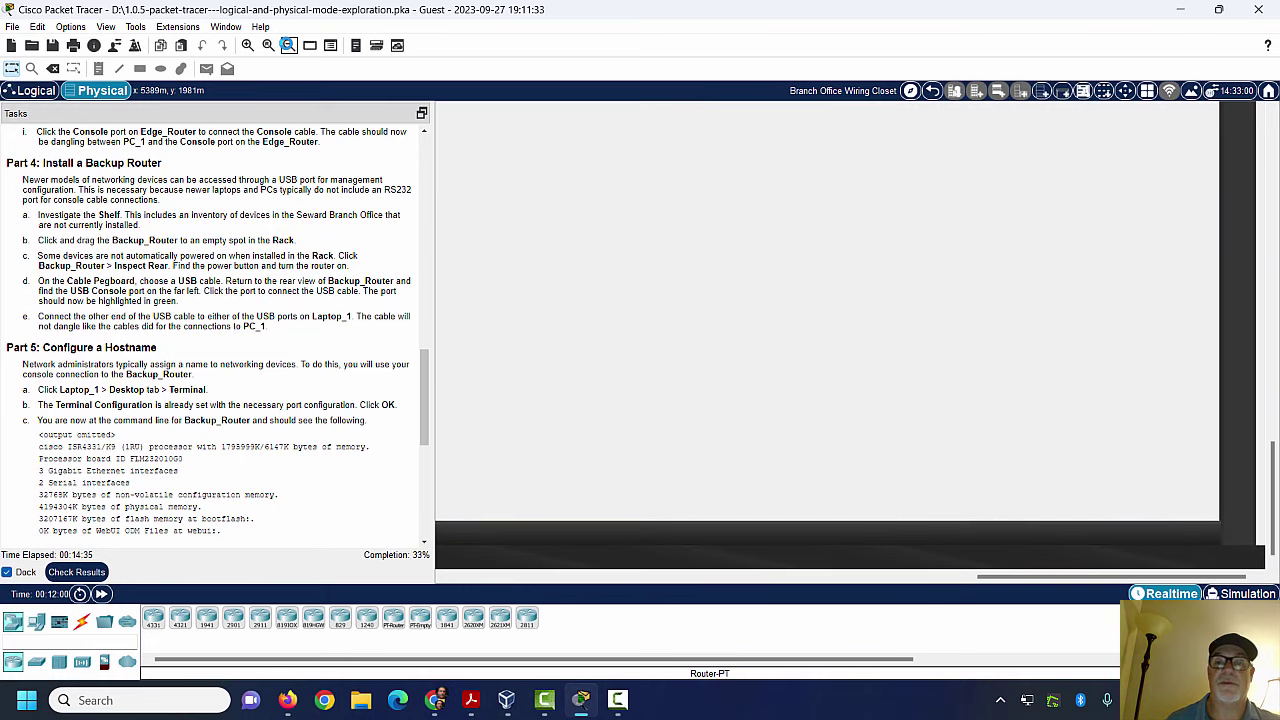
click(288, 46)
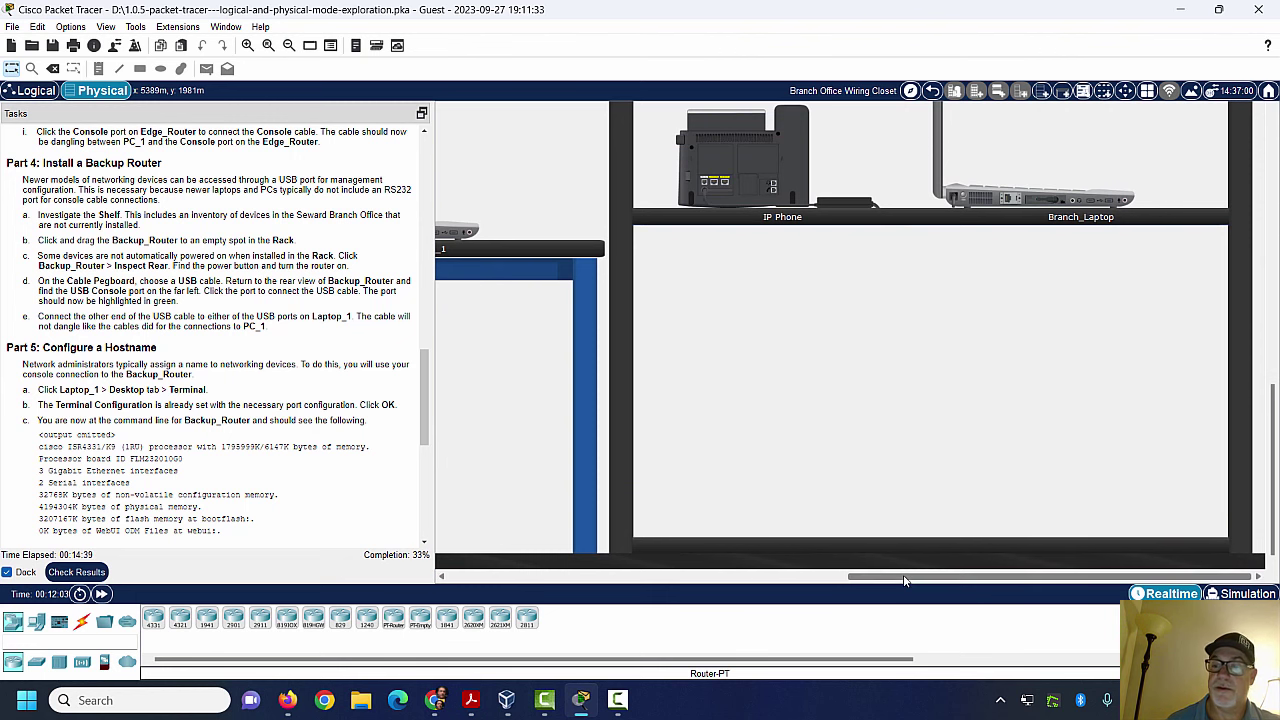
drag(1273, 444, 1274, 228)
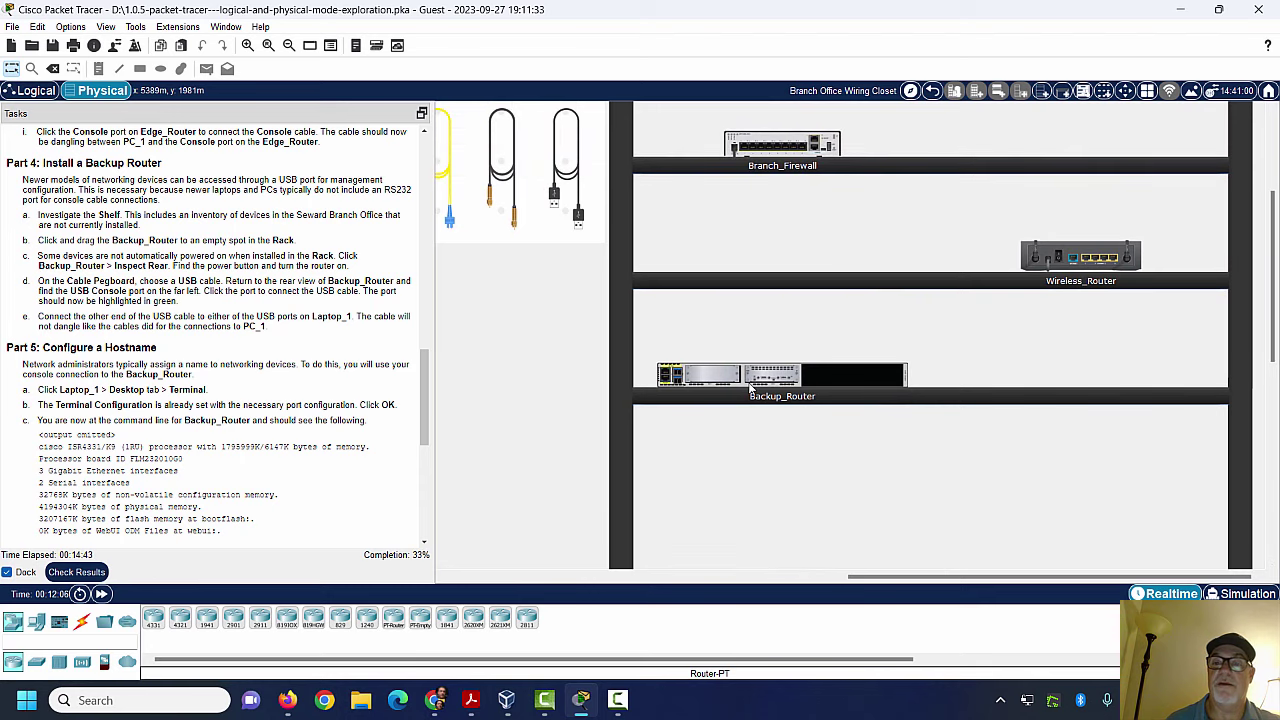
drag(956, 579, 842, 586)
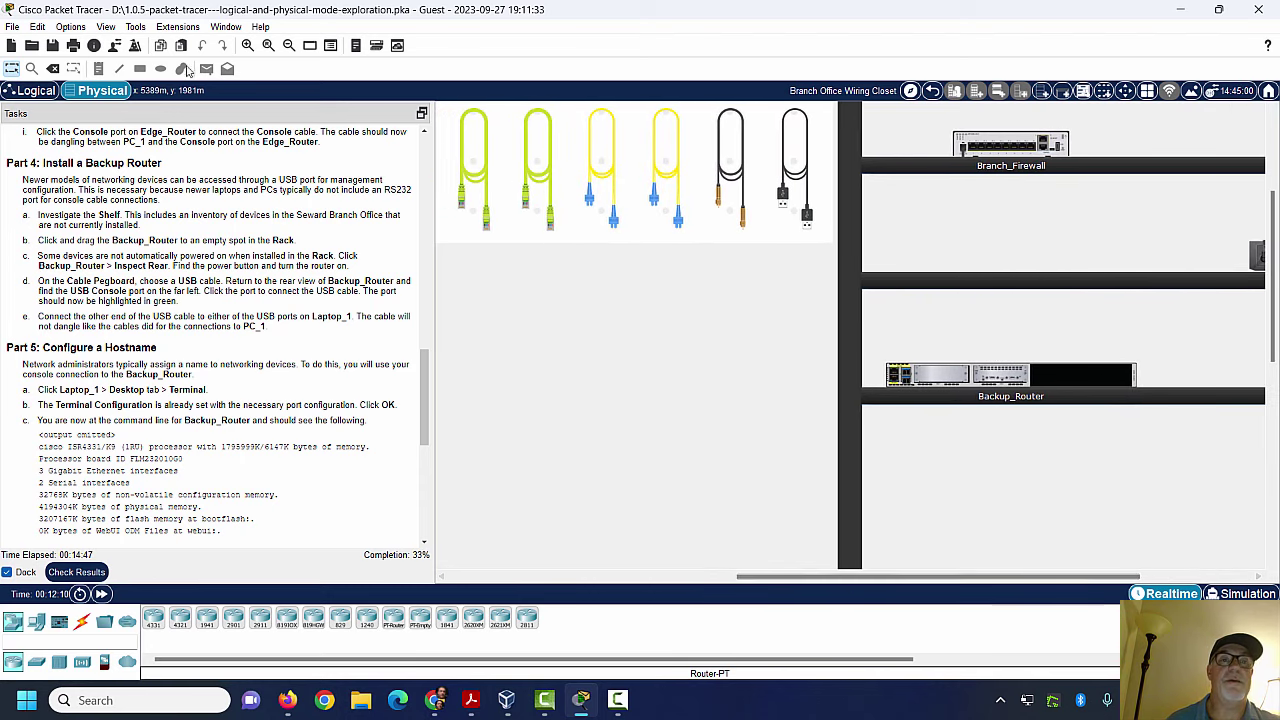
click(289, 46)
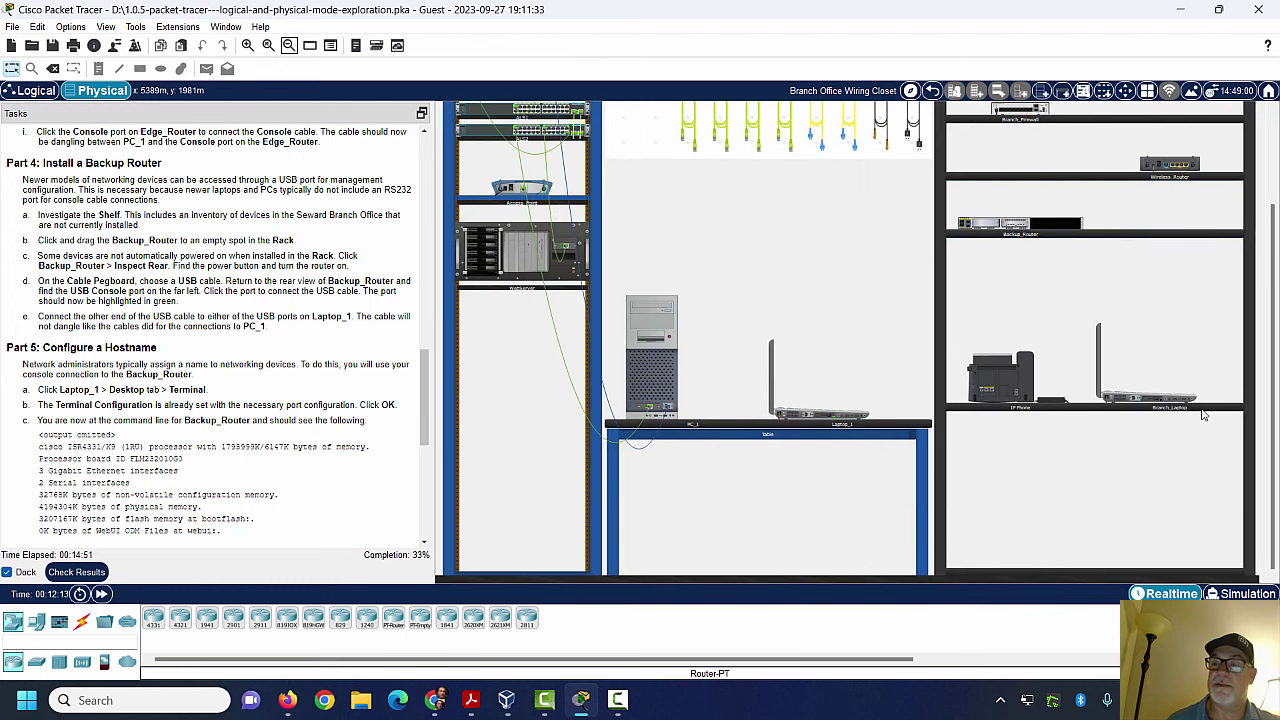
drag(1273, 425, 1275, 320)
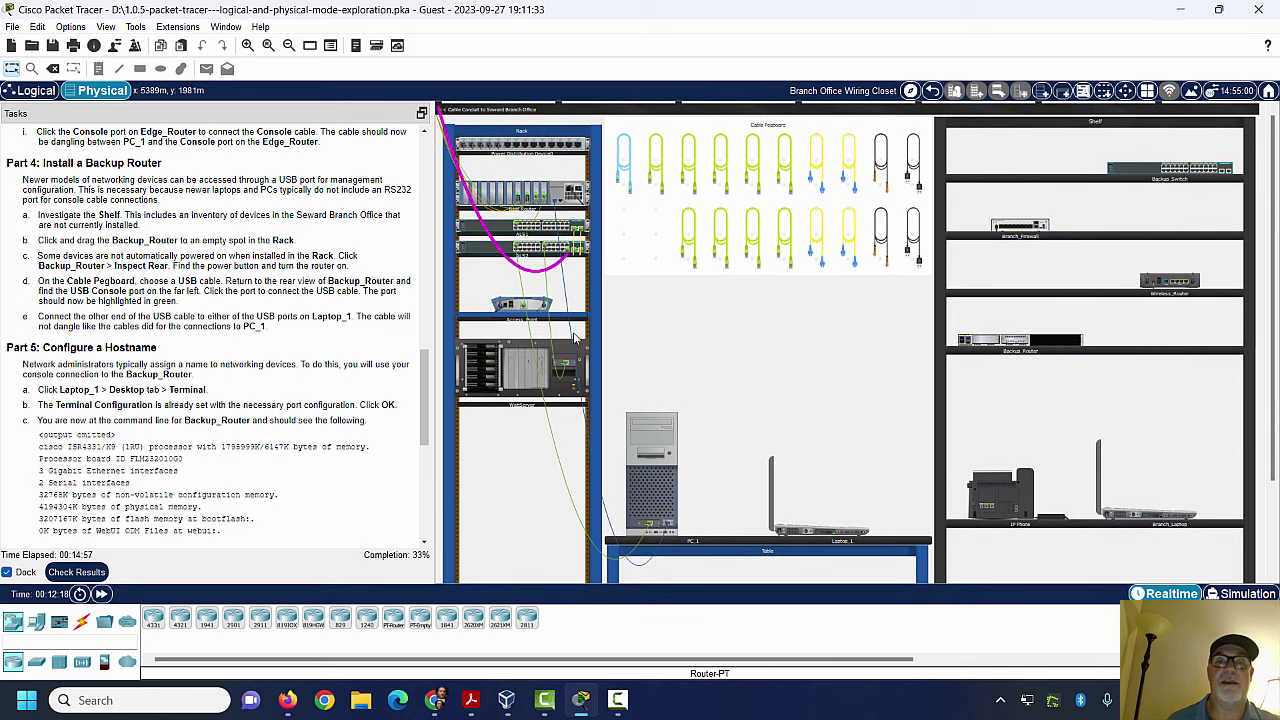
Step: Move Backup_Router from the Shelf into the empty Rack slot directly below Power Distribution Device0
click(987, 342)
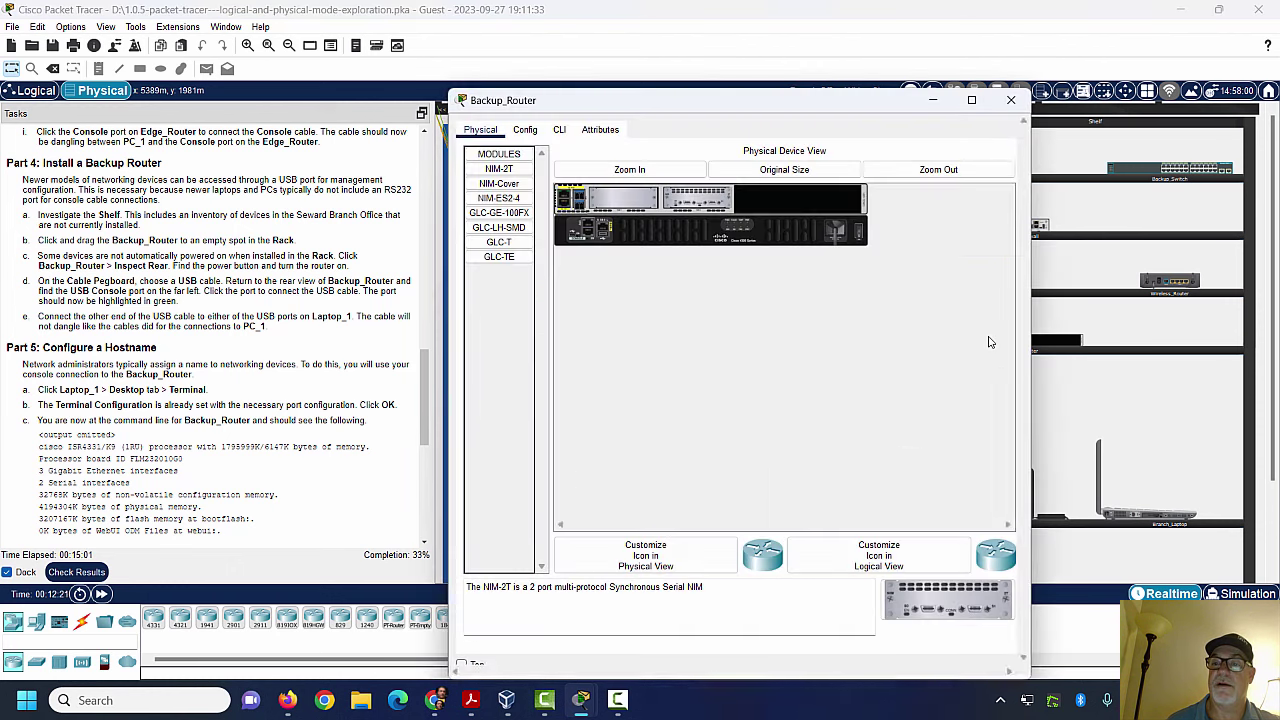
click(1011, 100)
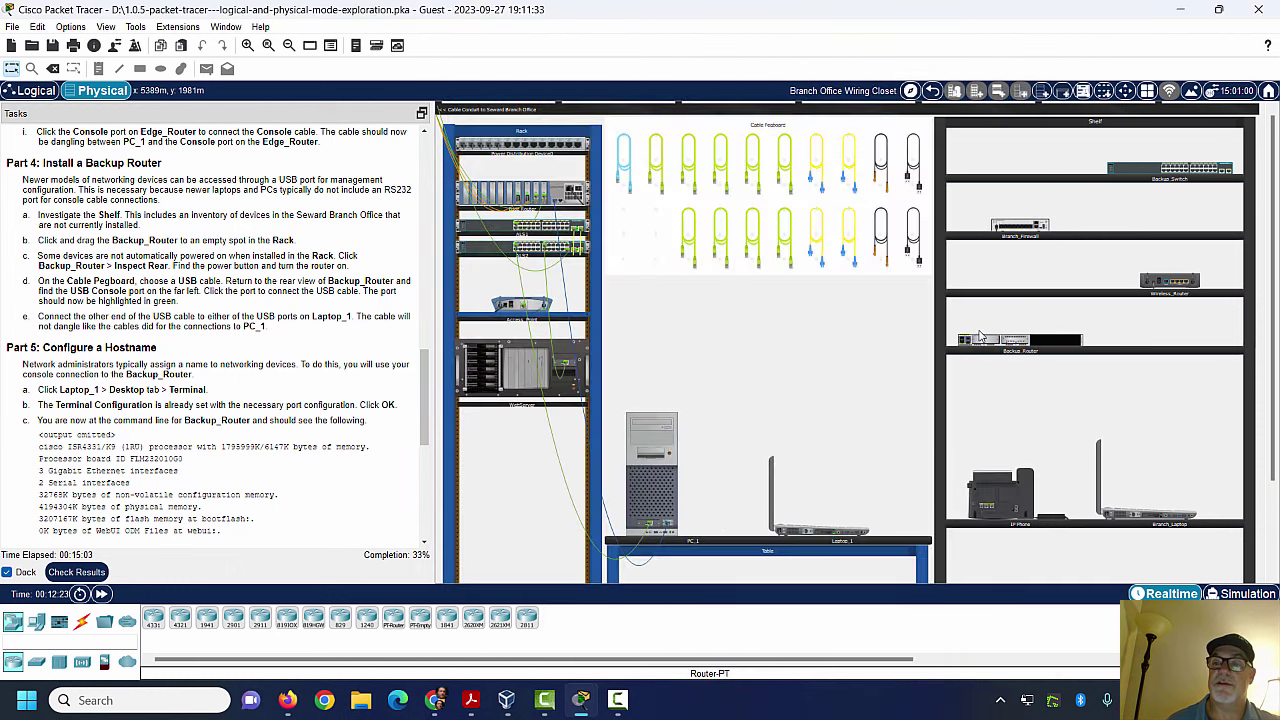
drag(981, 343, 485, 170)
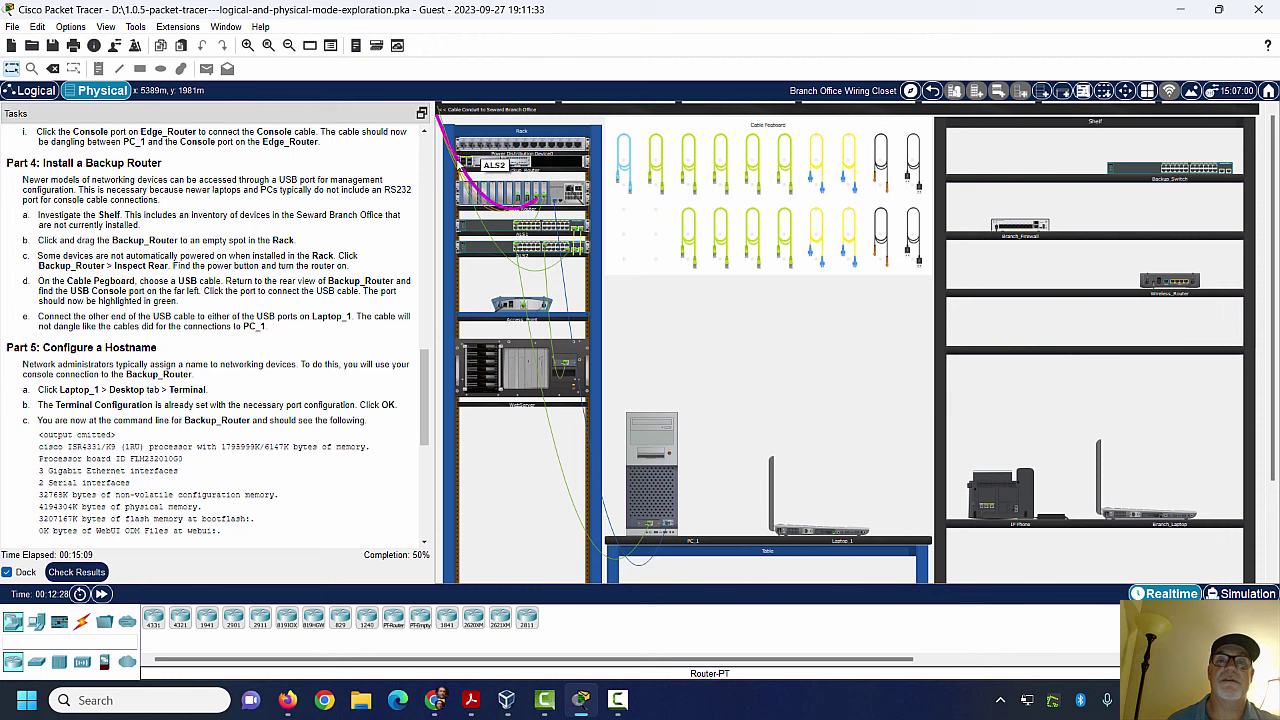
mouse_move(570, 173)
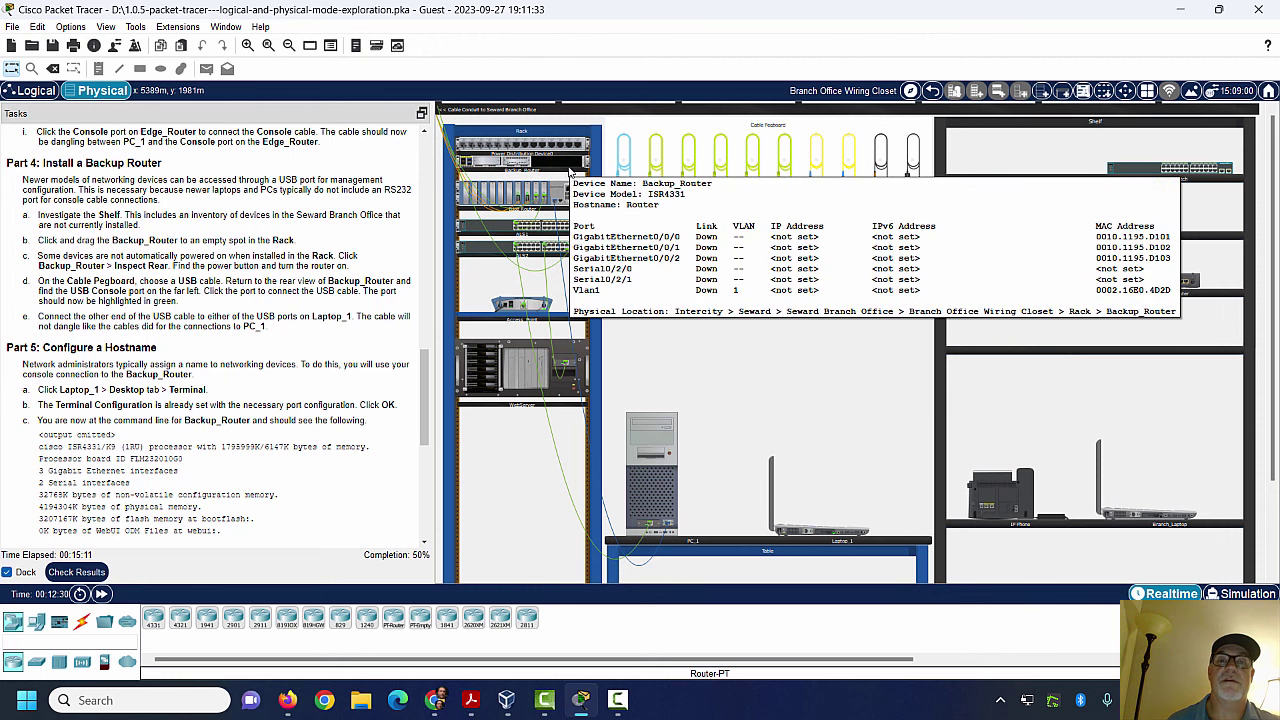
click(247, 45)
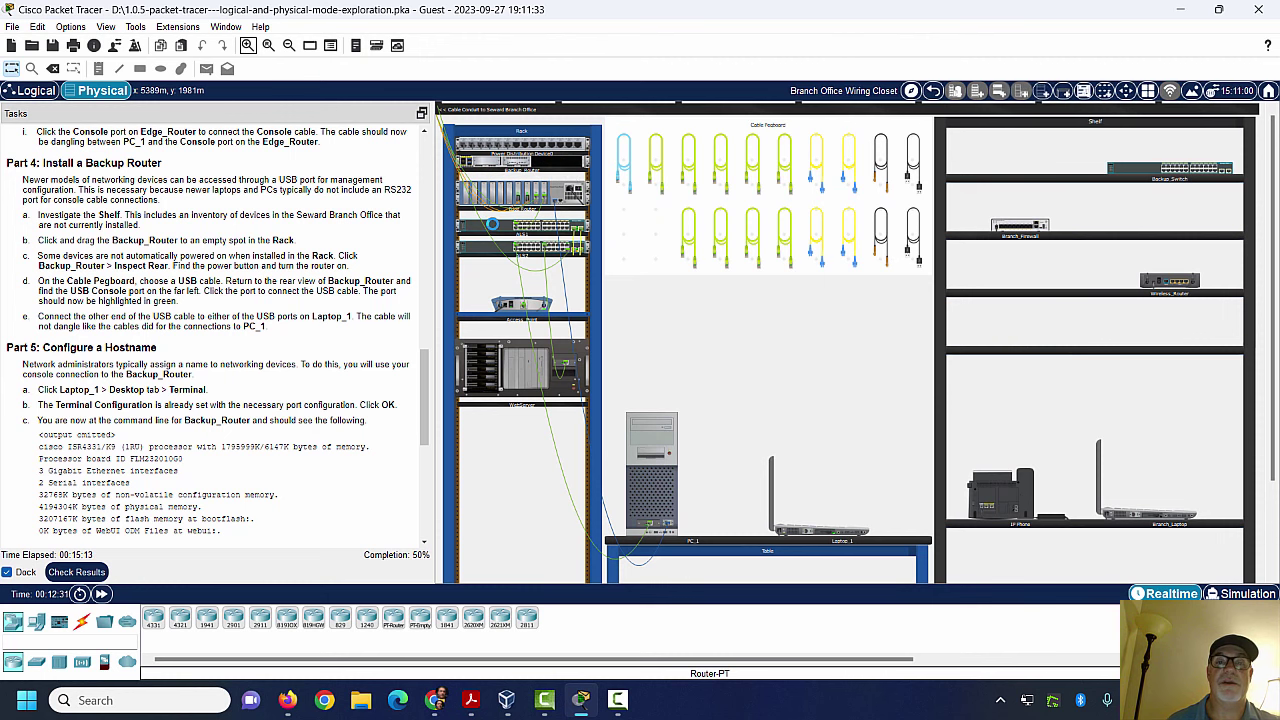
click(492, 224)
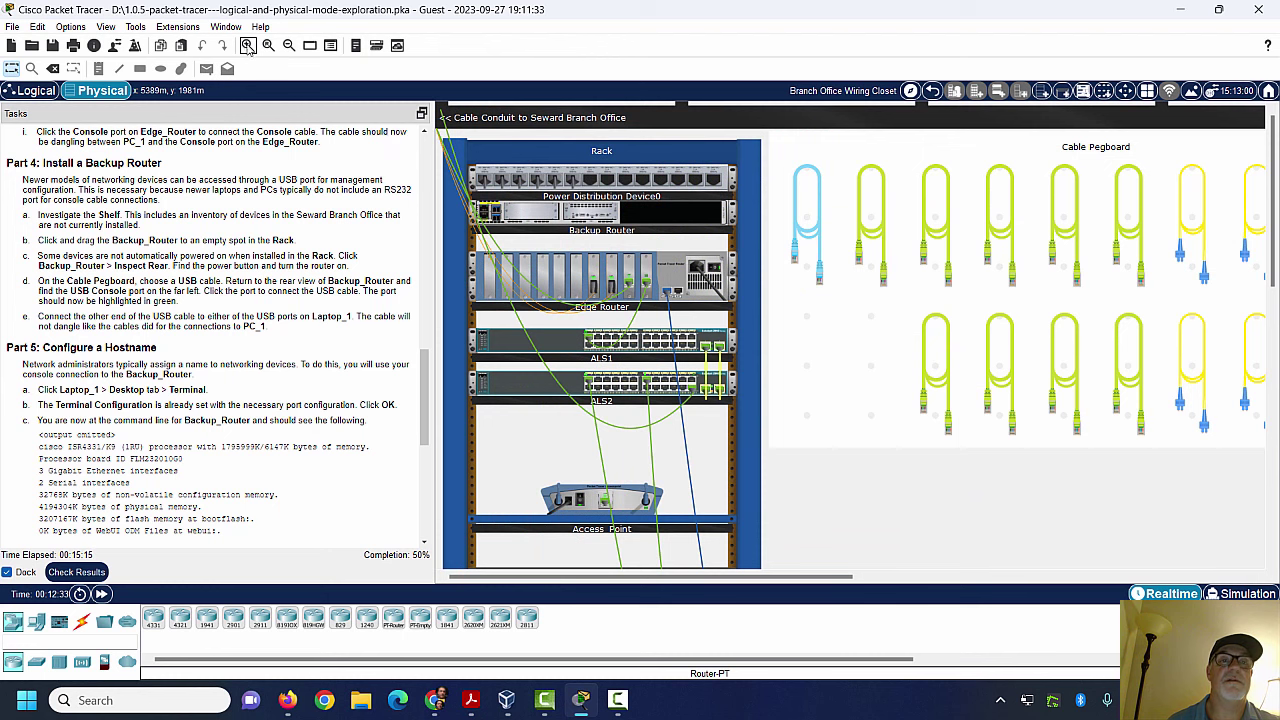
click(662, 284)
key(Escape)
drag(703, 268, 703, 313)
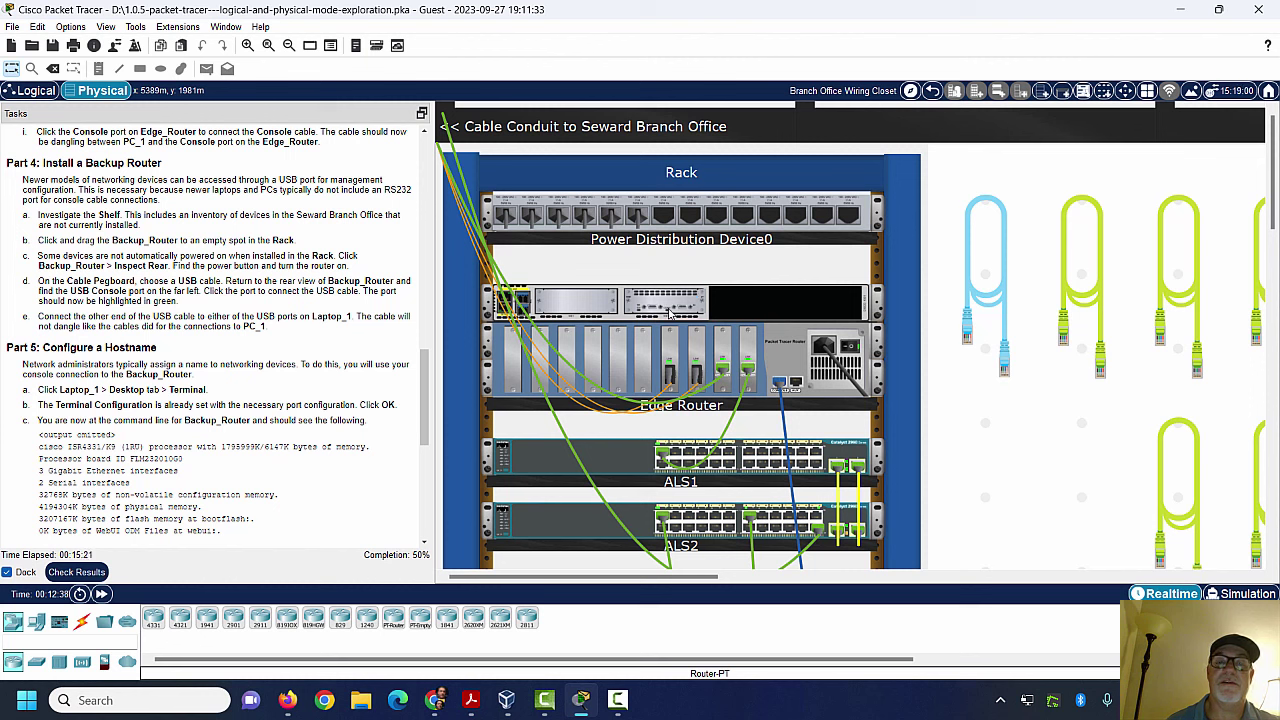
drag(670, 313, 665, 270)
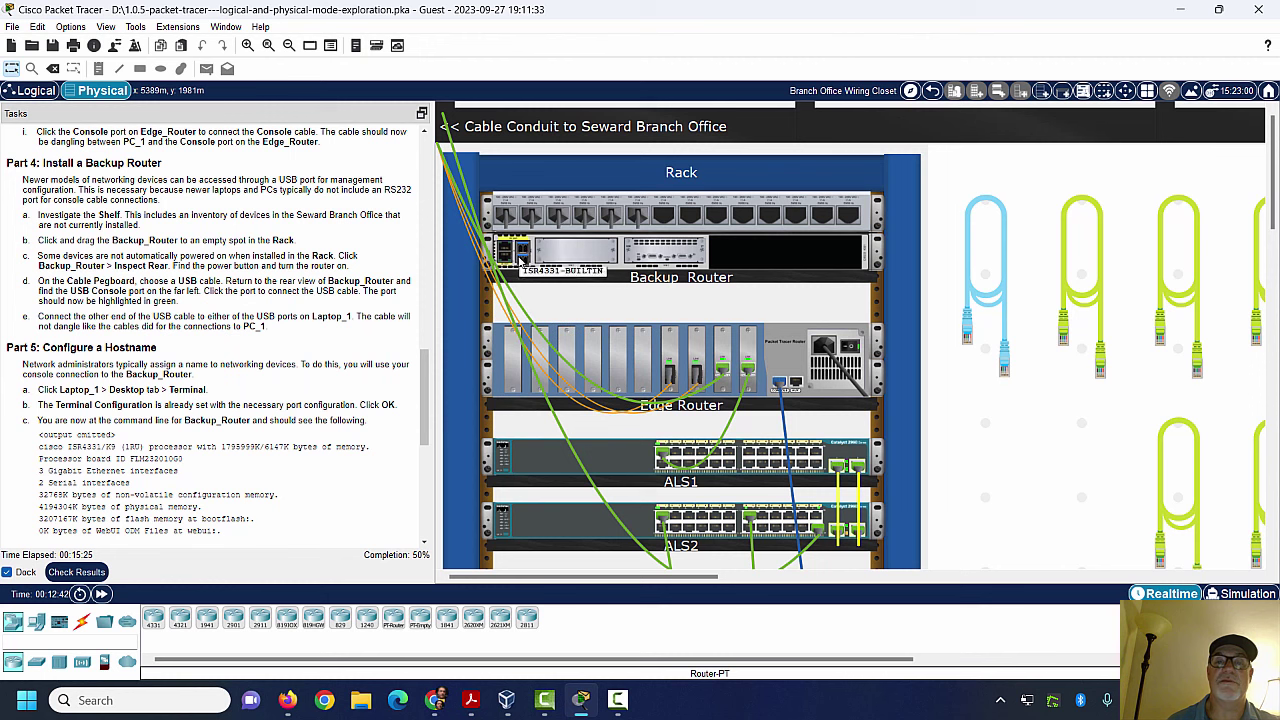
Step: Examine the rear console and USB ports of Backup_Router enlarged in its physical device view
click(650, 258)
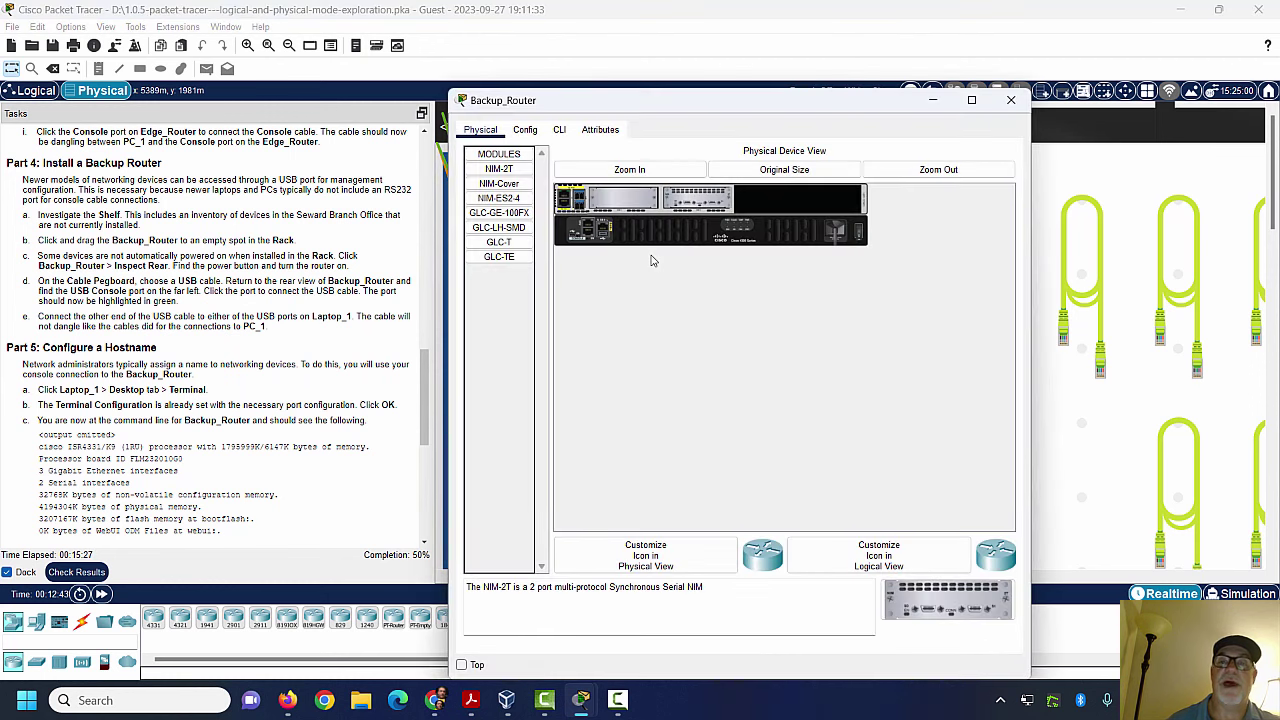
click(630, 170)
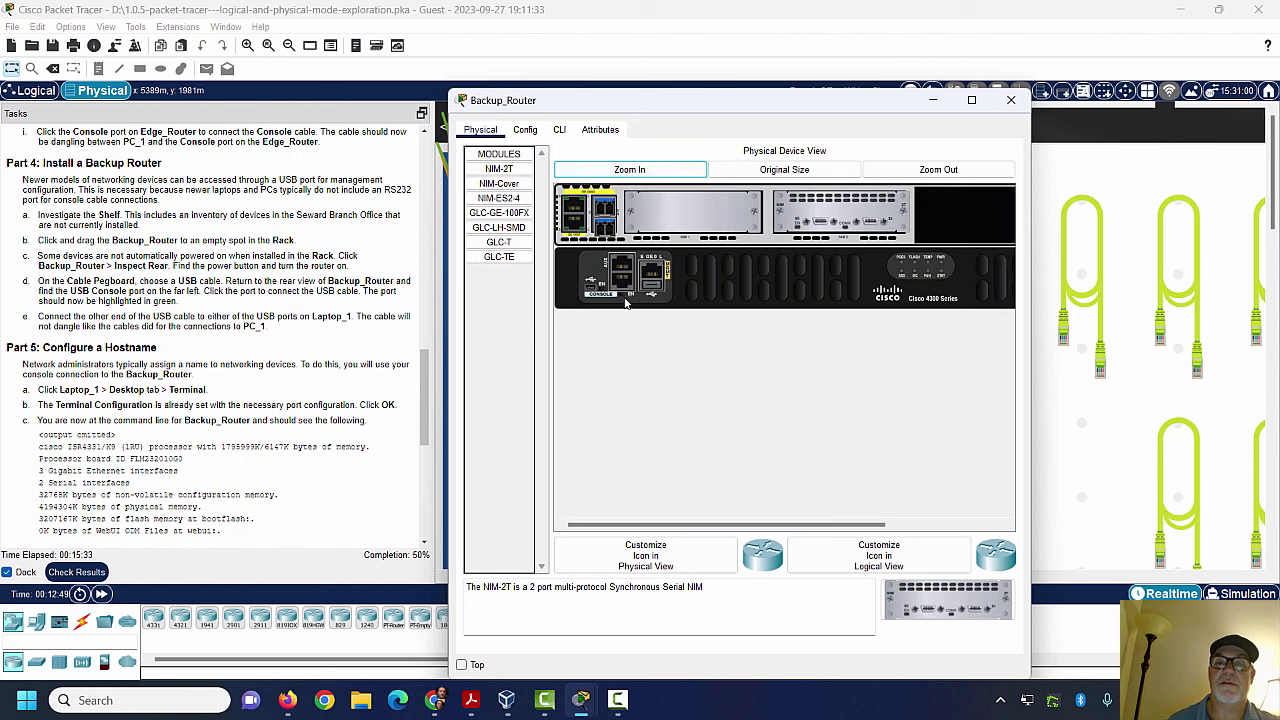
click(1011, 100)
Step: Inspect the rear of Backup_Router in the Rack and switch on its power
right_click(631, 254)
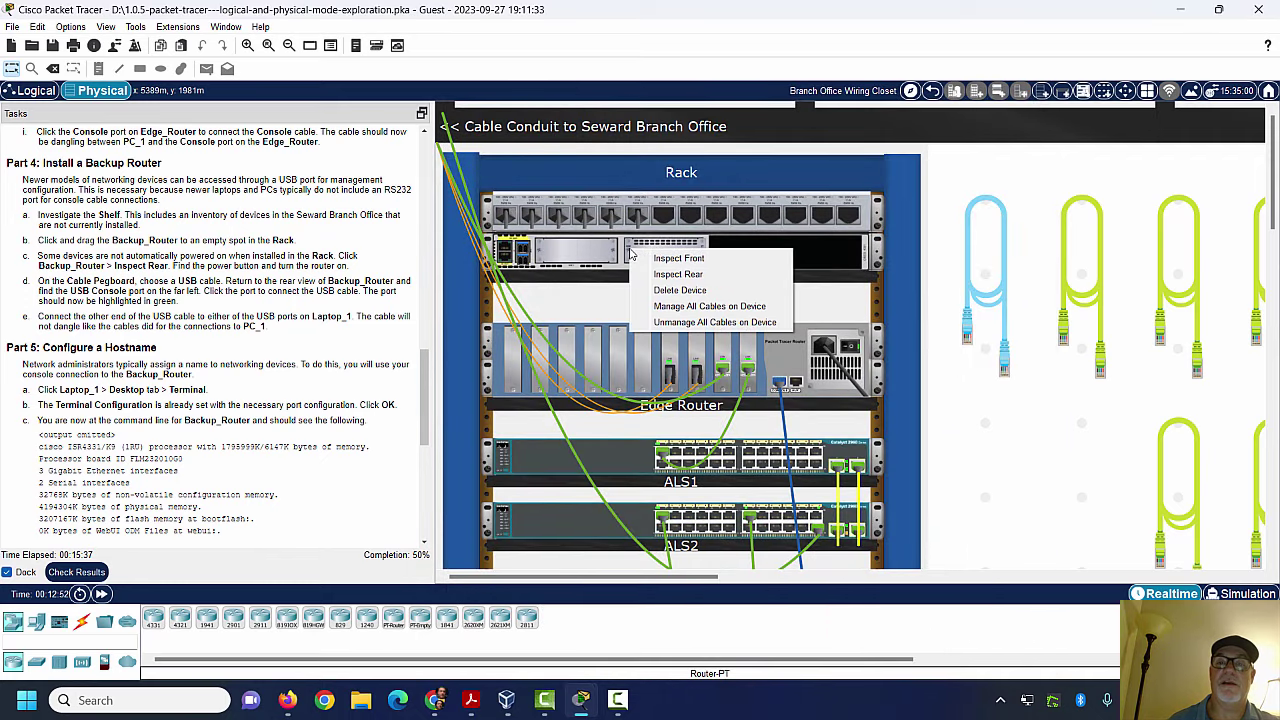
click(678, 274)
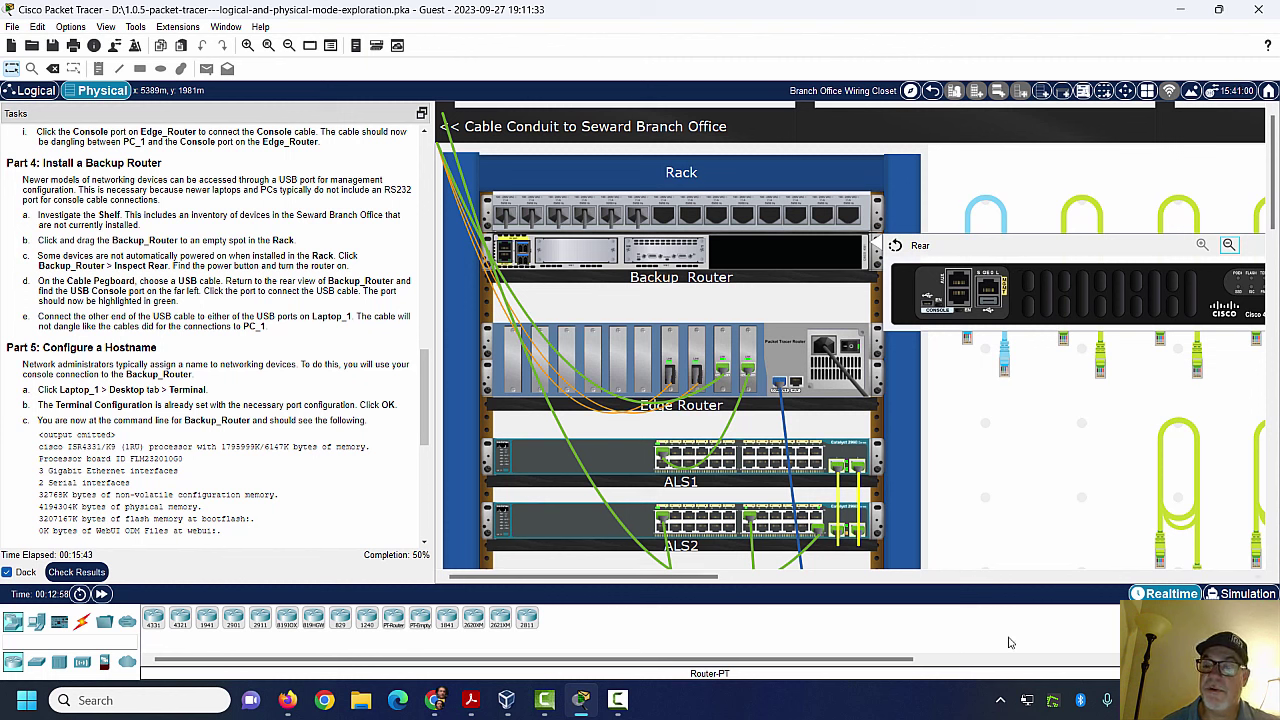
drag(902, 662, 1025, 664)
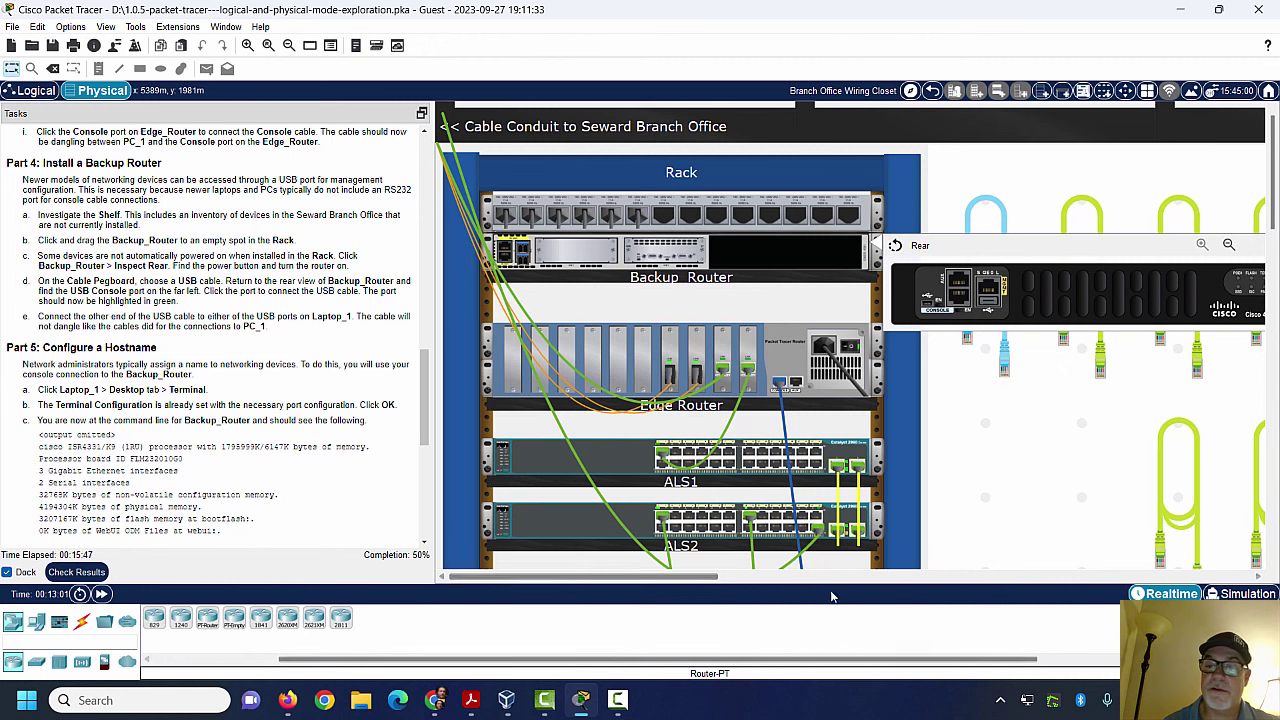
drag(700, 581, 813, 593)
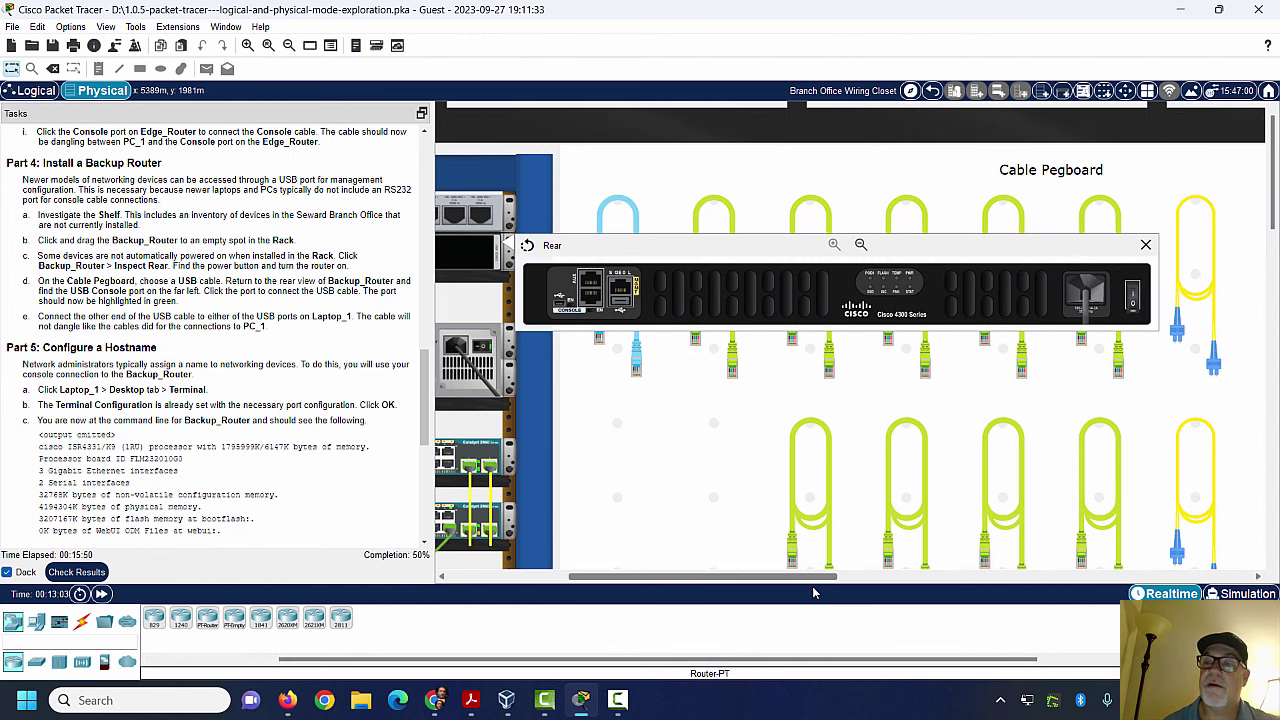
click(1134, 296)
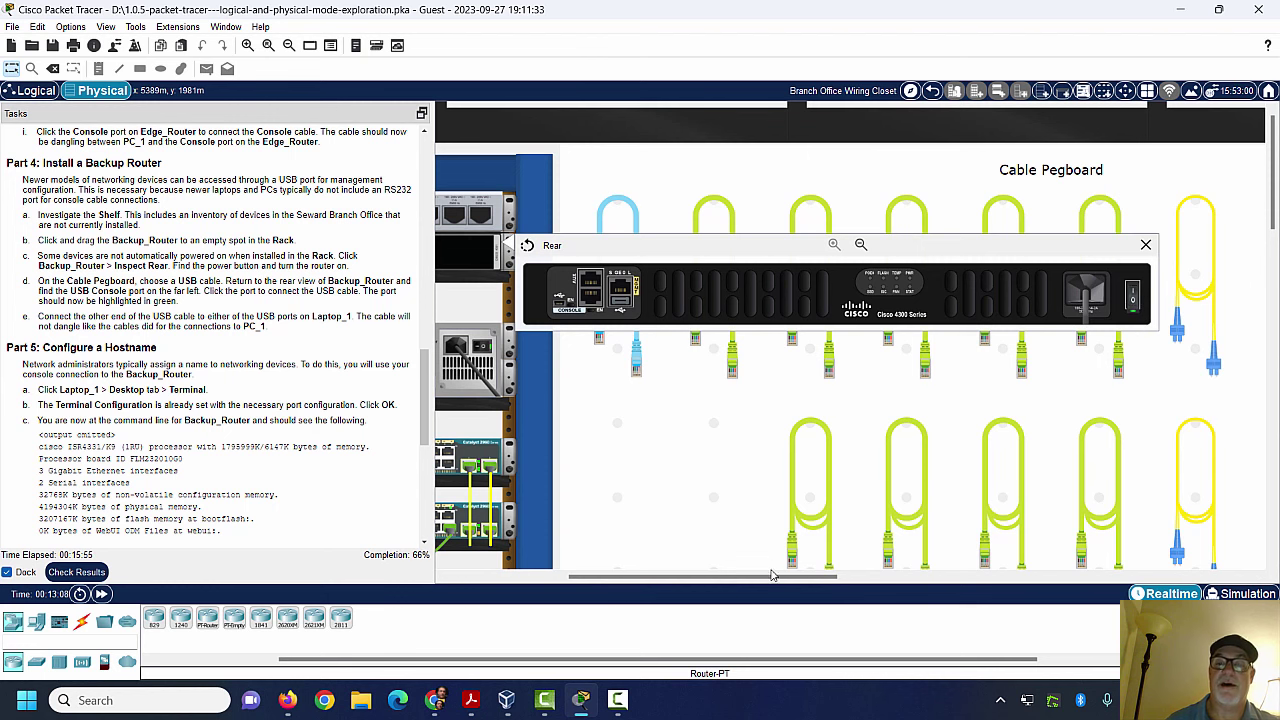
Step: Check the powered router in Backup_Router's physical device view, and dismiss its rear view in the wiring closet
drag(771, 582, 625, 578)
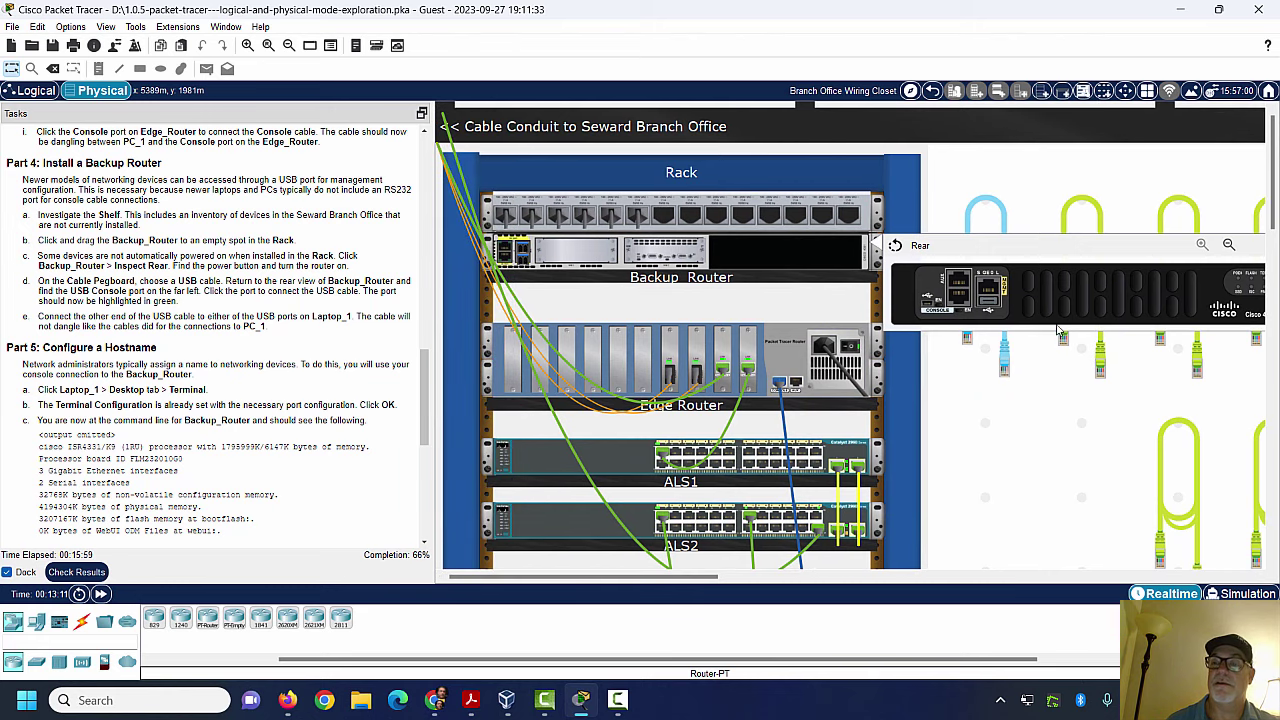
click(824, 175)
key(Return)
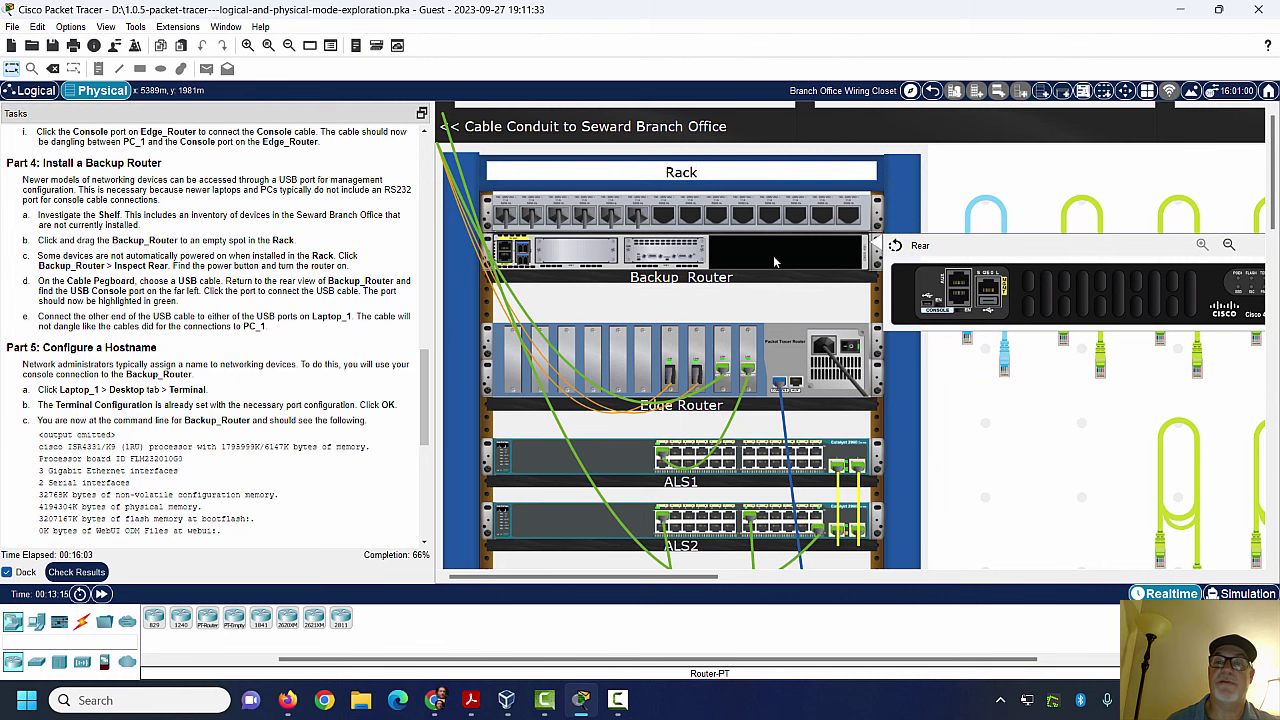
click(769, 262)
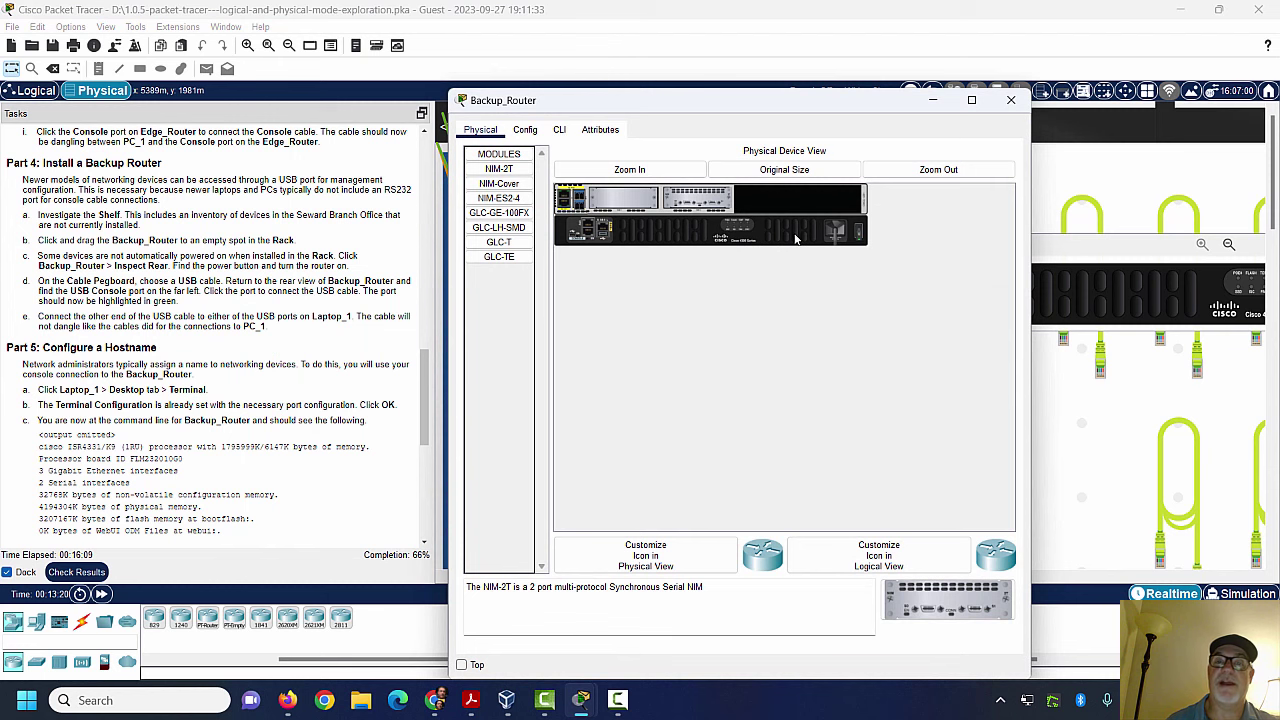
click(1012, 102)
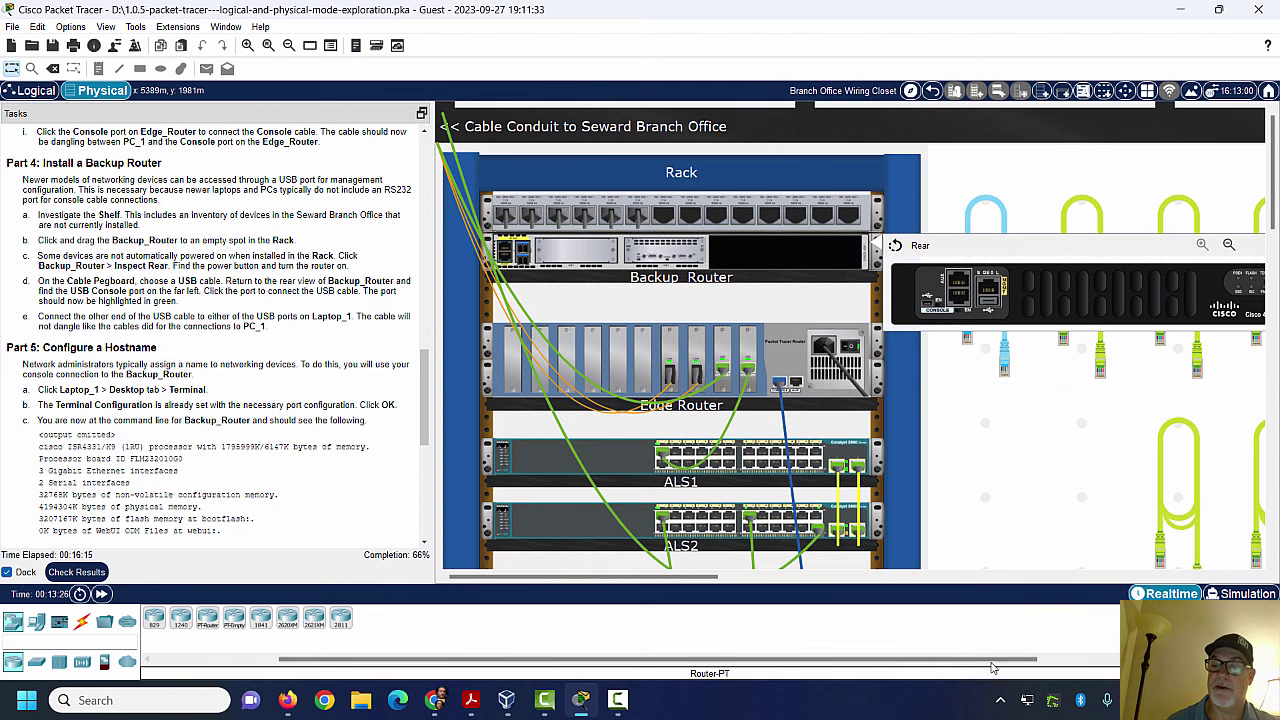
drag(993, 667, 1023, 665)
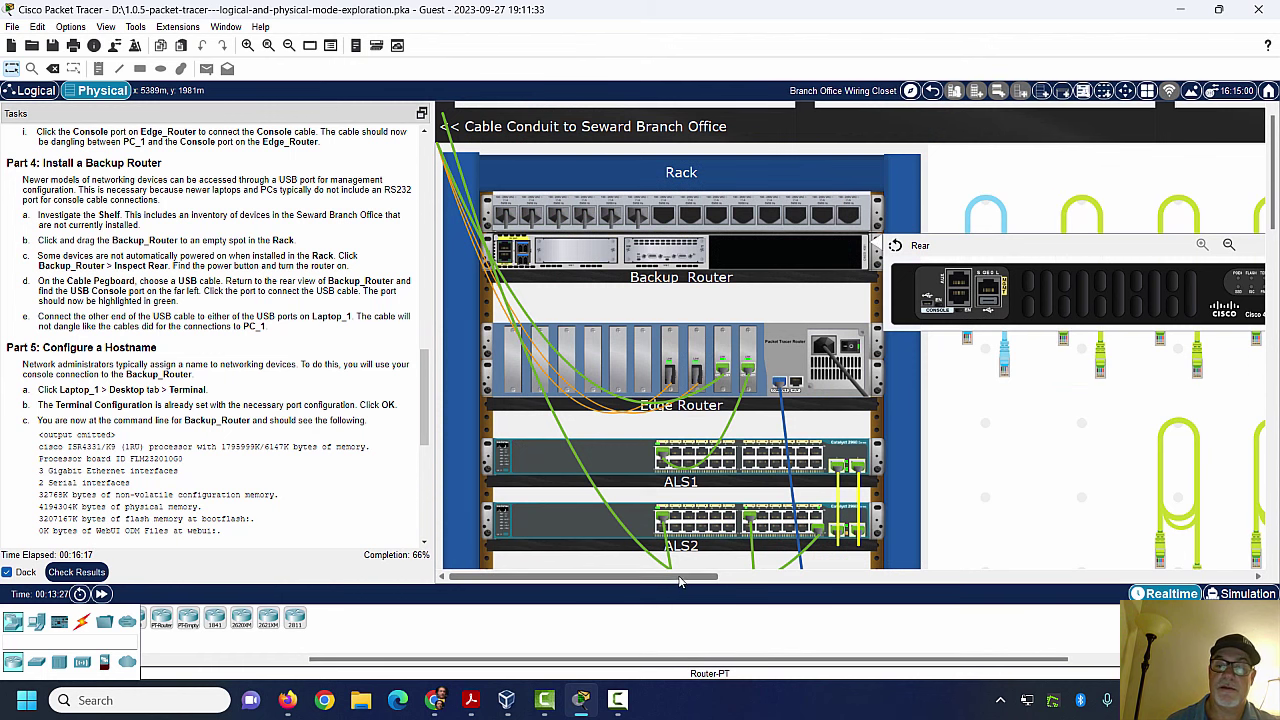
drag(679, 581, 804, 581)
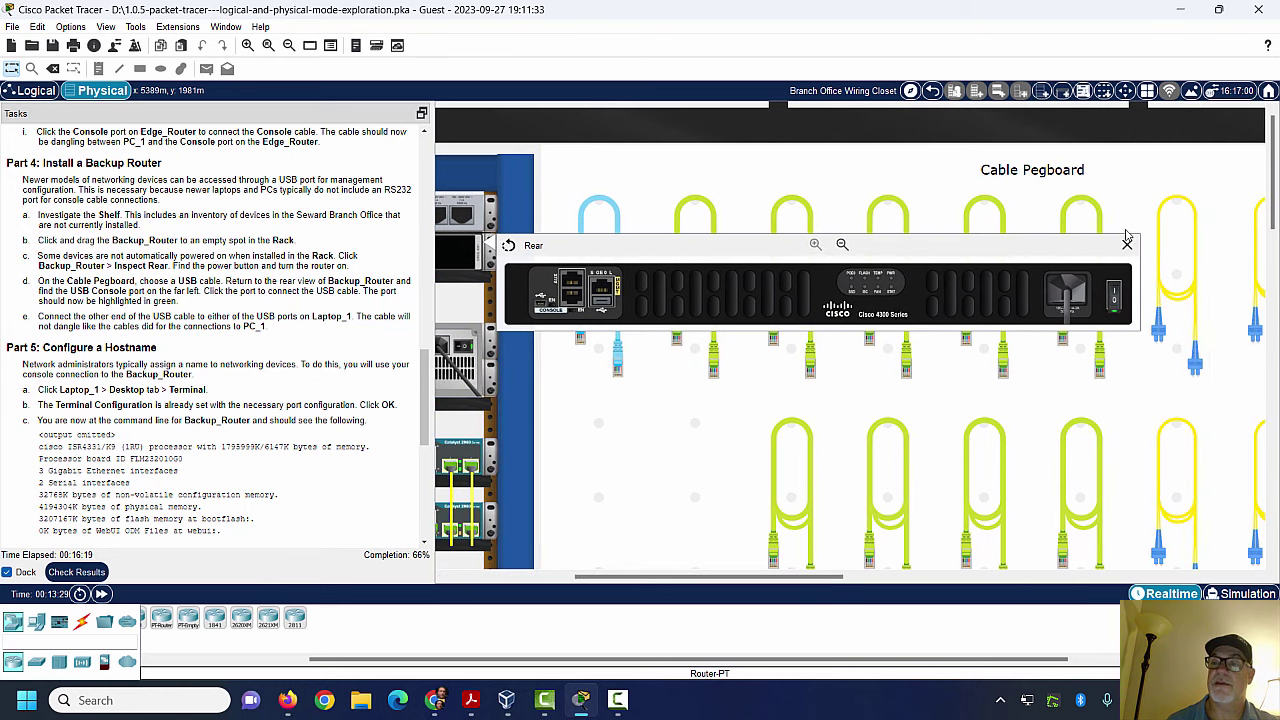
click(1128, 244)
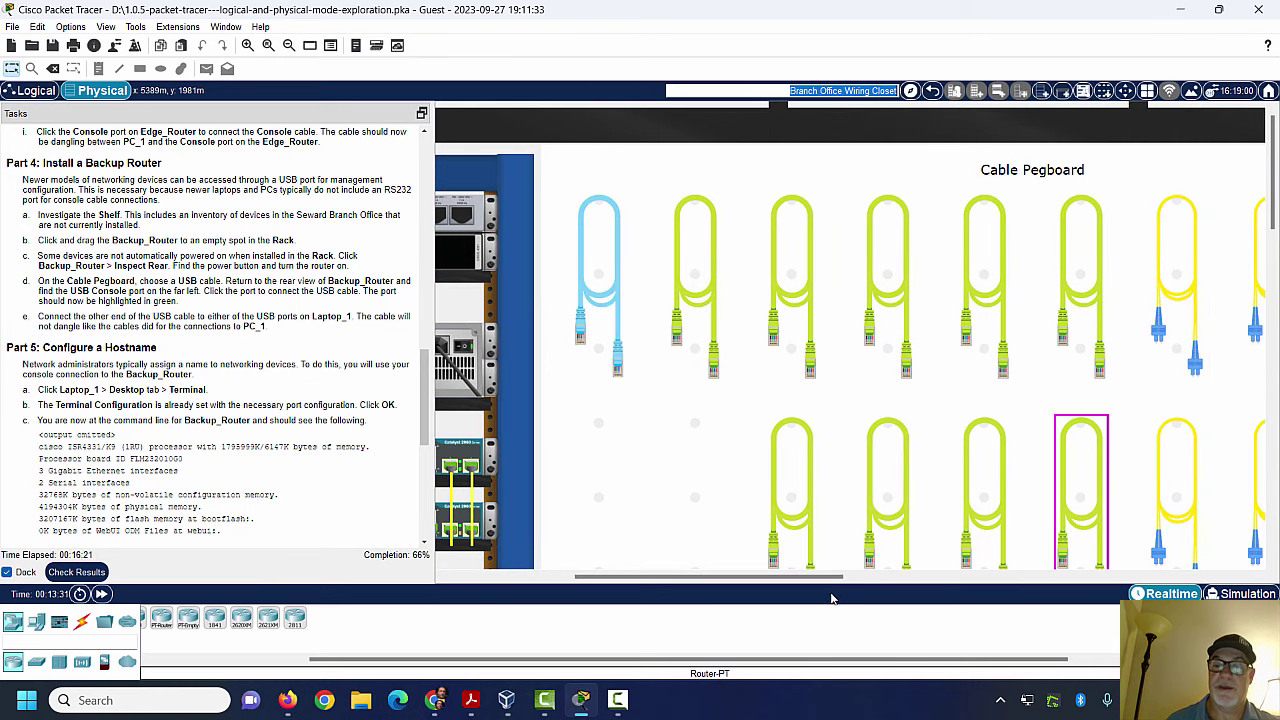
drag(830, 579, 683, 603)
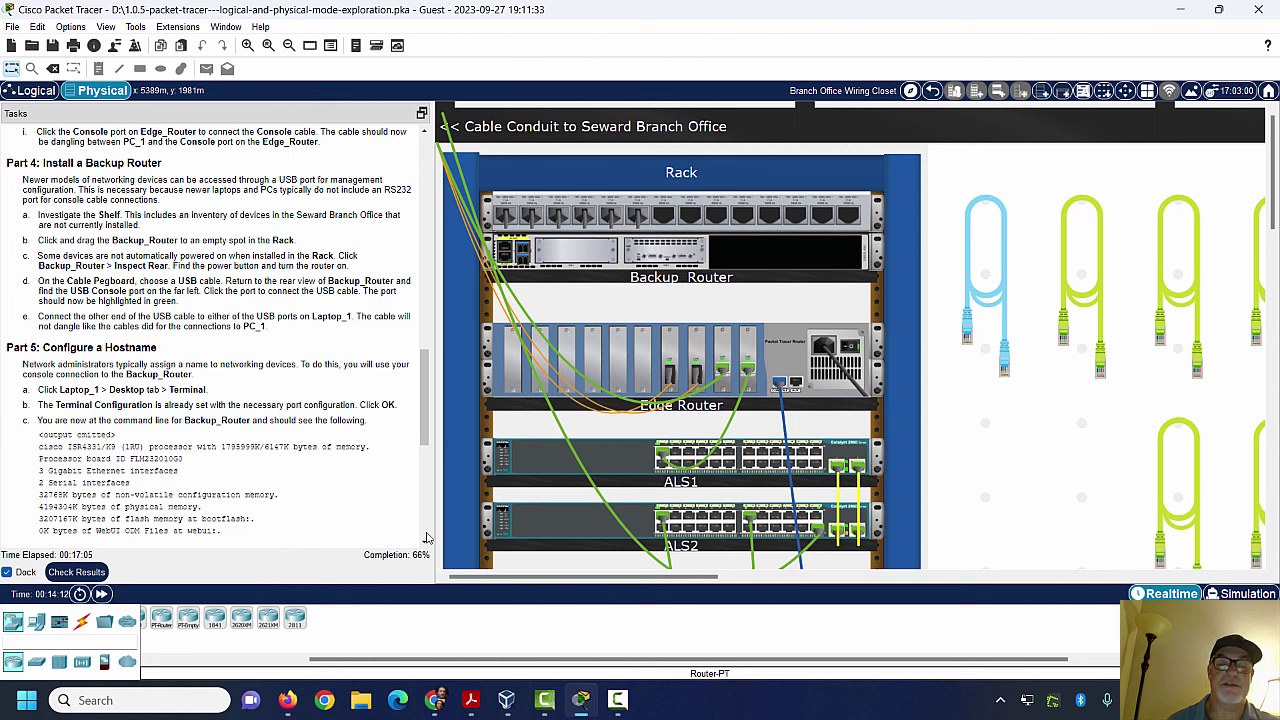
Step: Take a USB cable from the Cable Pegboard and connect it to the USB Console port on Backup_Router's rear
drag(483, 583, 732, 577)
click(1086, 296)
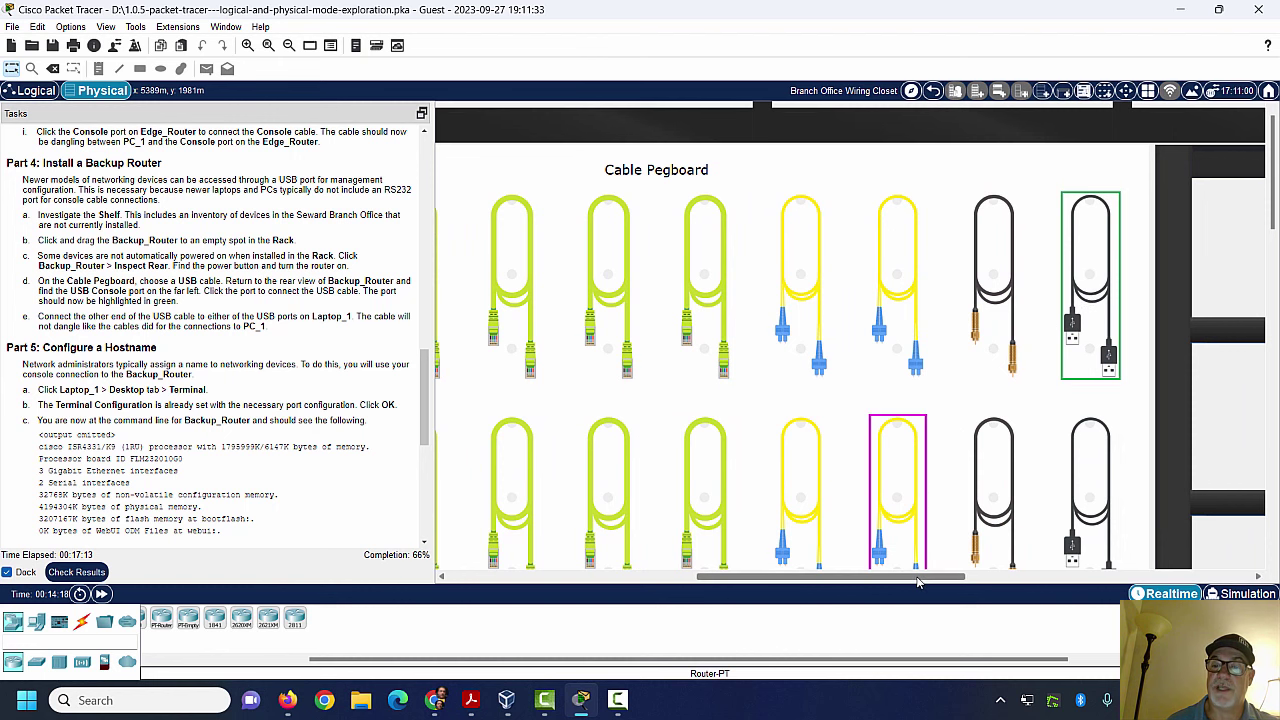
drag(918, 582, 671, 580)
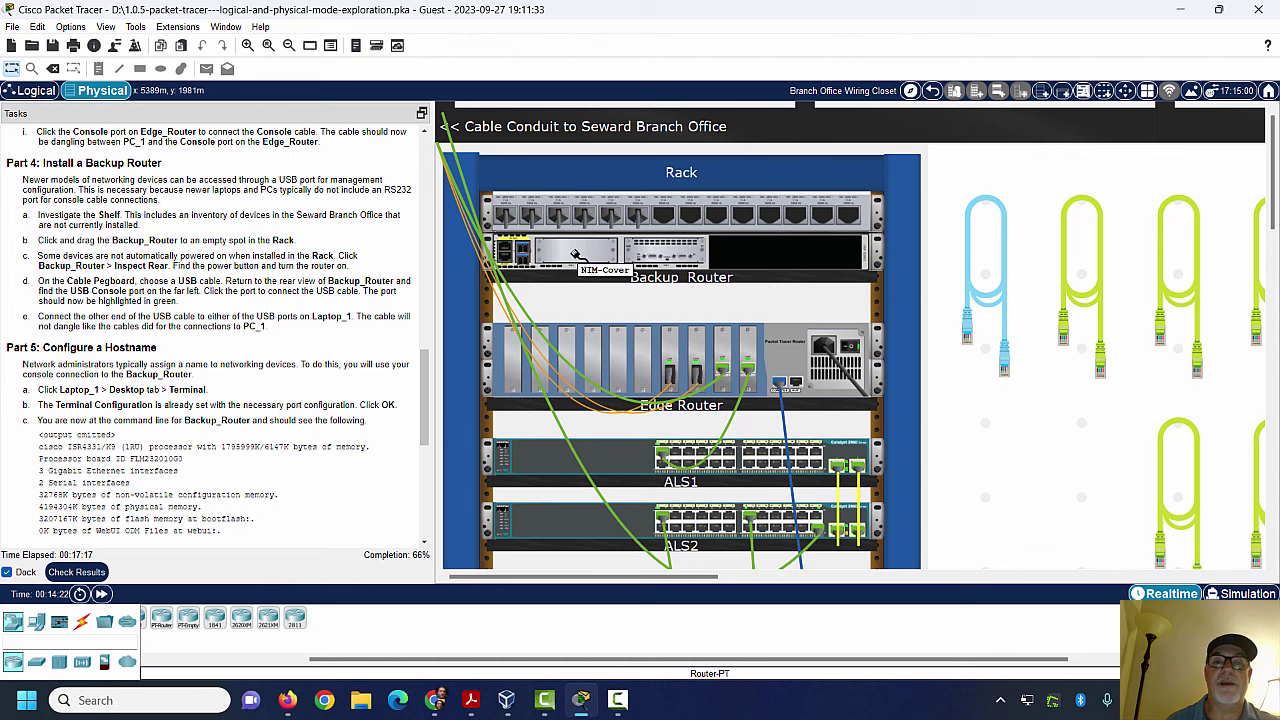
click(248, 45)
click(522, 244)
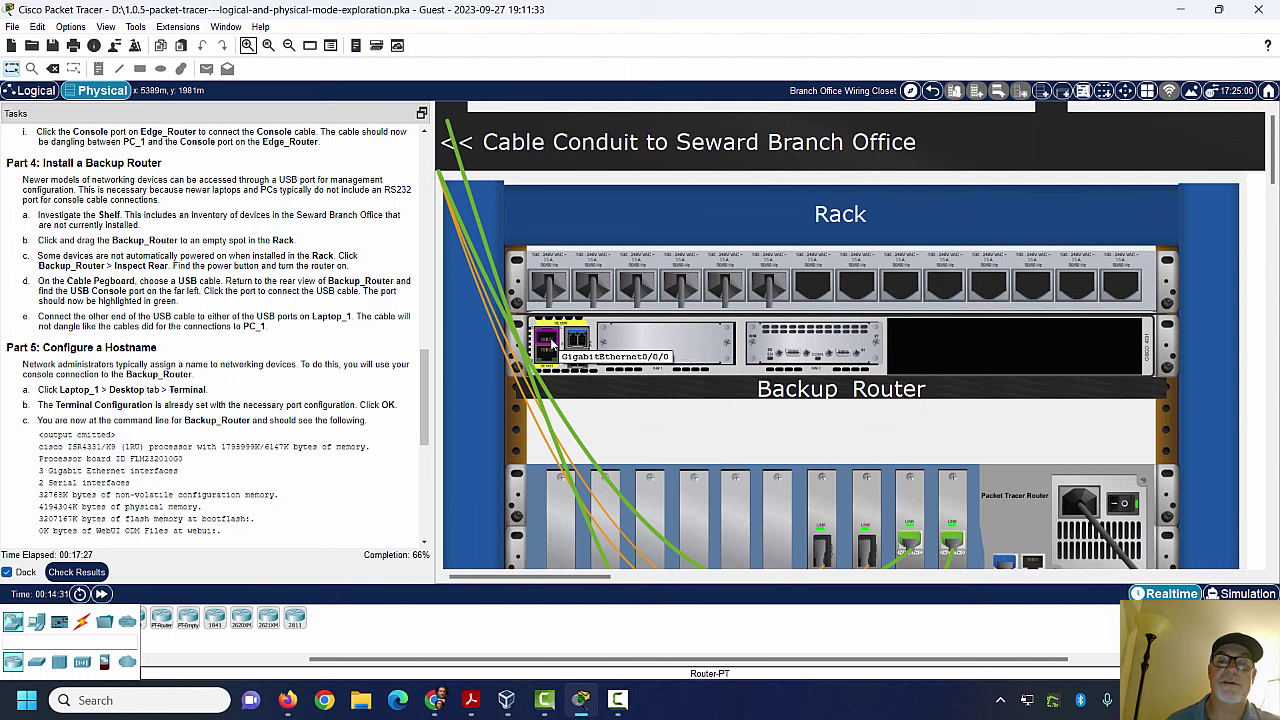
right_click(655, 362)
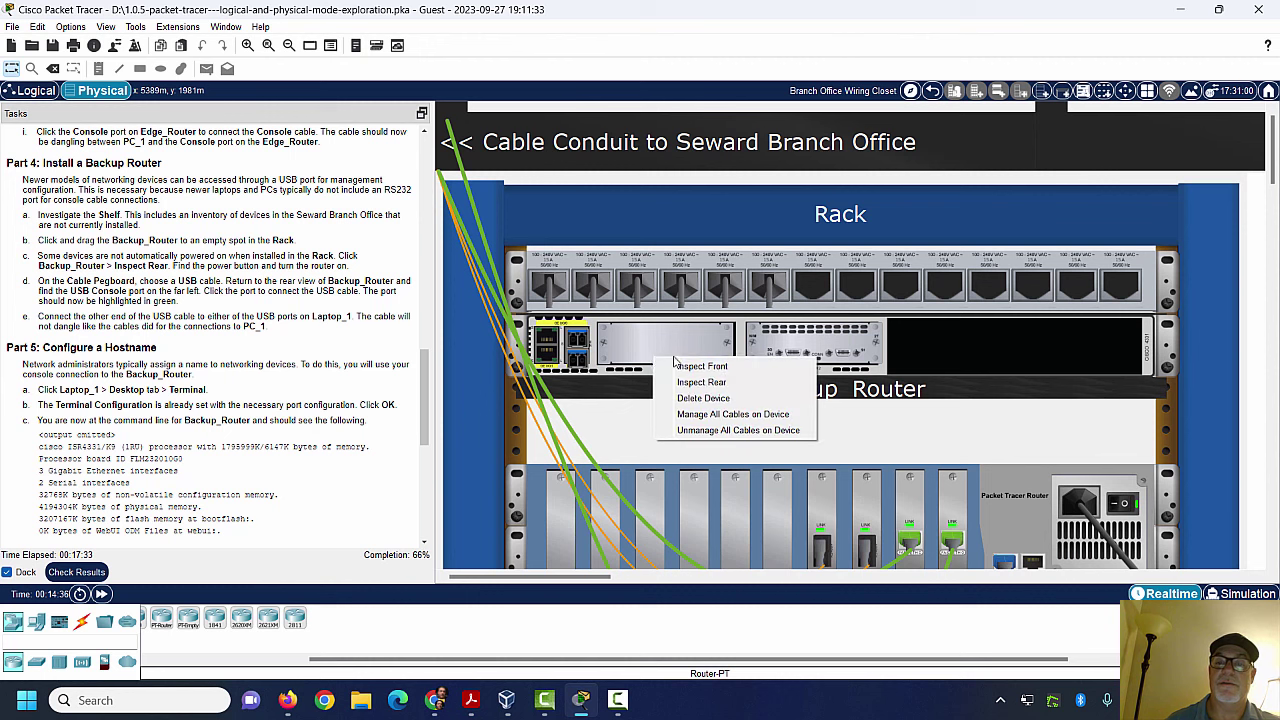
click(712, 392)
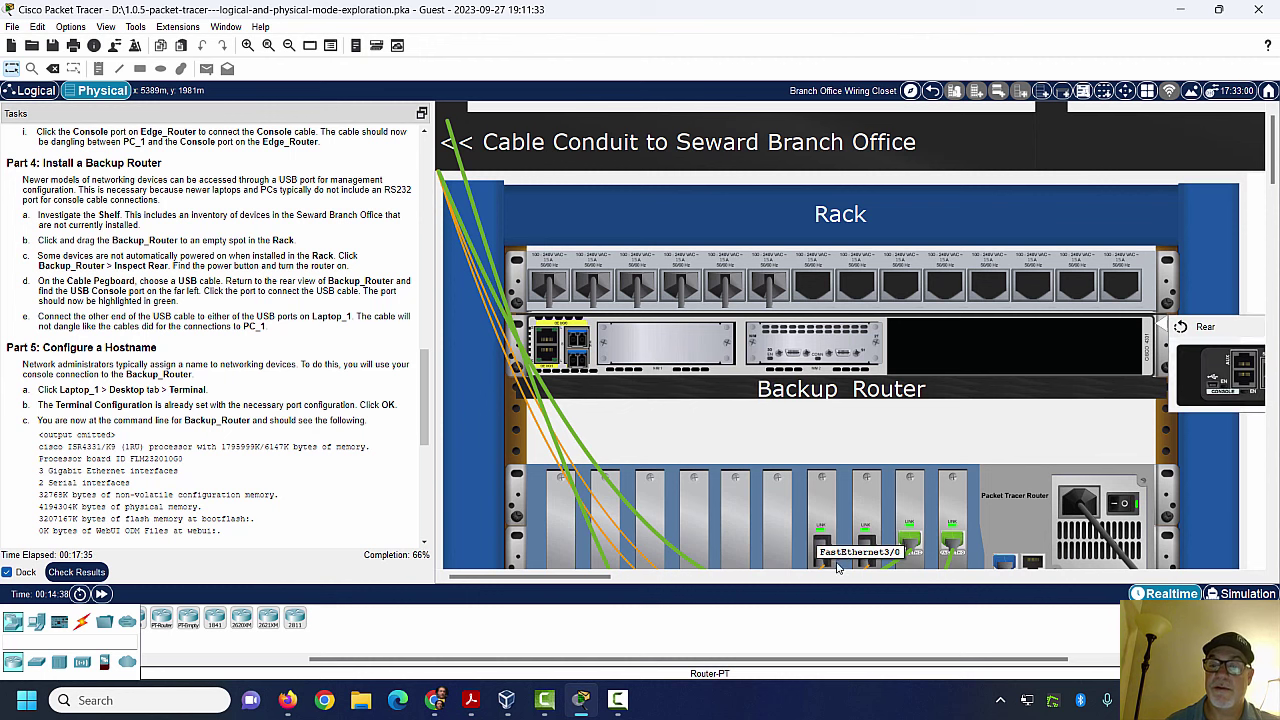
click(622, 578)
drag(625, 580, 697, 580)
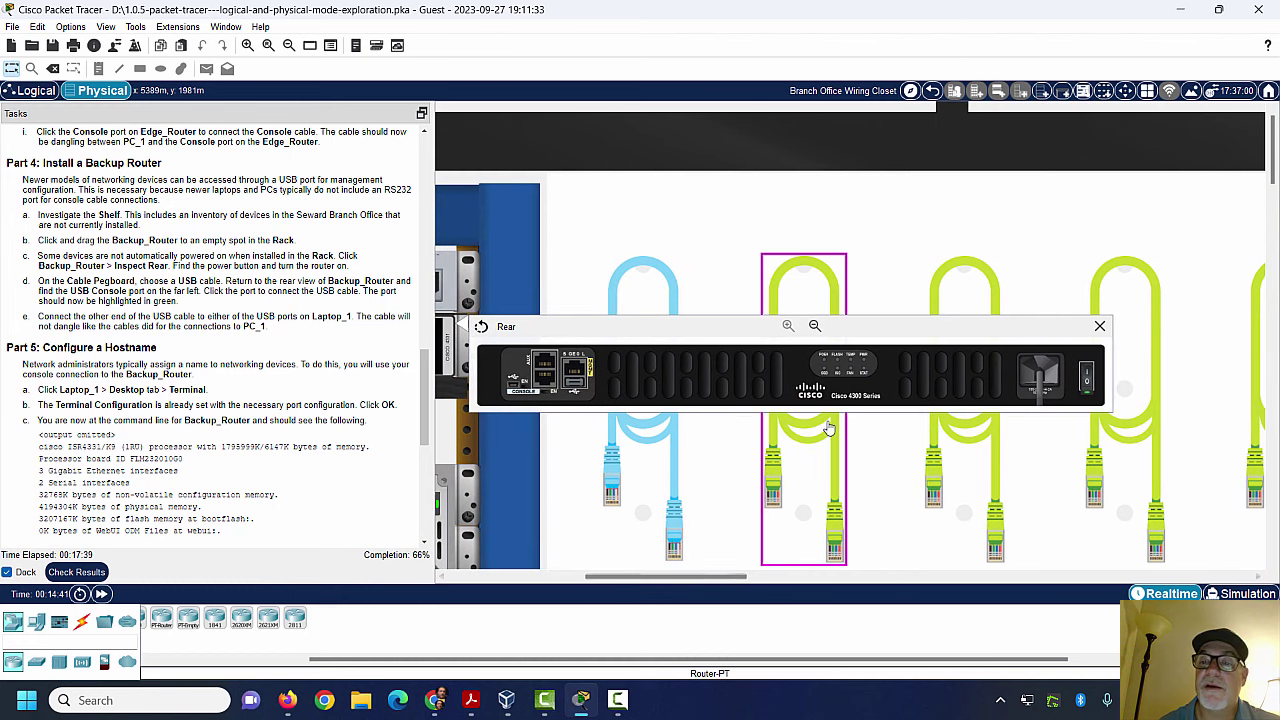
click(514, 386)
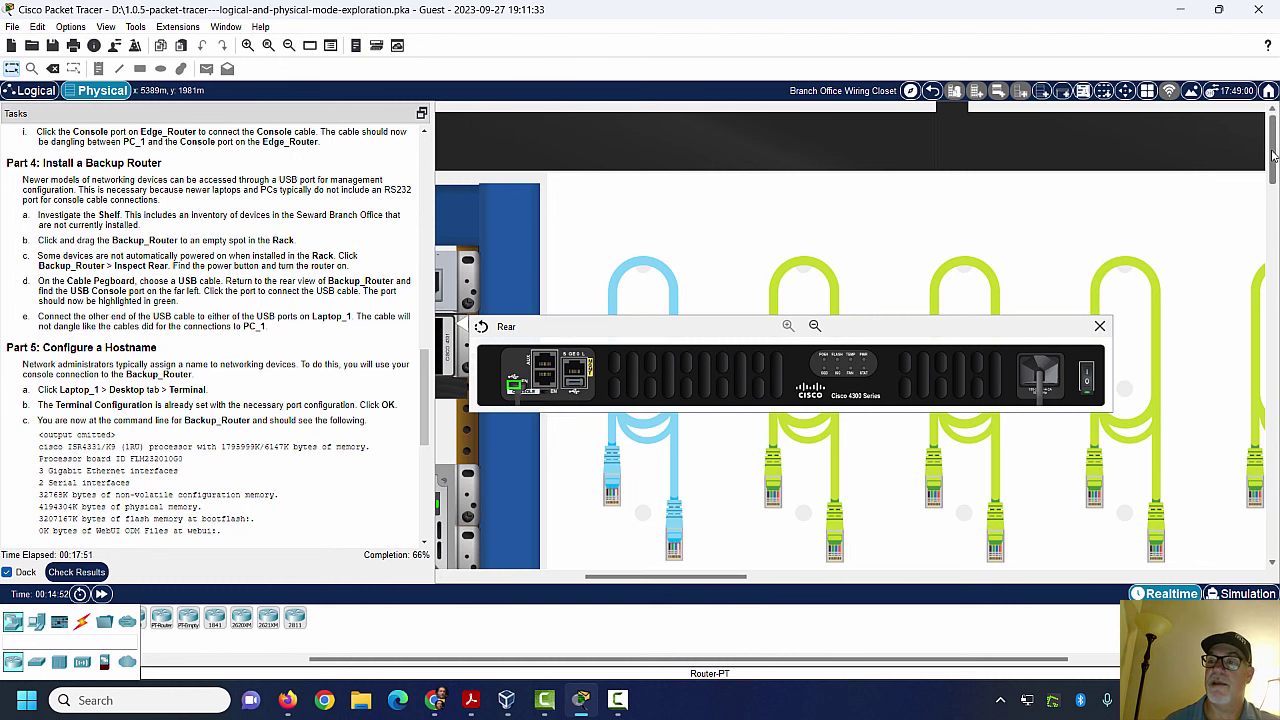
Step: Connect the USB cable's other end to a USB port on Laptop_1 and follow the cable back towards the Rack
scroll(1273, 185, down, 1)
drag(1273, 185, 1275, 424)
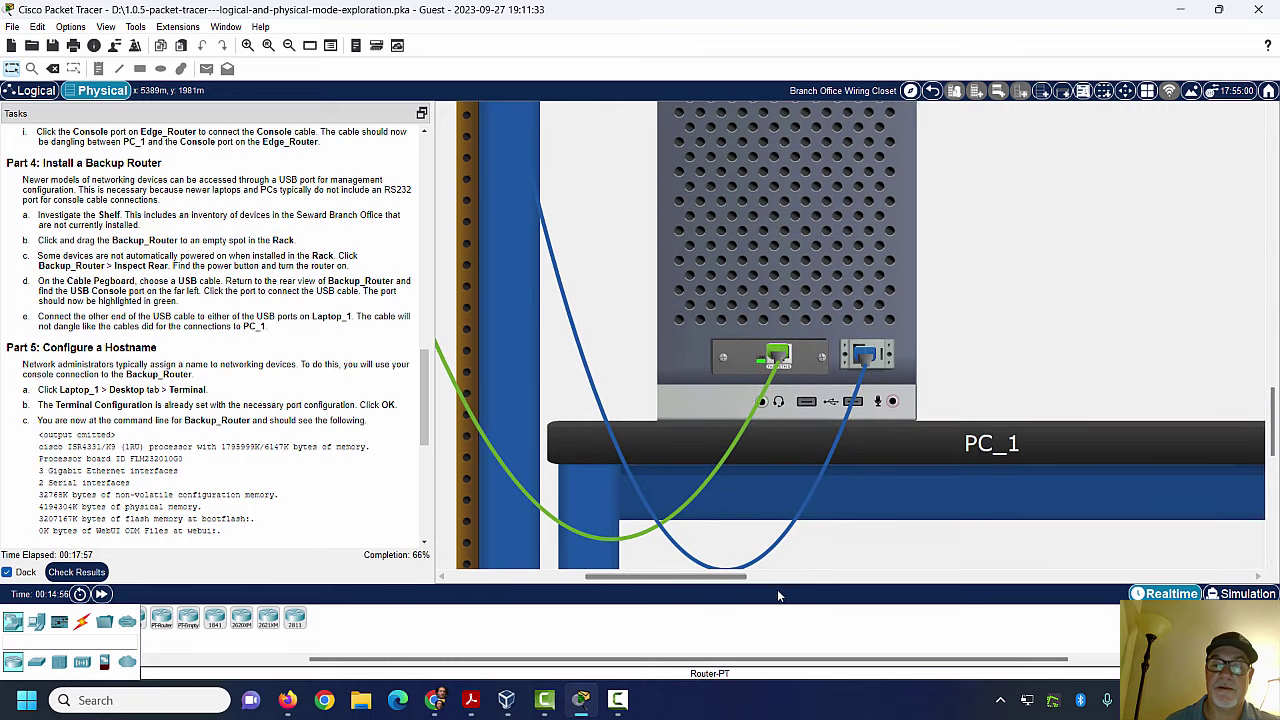
drag(741, 578, 912, 582)
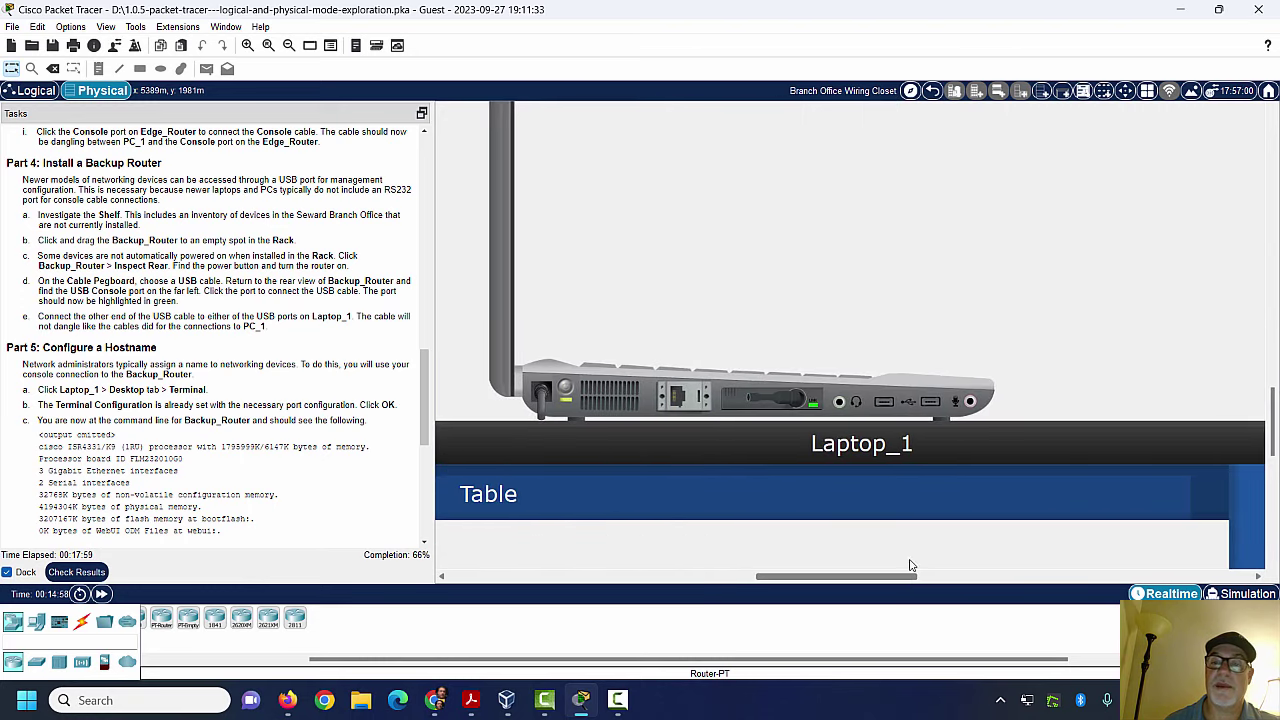
click(885, 403)
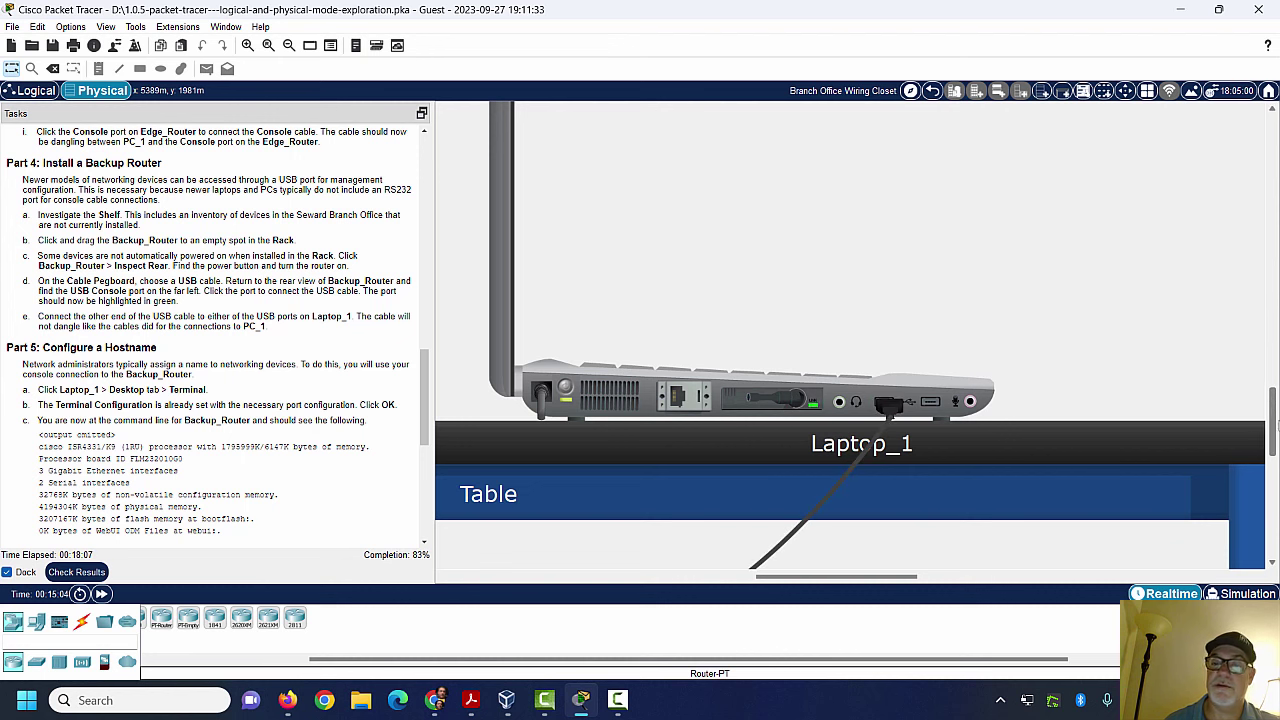
scroll(1274, 425, down, 3)
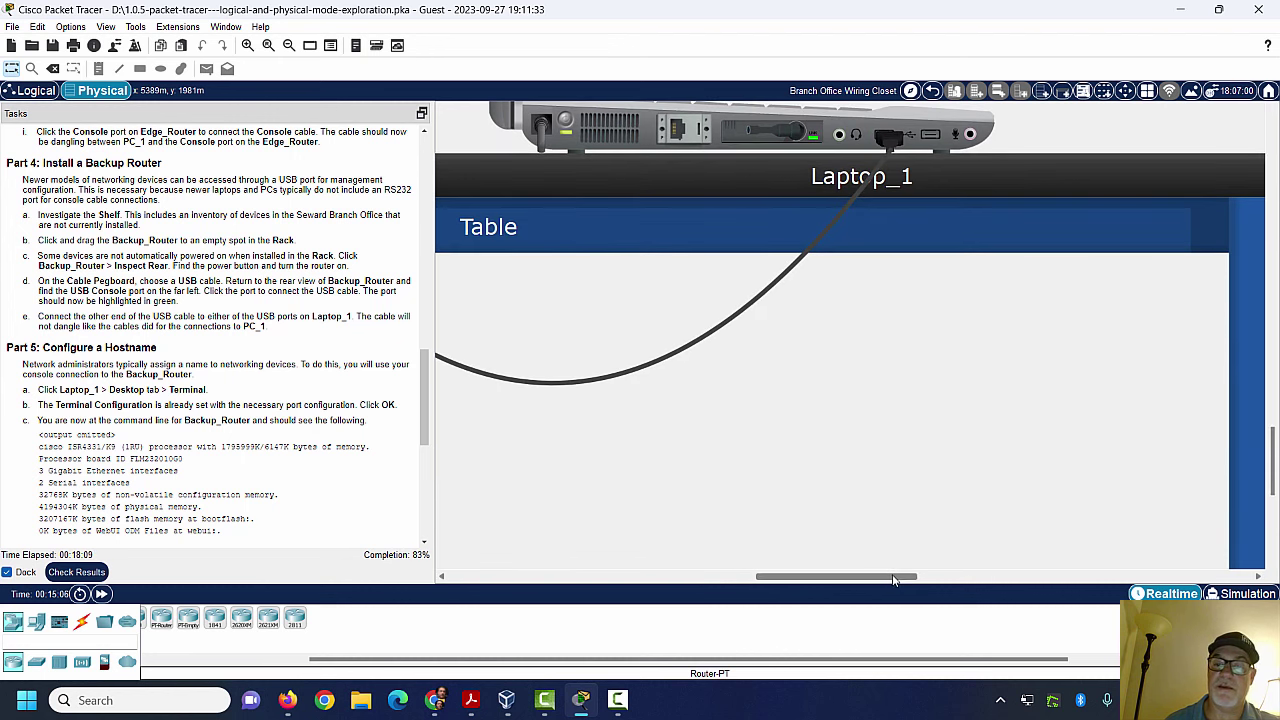
drag(893, 578, 772, 580)
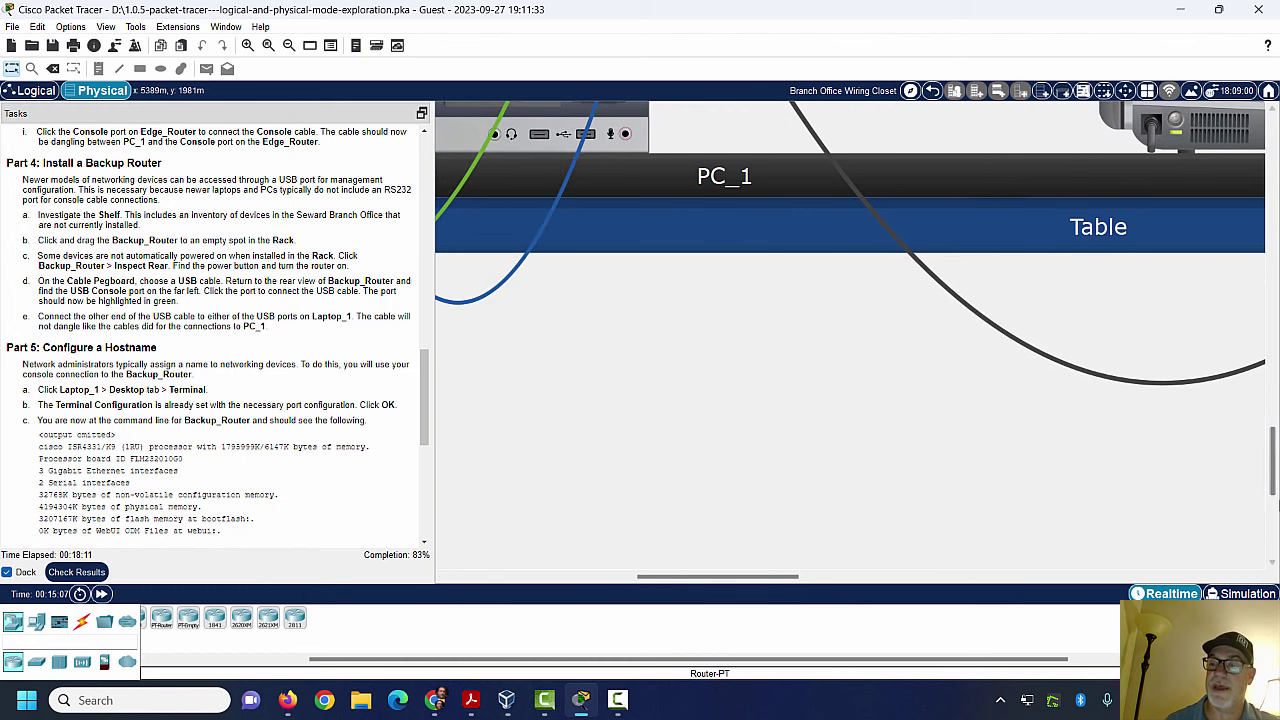
Step: Trace the USB cable from Laptop_1 up to Backup_Router in the Rack and back down to the Table in a zoomed-out view
drag(1273, 465, 1244, 287)
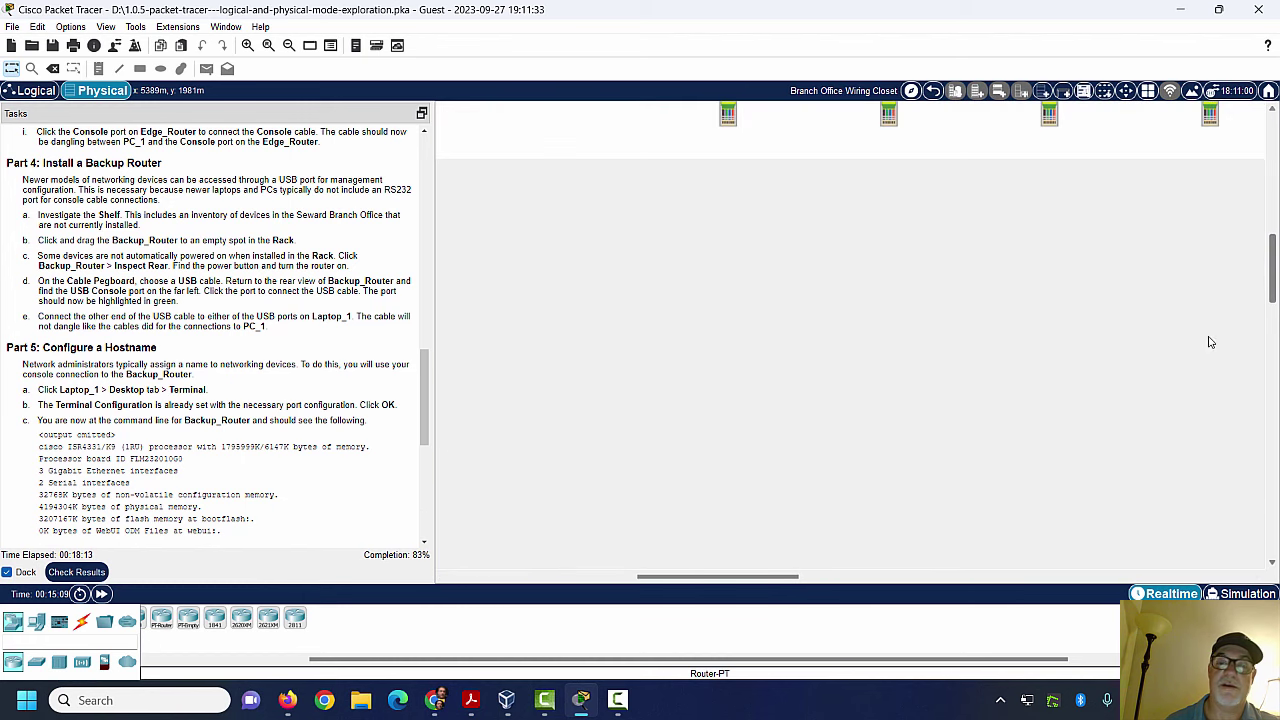
drag(749, 576, 643, 577)
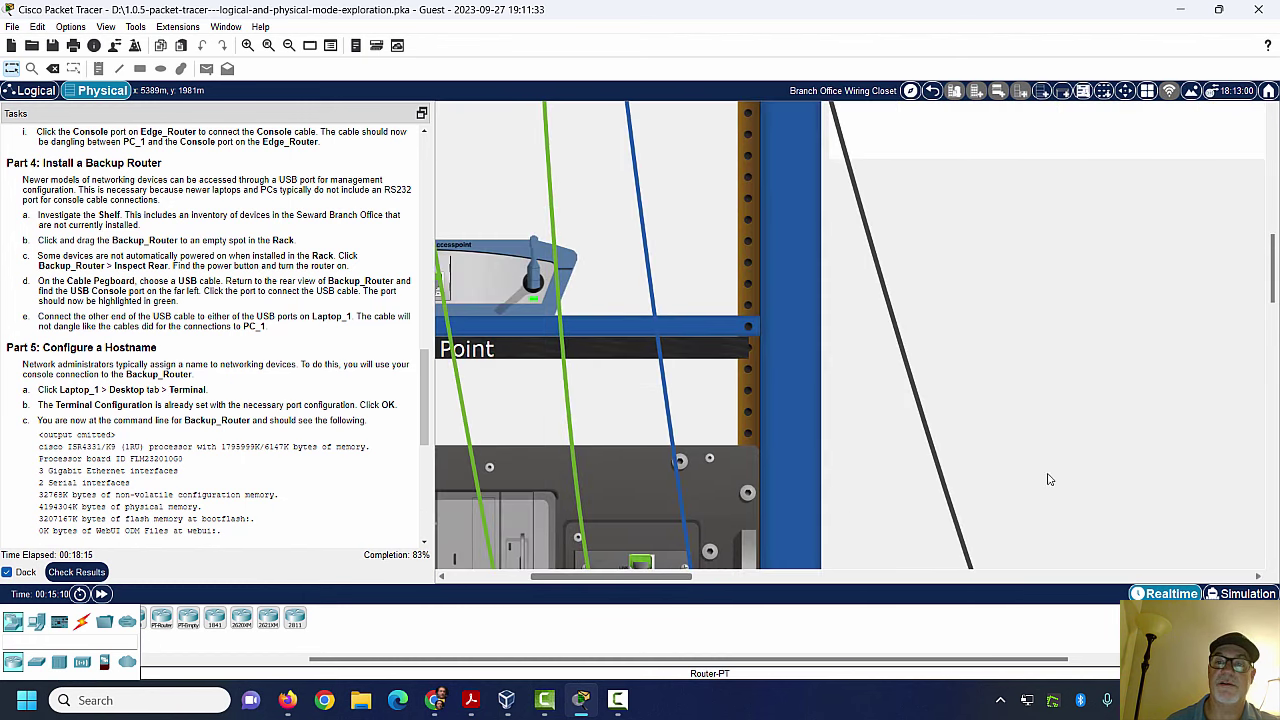
drag(1271, 240, 1271, 118)
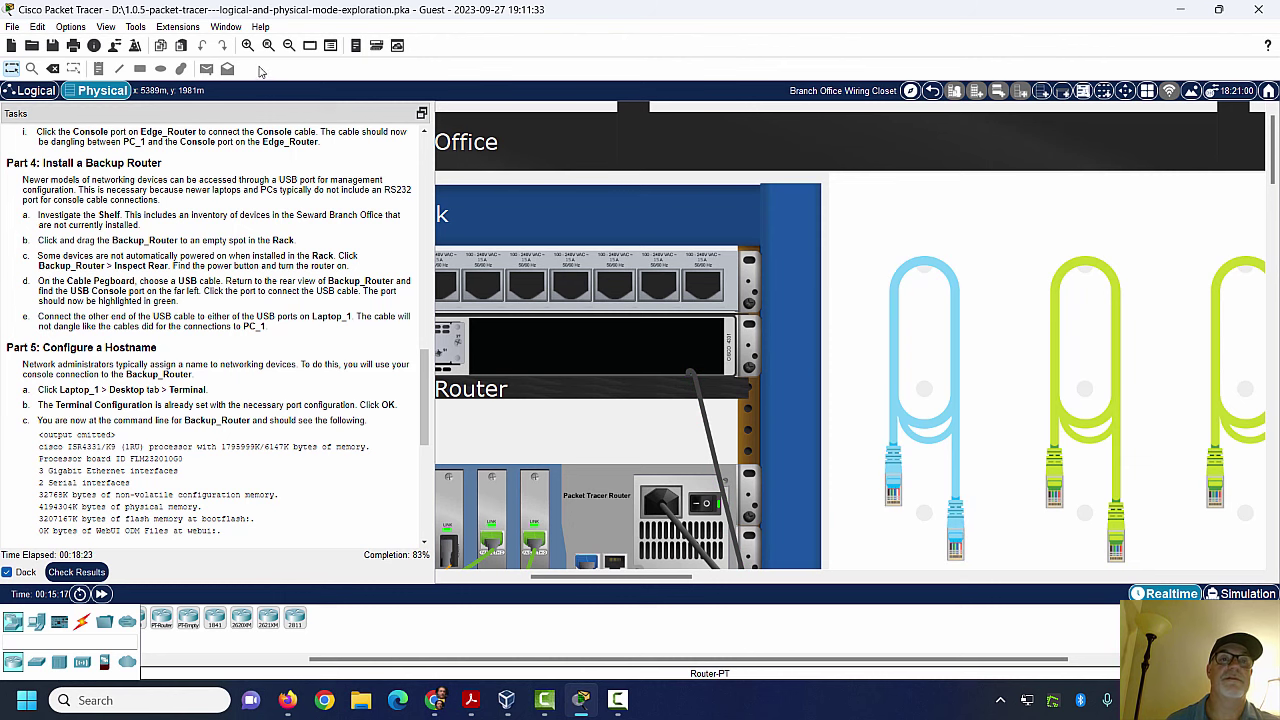
click(289, 47)
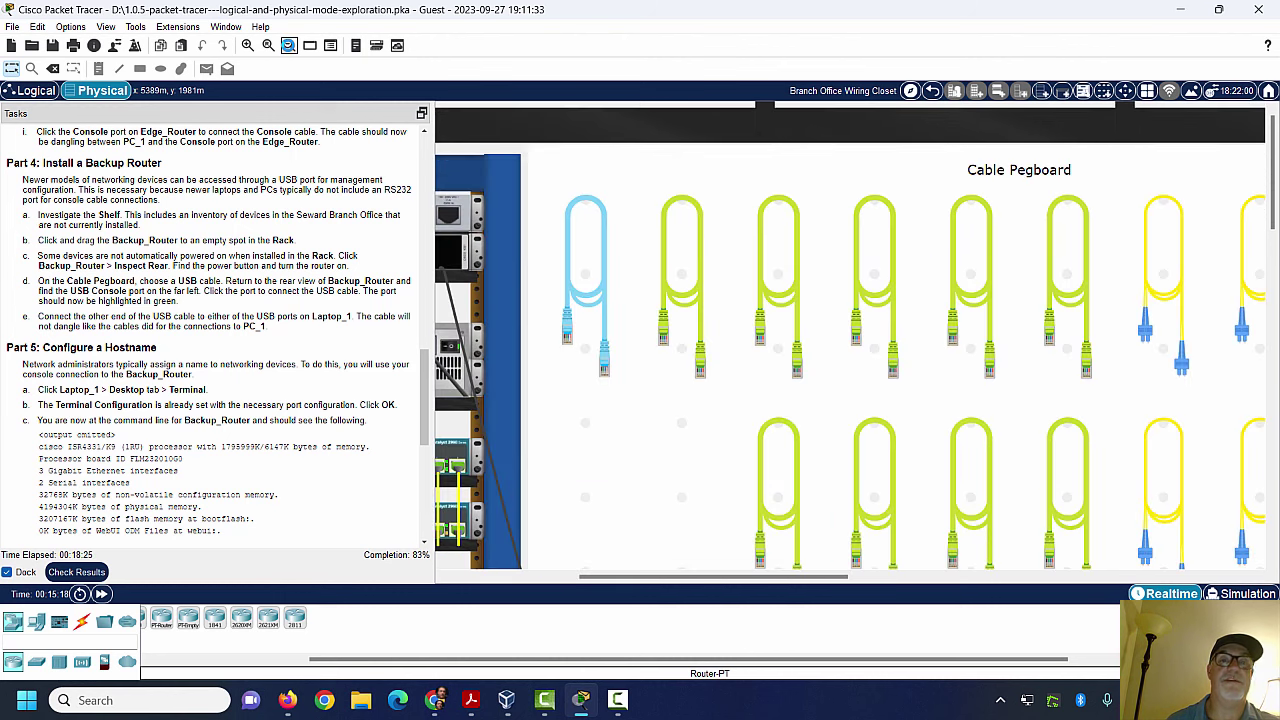
click(289, 47)
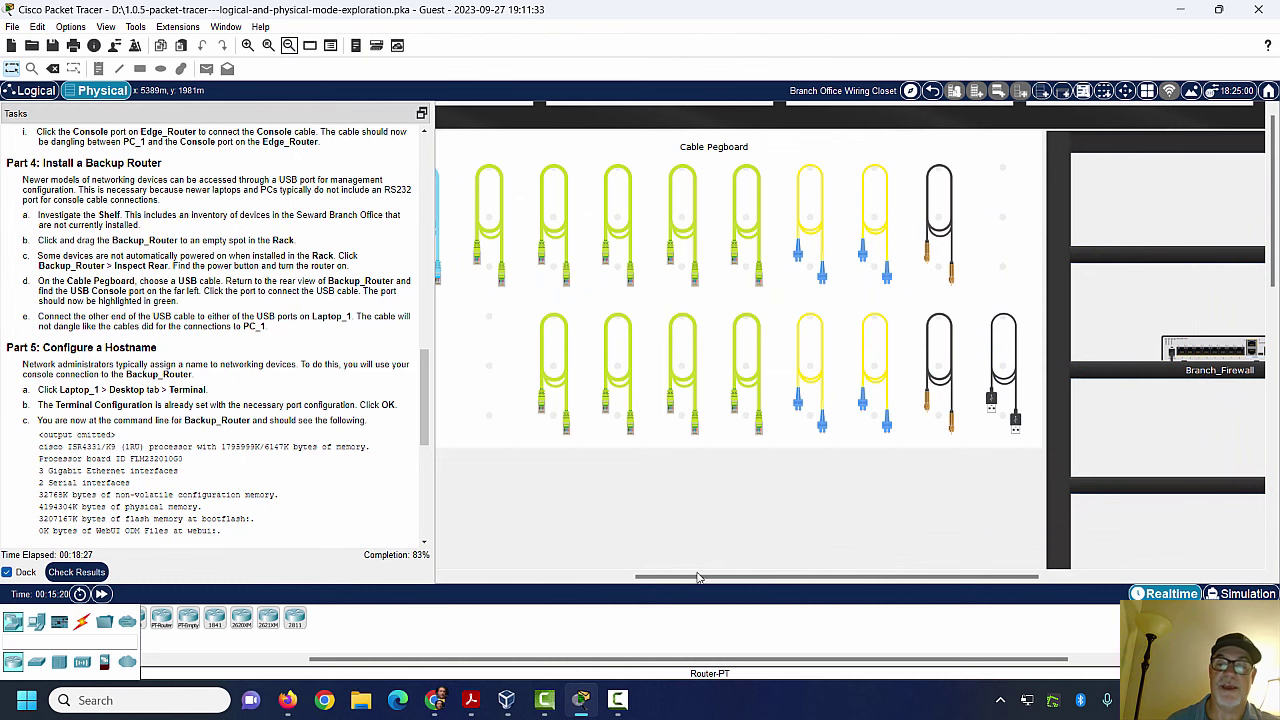
drag(703, 576, 485, 580)
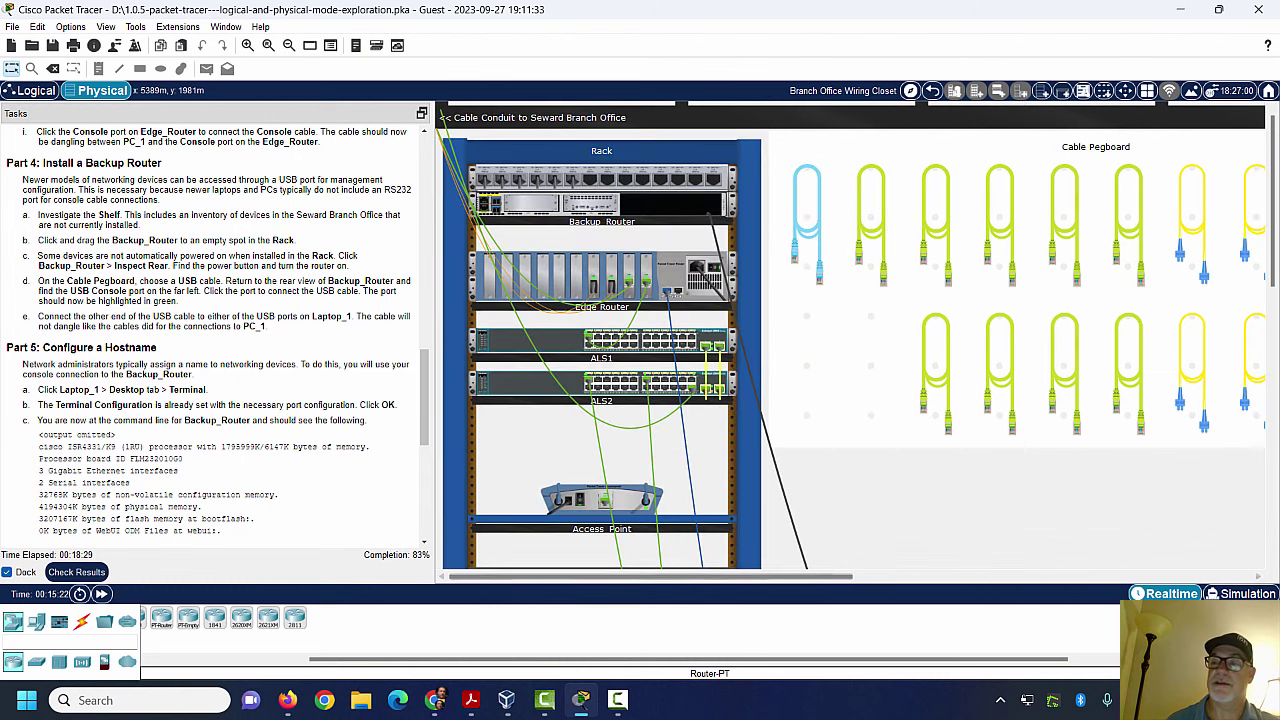
drag(1275, 237, 1274, 465)
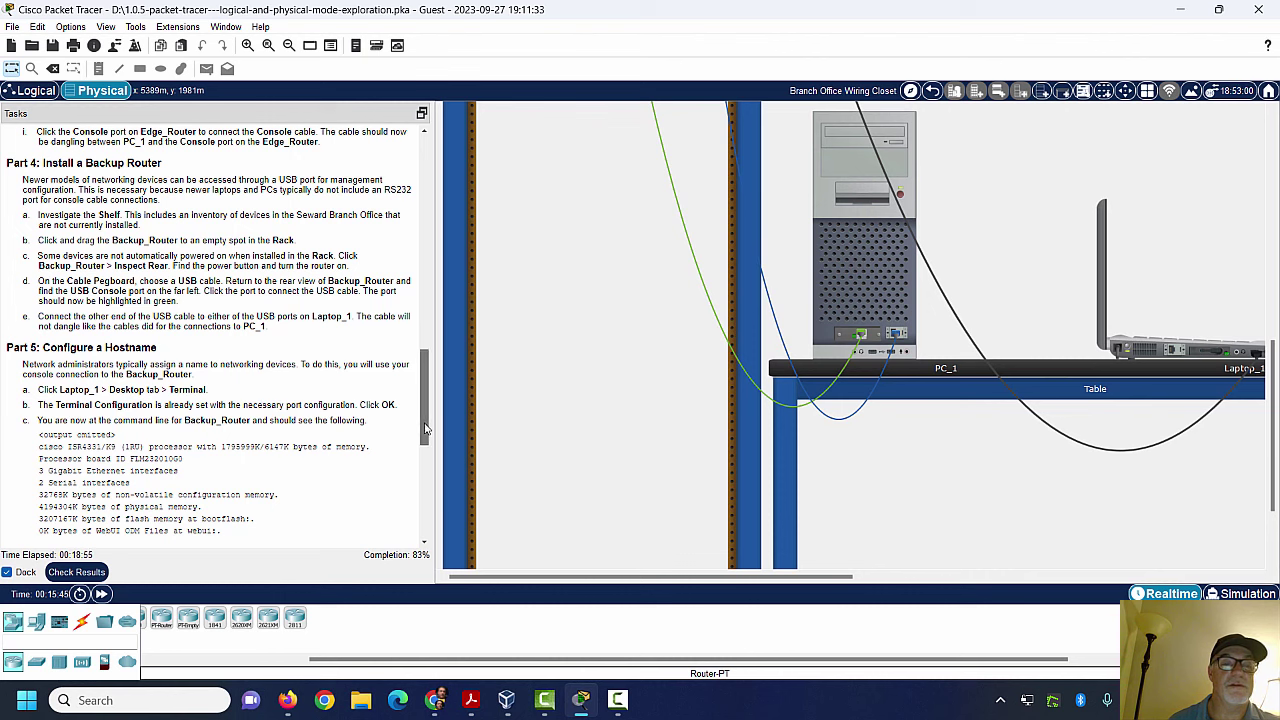
Step: Read the Part 5 instructions and open the Terminal on Laptop_1 with the preset port configuration
drag(425, 428, 433, 455)
scroll(228, 283, down, 3)
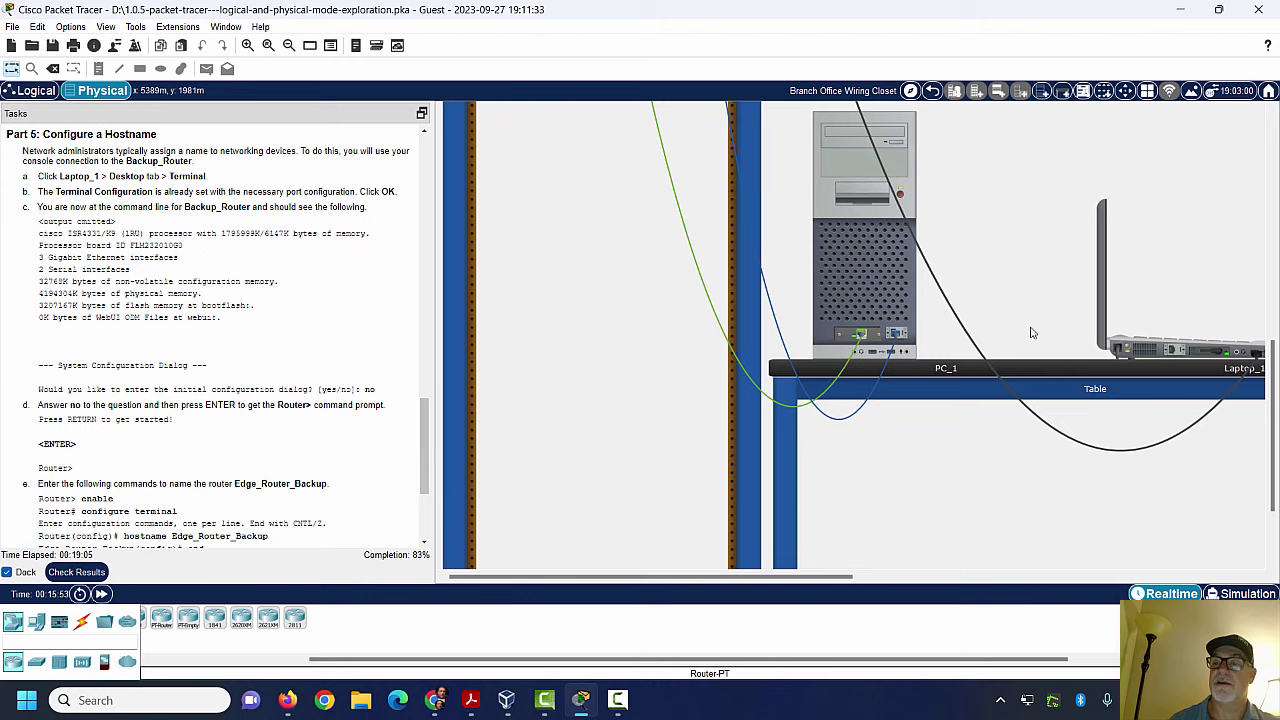
click(1152, 351)
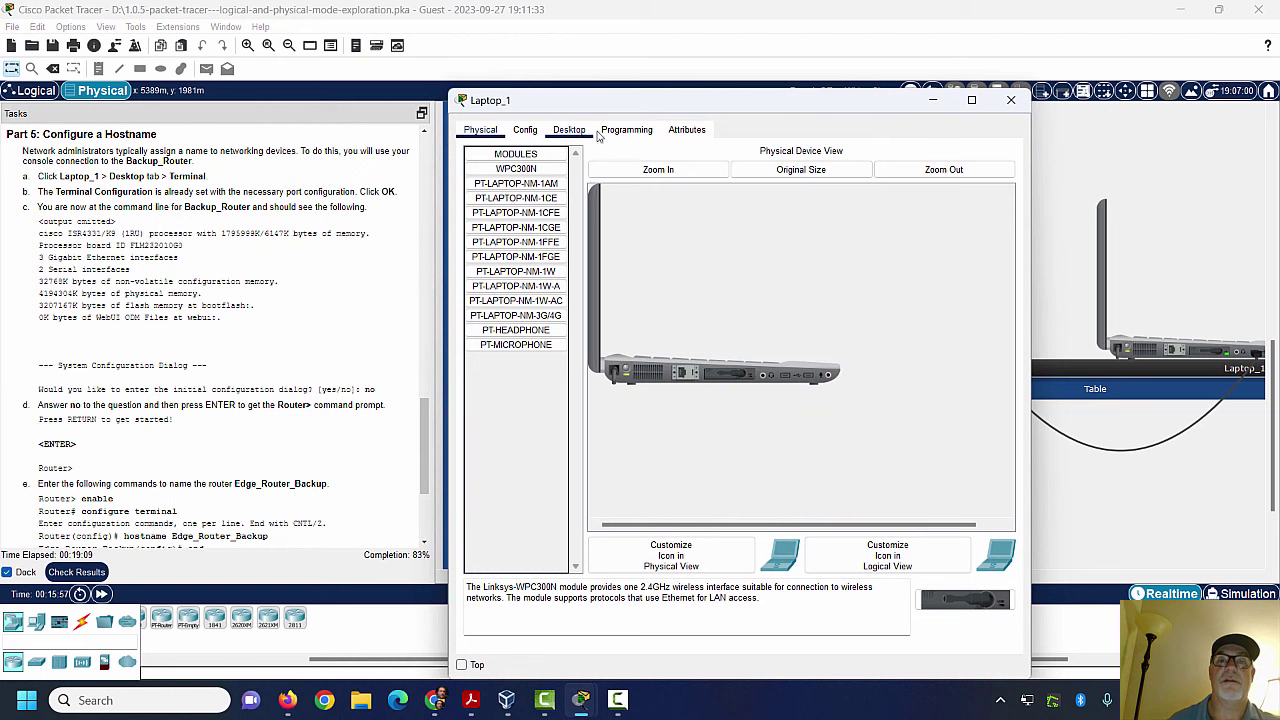
click(576, 132)
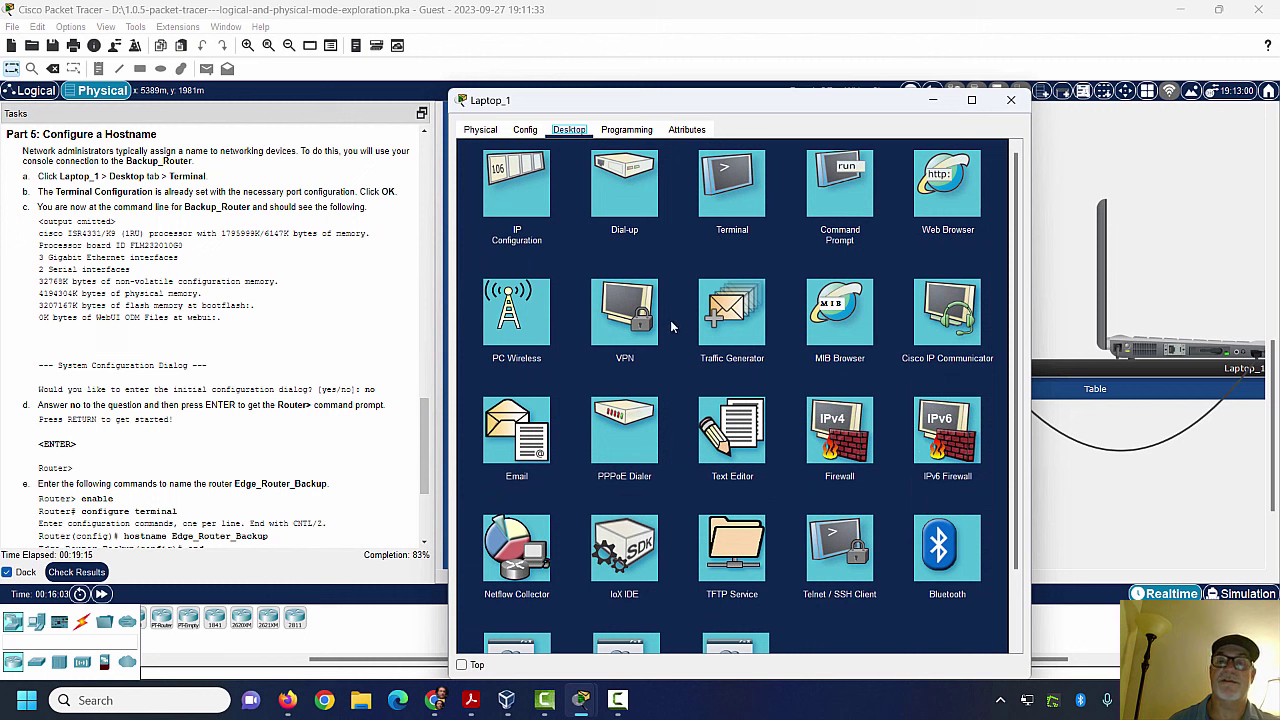
click(727, 190)
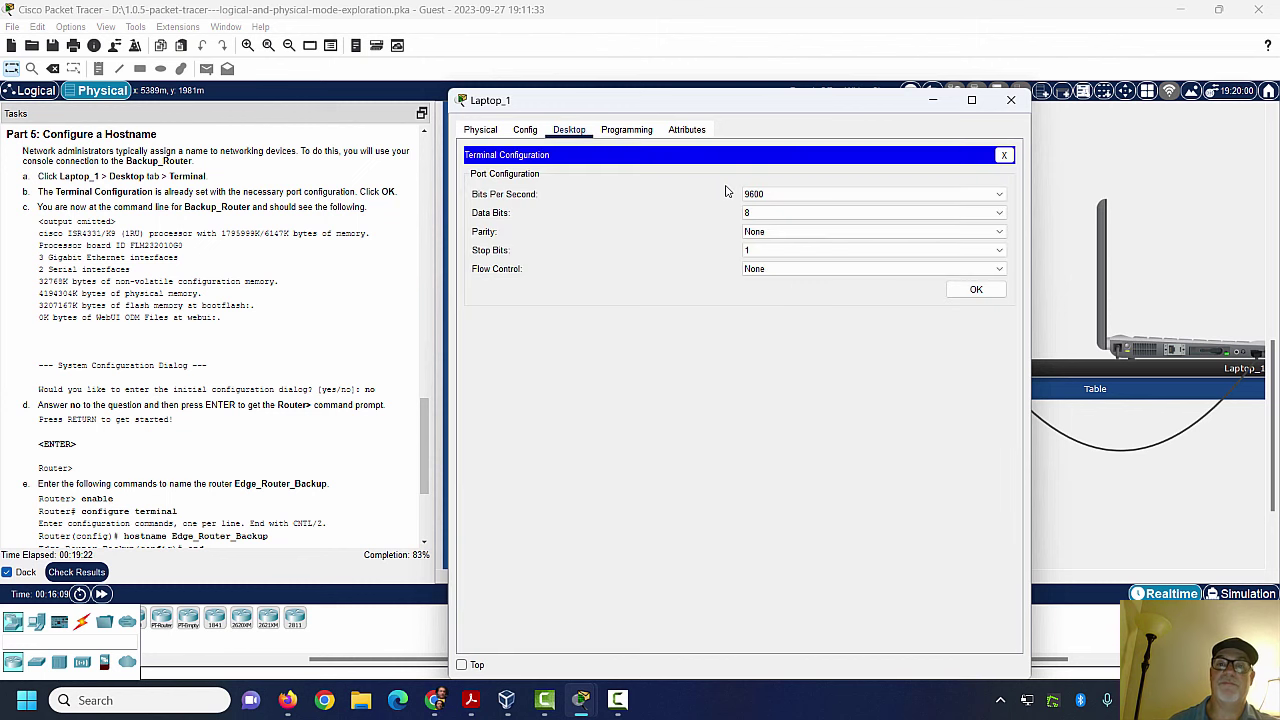
click(978, 291)
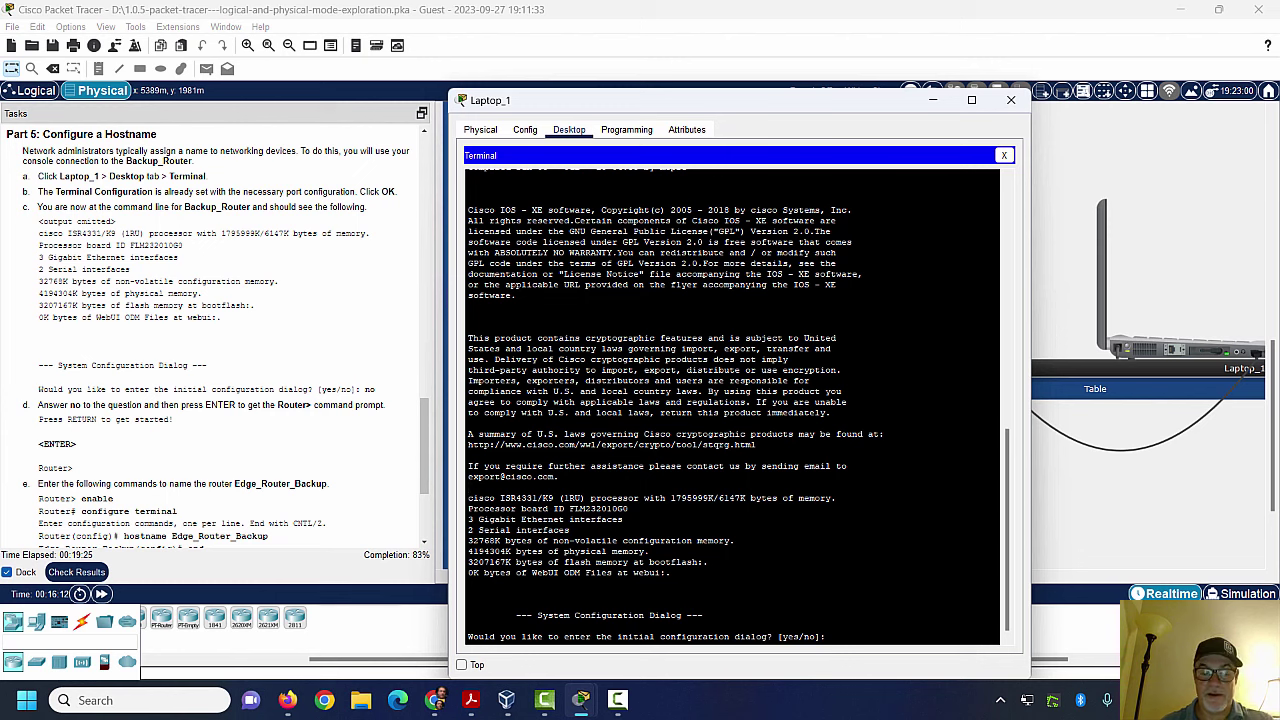
Step: Answer no to the initial configuration dialog and get to the Router> prompt
text(no)
key(Return)
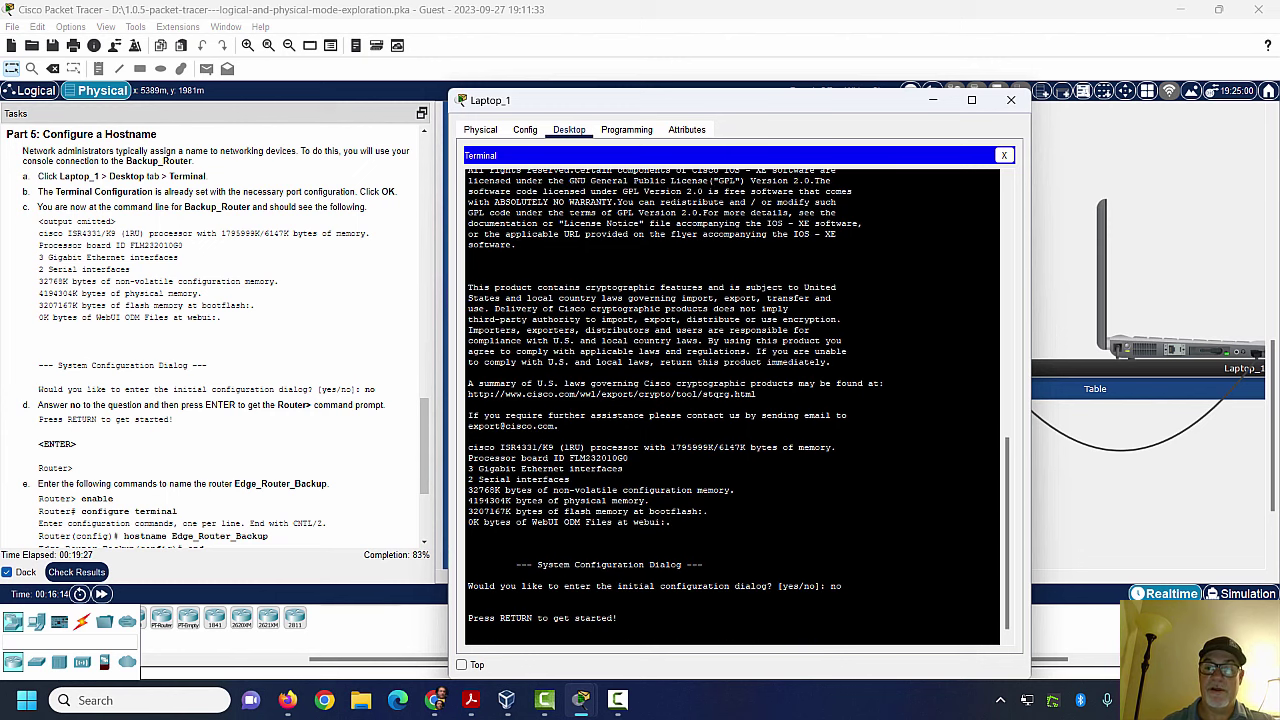
key(Return)
key(Return)
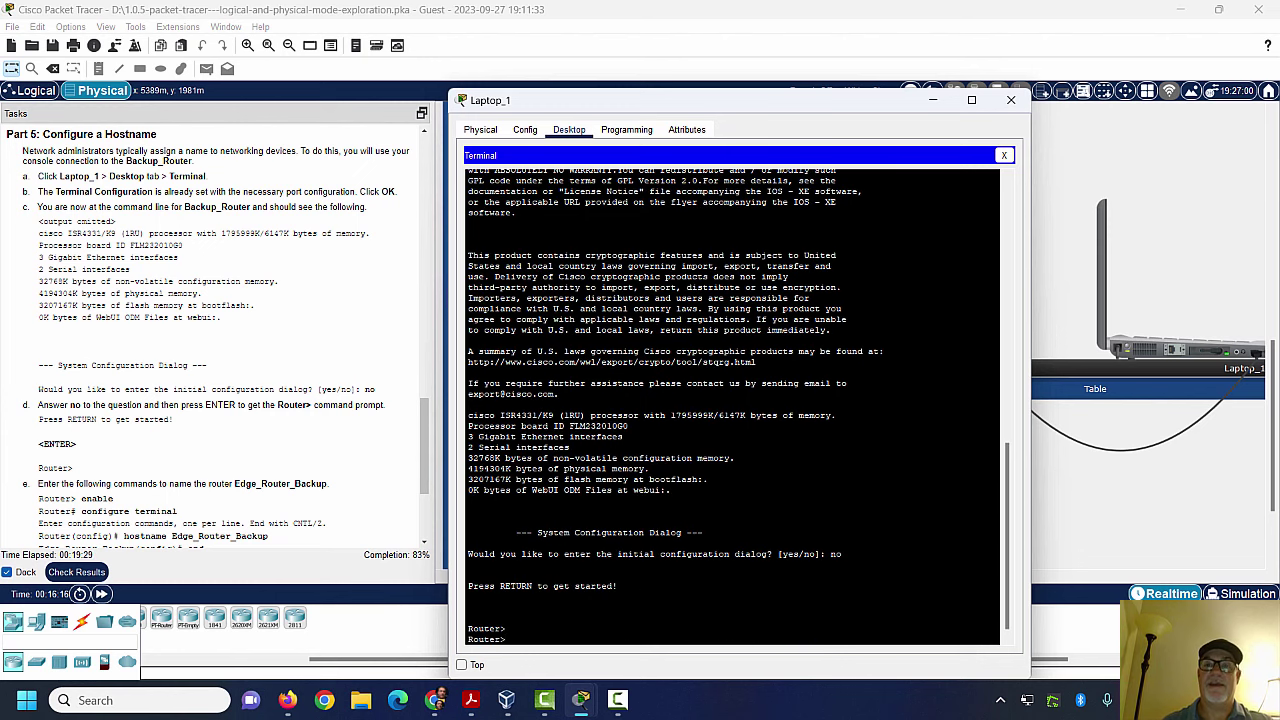
drag(778, 111, 766, 52)
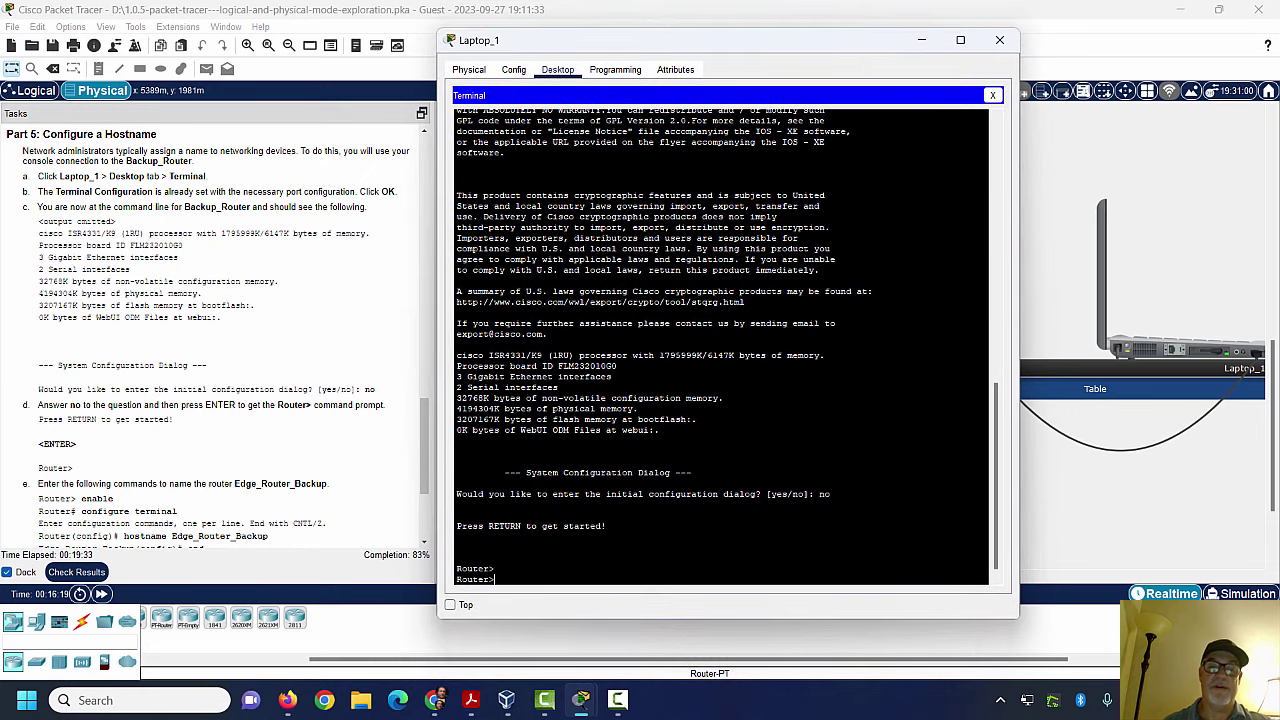
Step: Close the Laptop_1 window and set the CLI font size to 12 in the preferences
click(999, 40)
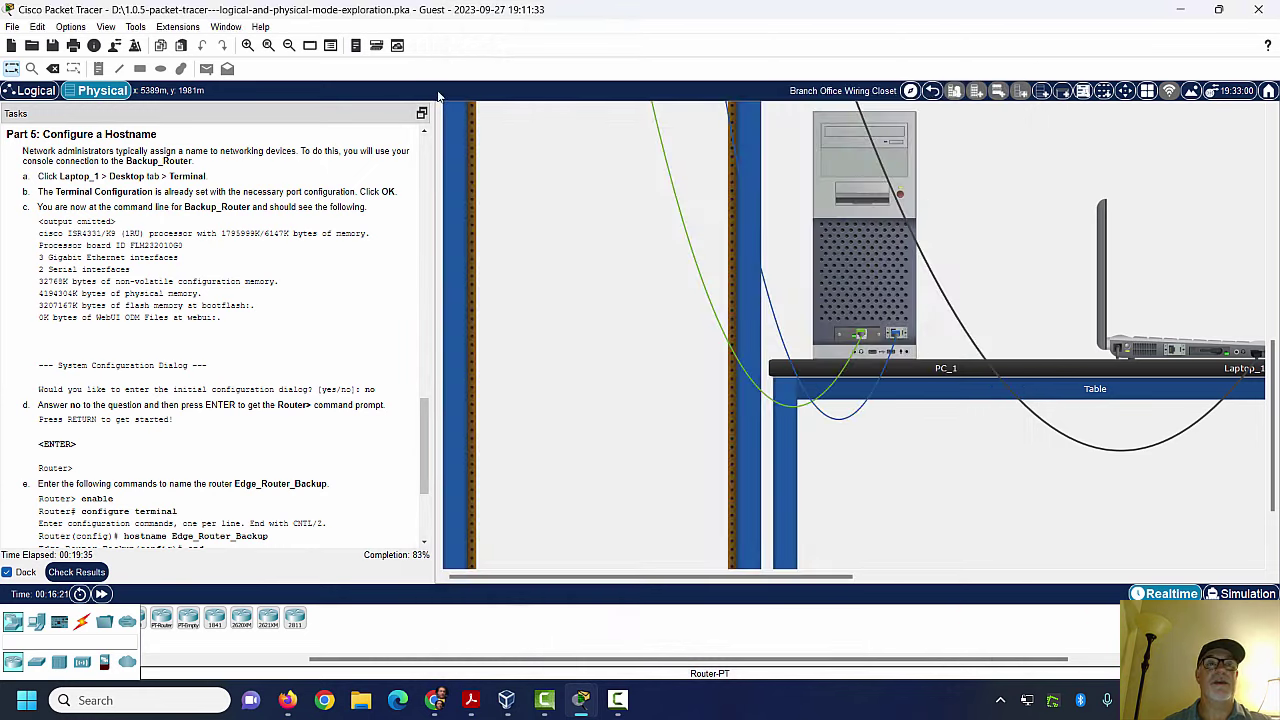
click(78, 27)
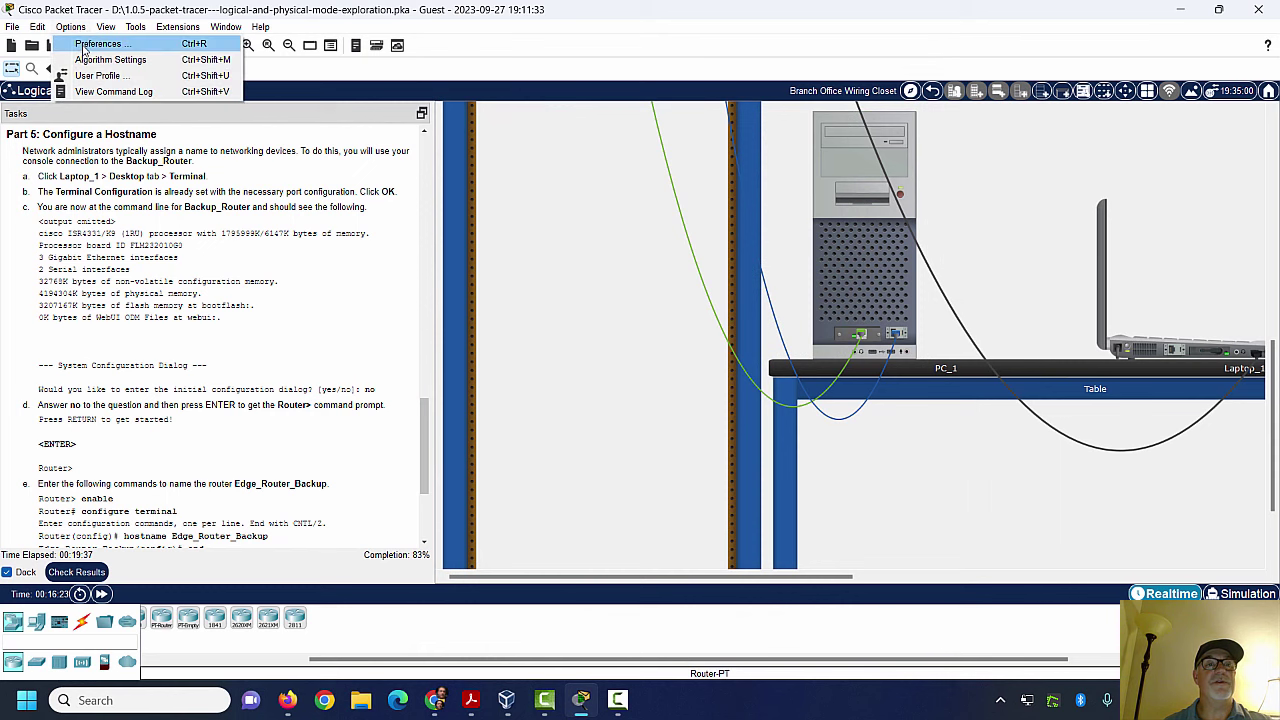
click(86, 47)
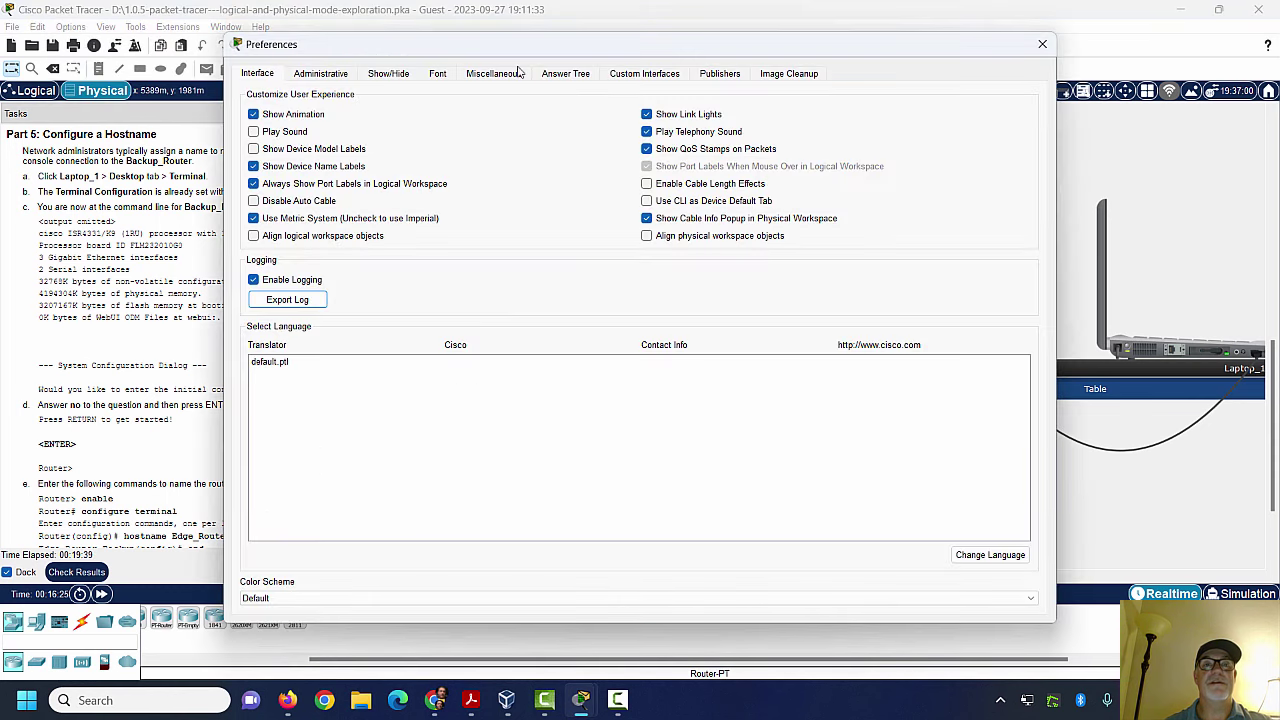
click(440, 78)
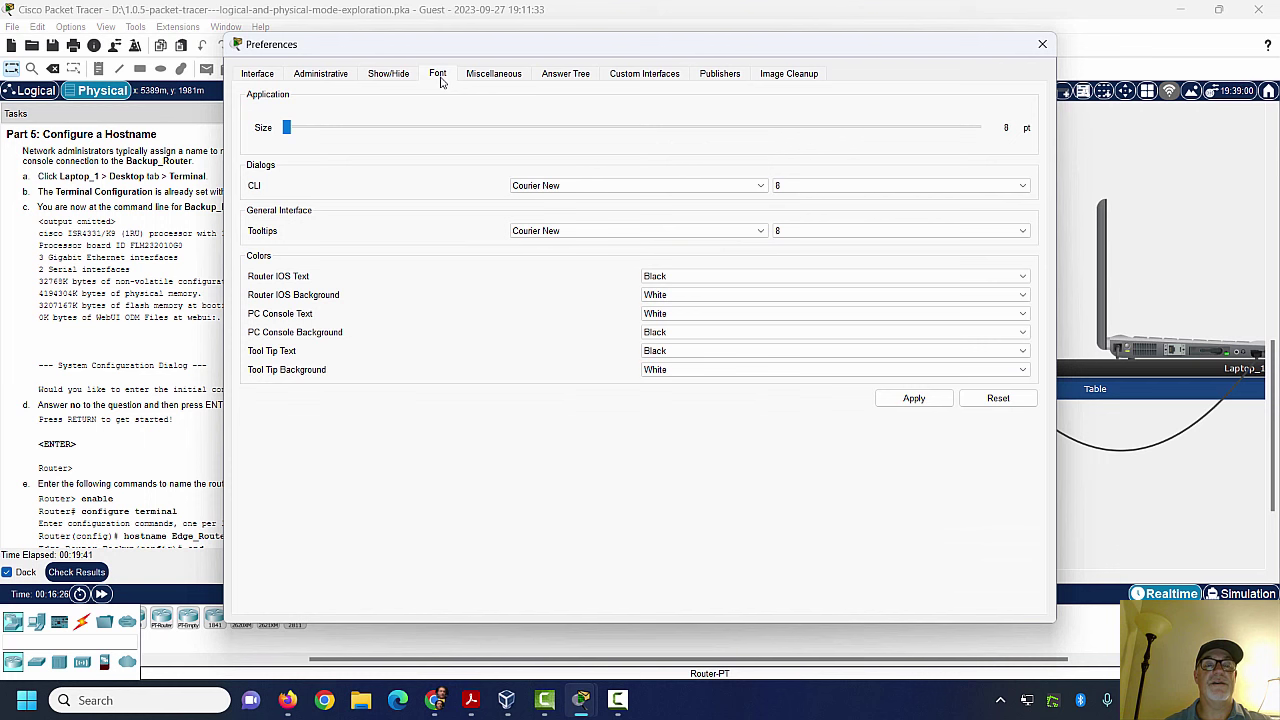
click(1024, 189)
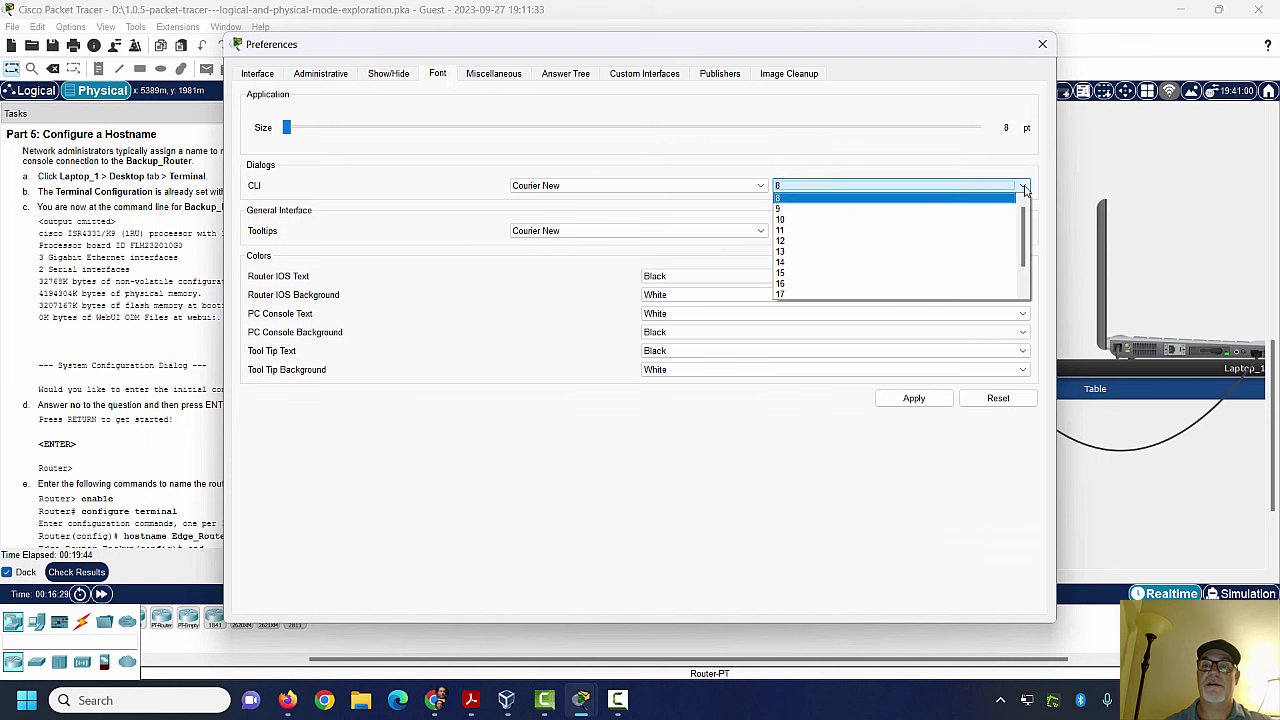
click(949, 243)
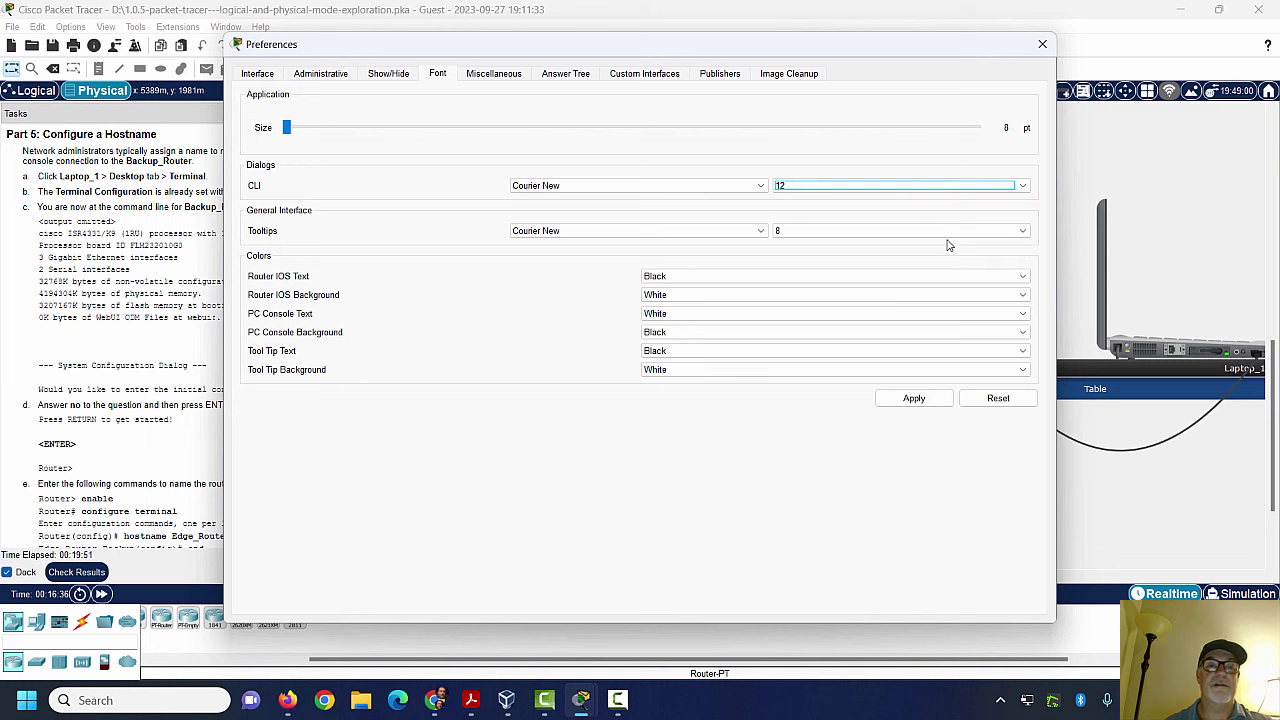
click(914, 398)
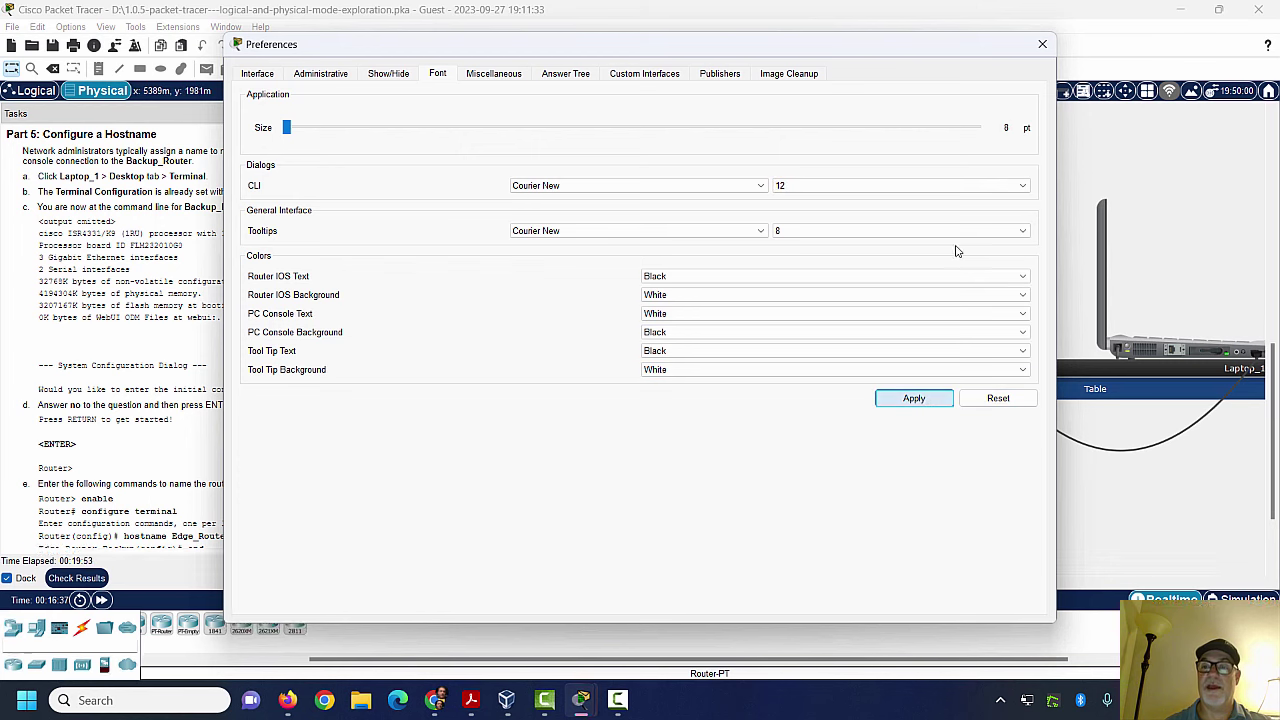
click(1042, 45)
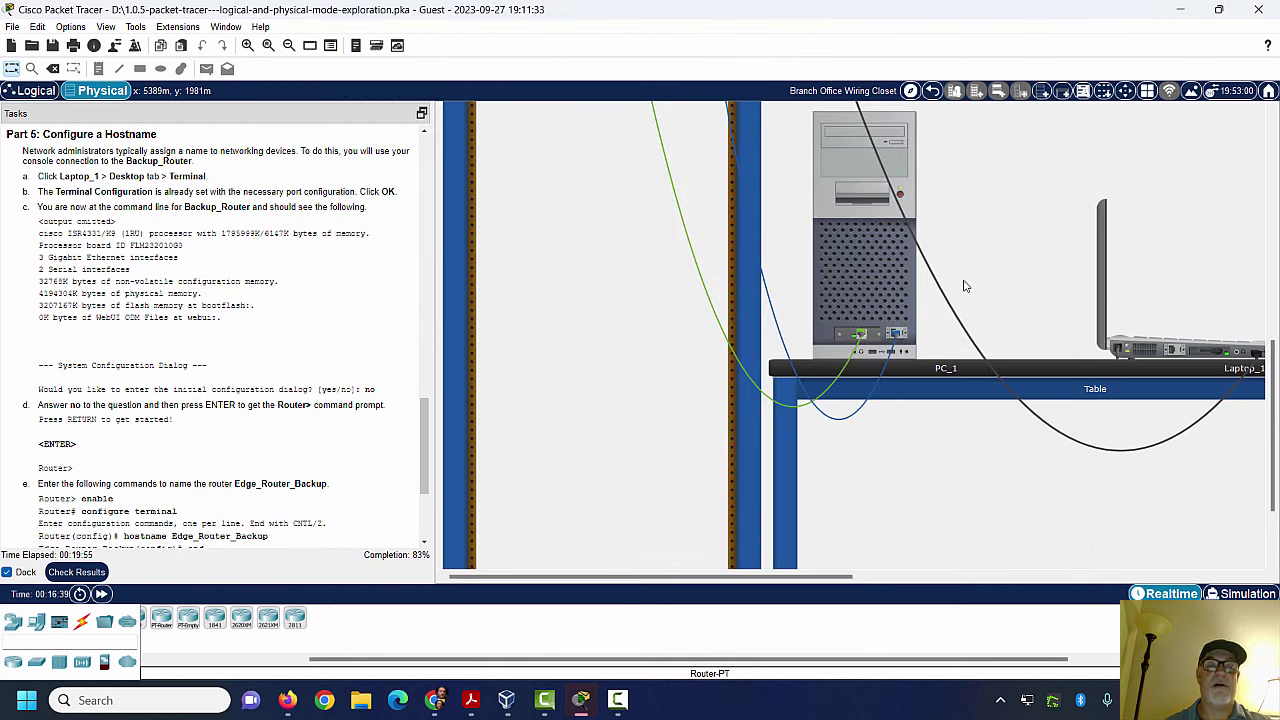
Step: Reopen Laptop_1's Terminal with the preset port configuration and get a fresh Router> prompt
click(1240, 355)
click(735, 203)
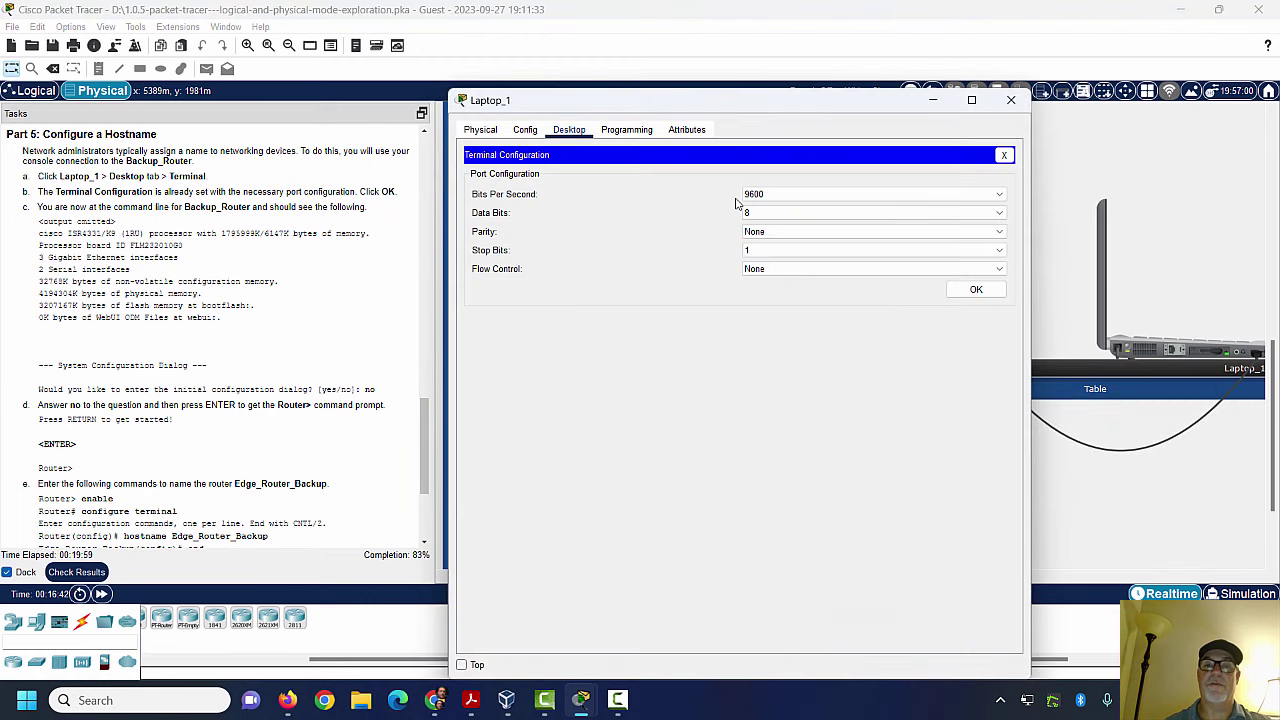
click(975, 290)
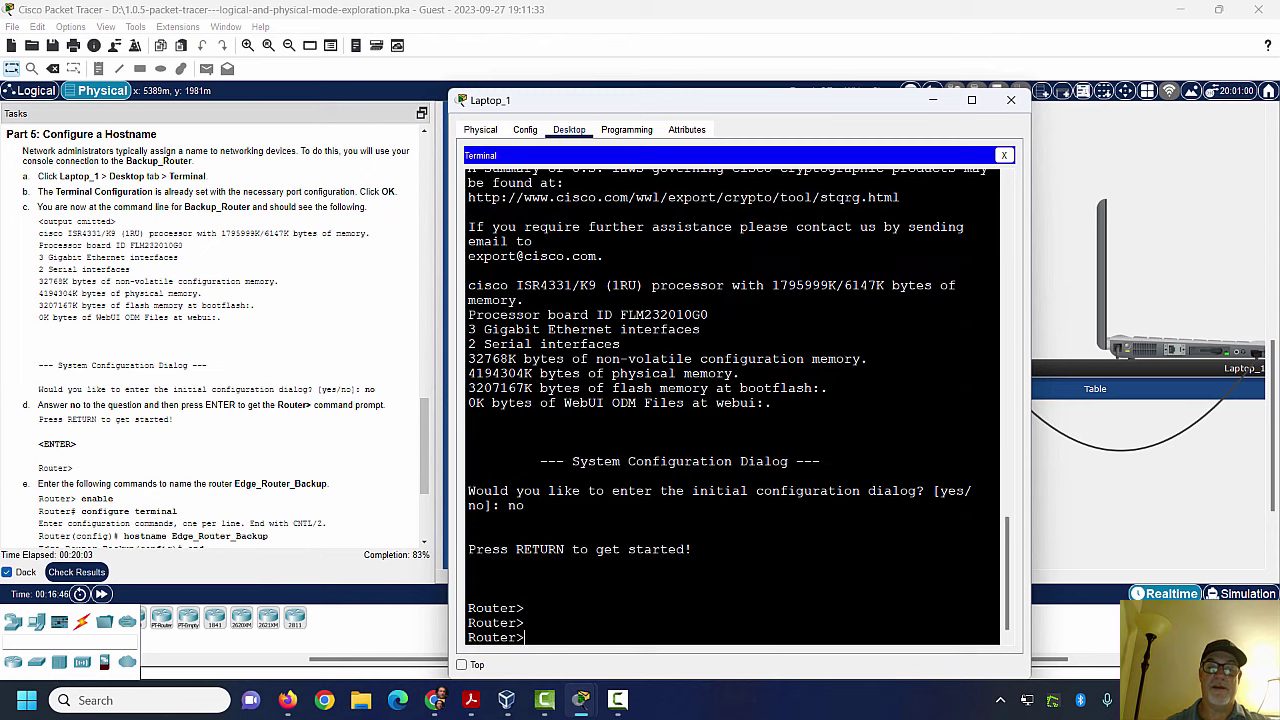
key(Return)
drag(821, 101, 698, 53)
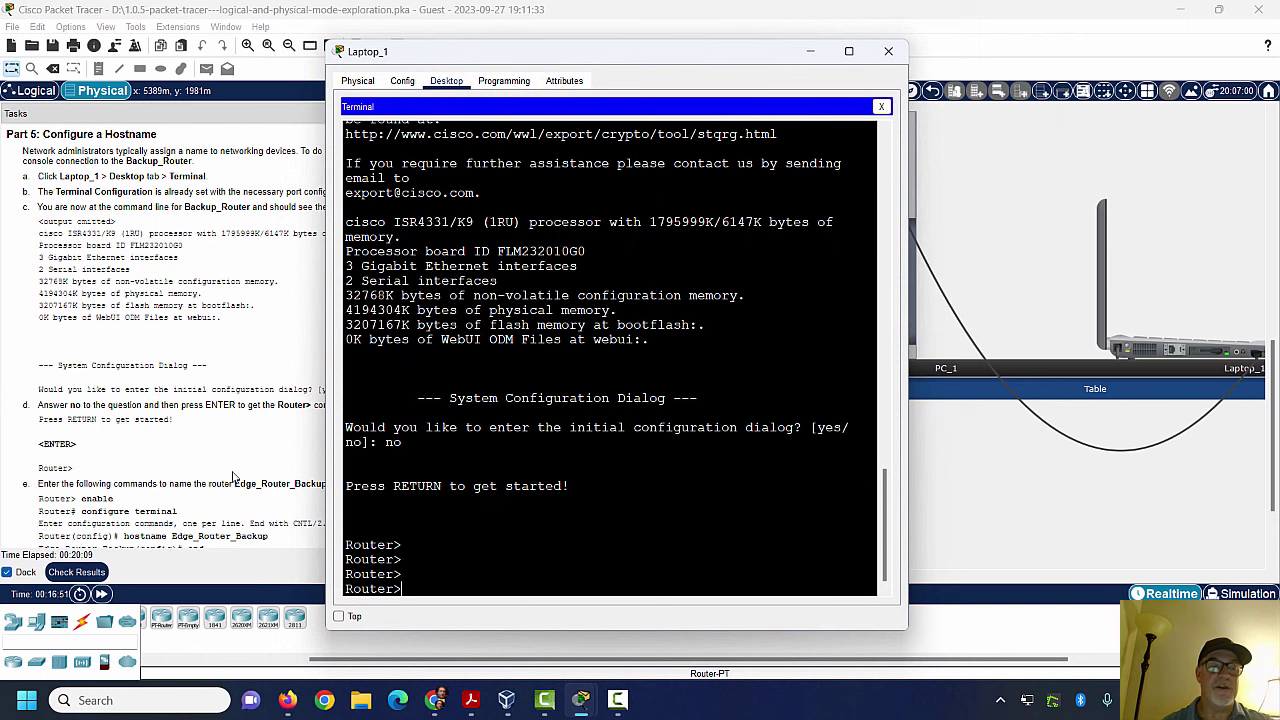
Step: Show the hostname commands of Part 5 step e in the instructions and place the Laptop_1 terminal beside them
click(178, 497)
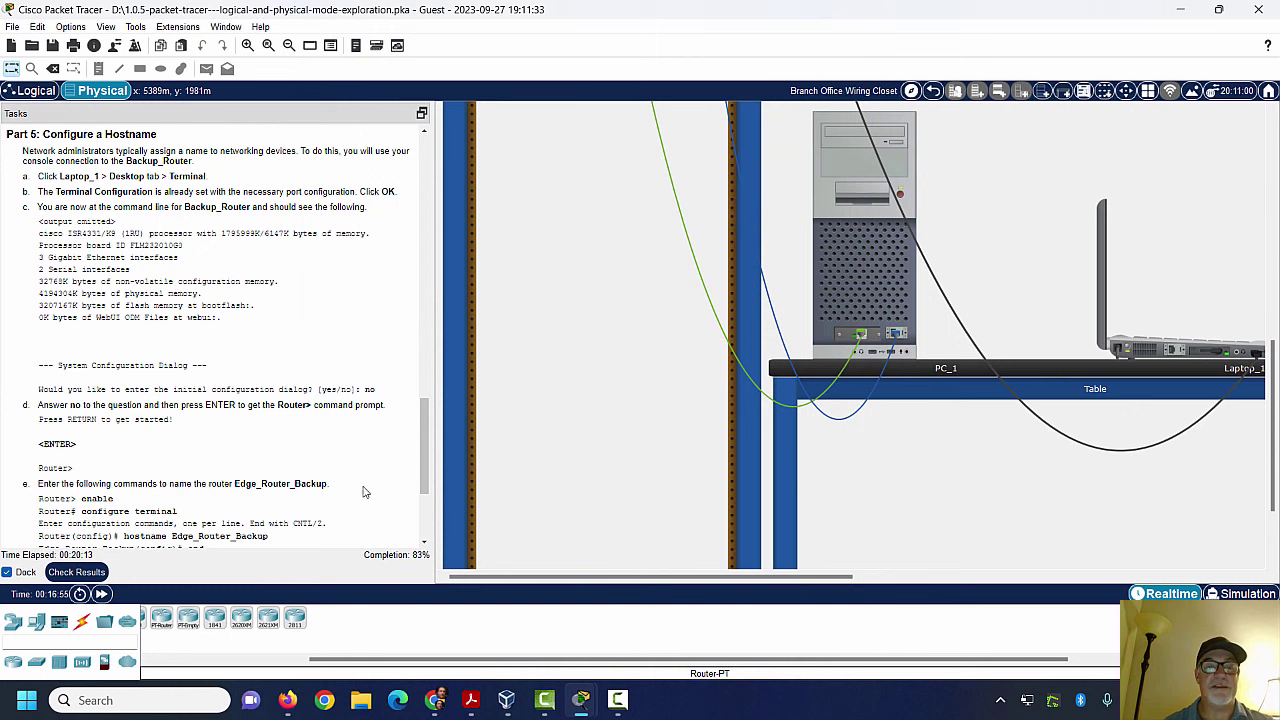
drag(426, 460, 432, 488)
scroll(400, 492, down, 1)
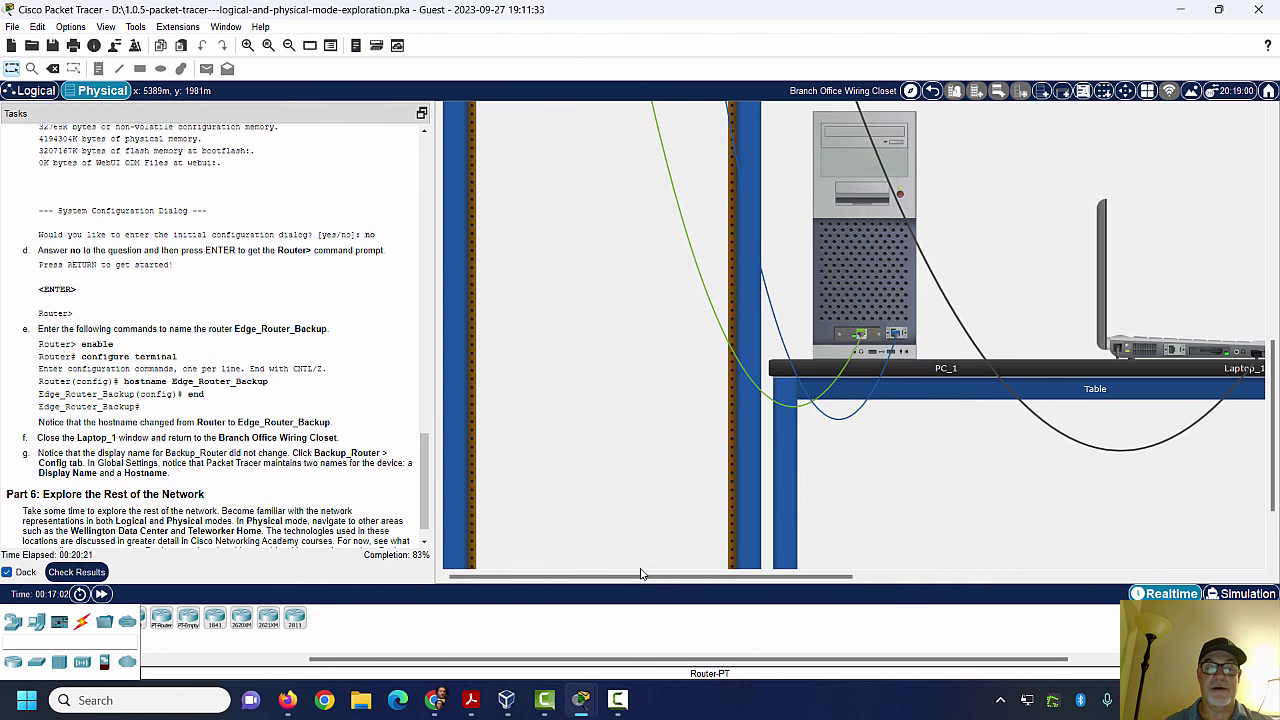
mouse_move(581, 700)
click(688, 622)
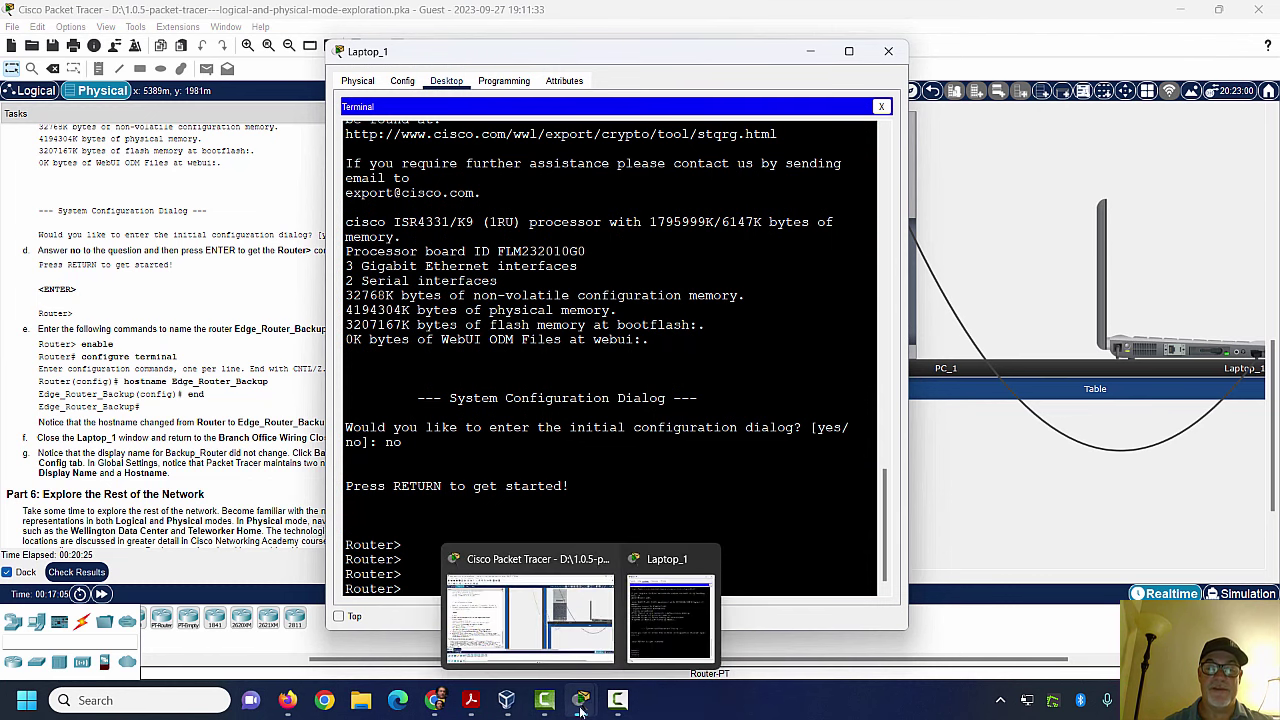
drag(547, 58, 587, 44)
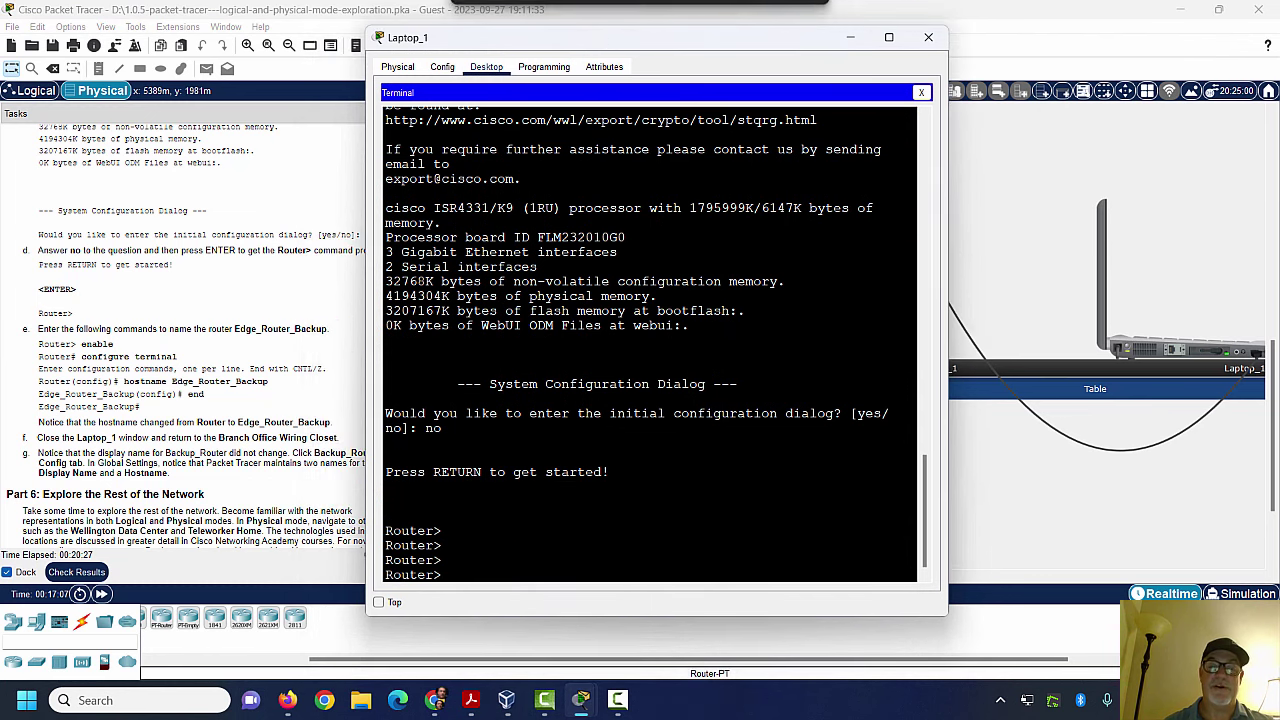
mouse_move(581, 710)
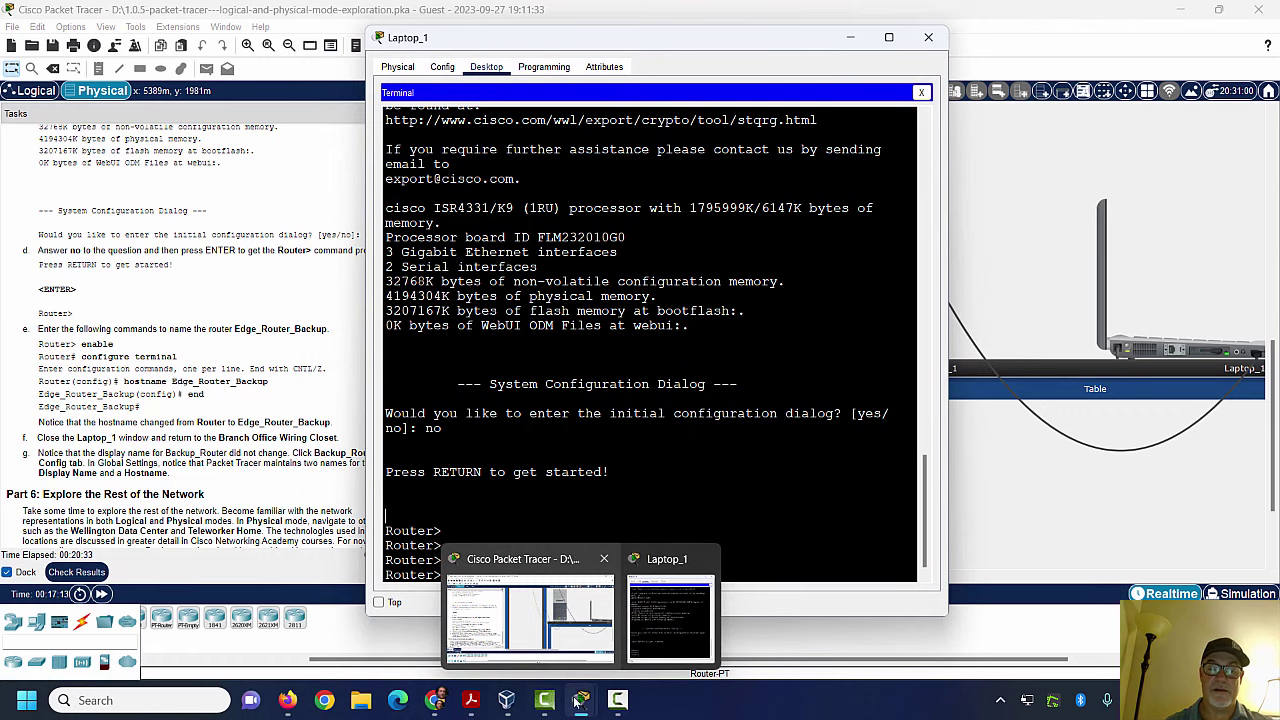
drag(660, 47, 1010, 47)
drag(1009, 42, 1009, 44)
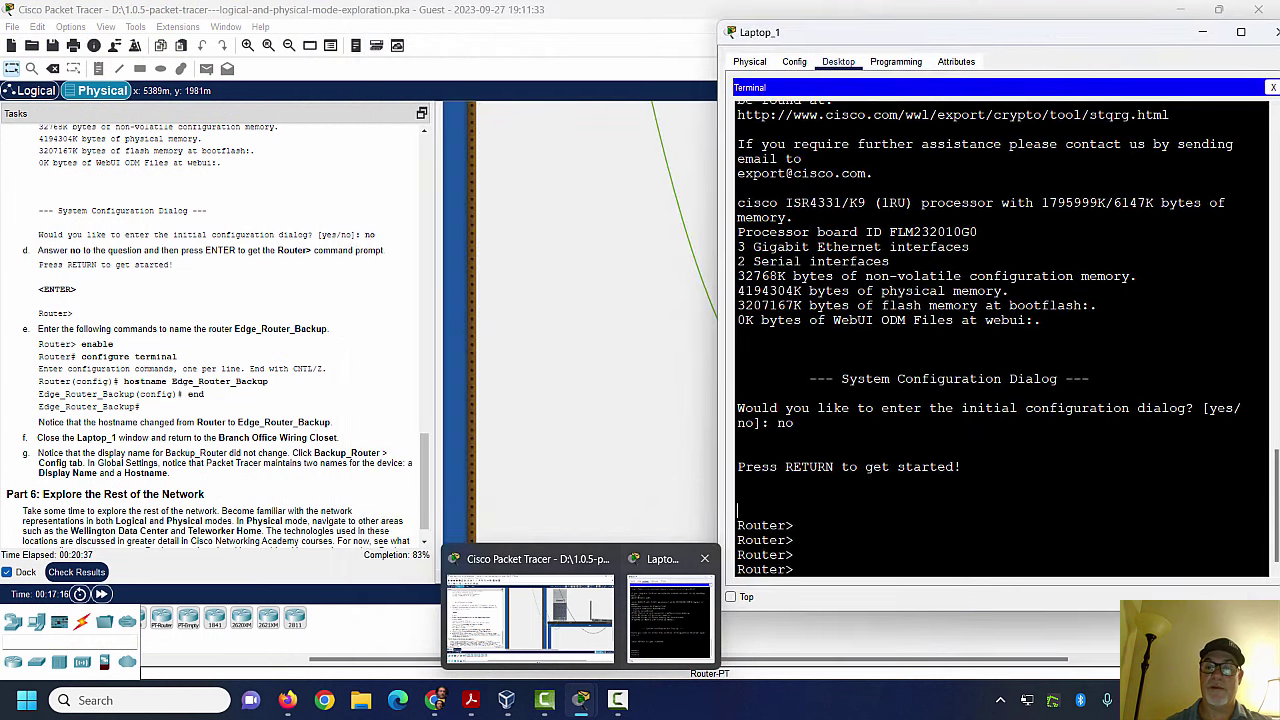
Step: Enter privileged EXEC mode with enable and global configuration mode with configure terminal on Backup_Router
text(enable)
key(Return)
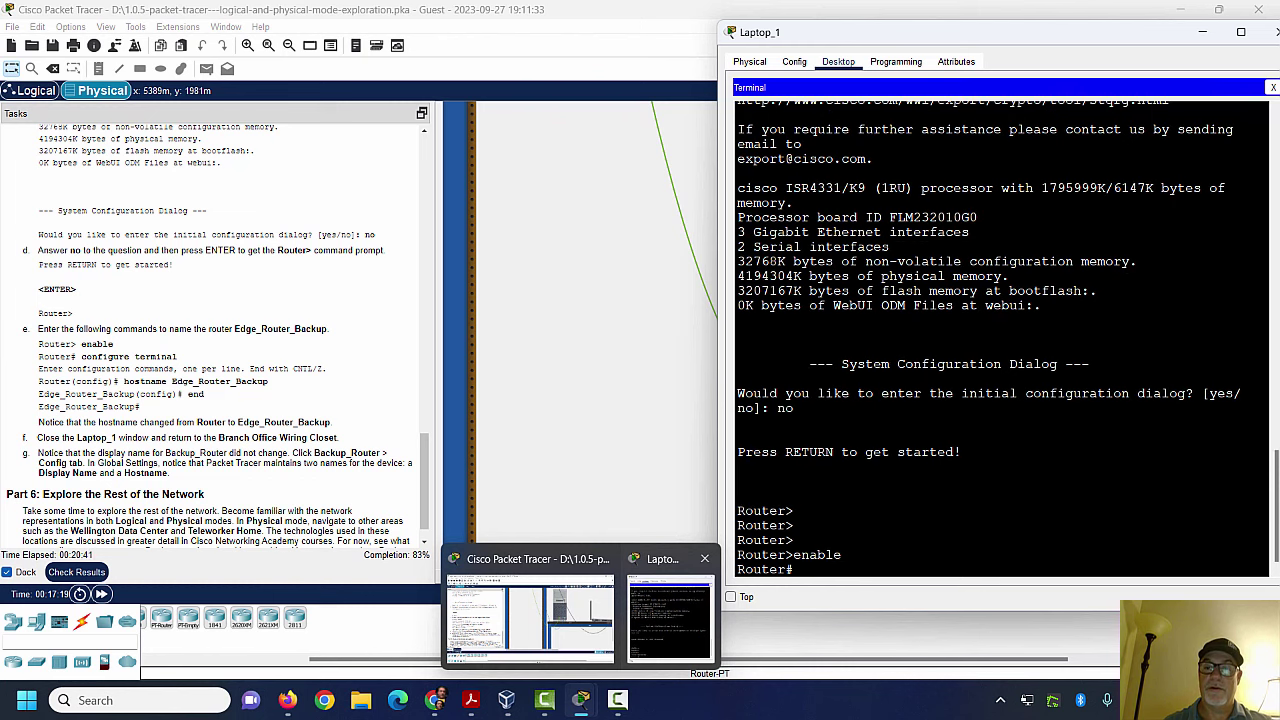
text(configure t)
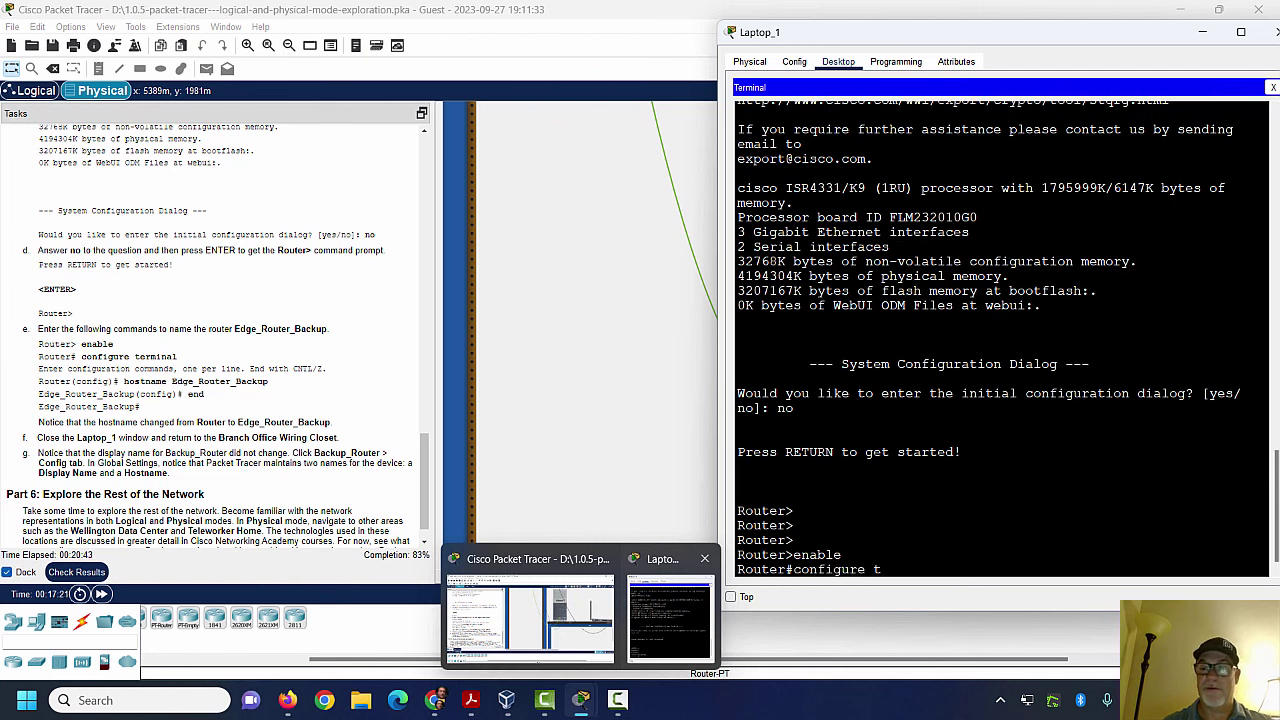
text(erminal)
key(Return)
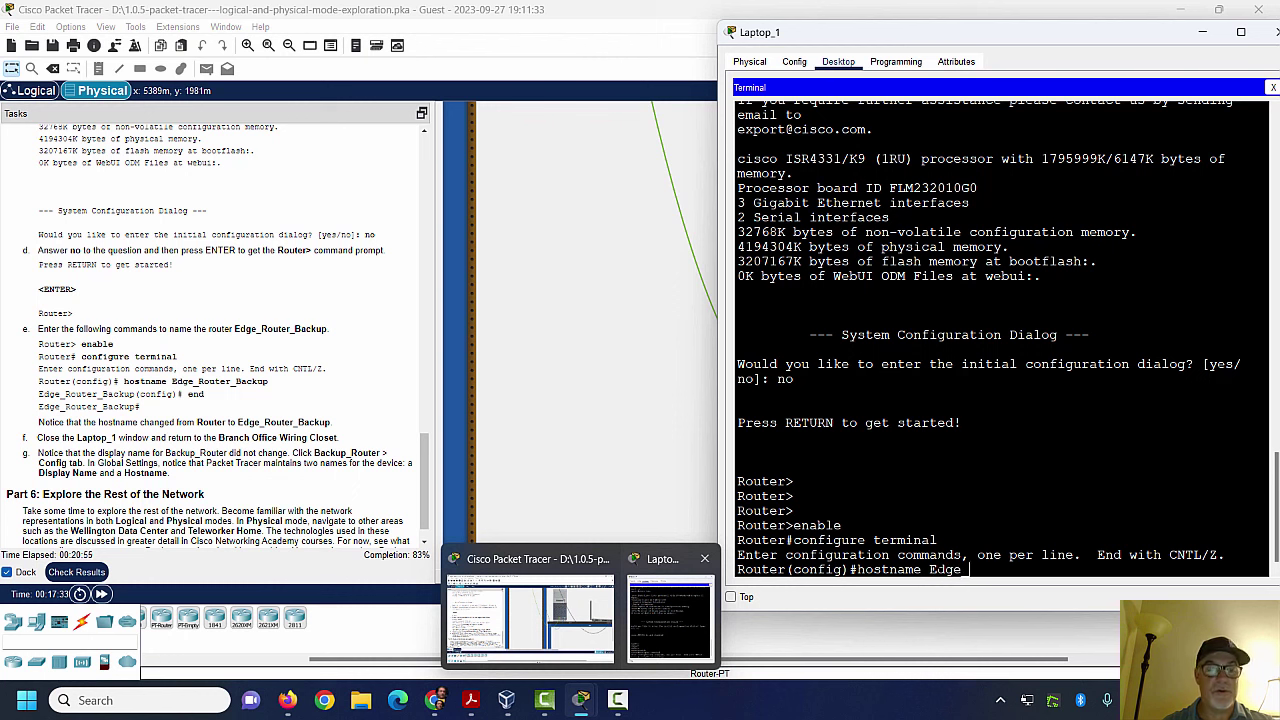
Step: Set Backup_Router's hostname to Edge_Router_Backup with the hostname command and close the Laptop_1 window
text(Router_Backup)
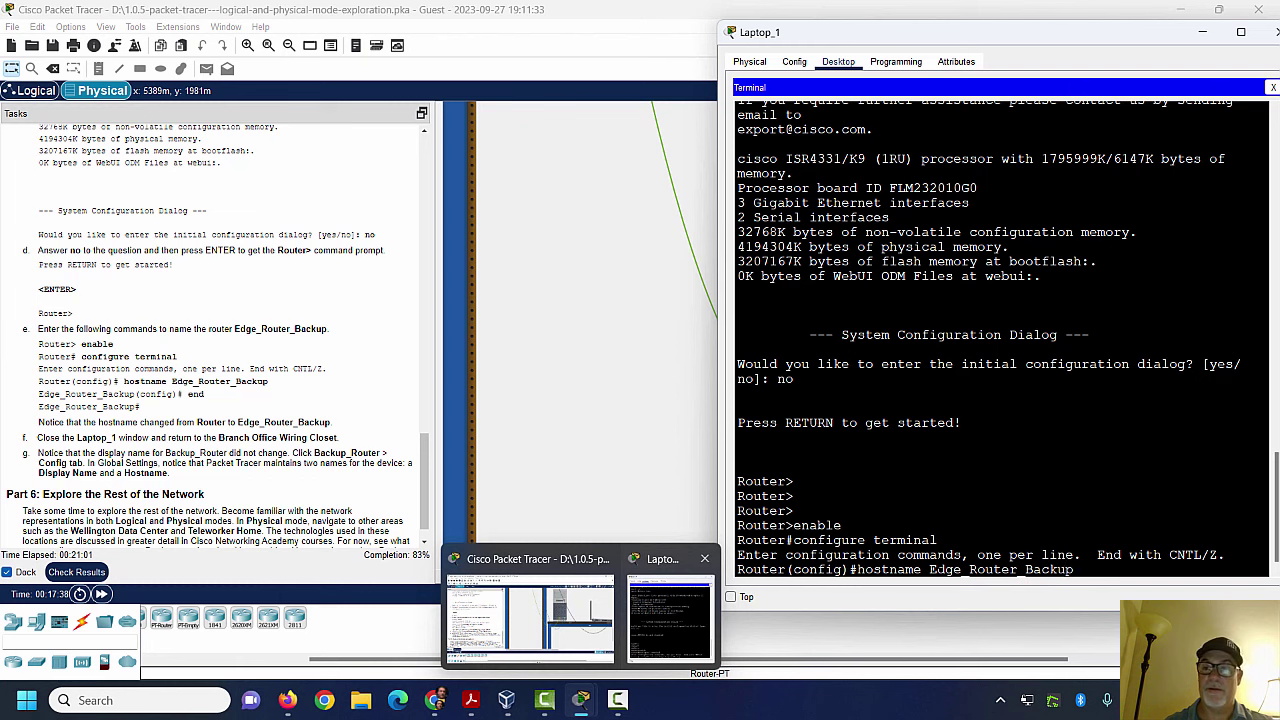
key(Return)
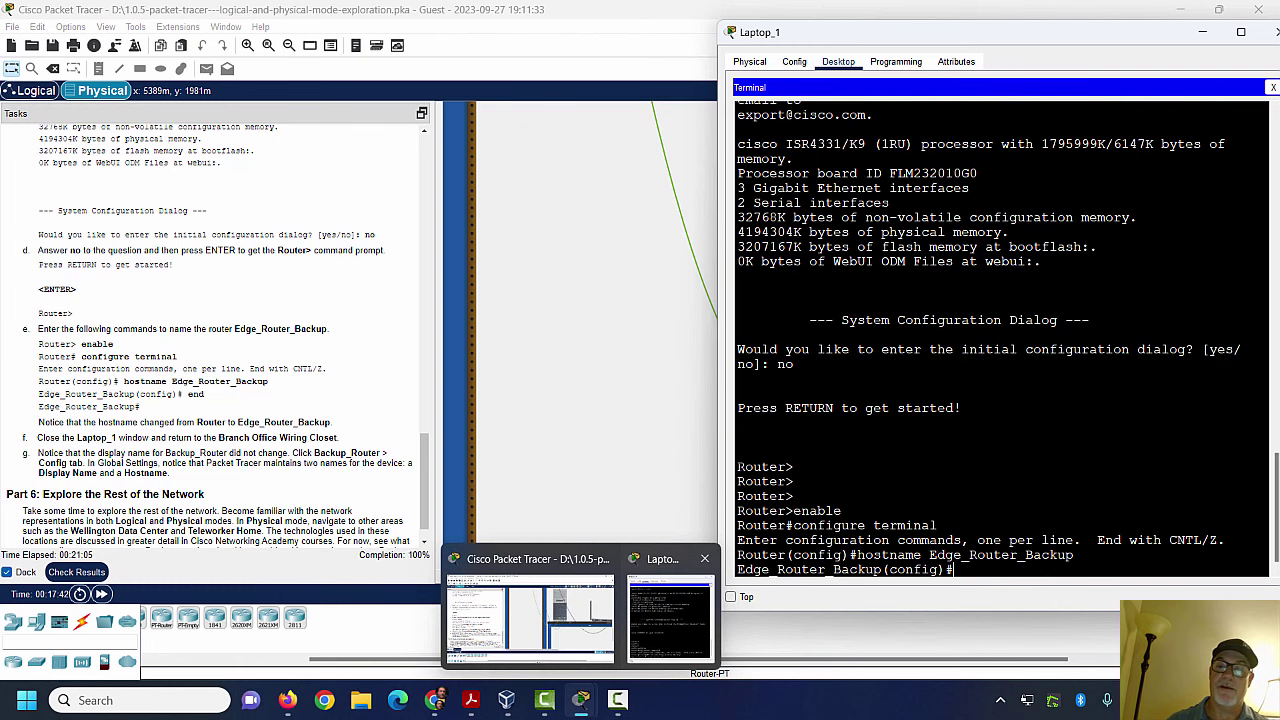
drag(737, 466, 793, 466)
drag(737, 569, 881, 571)
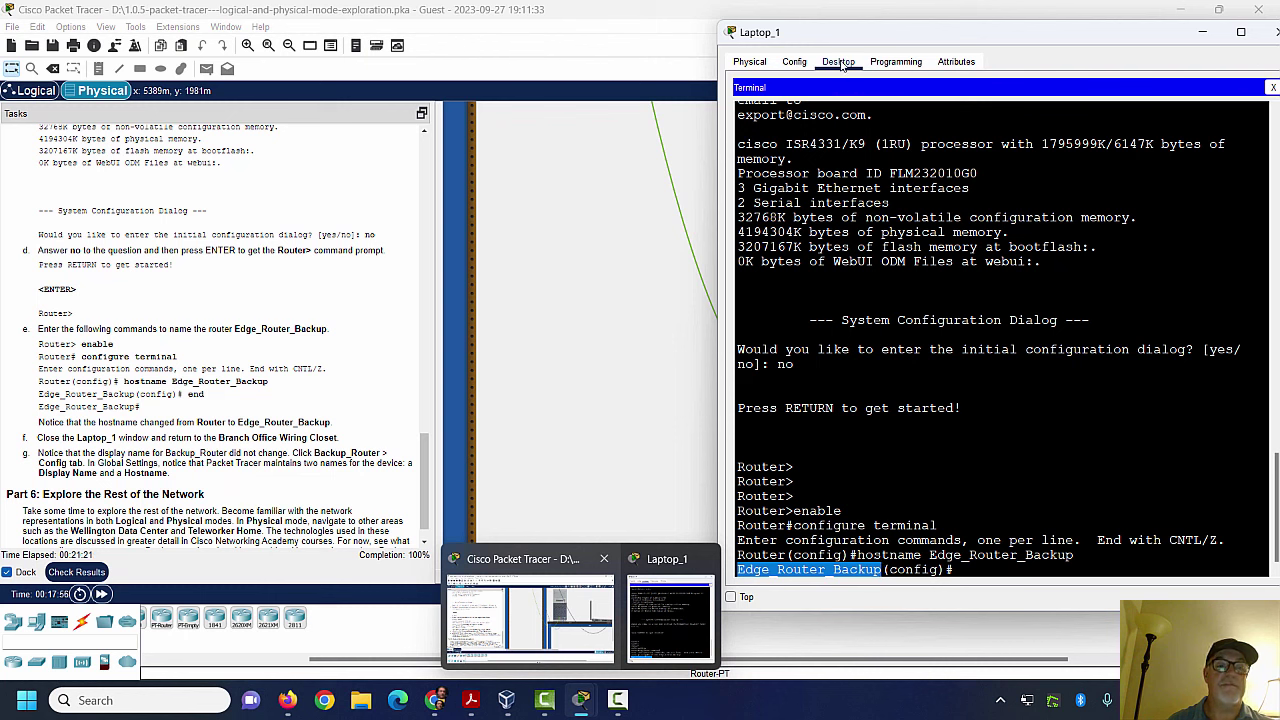
drag(1169, 42, 1091, 42)
click(1200, 36)
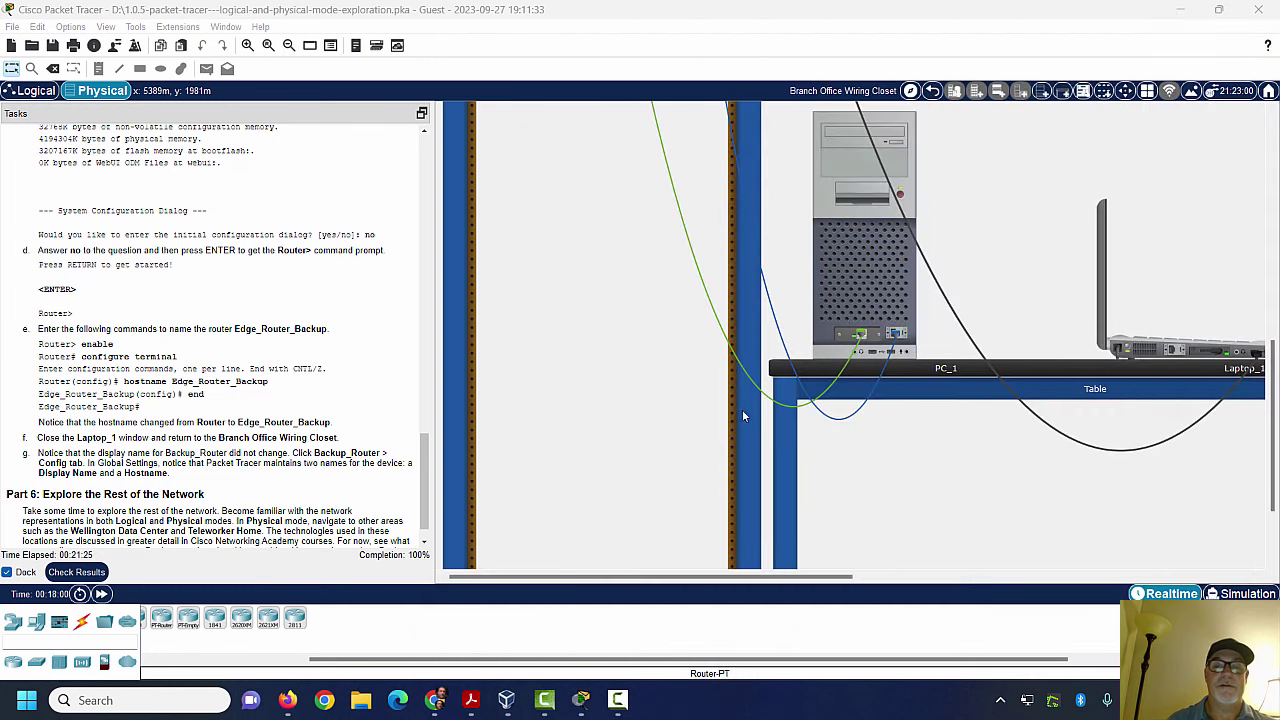
Step: Compare Backup_Router's display name and hostname in its global configuration settings in the wiring closet, and close its window
drag(1273, 488, 1253, 313)
scroll(1253, 313, up, 2)
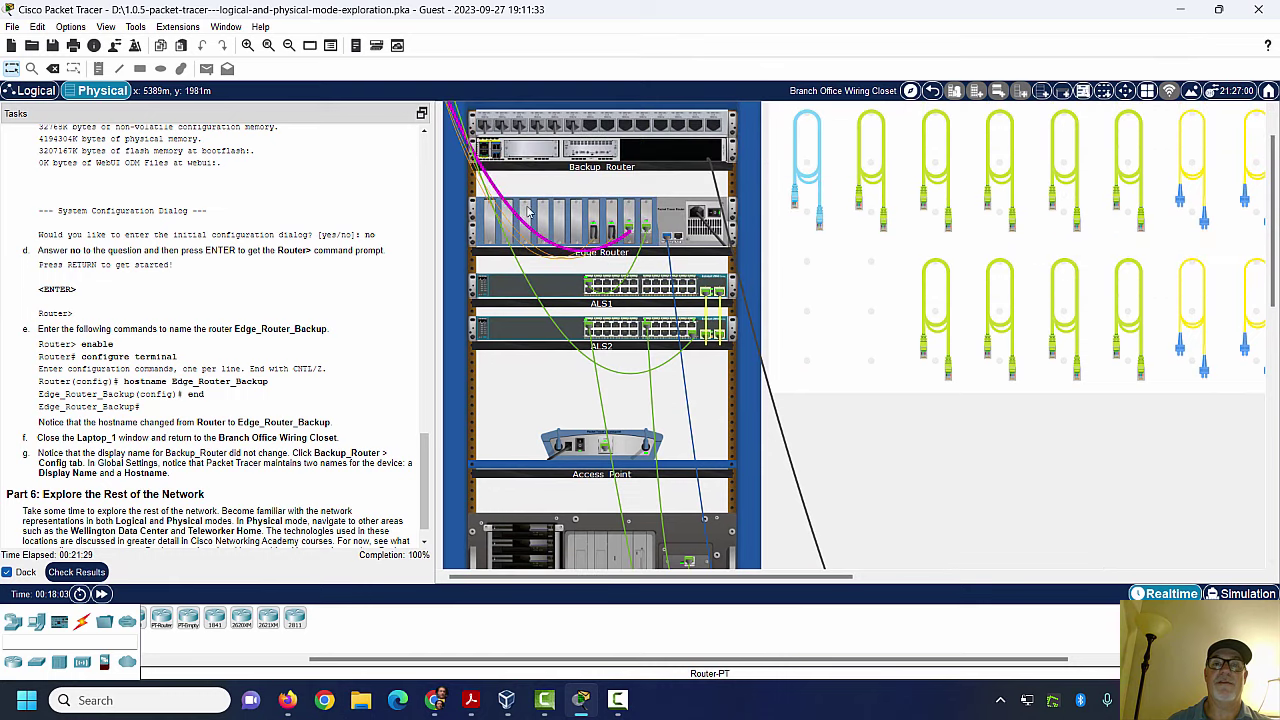
click(583, 156)
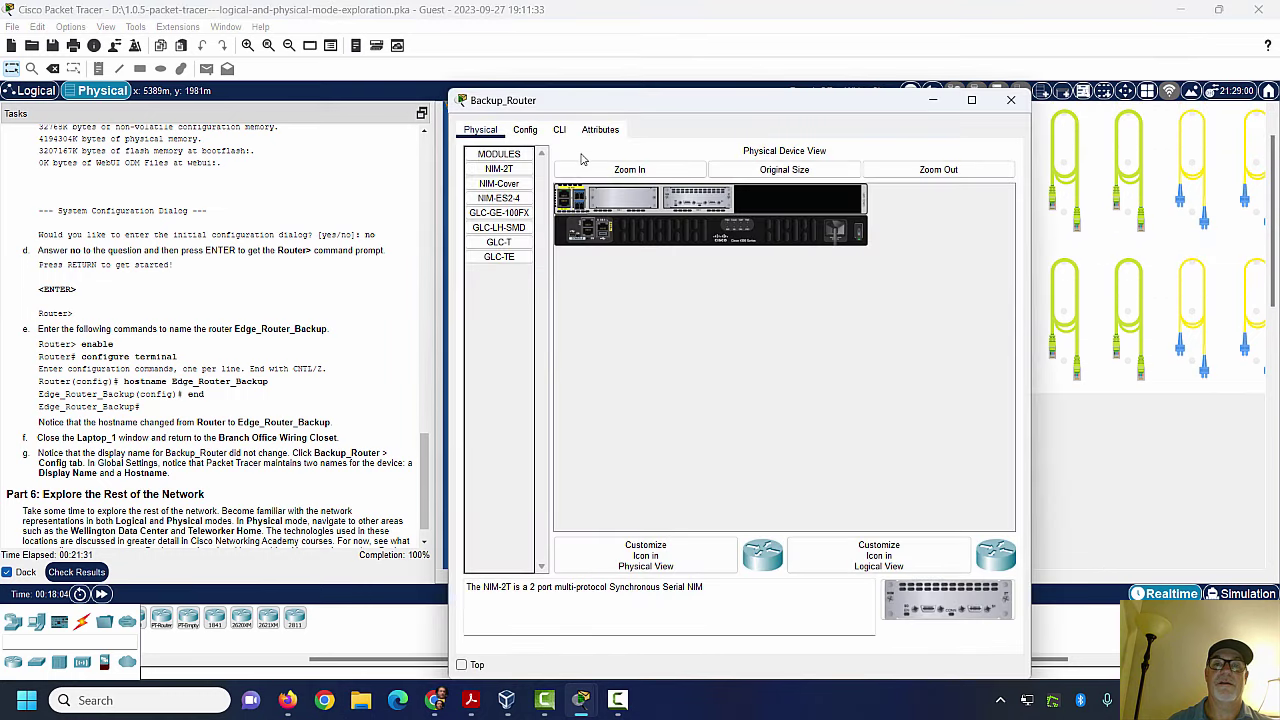
click(526, 130)
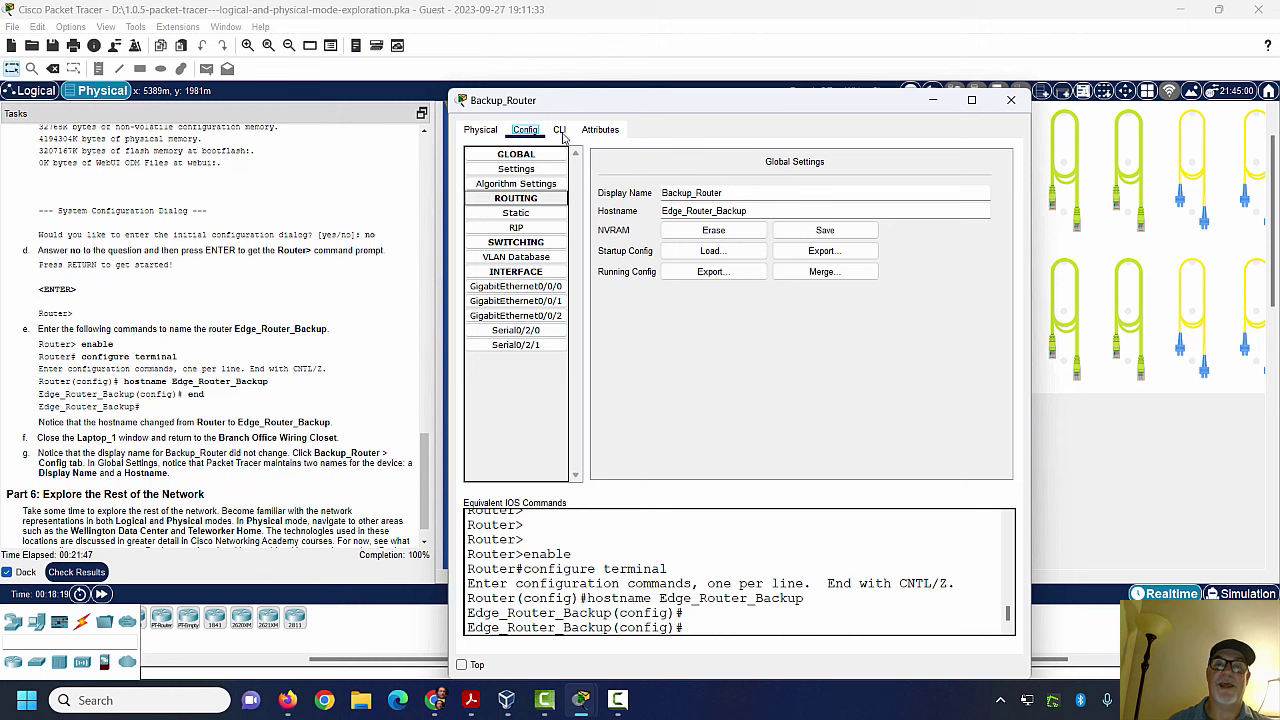
drag(630, 102, 571, 345)
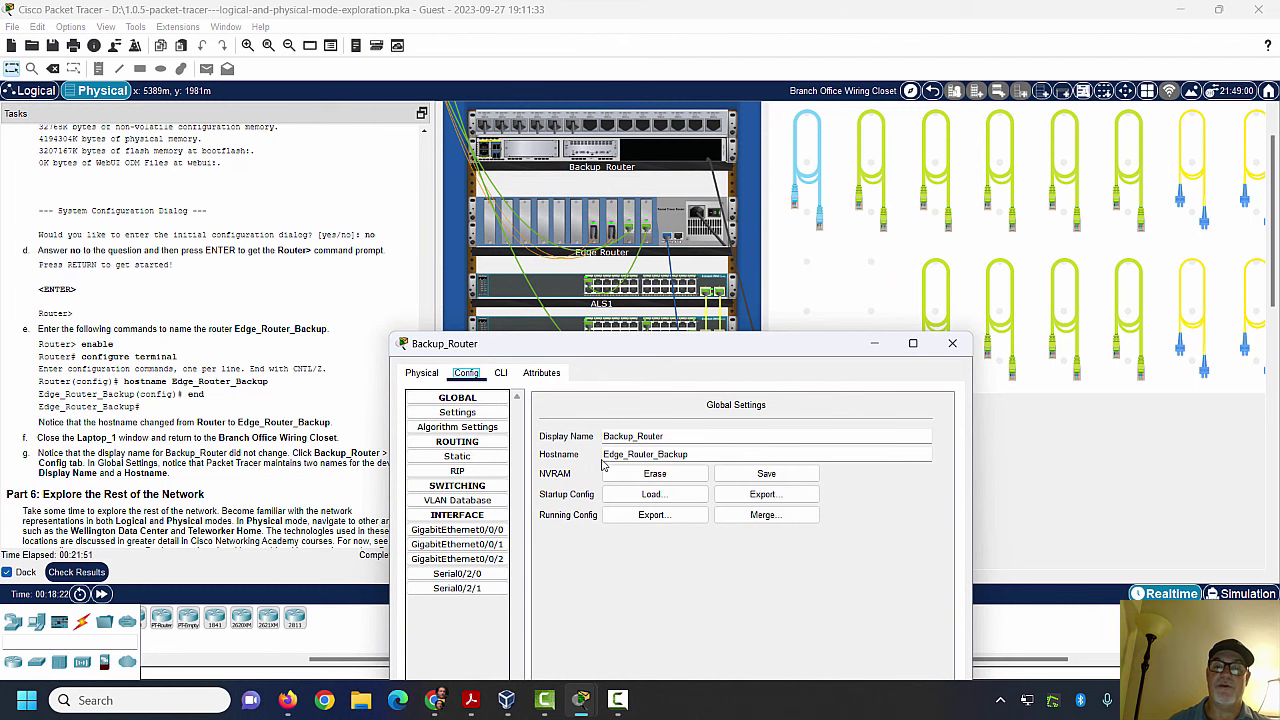
drag(695, 348, 799, 196)
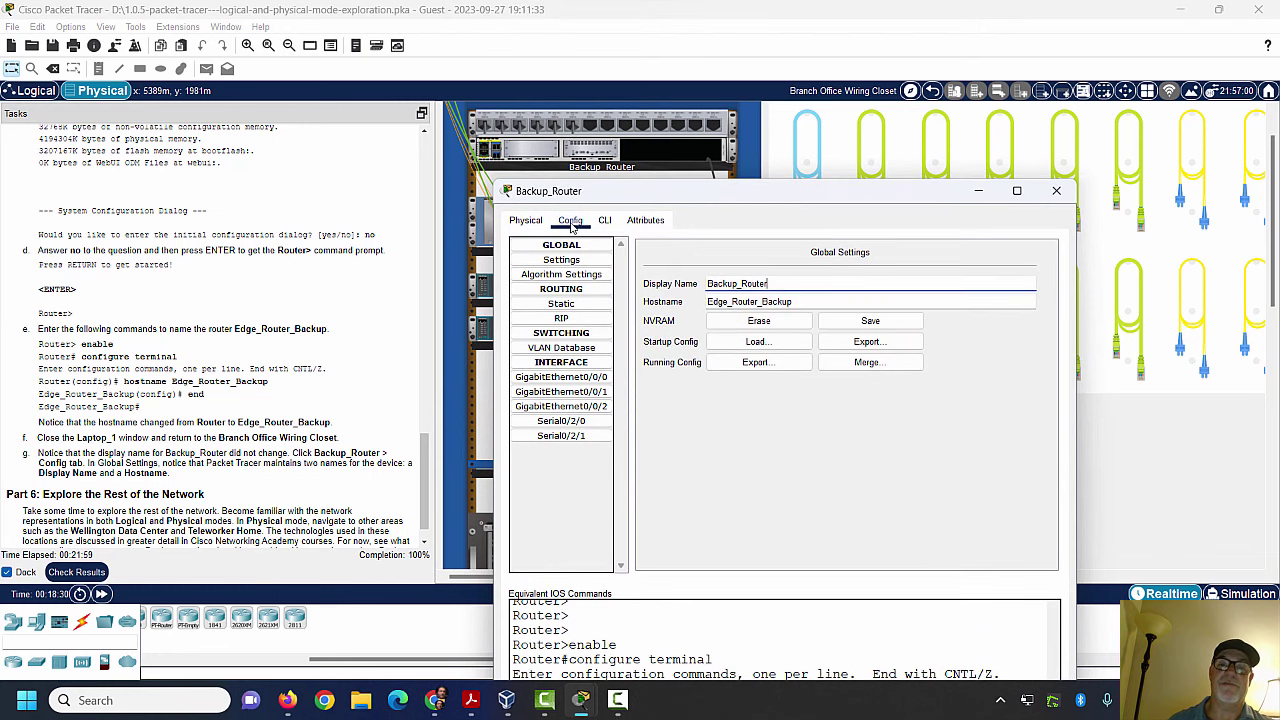
click(1056, 190)
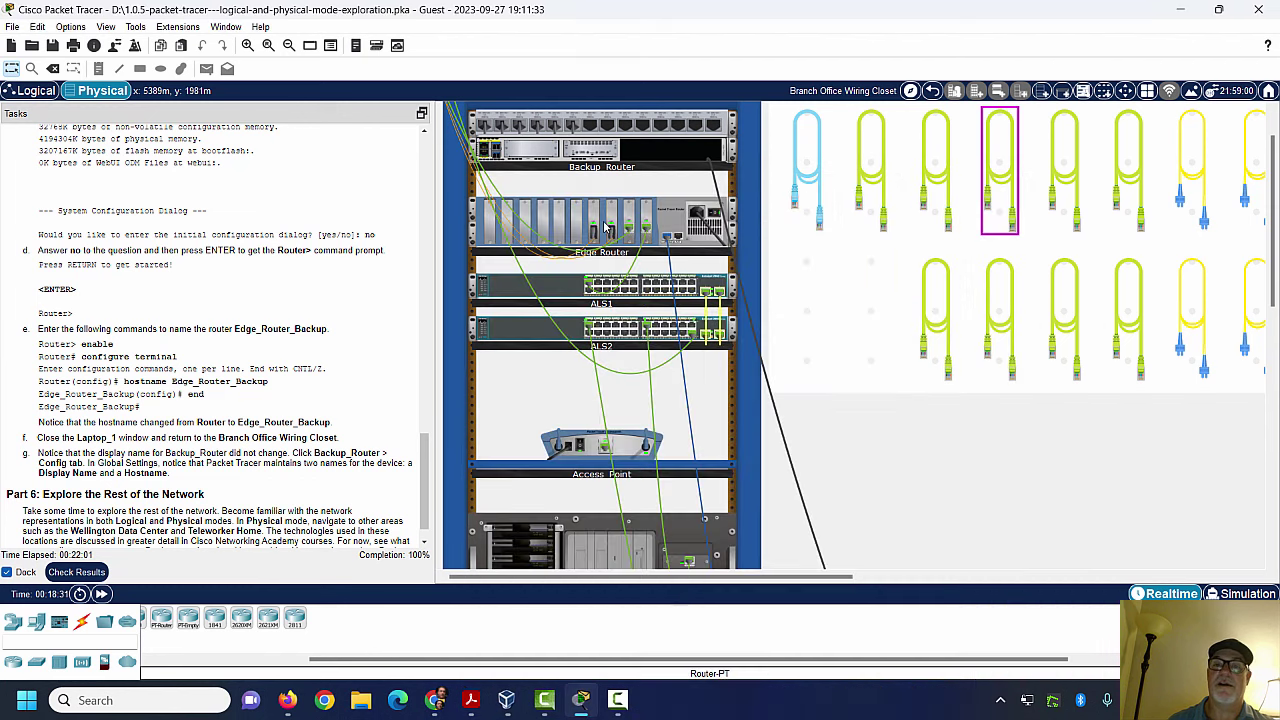
Step: Reopen Backup_Router from the rack, check the prompt in its command line interface, and close its window
click(590, 155)
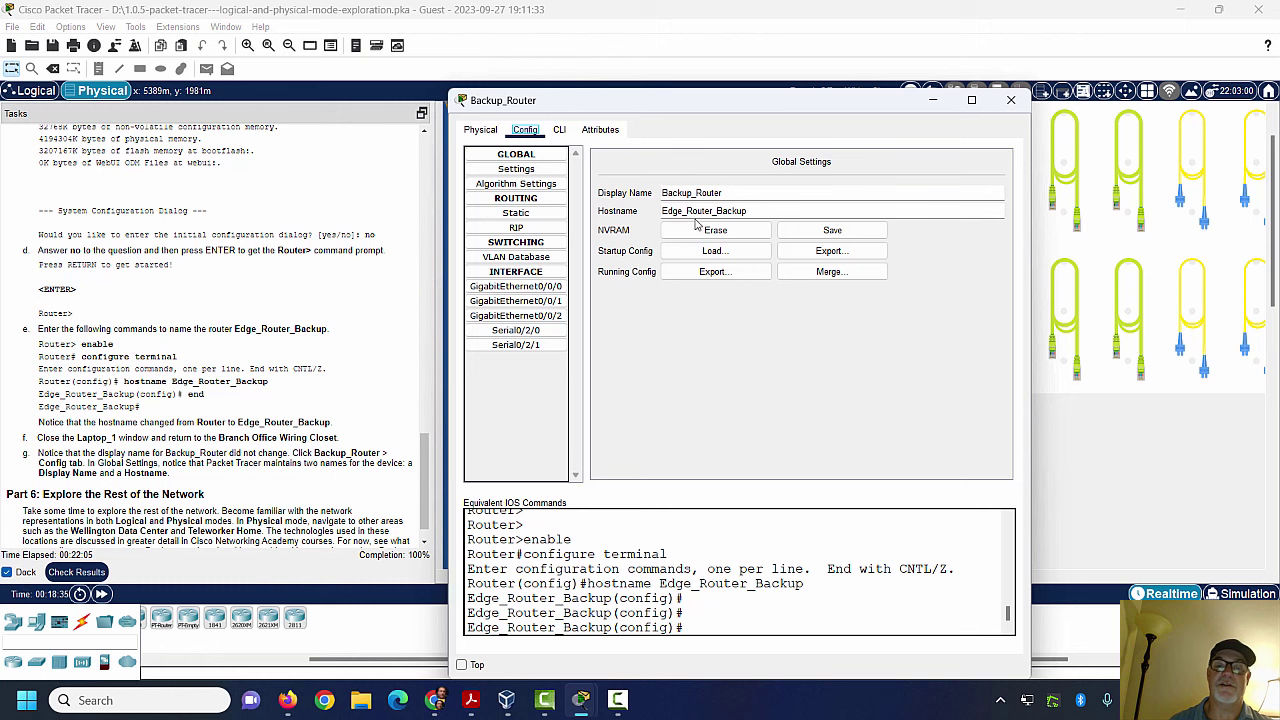
click(563, 131)
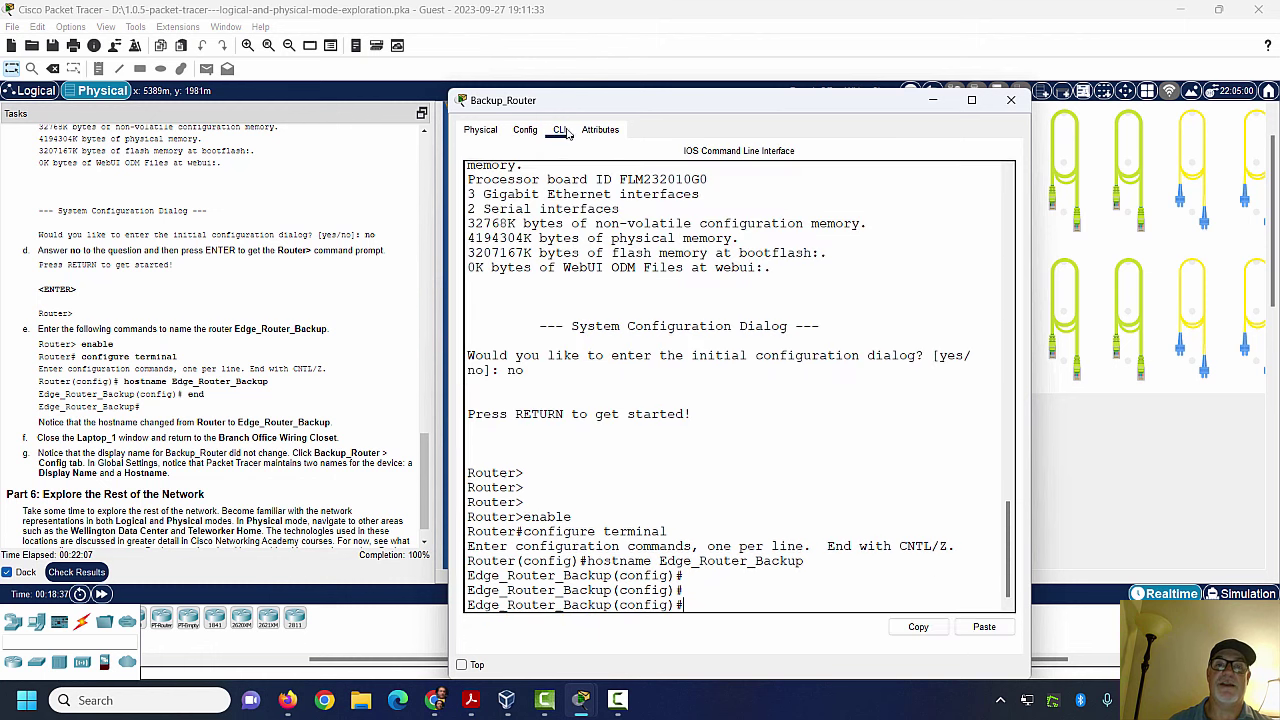
key(Return)
key(Return)
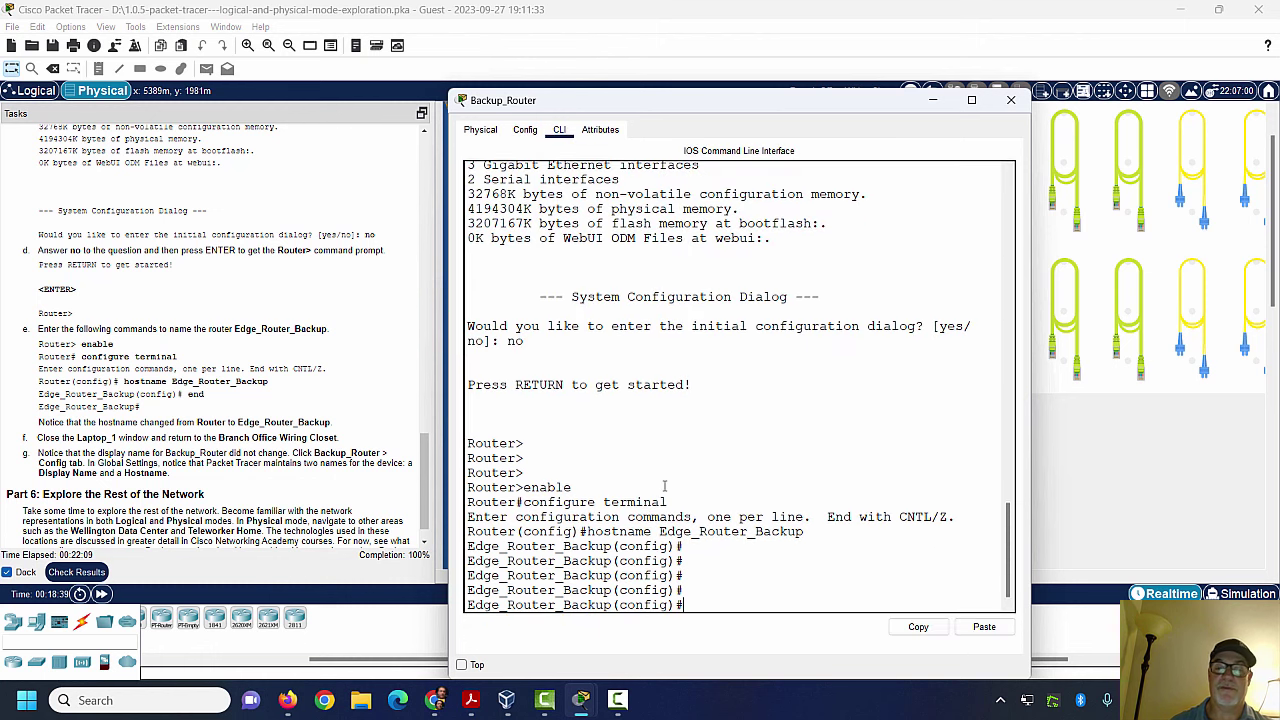
drag(859, 110, 940, 83)
click(1091, 74)
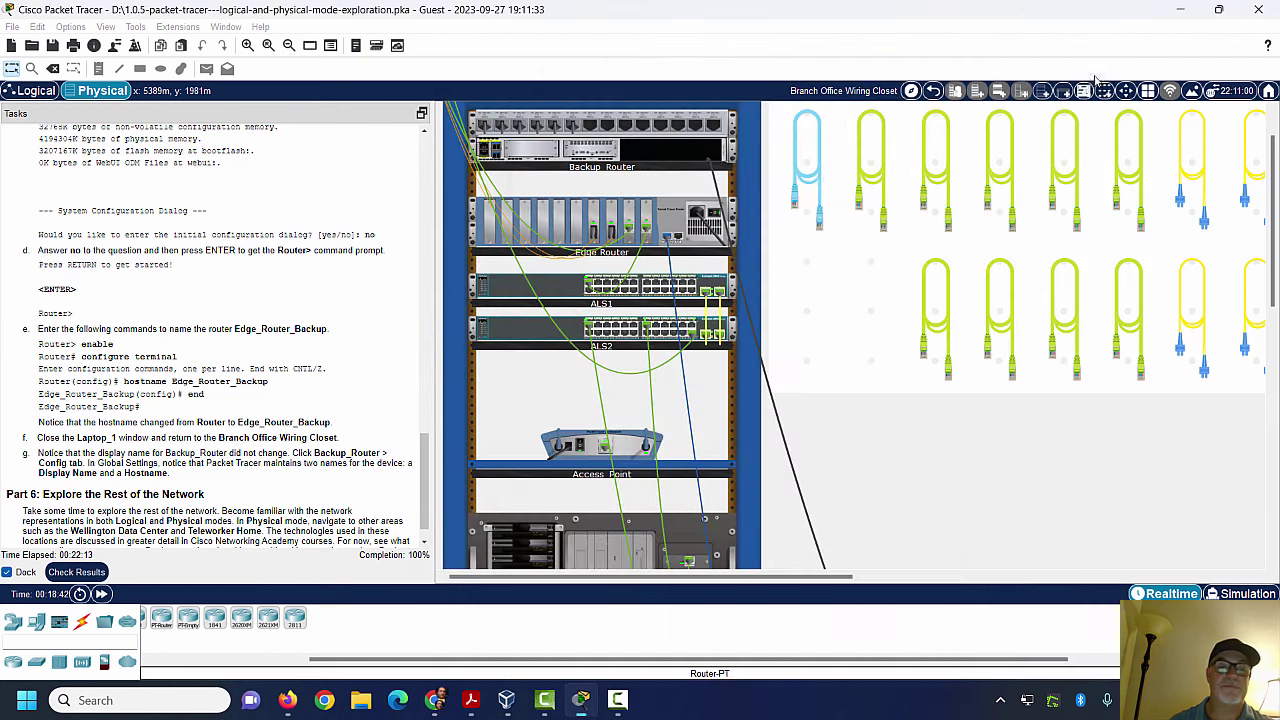
Step: Check the activity results, review the assessment items, and return to the activity
scroll(425, 500, down, 2)
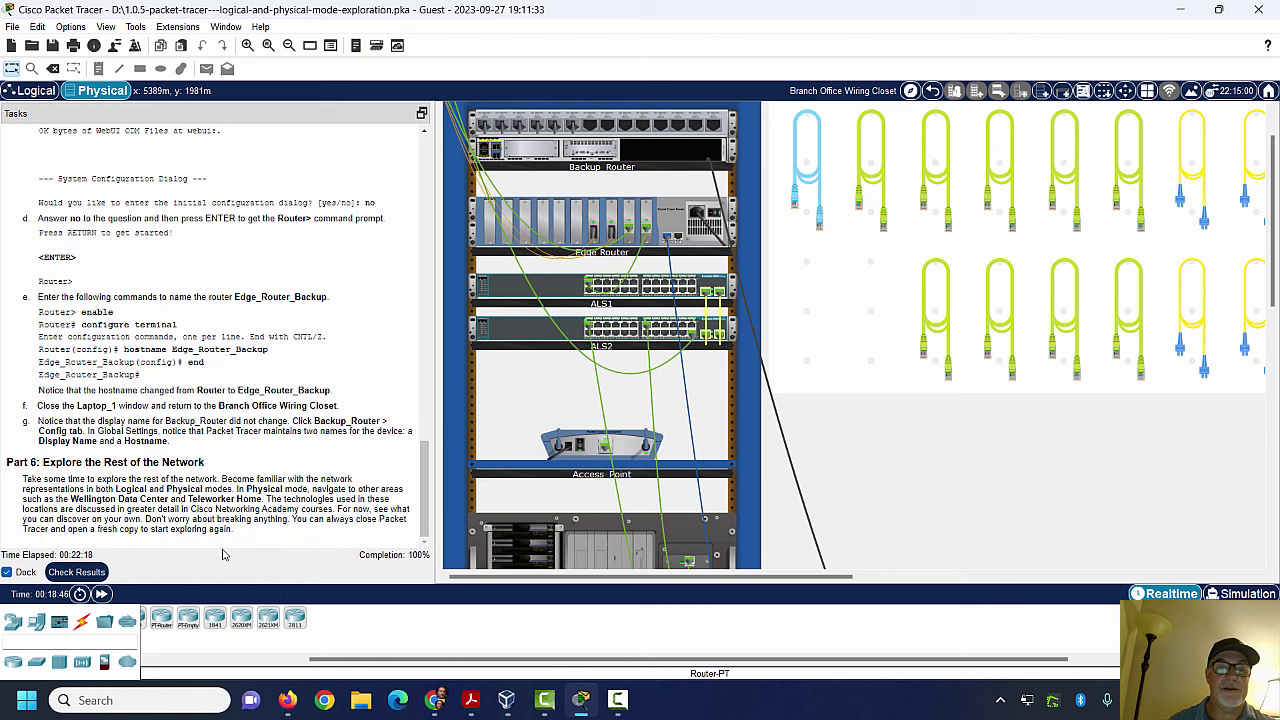
click(82, 572)
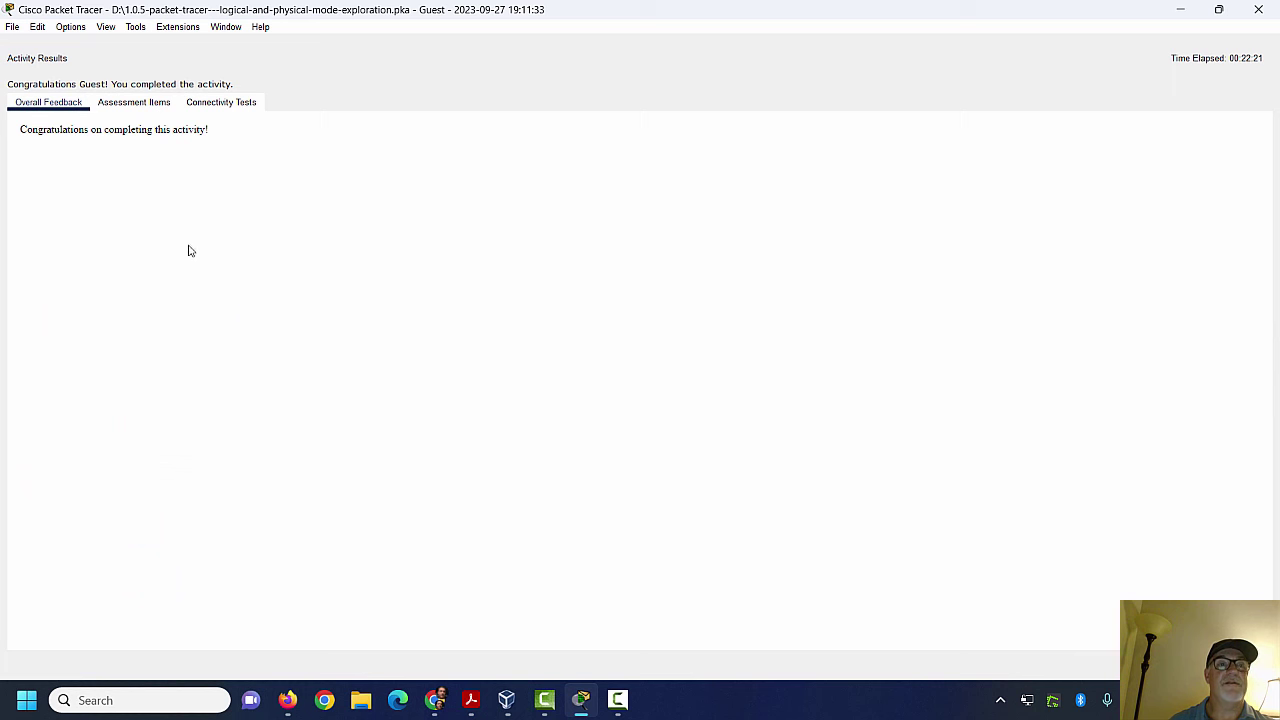
click(125, 106)
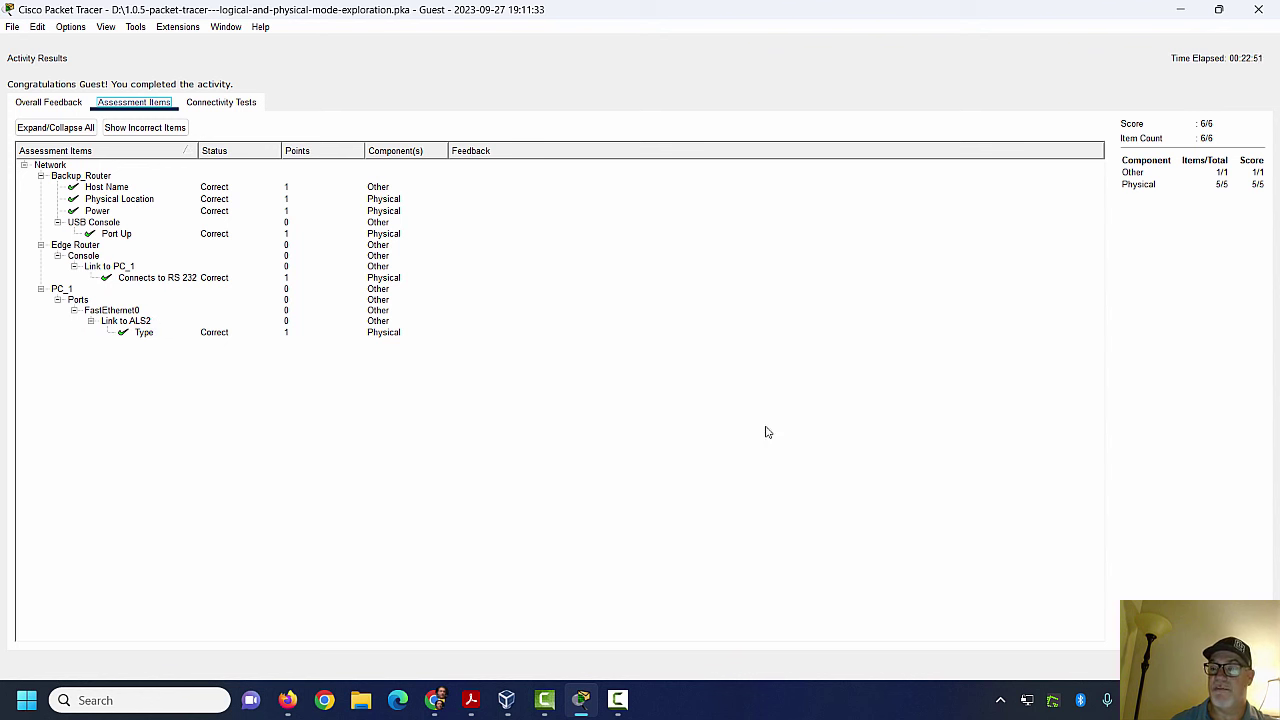
key(Escape)
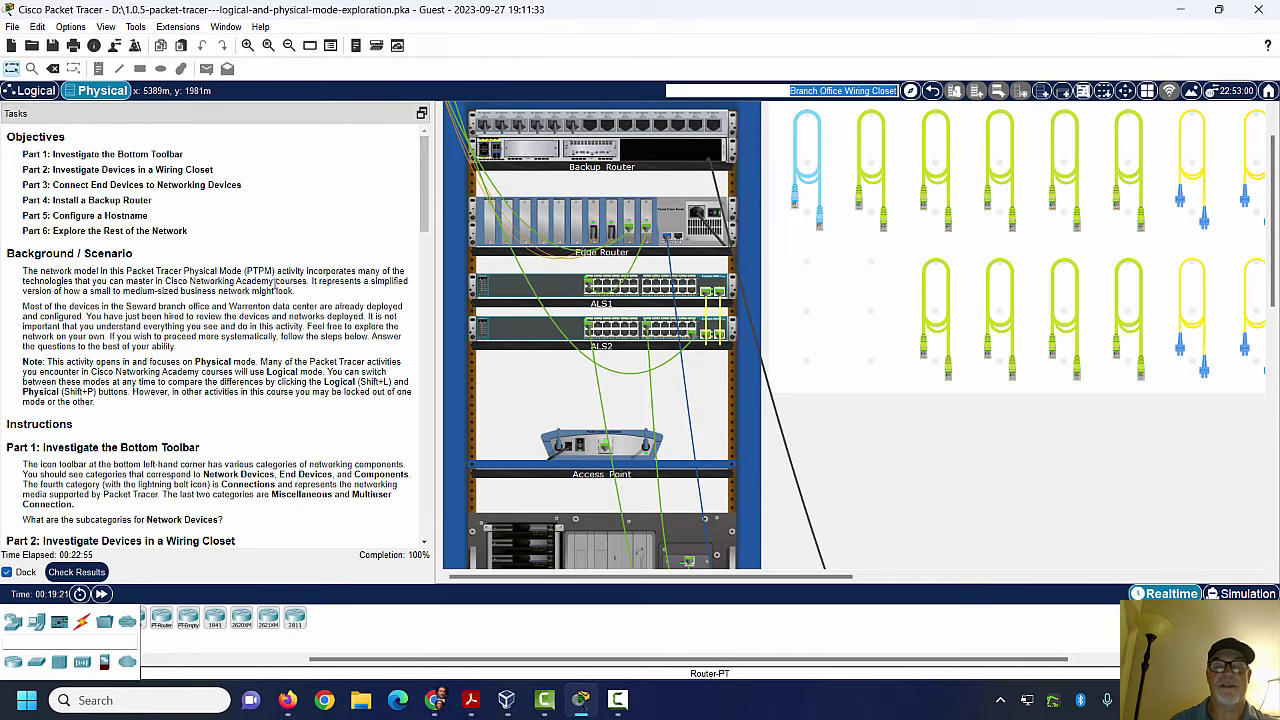
Step: Review the Part 6 instructions and display the whole network in Logical mode
drag(428, 188, 403, 521)
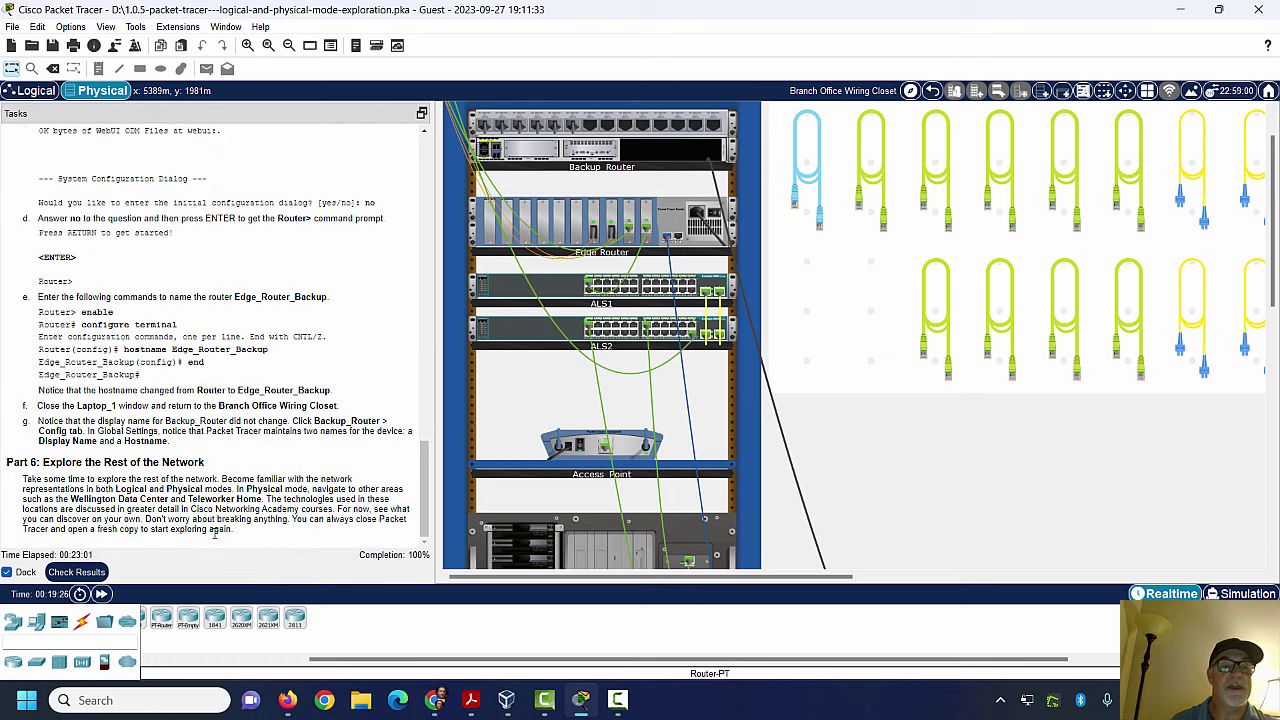
drag(430, 512, 424, 190)
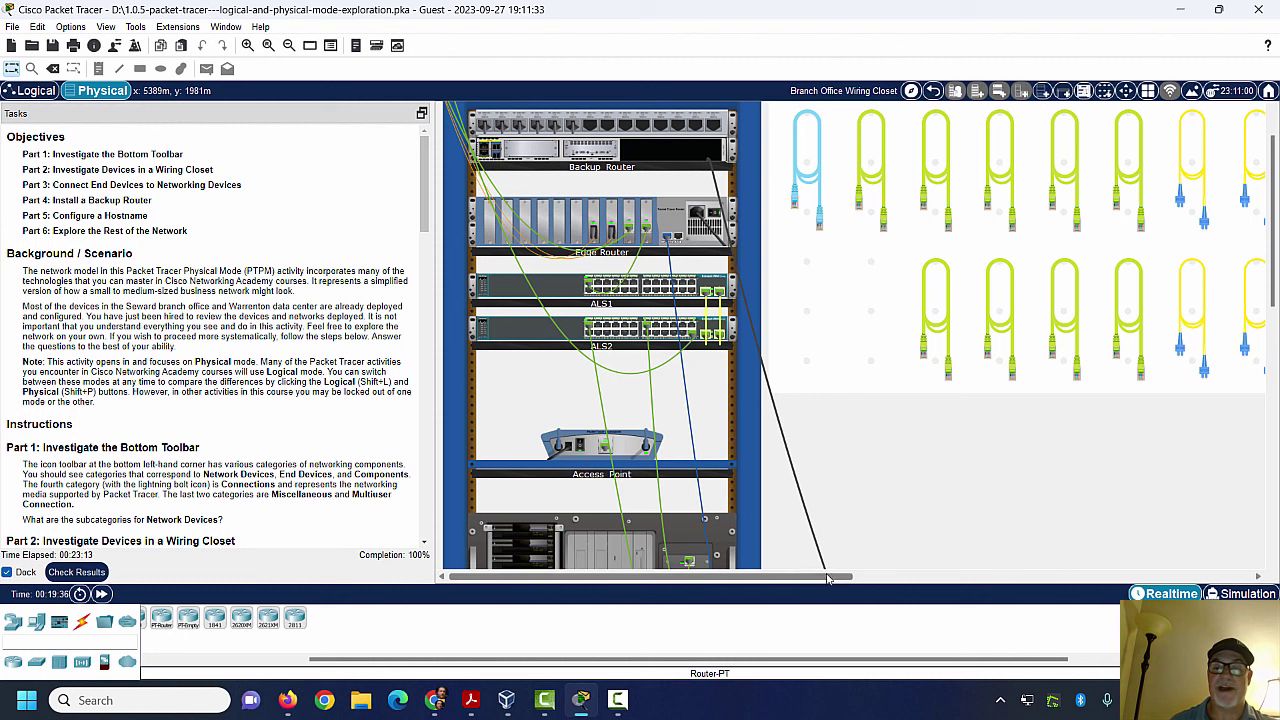
drag(752, 577, 754, 595)
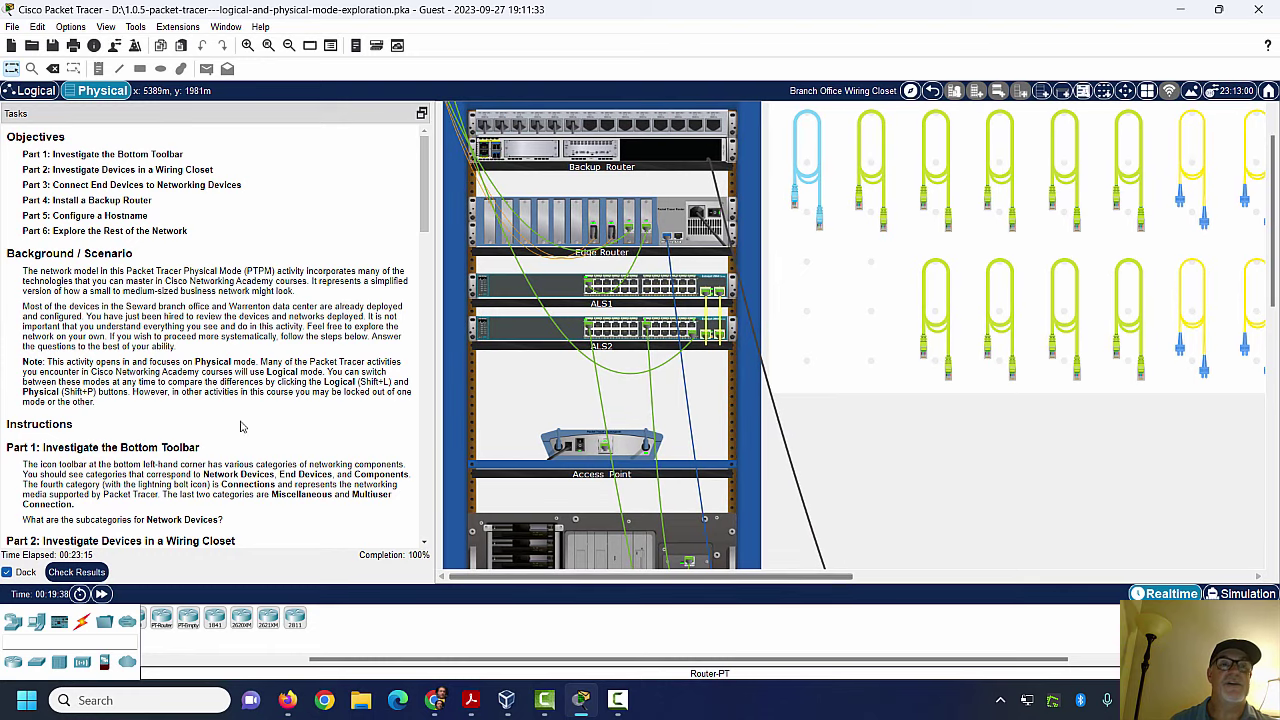
click(26, 93)
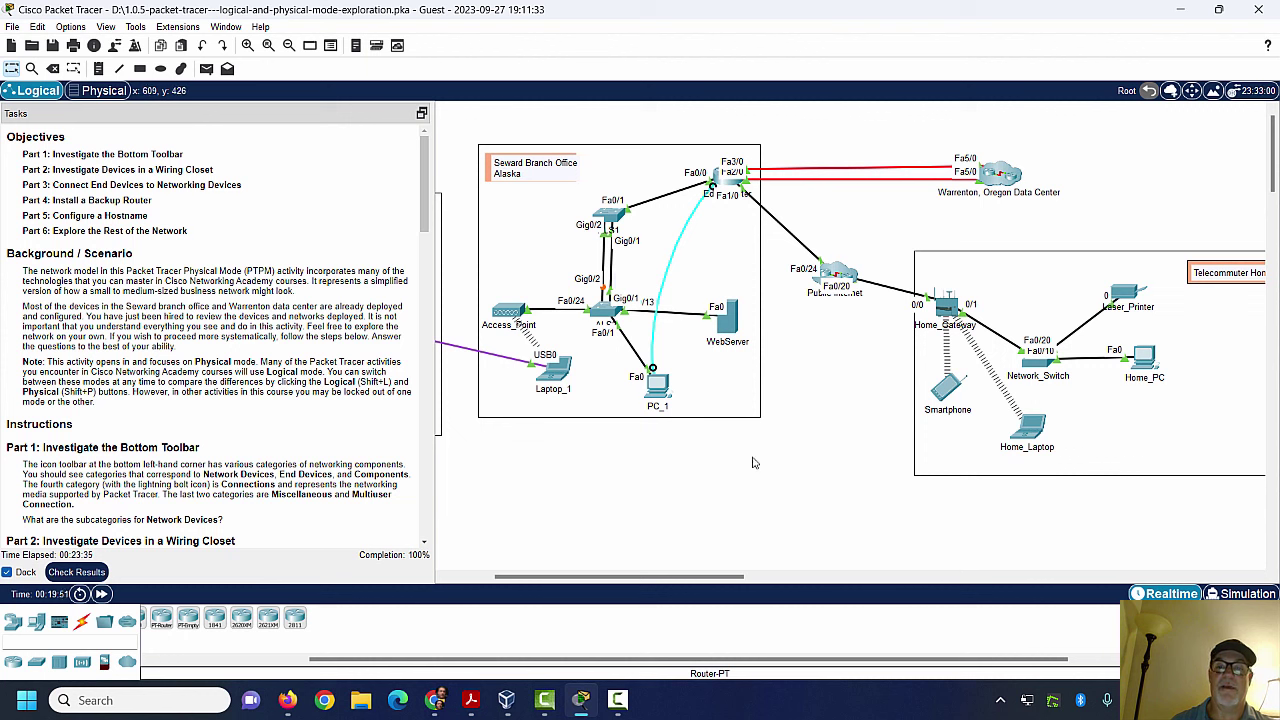
Step: Try to activate the Delete tool in the logical topology and dismiss the notices
click(52, 68)
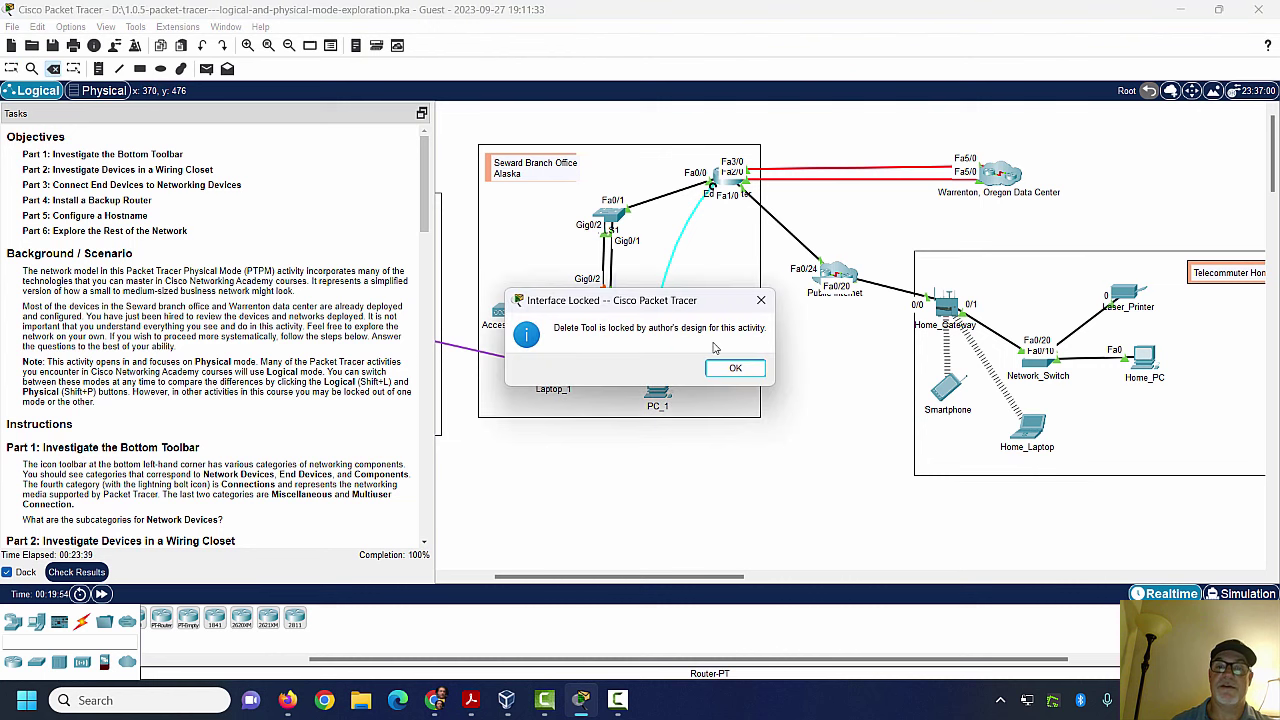
click(736, 372)
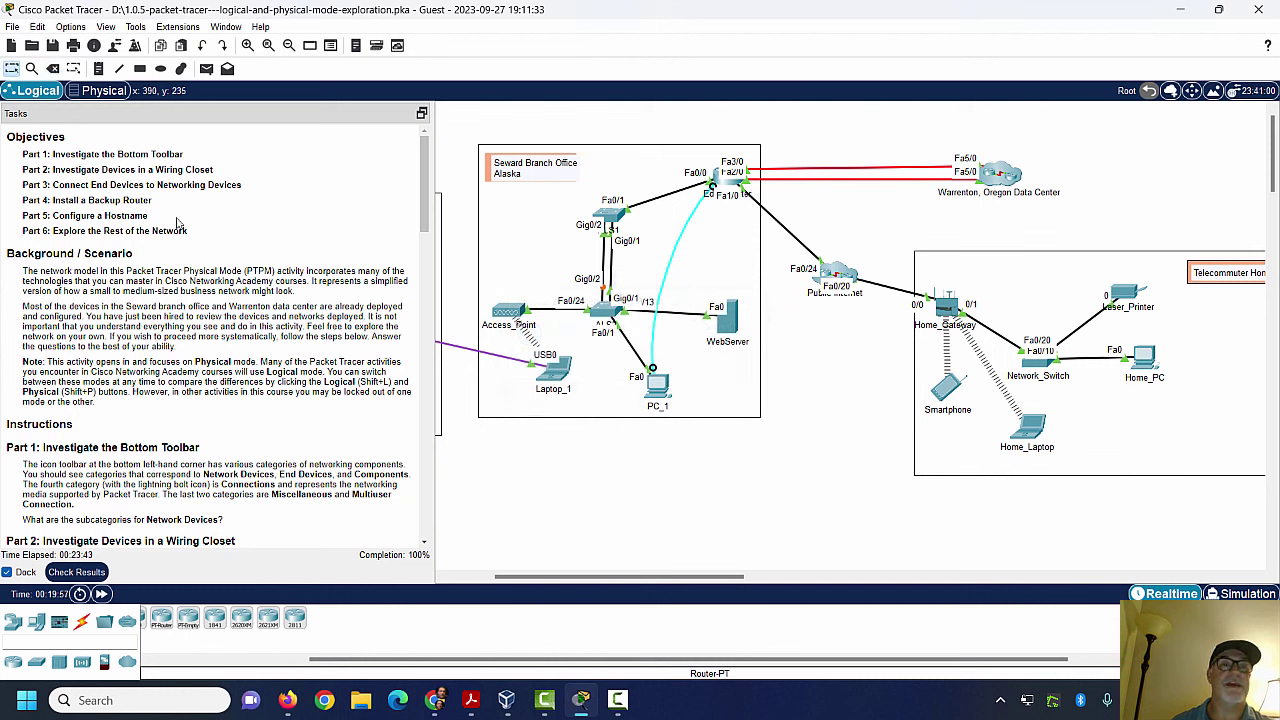
click(52, 68)
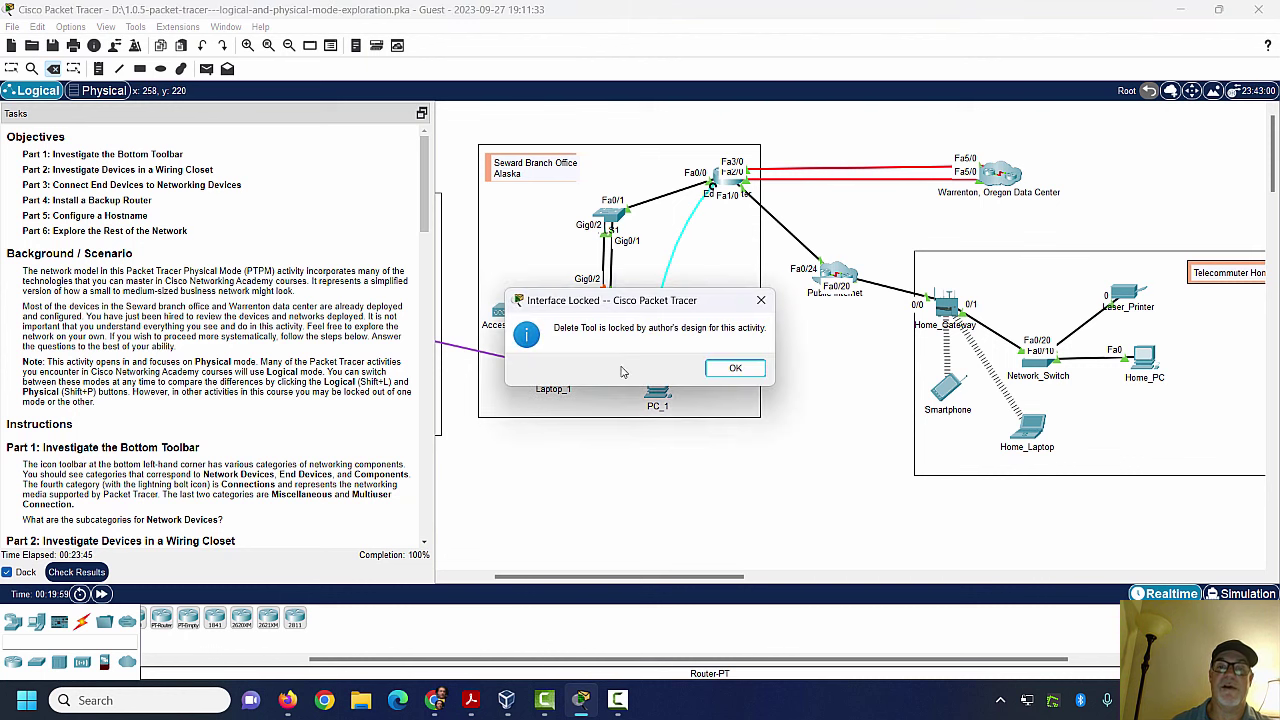
click(746, 372)
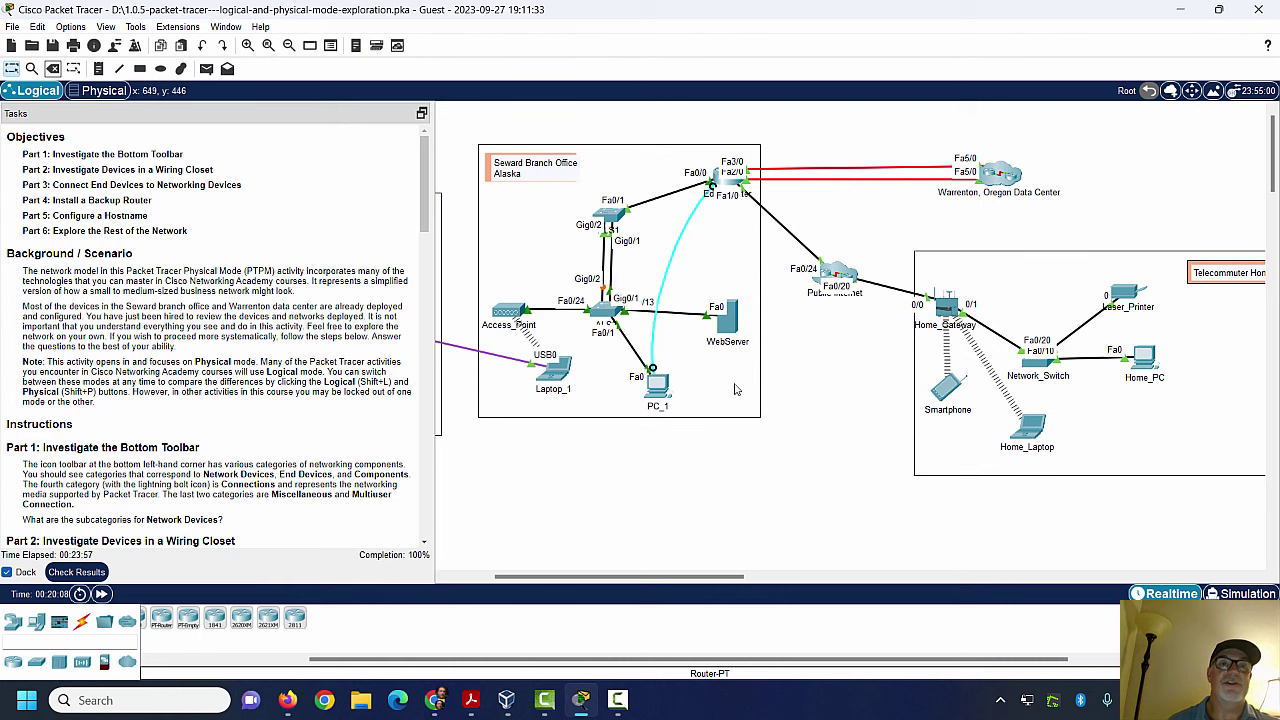
Step: Save a copy of the activity on Data (D:), prefixing the existing file name with the student's first name and an underscore
drag(715, 18, 640, 82)
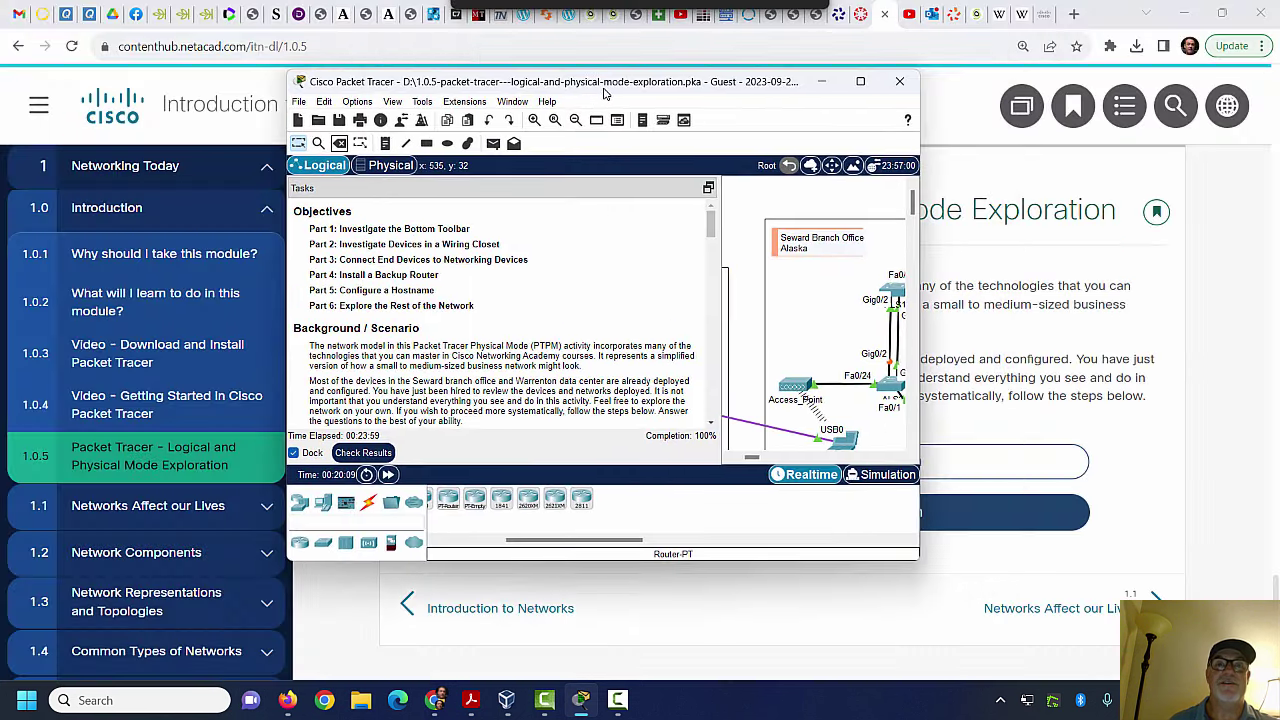
click(301, 103)
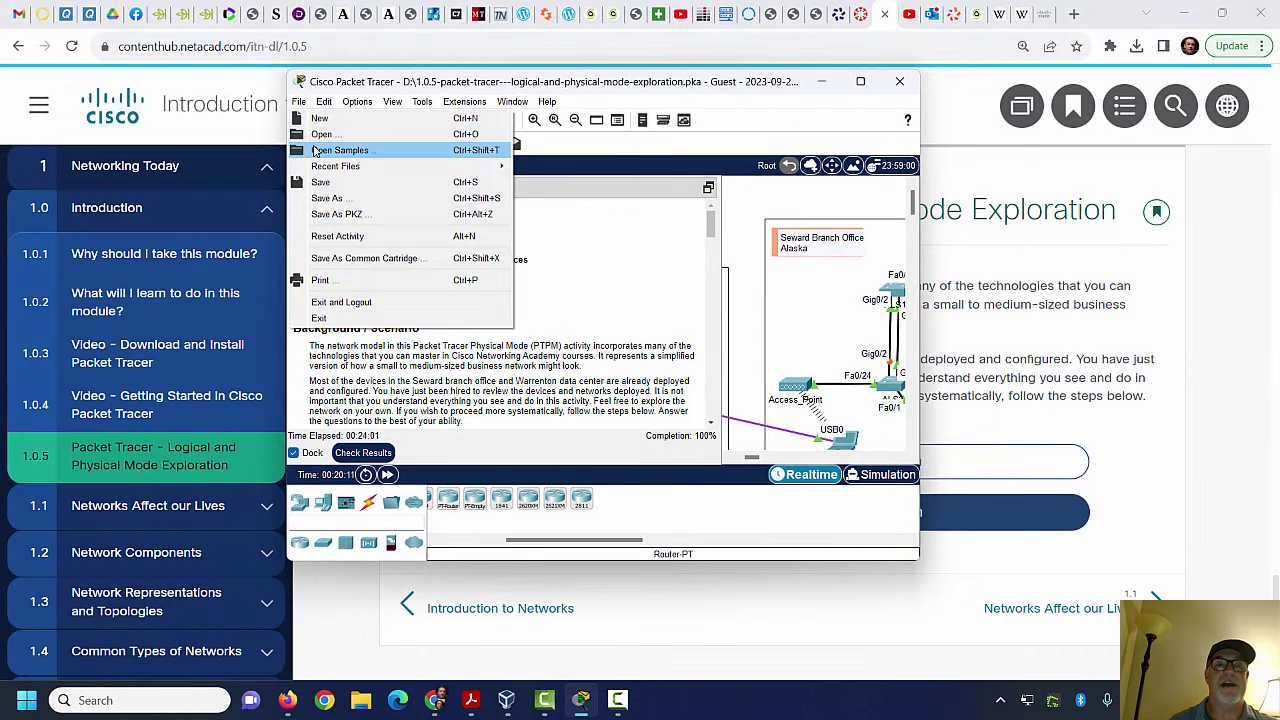
click(325, 199)
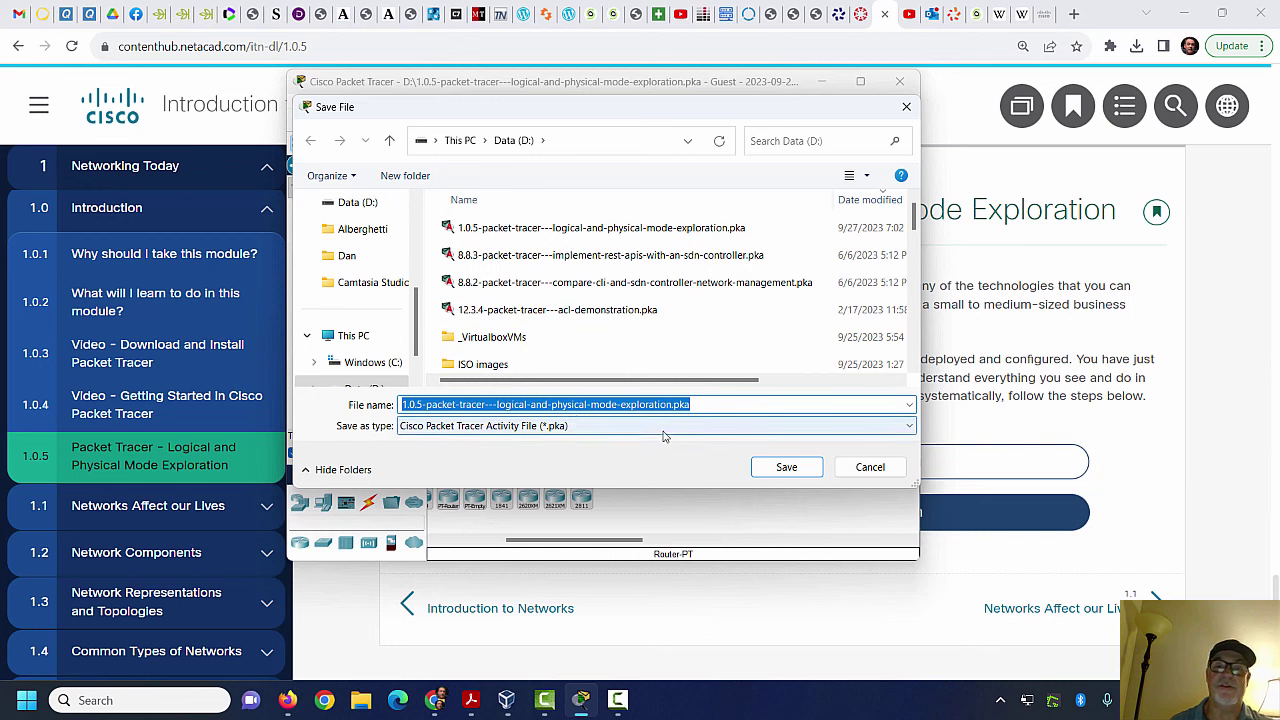
click(410, 406)
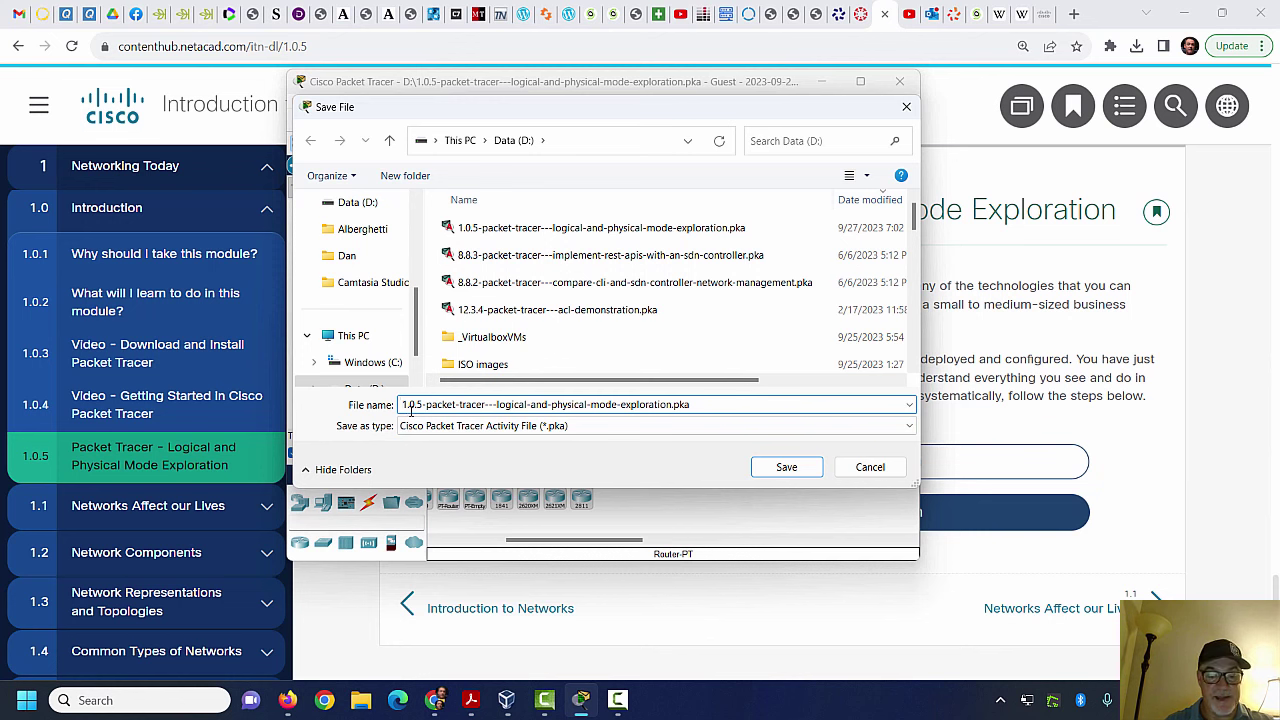
text(Dan_)
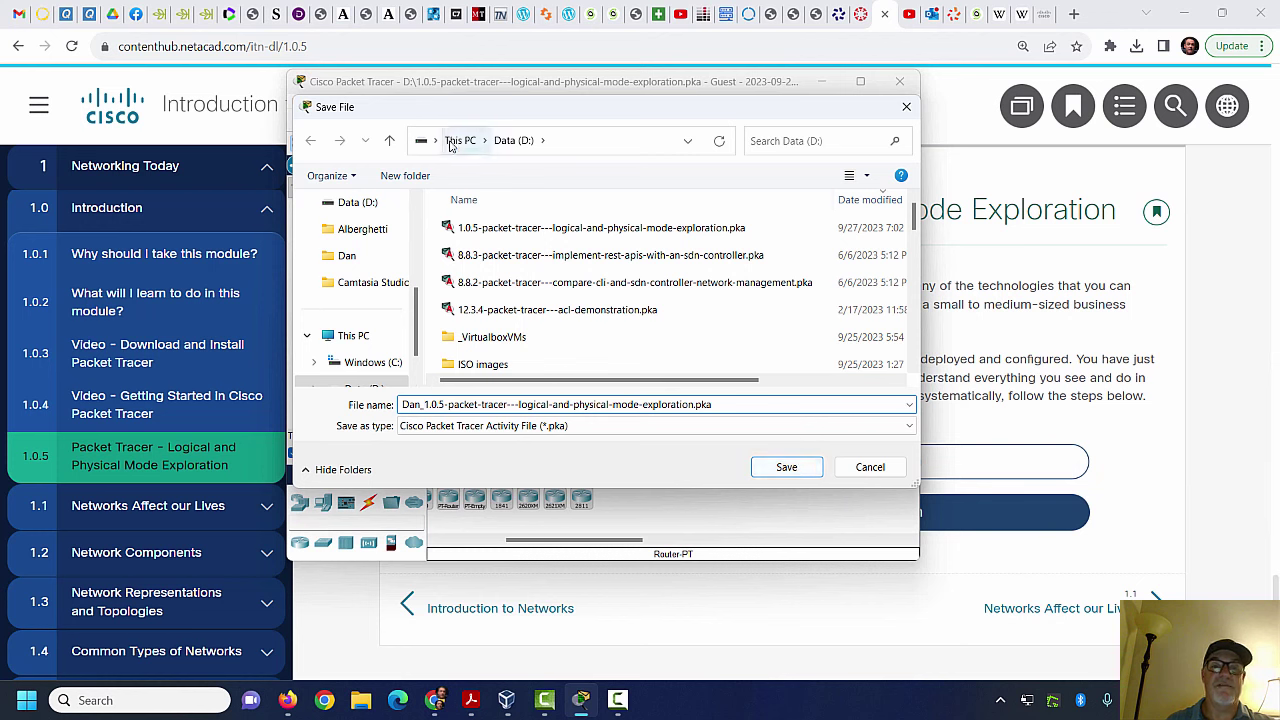
click(772, 468)
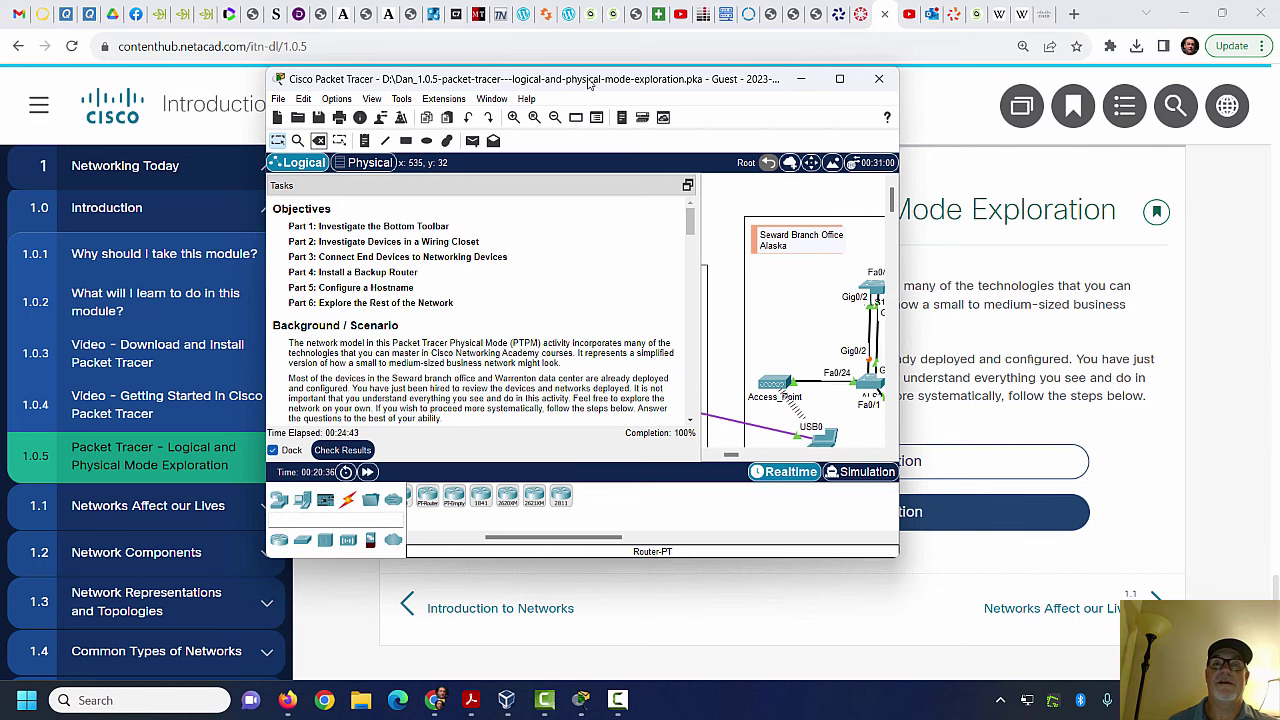
Step: Exit Packet Tracer without saving any further changes
drag(613, 84, 640, 101)
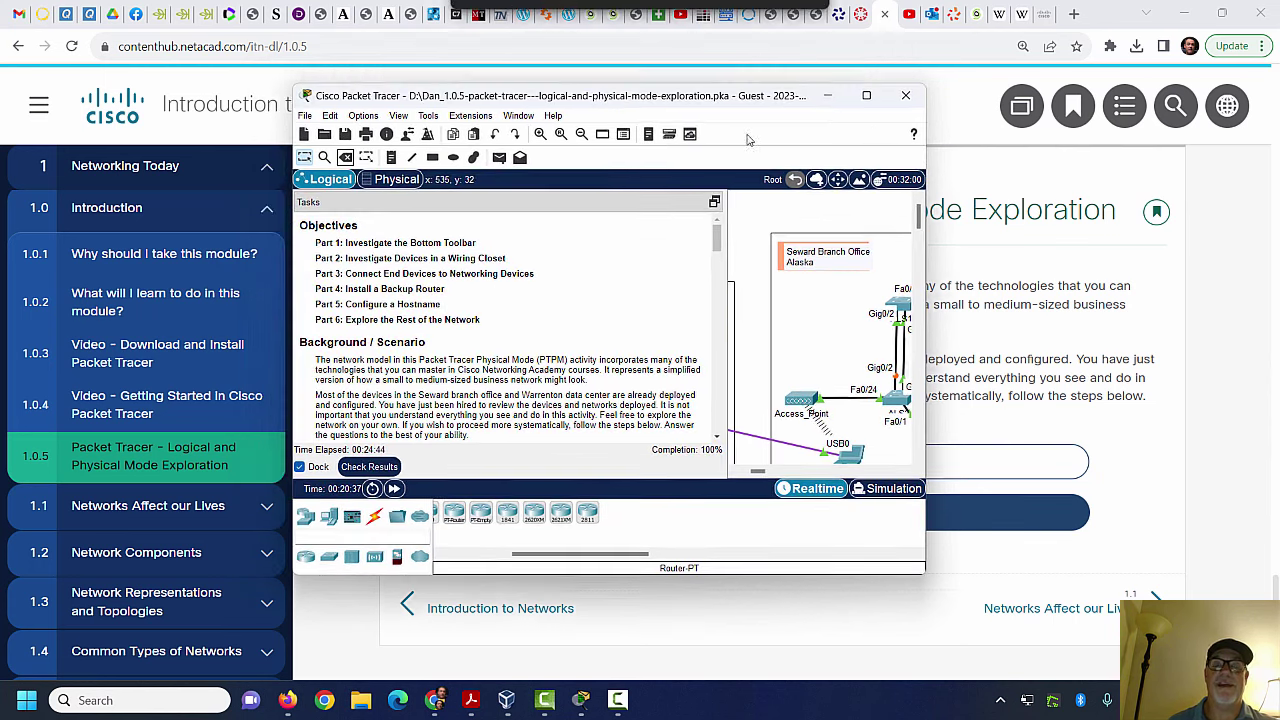
click(905, 95)
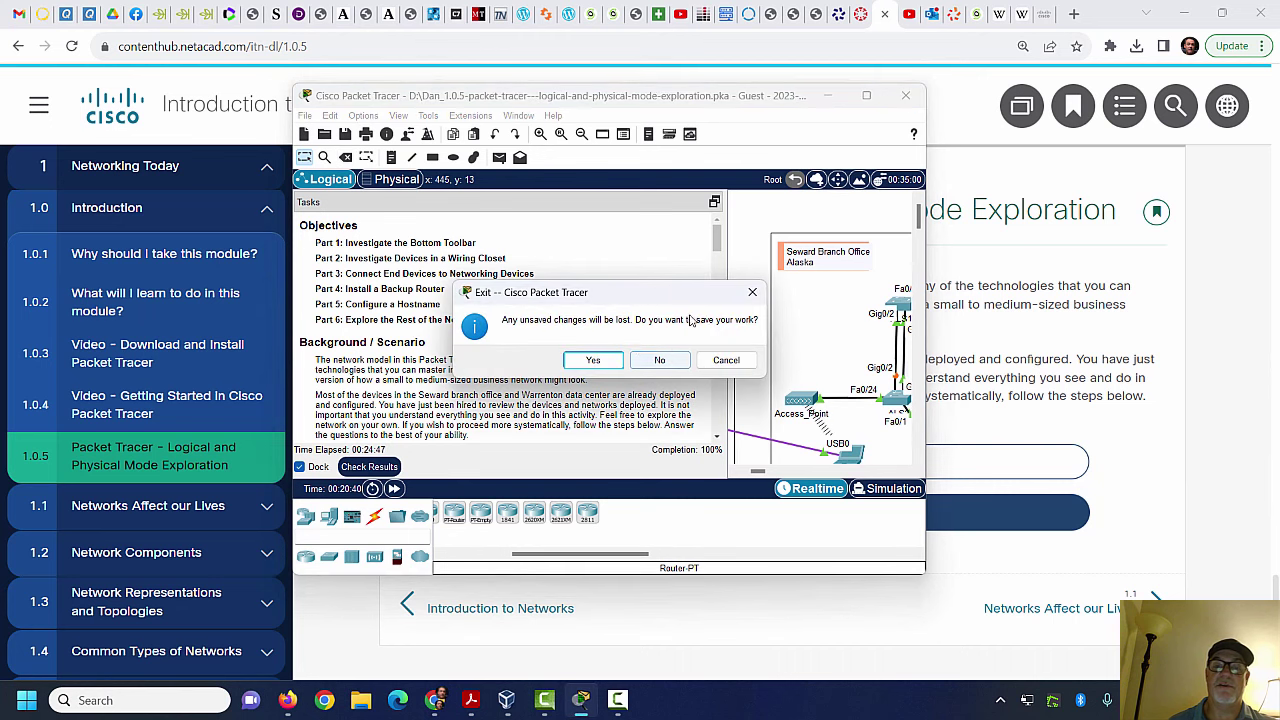
click(663, 362)
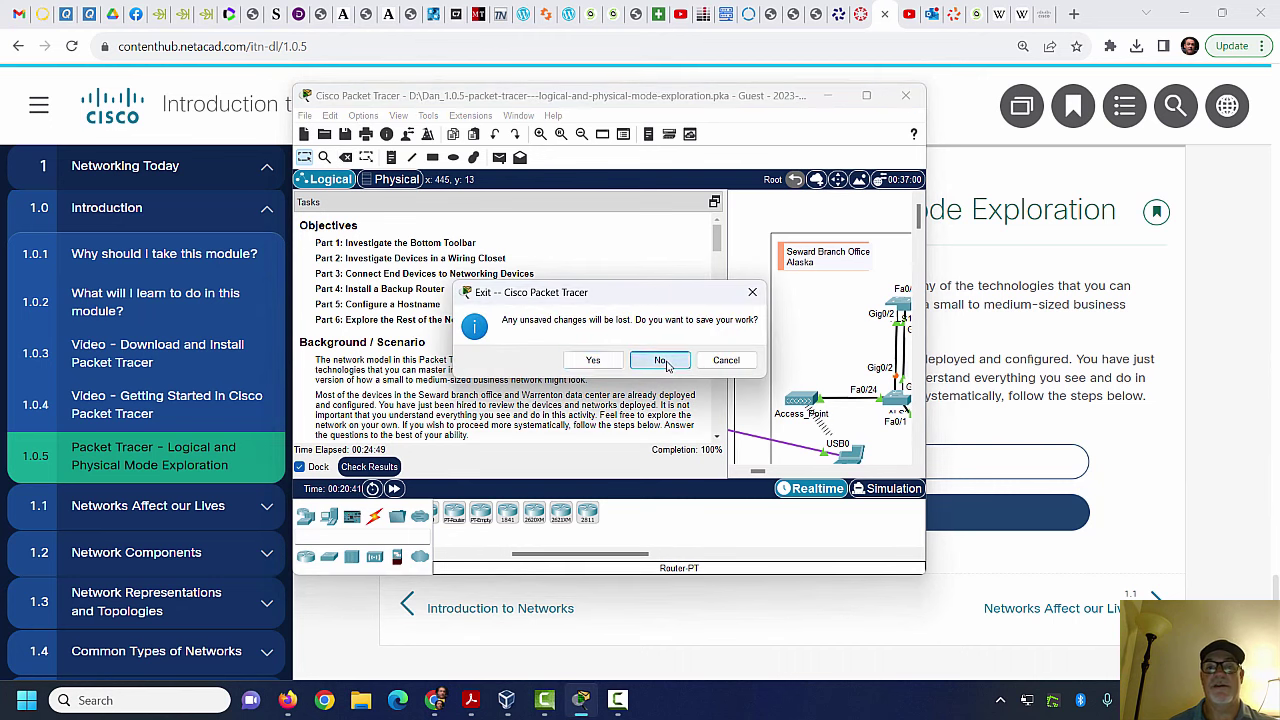